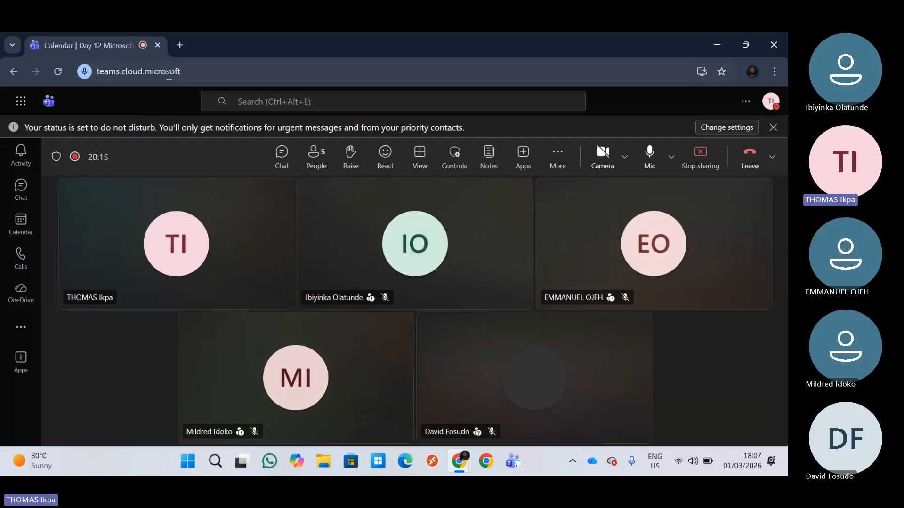
# Open the Microsoft 365 admin center in a new browser tab
pyautogui.click(182, 46)
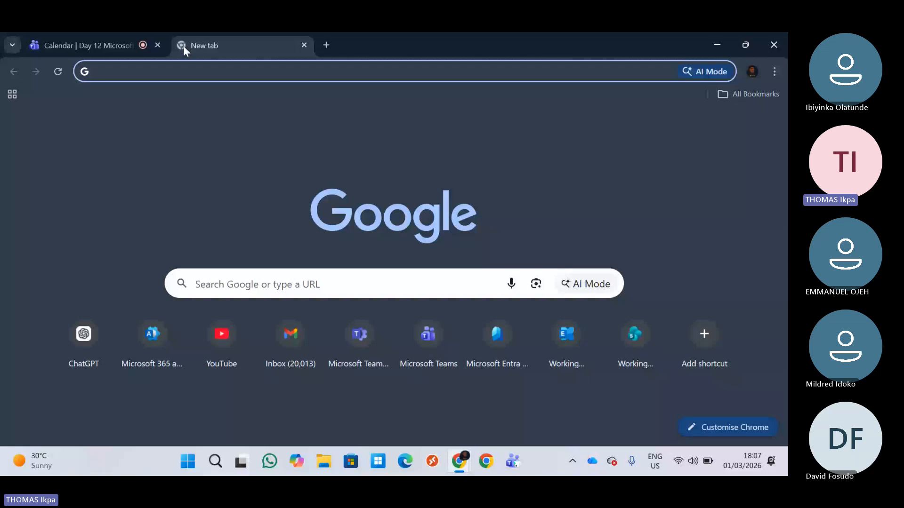
pyautogui.click(160, 336)
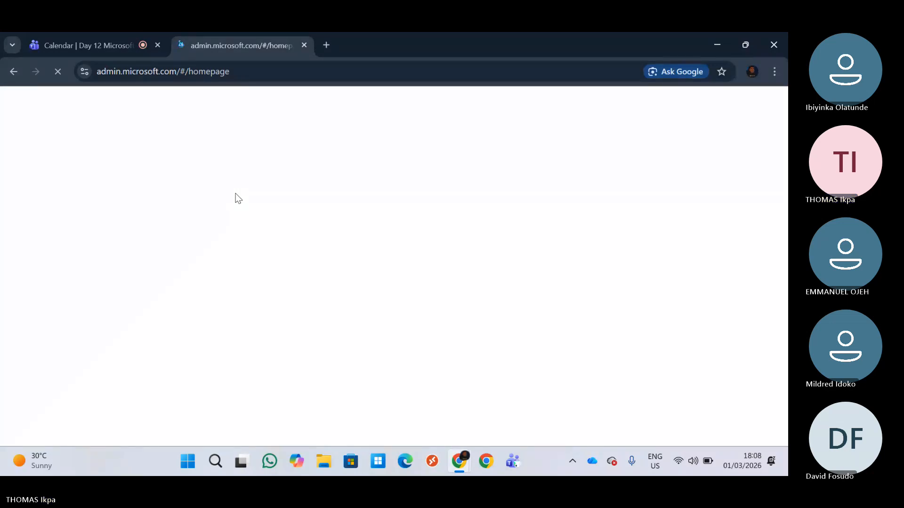
pyautogui.click(126, 46)
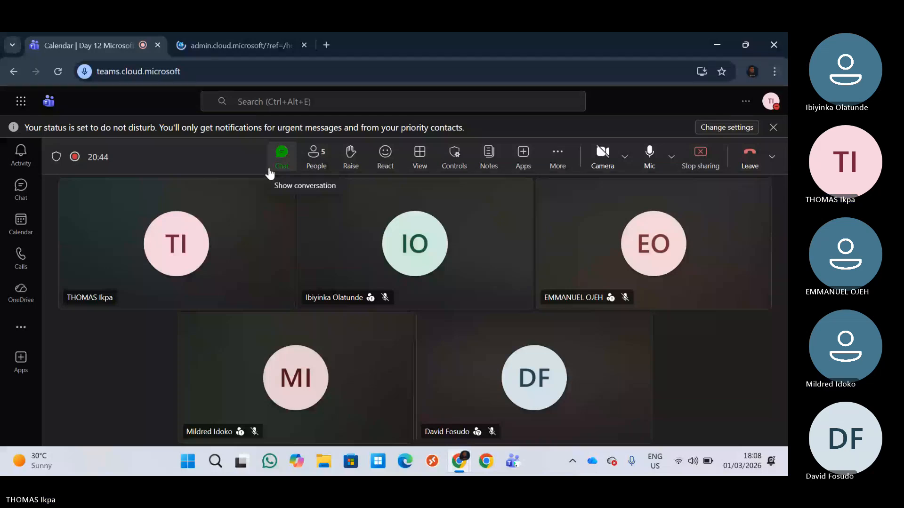
pyautogui.click(246, 46)
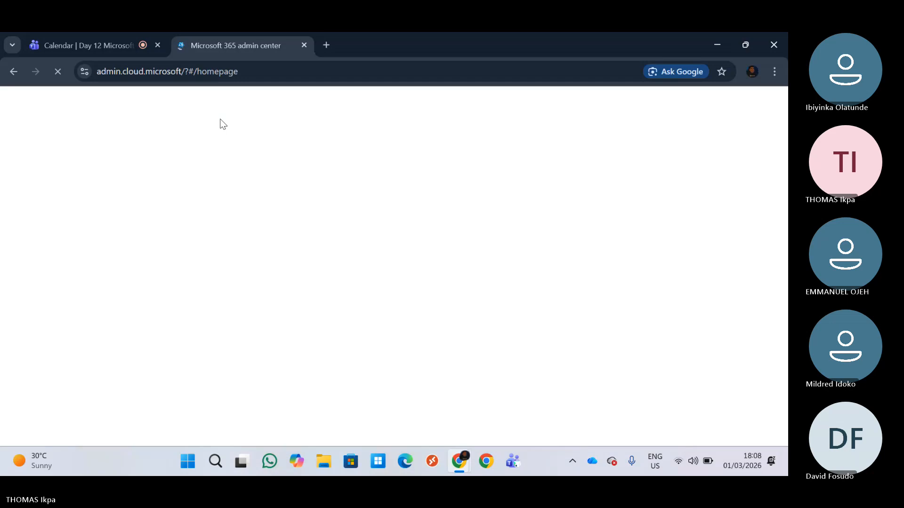
pyautogui.click(133, 52)
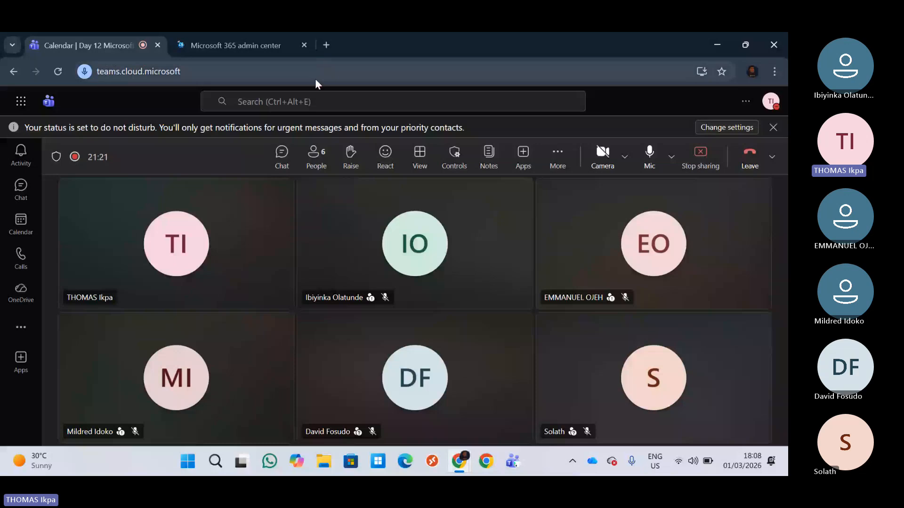
pyautogui.click(254, 45)
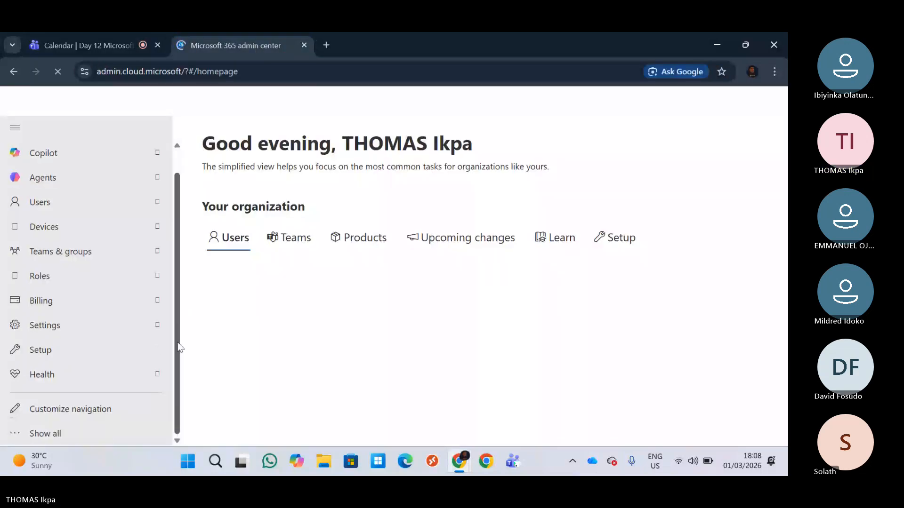
# Show all navigation entries of the Microsoft 365 admin center and open the Microsoft Purview portal
pyautogui.click(69, 434)
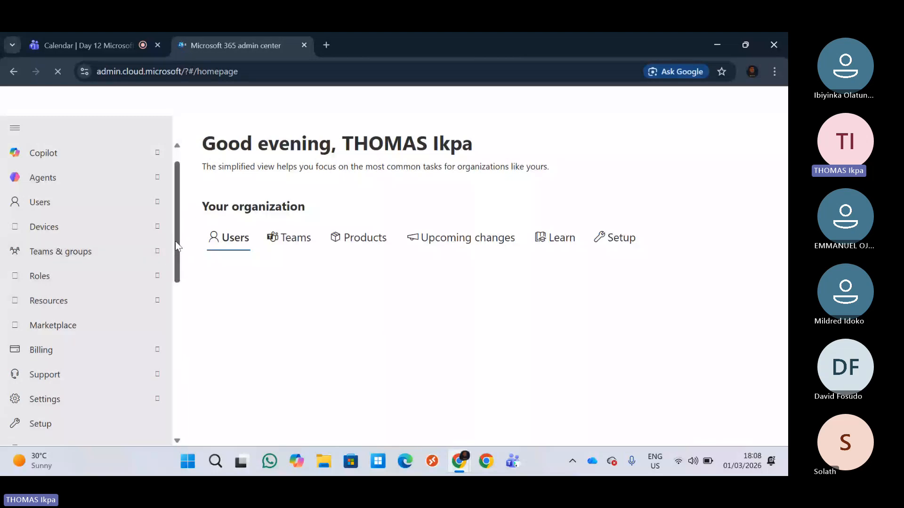
pyautogui.moveTo(176, 242); pyautogui.dragTo(171, 364)
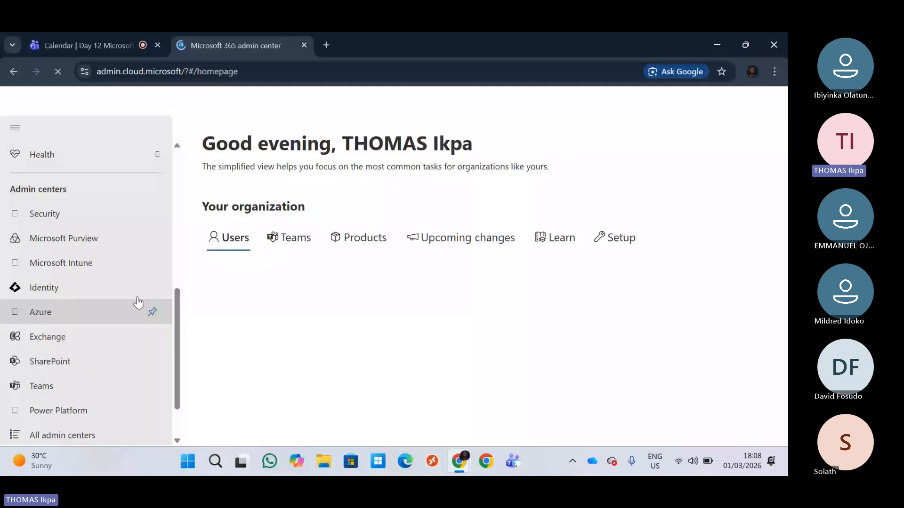
pyautogui.click(90, 239)
pyautogui.click(256, 46)
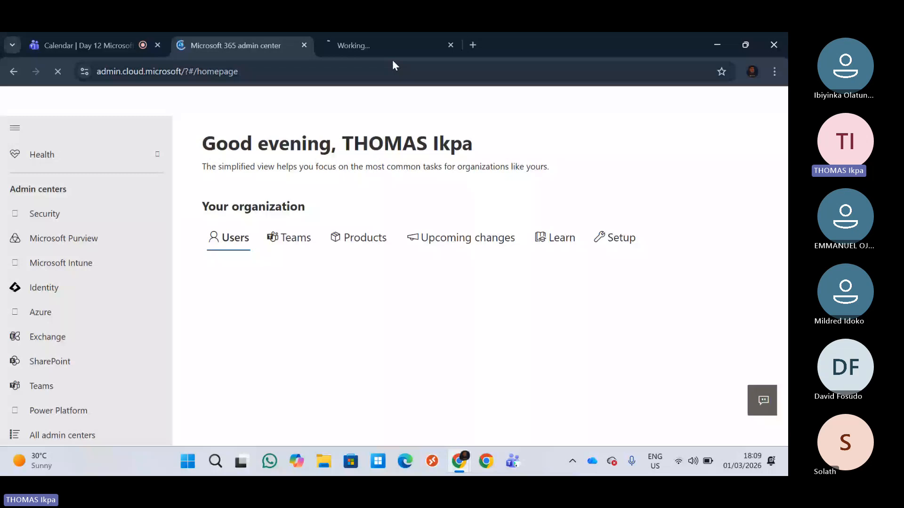
pyautogui.click(376, 45)
pyautogui.click(268, 40)
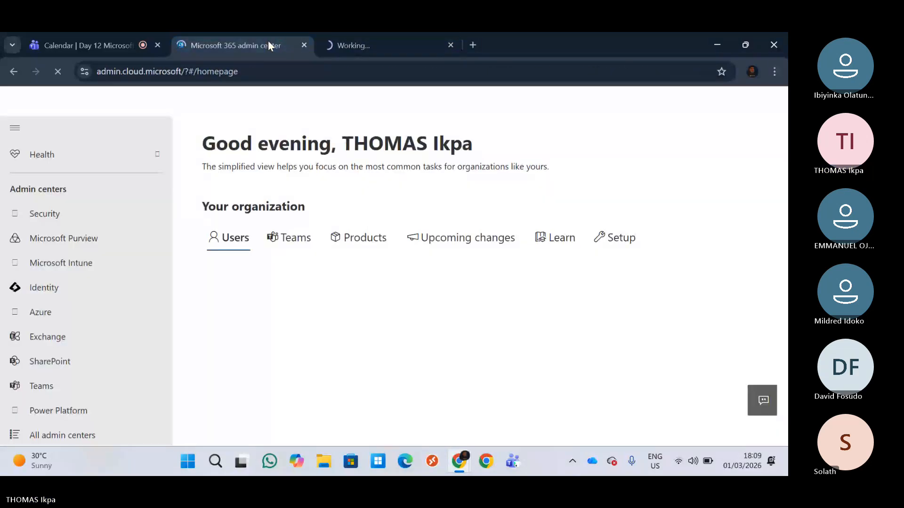
pyautogui.click(678, 462)
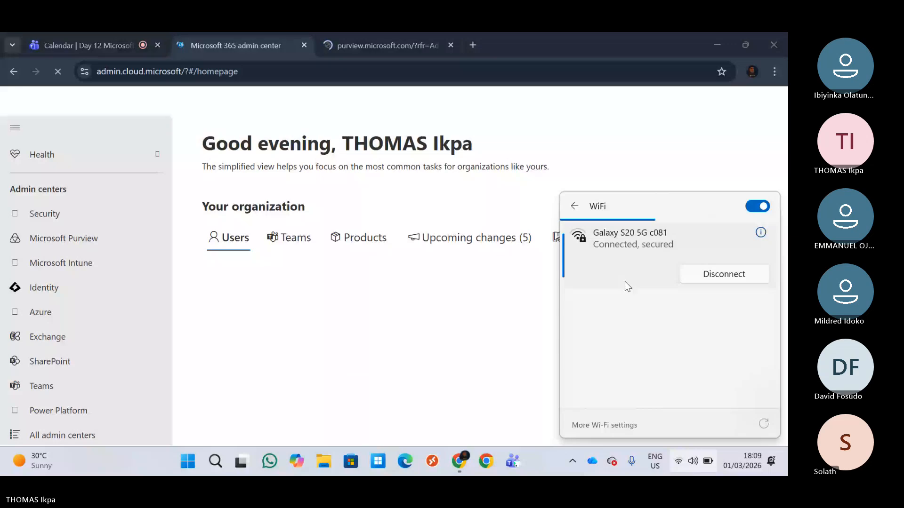
pyautogui.click(656, 160)
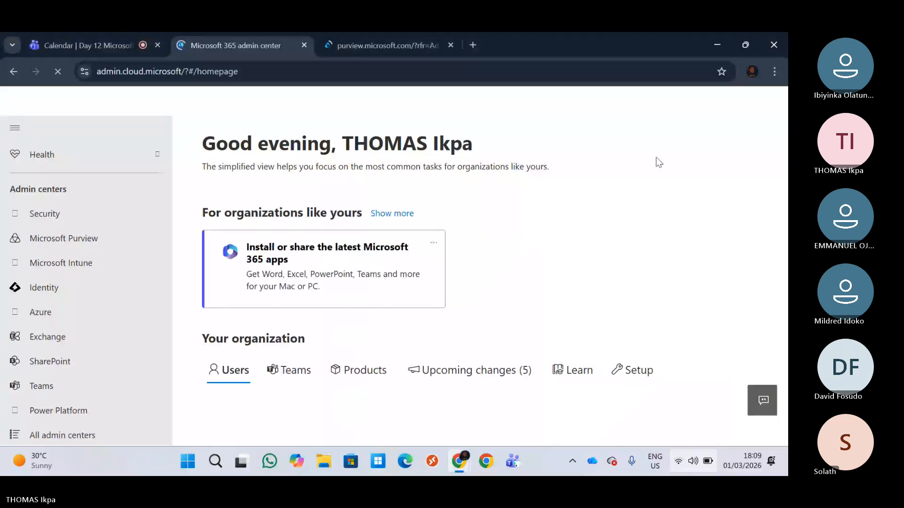
pyautogui.click(358, 36)
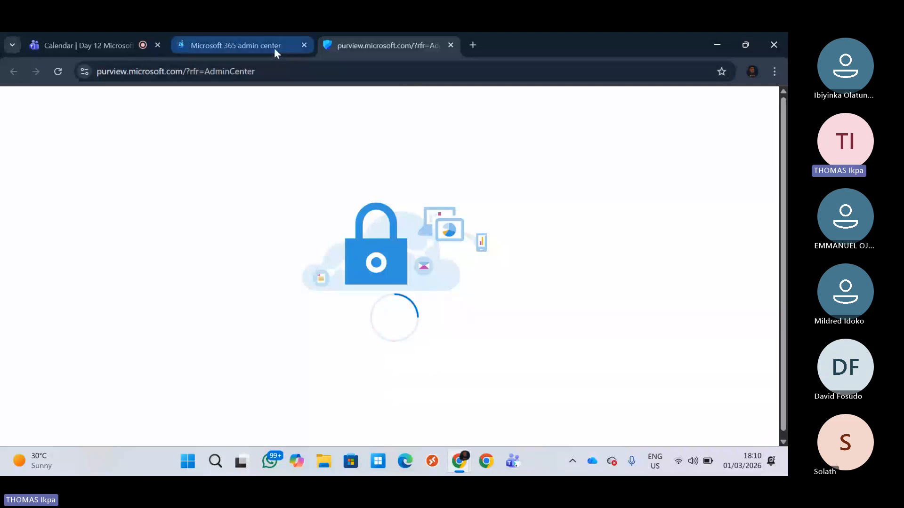
pyautogui.moveTo(258, 47)
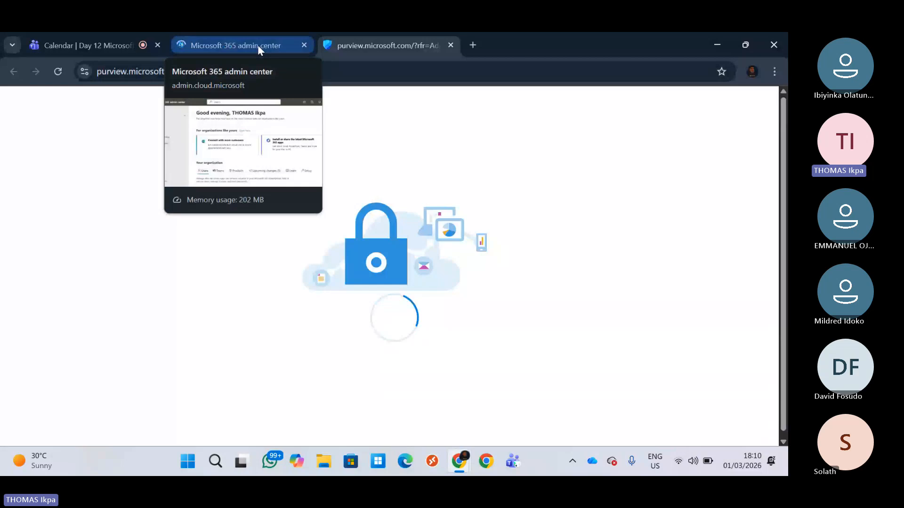
pyautogui.click(258, 44)
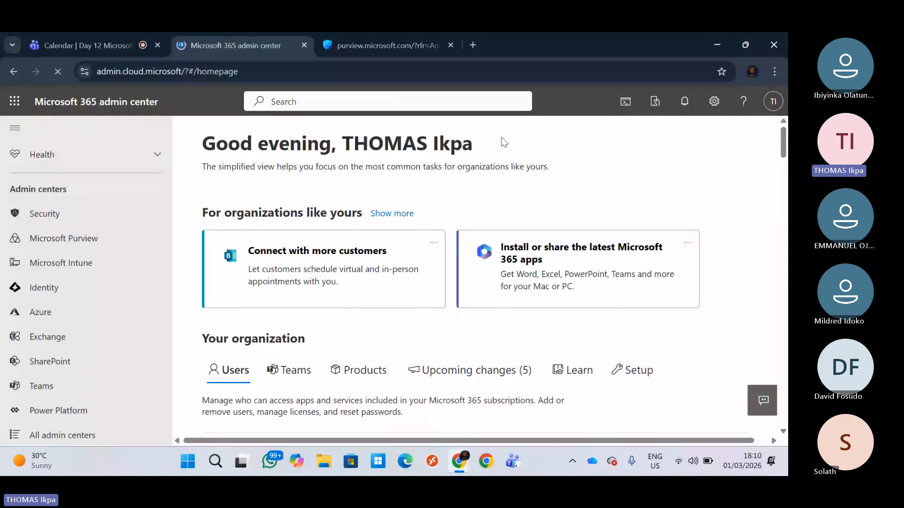
pyautogui.click(405, 43)
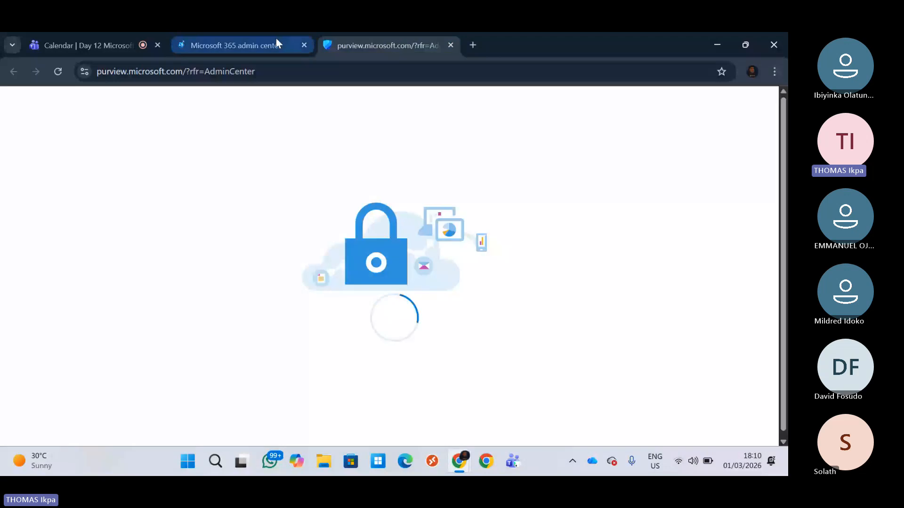
pyautogui.click(276, 41)
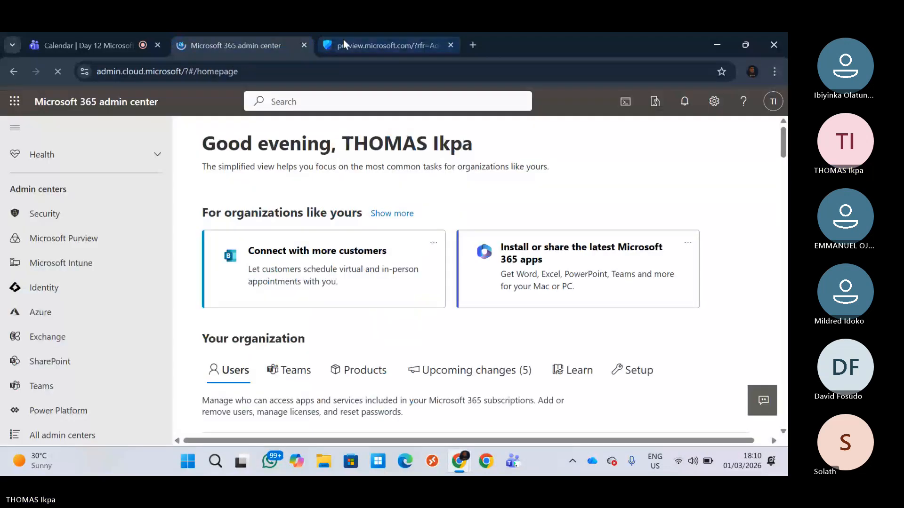
pyautogui.click(363, 43)
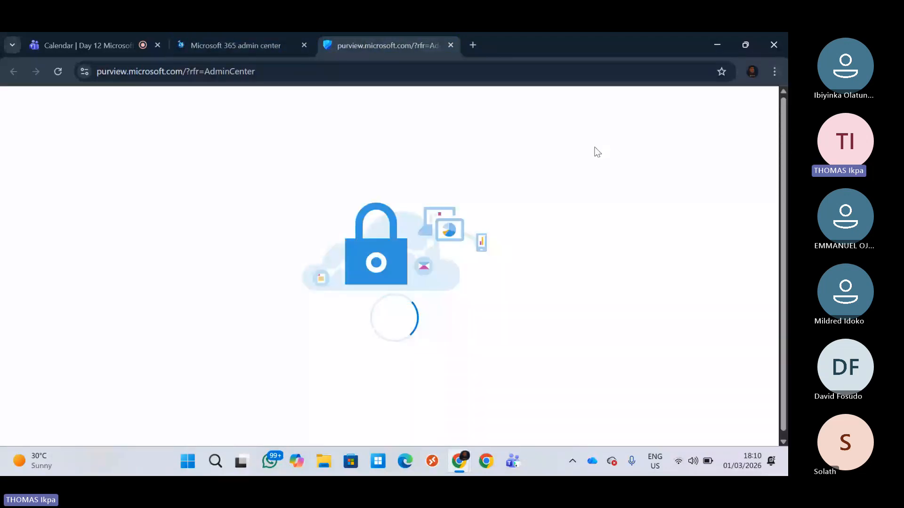
pyautogui.click(682, 460)
pyautogui.click(617, 229)
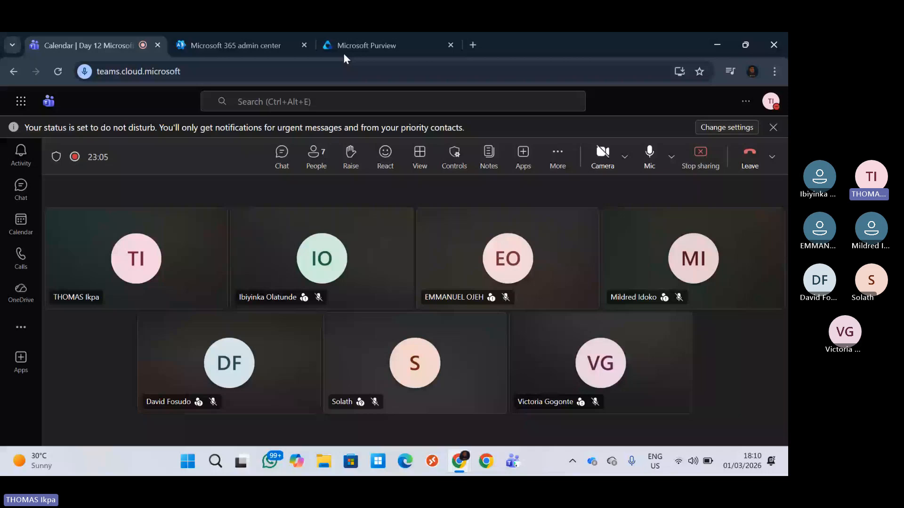
pyautogui.click(344, 54)
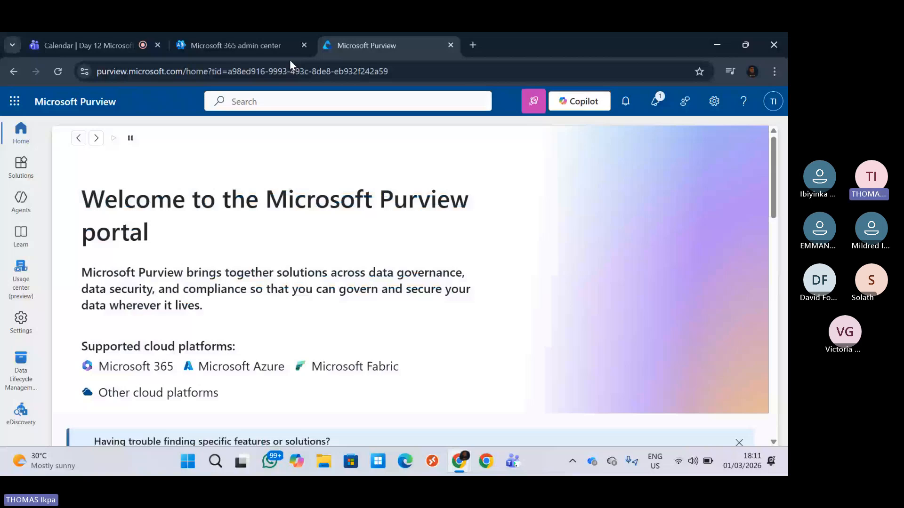
pyautogui.click(110, 46)
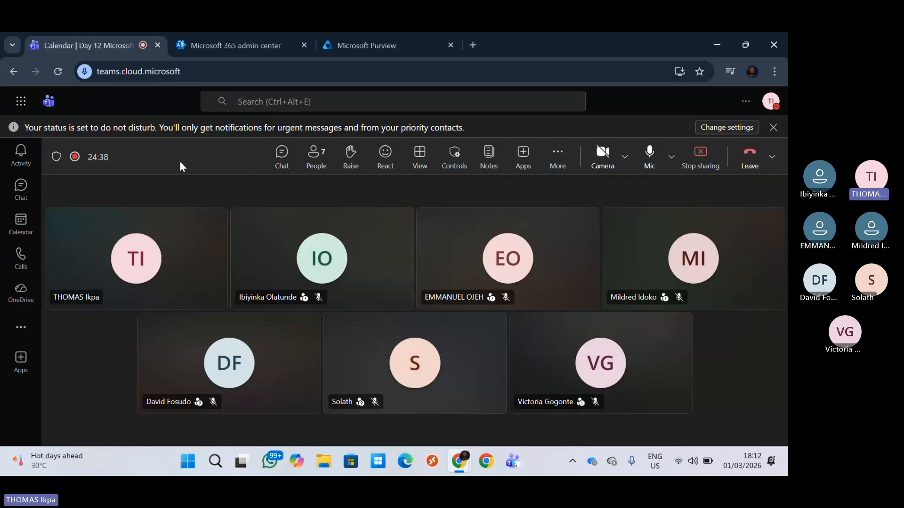
pyautogui.click(364, 44)
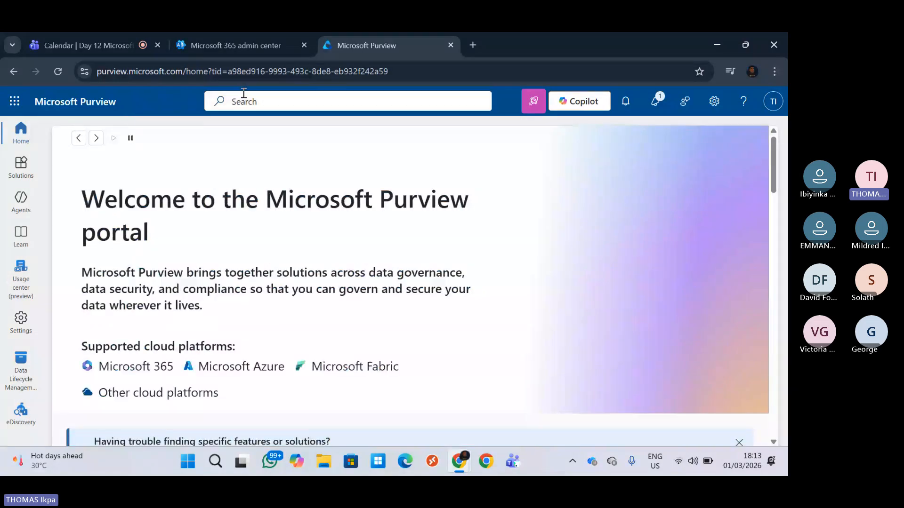
pyautogui.click(473, 45)
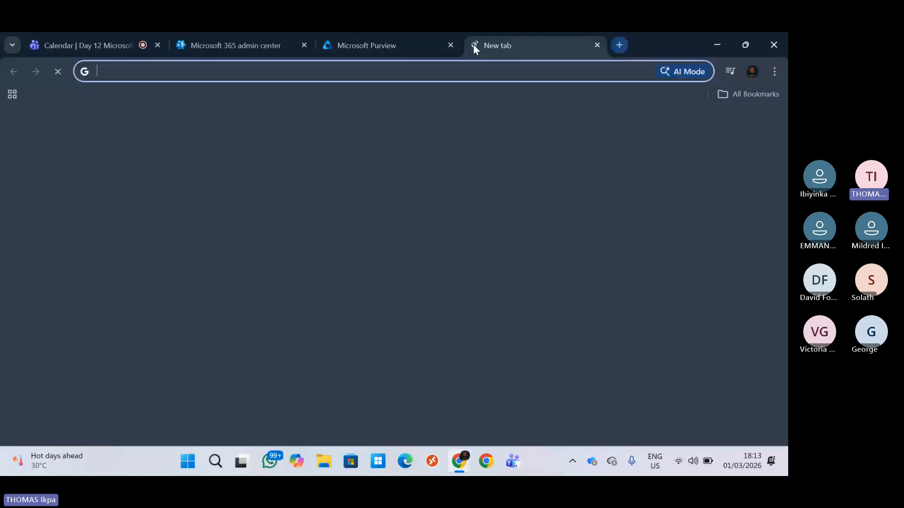
# Open Outlook on the web from the Microsoft Purview portal and collapse the account's folder list
pyautogui.click(344, 46)
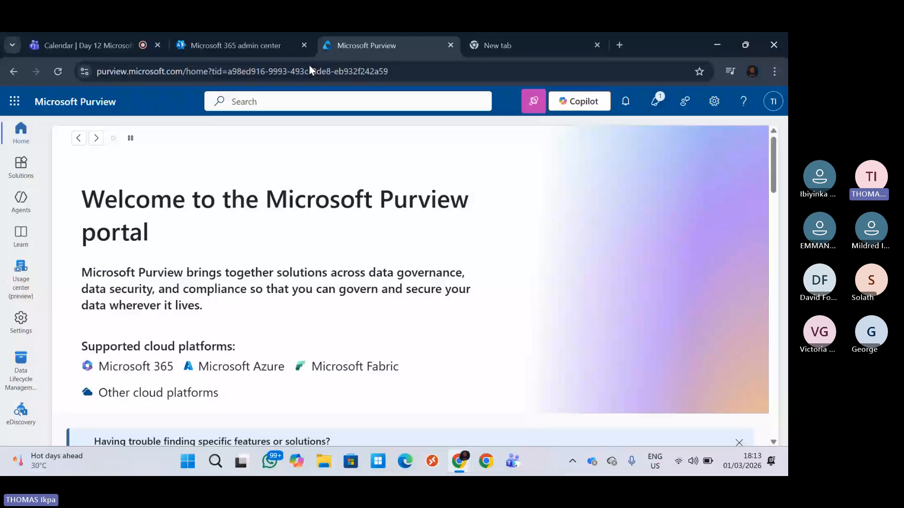
pyautogui.click(15, 101)
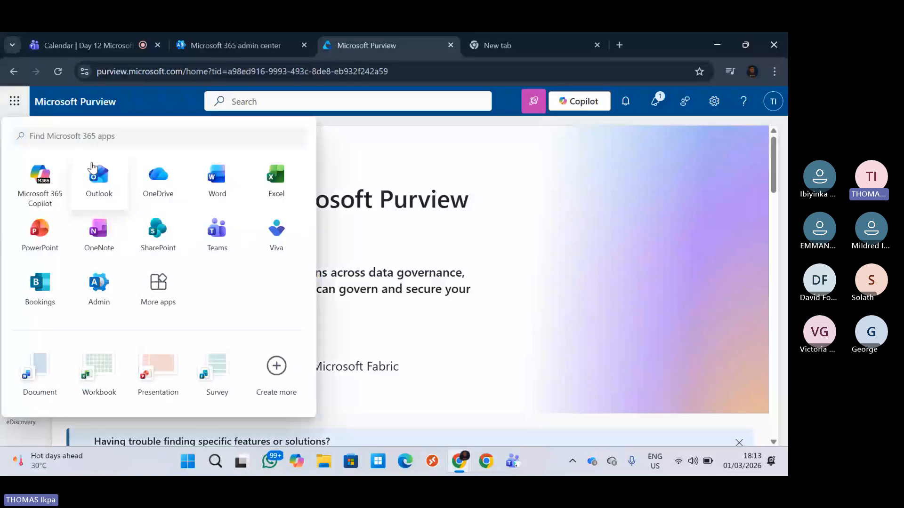
pyautogui.click(159, 177)
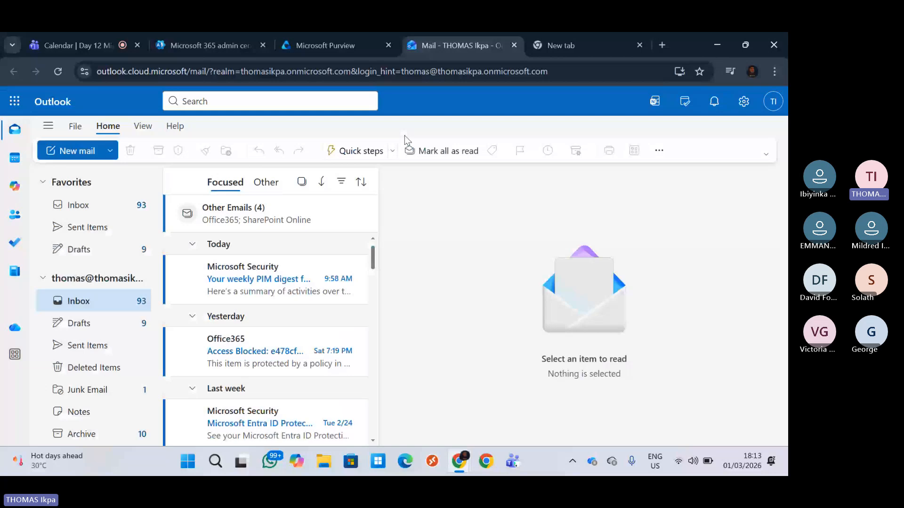
pyautogui.click(43, 283)
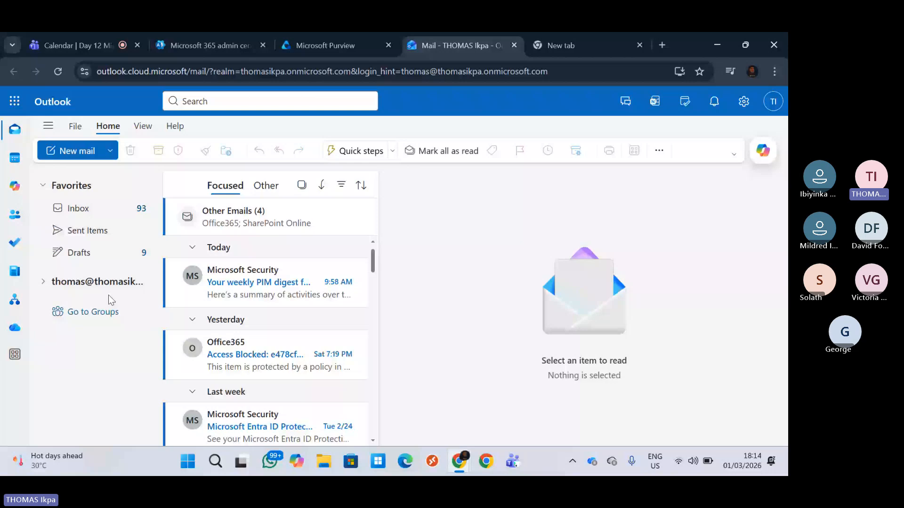
# Open the Exchange admin center from the Microsoft 365 admin center and search its mailboxes for the signed-in administrator's first name
pyautogui.click(215, 40)
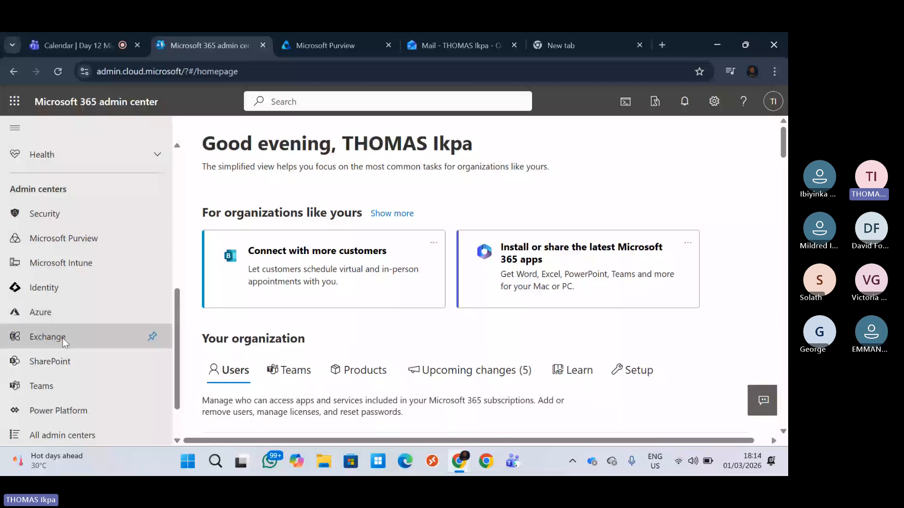
pyautogui.click(149, 337)
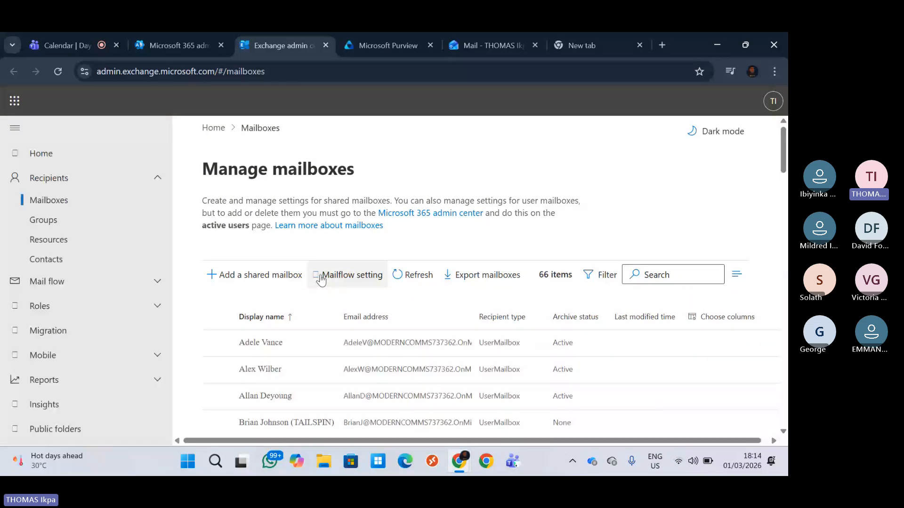
pyautogui.click(697, 280)
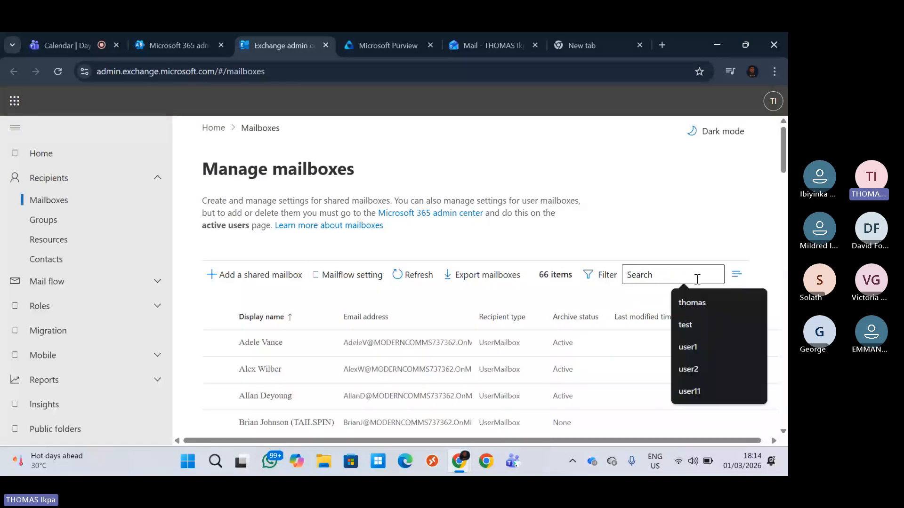
pyautogui.click(695, 300)
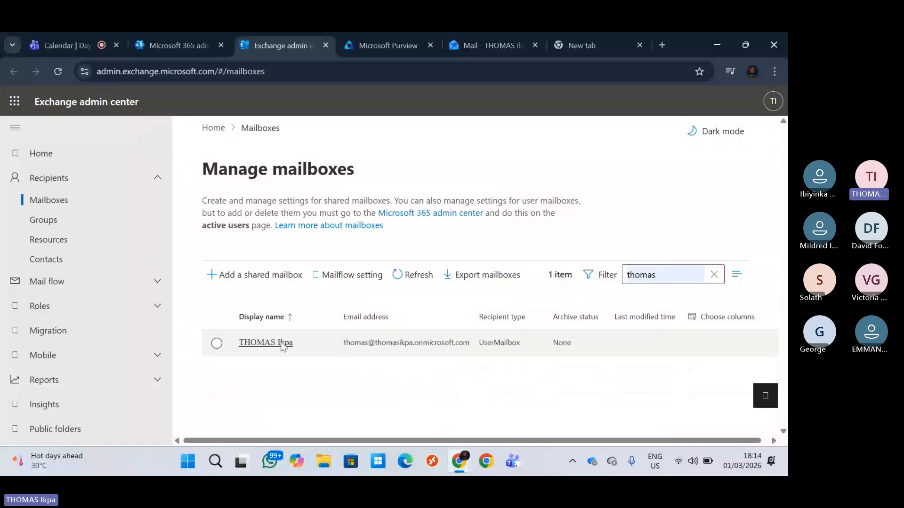
# Open the administrator's mailbox details and review the general contact, address and mailbox usage information
pyautogui.click(281, 343)
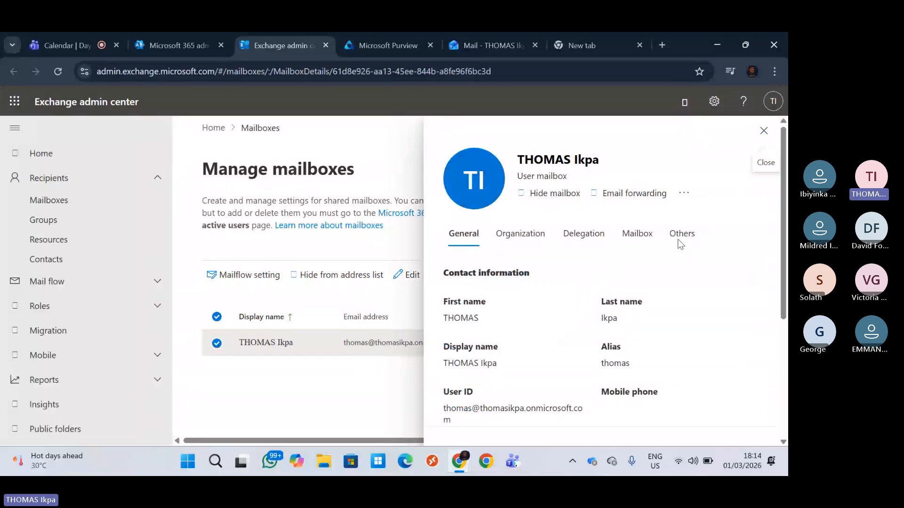
pyautogui.scroll(-5, 744, 236)
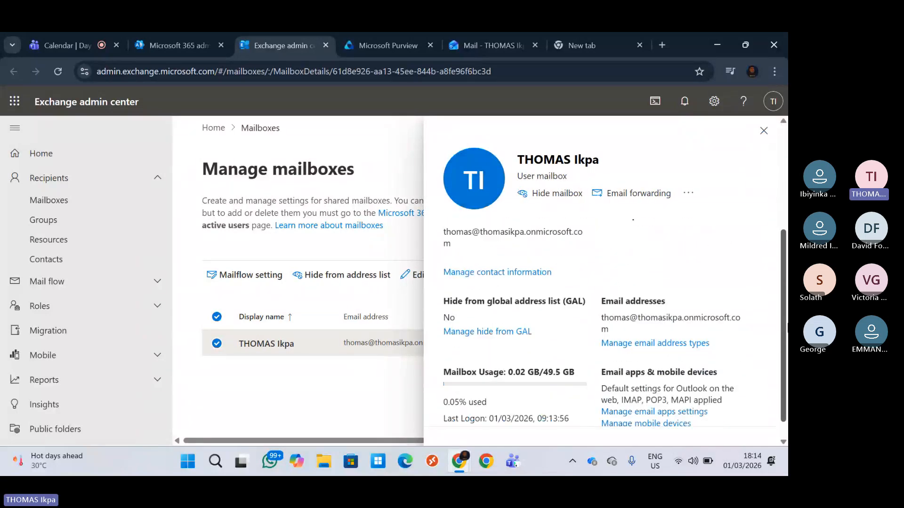
pyautogui.scroll(3, 706, 240)
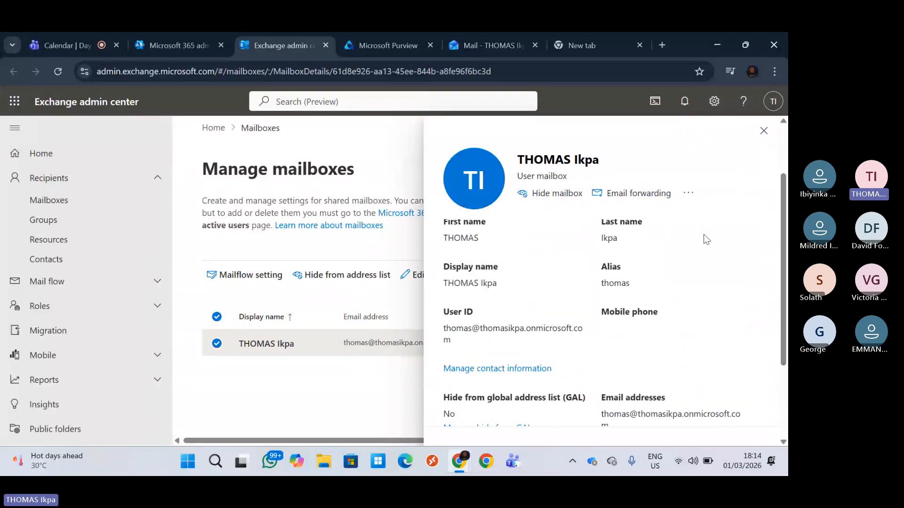
# Switch to Outlook on the web, expand the account's folder list to review its folders, and collapse it again
pyautogui.click(491, 49)
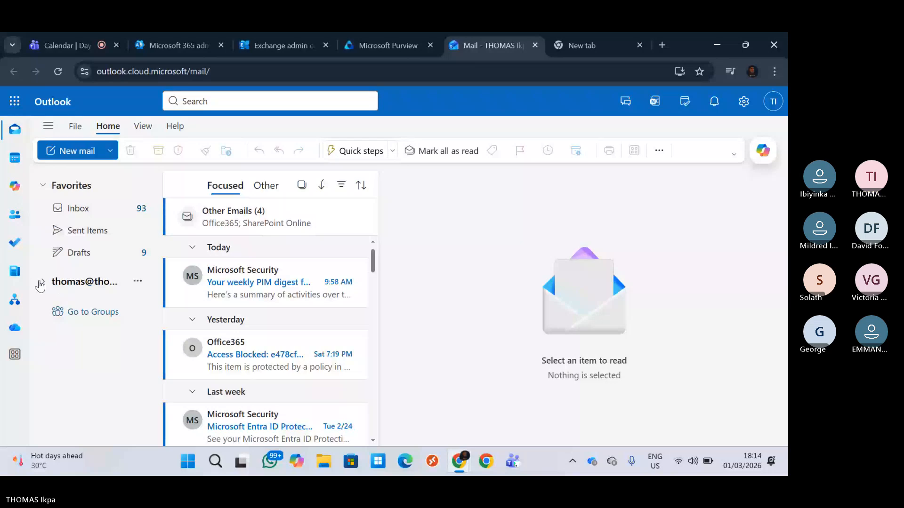
pyautogui.click(43, 282)
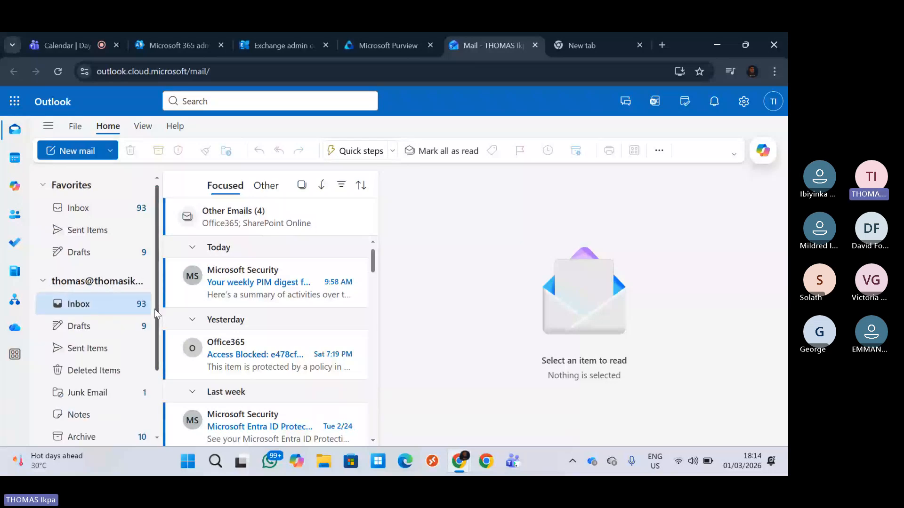
pyautogui.scroll(-3, 157, 315)
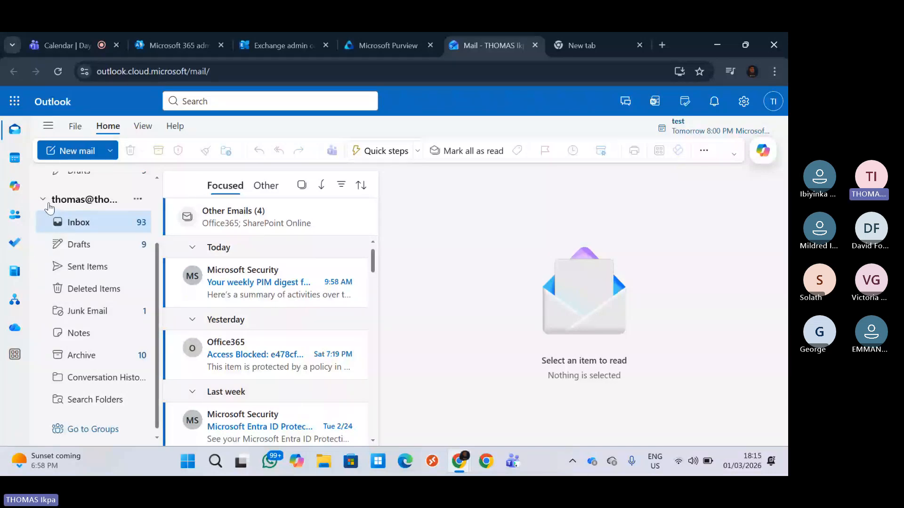
pyautogui.click(47, 203)
# Return to the Exchange admin center and open the mailbox archive settings from the administrator's Mailbox details
pyautogui.click(283, 45)
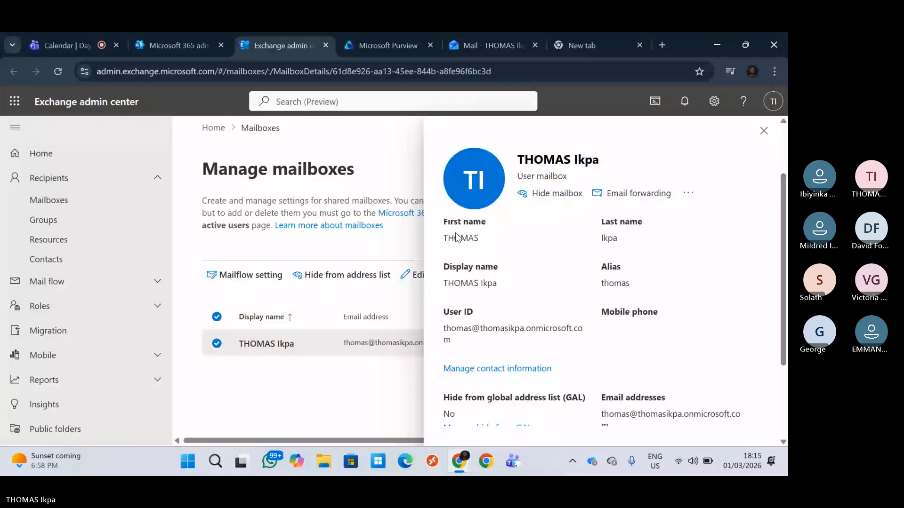
pyautogui.moveTo(783, 232); pyautogui.dragTo(784, 184)
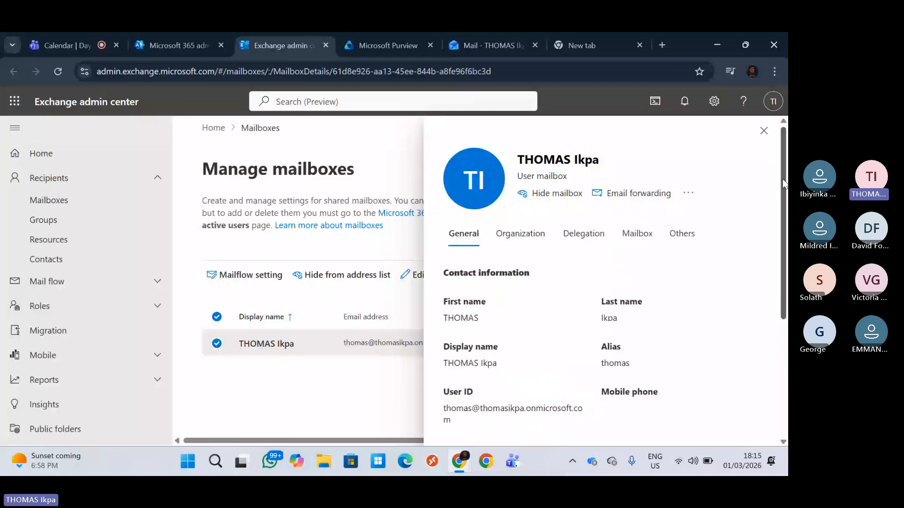
pyautogui.click(643, 248)
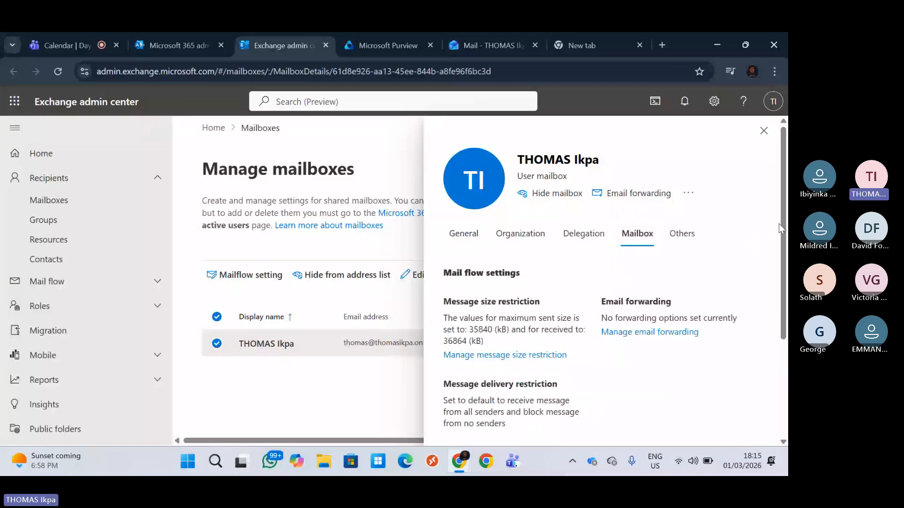
pyautogui.moveTo(783, 224)
pyautogui.mouseDown()
pyautogui.moveTo(787, 329)
pyautogui.moveTo(787, 234)
pyautogui.mouseUp()
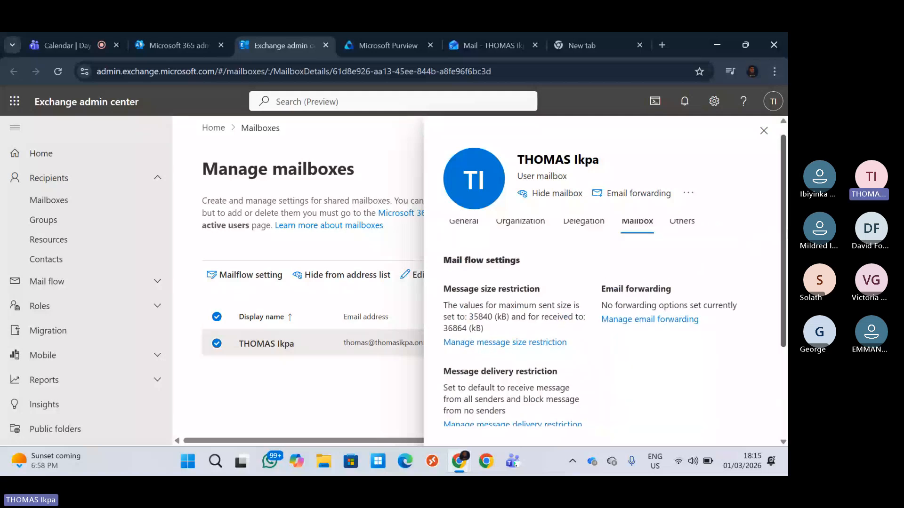
pyautogui.scroll(-5, 501, 328)
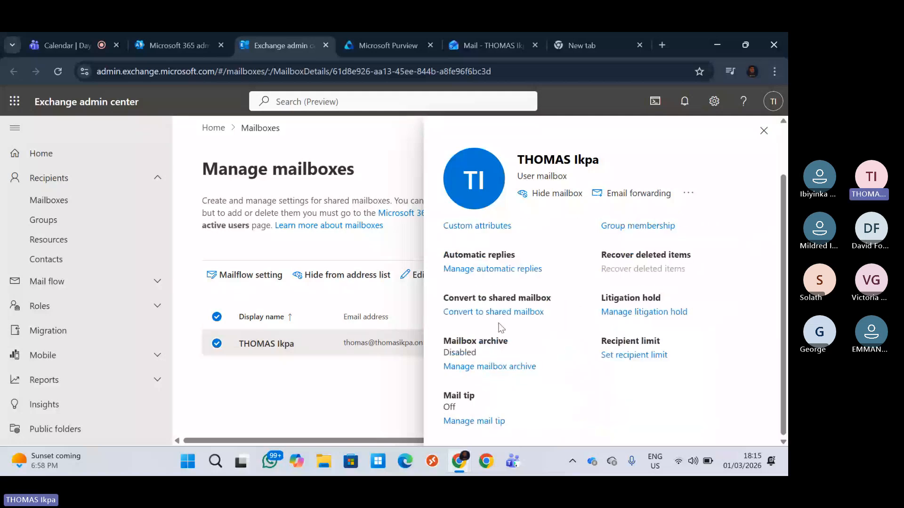
pyautogui.click(477, 374)
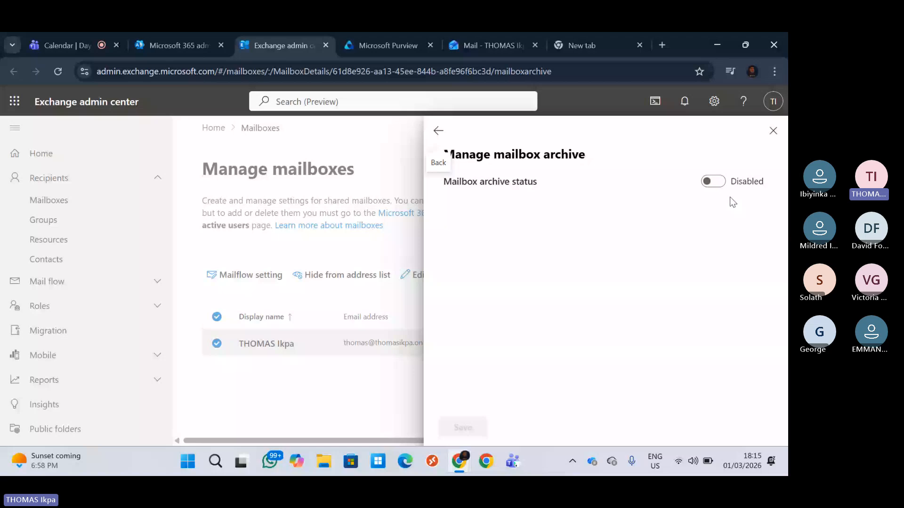
# Enable the mailbox archive, name it with the administrator's first name followed by "Archive", save it and return to the mailbox details
pyautogui.click(714, 181)
pyautogui.click(509, 276)
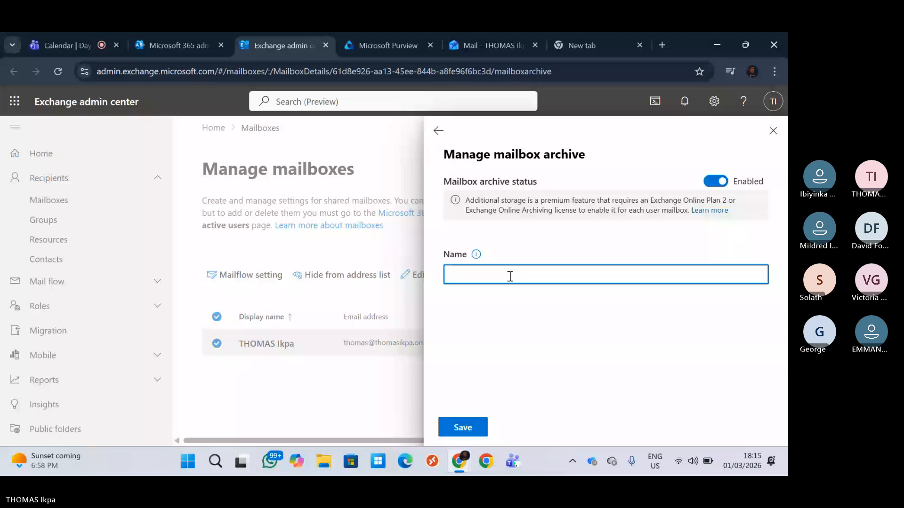
pyautogui.write('thomas Archiv')
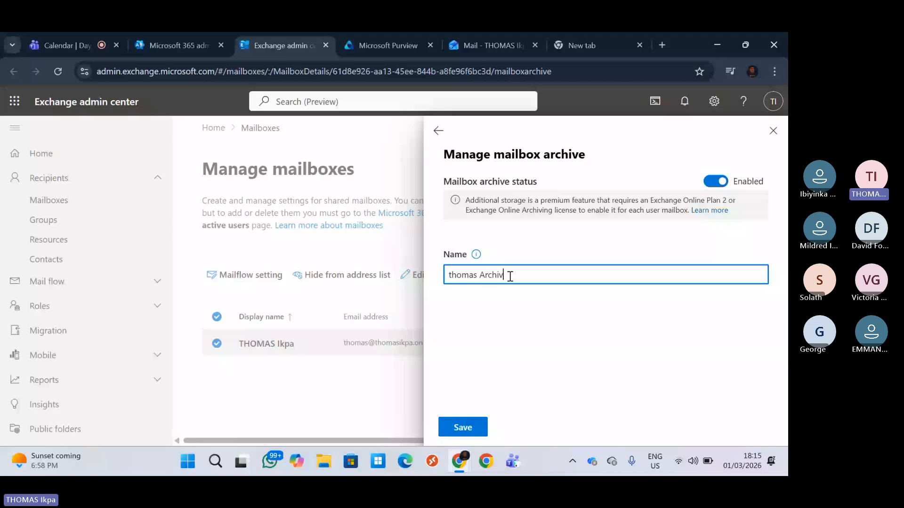
pyautogui.write('e')
pyautogui.click(463, 427)
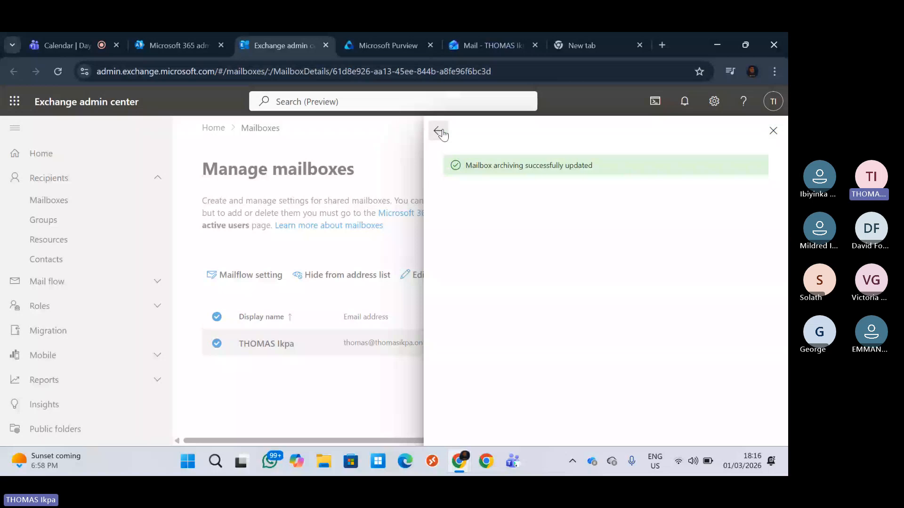
pyautogui.click(438, 130)
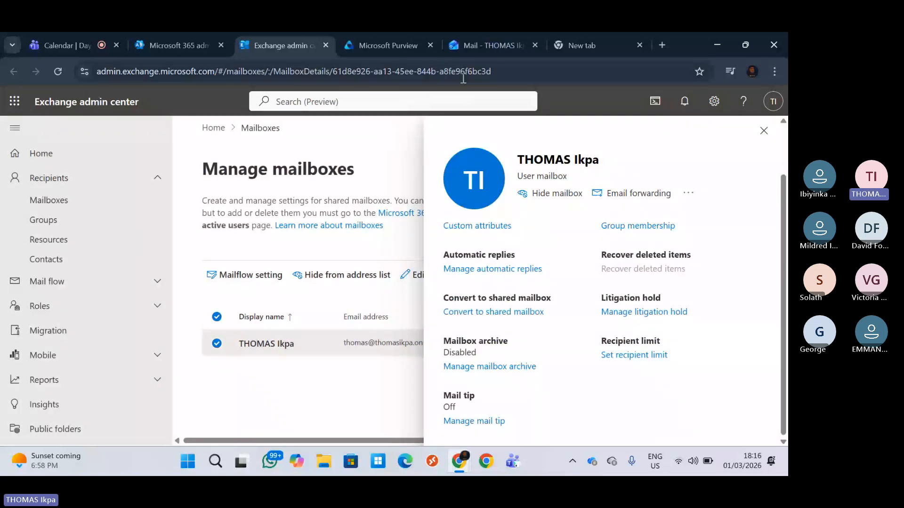
# Reload Outlook on the web, check the account's folder list for the new archive mailbox, and reload the page once more
pyautogui.click(477, 46)
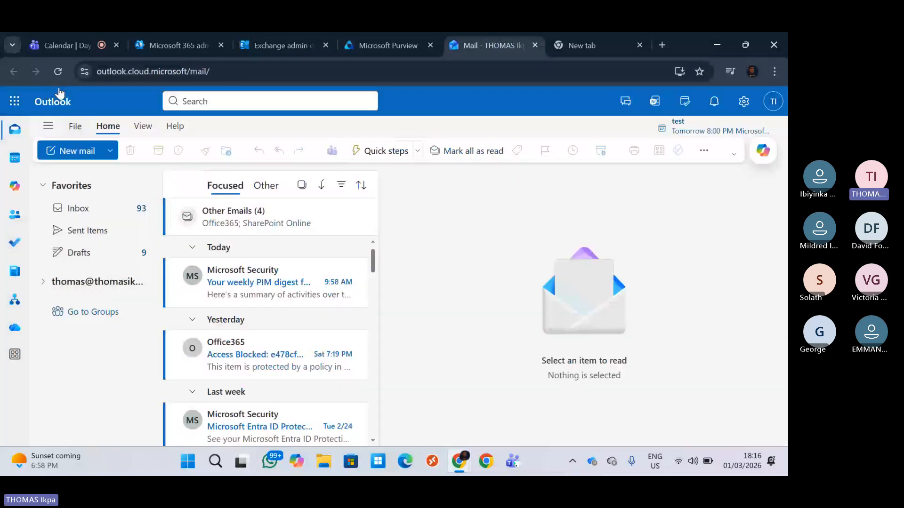
pyautogui.click(59, 92)
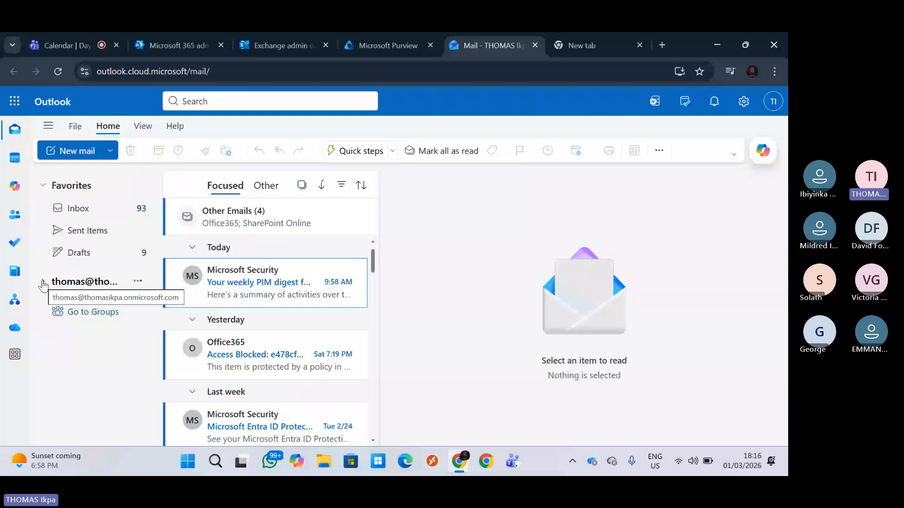
pyautogui.click(43, 283)
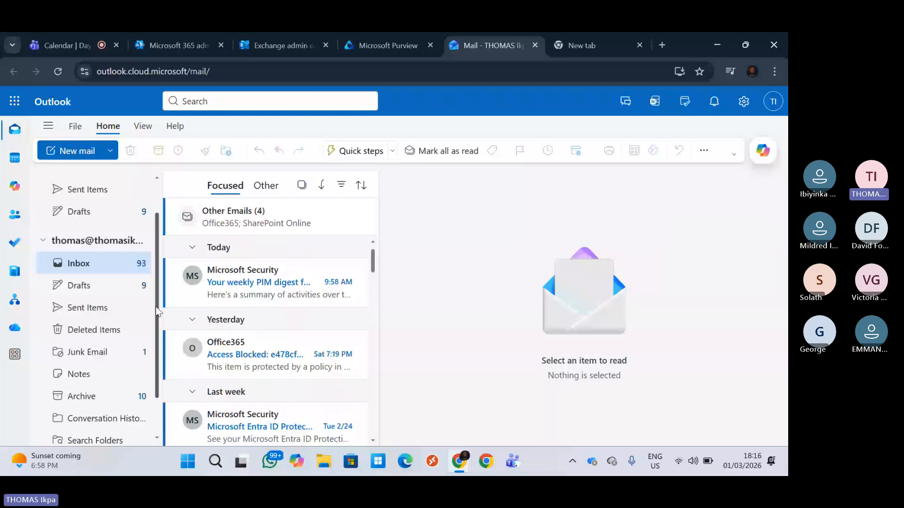
pyautogui.scroll(-1, 49, 238)
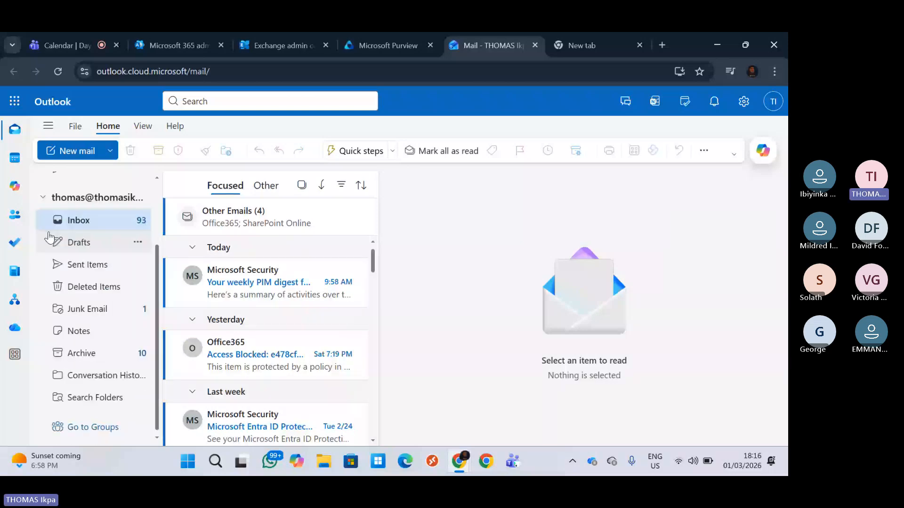
pyautogui.click(43, 197)
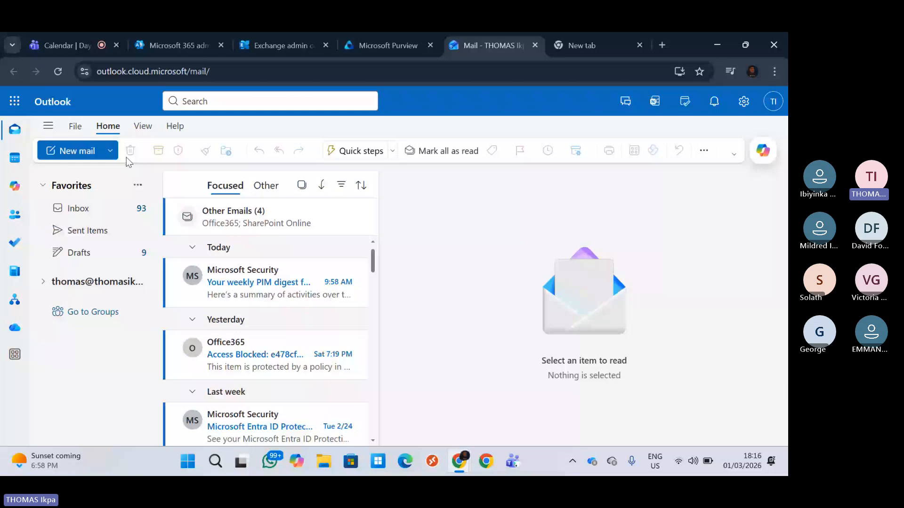
pyautogui.press('F5')
# Search Microsoft Purview for "mrm", open MRM Retention policies and view the entries under Policies in Data Lifecycle Management
pyautogui.click(372, 44)
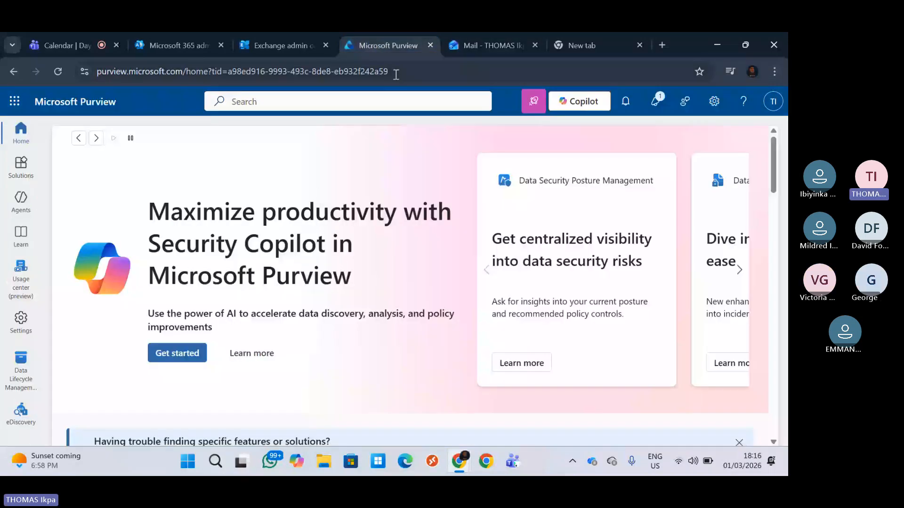
pyautogui.click(358, 104)
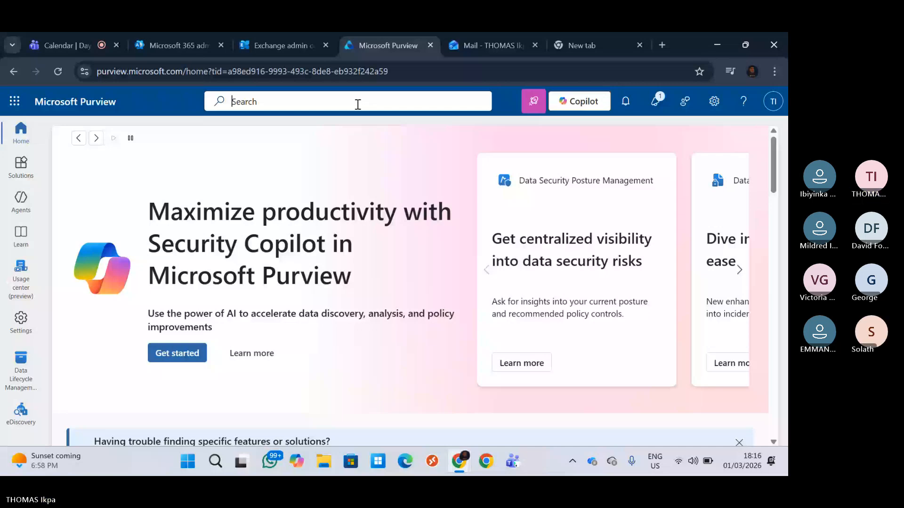
pyautogui.write('mrm')
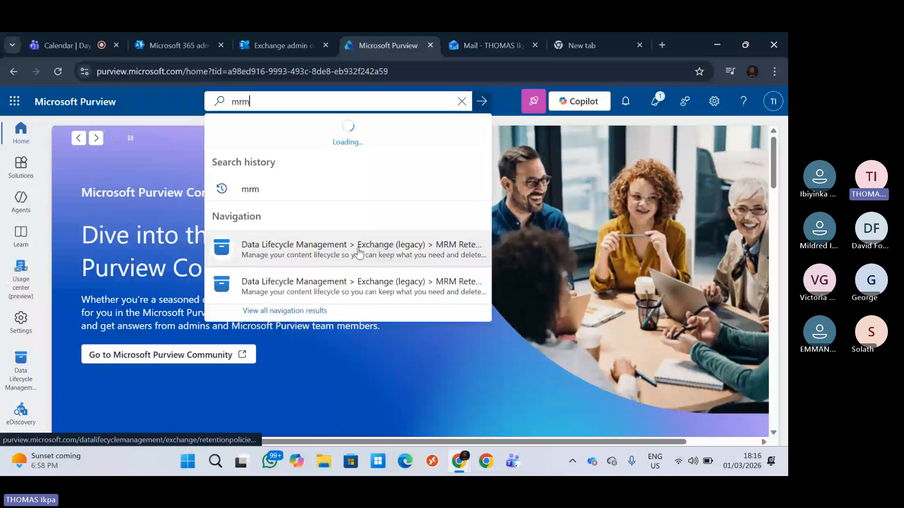
pyautogui.click(359, 253)
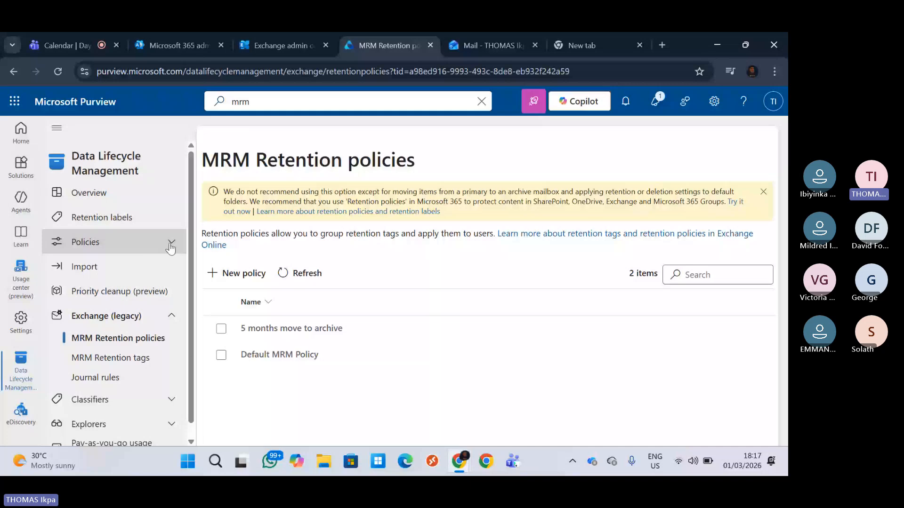
pyautogui.click(127, 244)
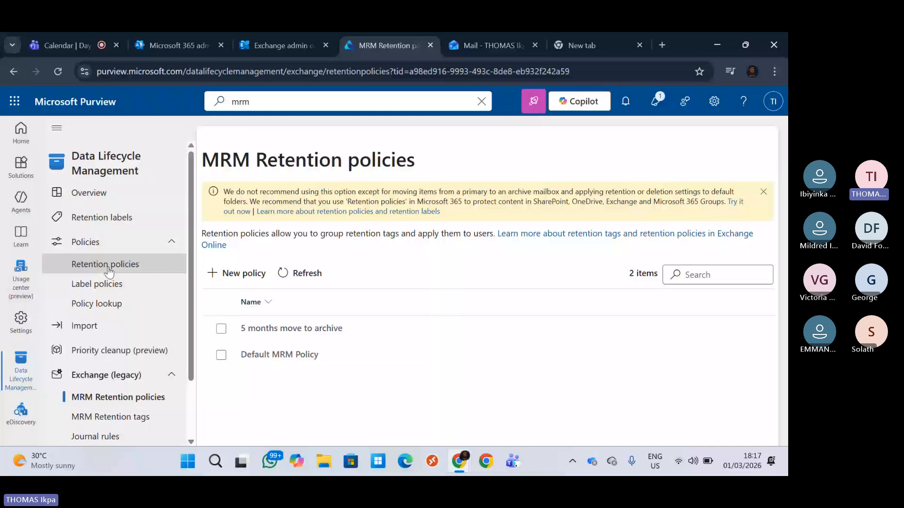
pyautogui.click(171, 245)
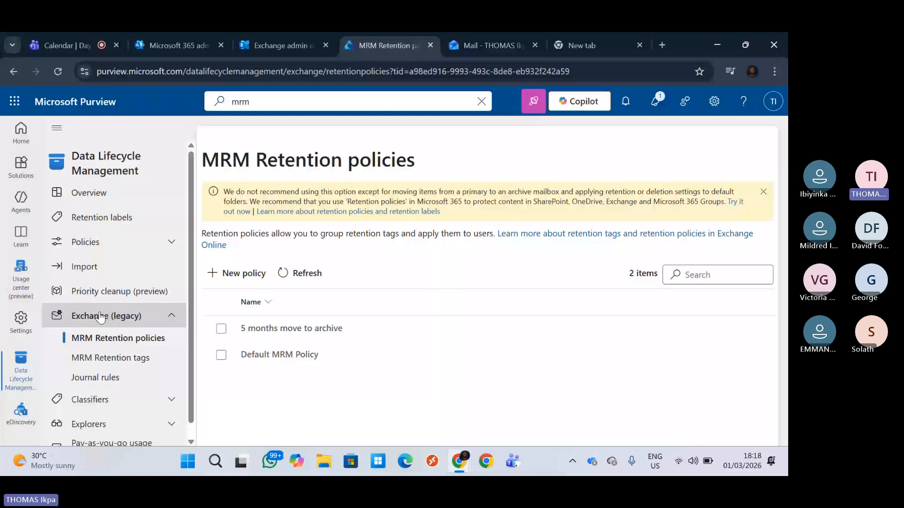
# Create a new MRM retention tag named "6 months move to Archive"
pyautogui.click(113, 359)
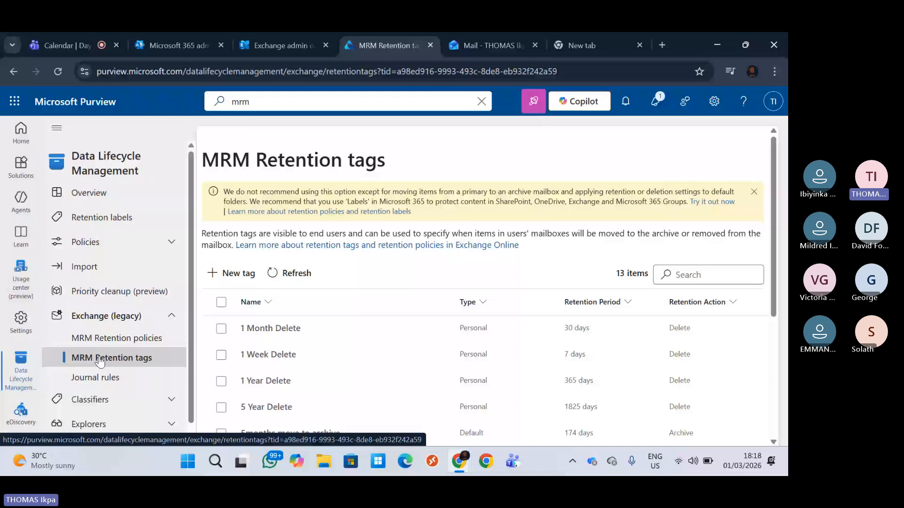
pyautogui.click(237, 273)
pyautogui.write('6 m')
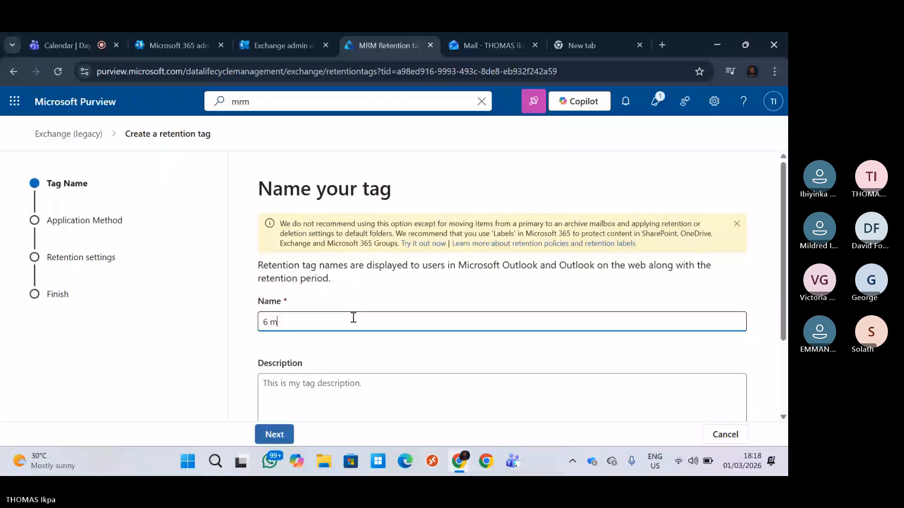
pyautogui.write('onths move to Archive')
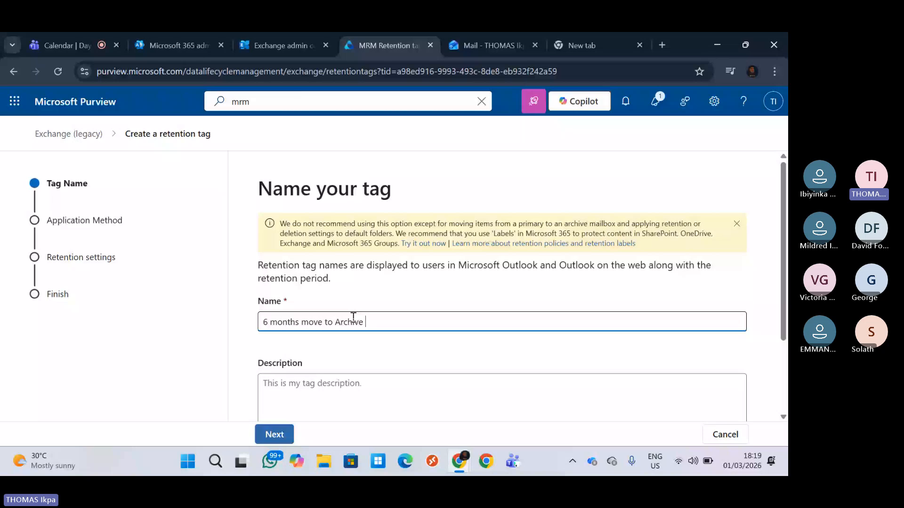
# Describe the tag as "every email that is above 6 months should move to Archive" and proceed to the retention settings
pyautogui.click(346, 389)
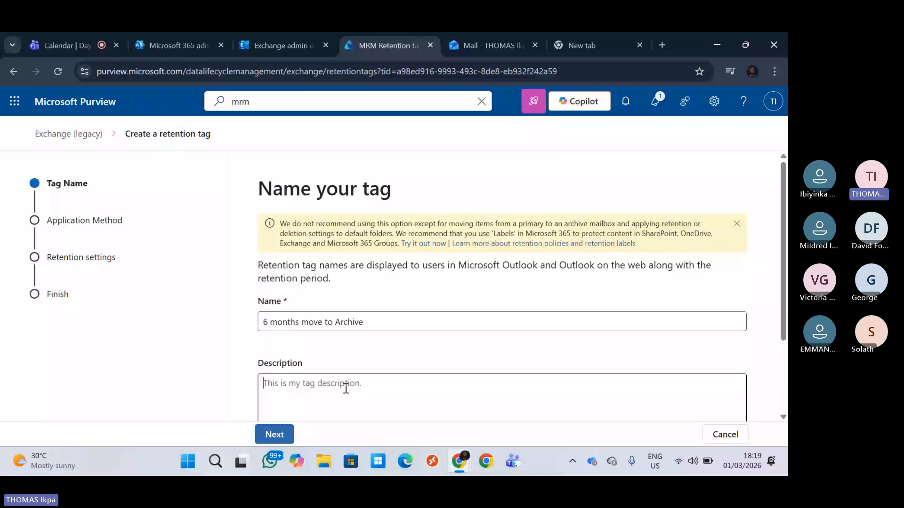
pyautogui.write('every ema')
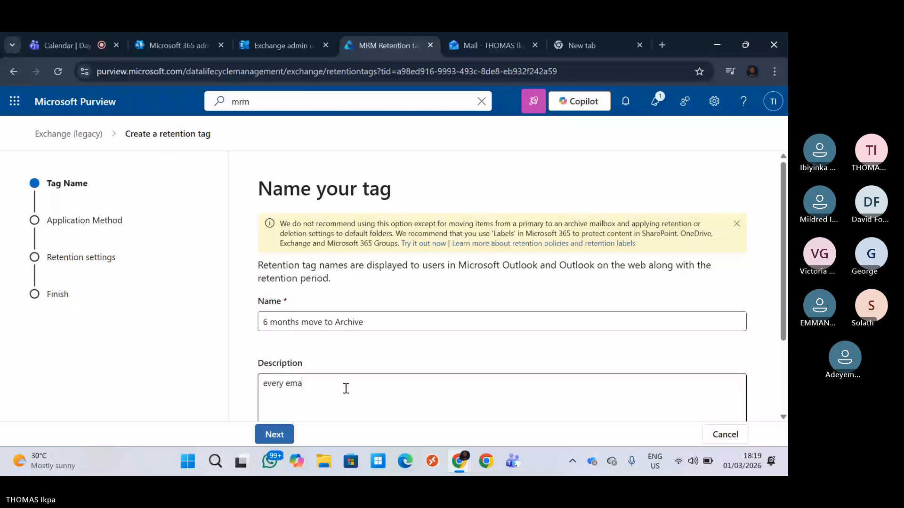
pyautogui.write('il that is above 6 months should mov')
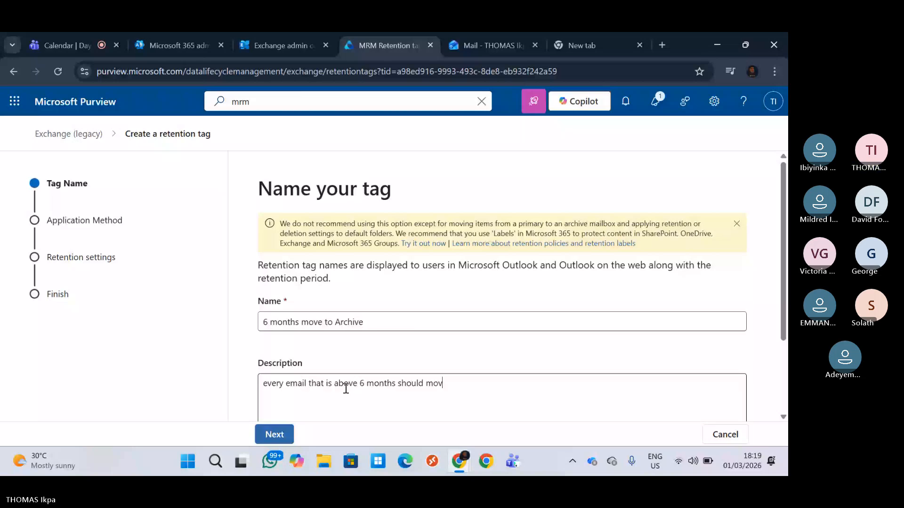
pyautogui.write('e to Archive')
pyautogui.scroll(-2, 540, 420)
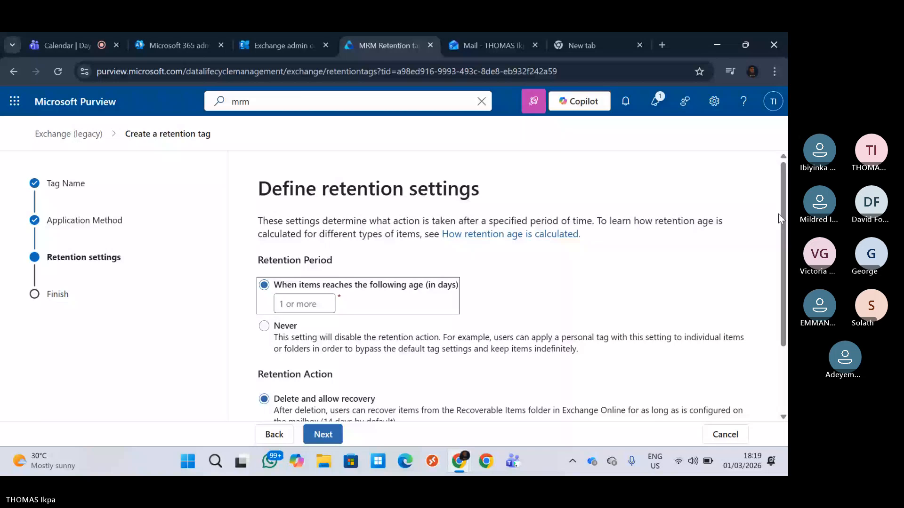
# Review the tag's retention period and action options, and calculate 365 divided by 2 in Calculator
pyautogui.scroll(-1, 778, 214)
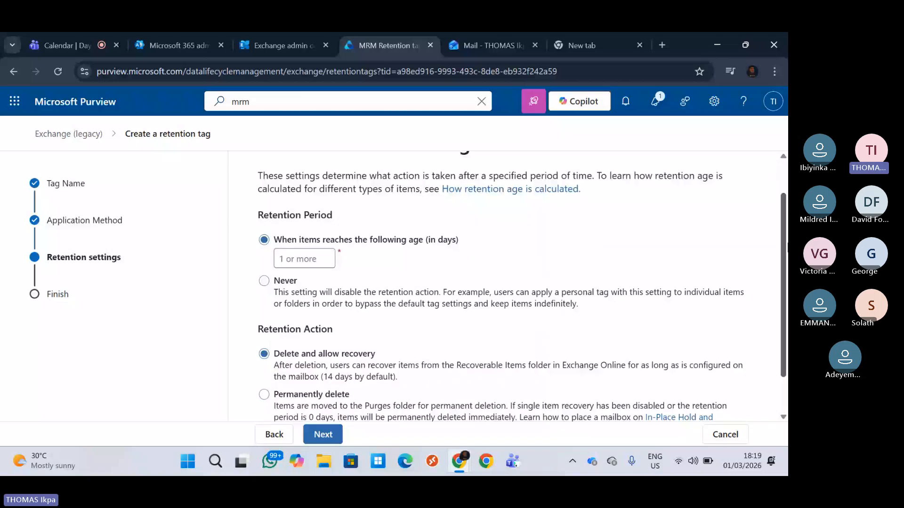
pyautogui.scroll(1, 334, 267)
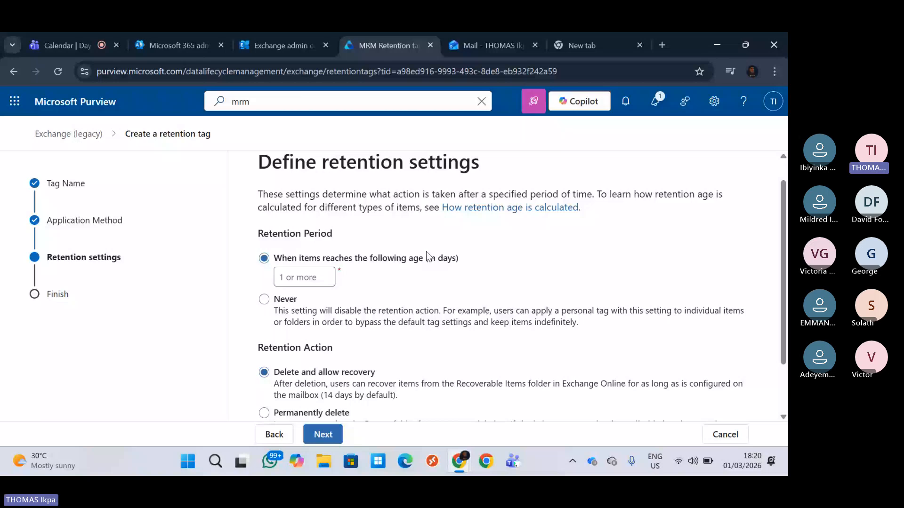
pyautogui.click(214, 459)
pyautogui.write('6')
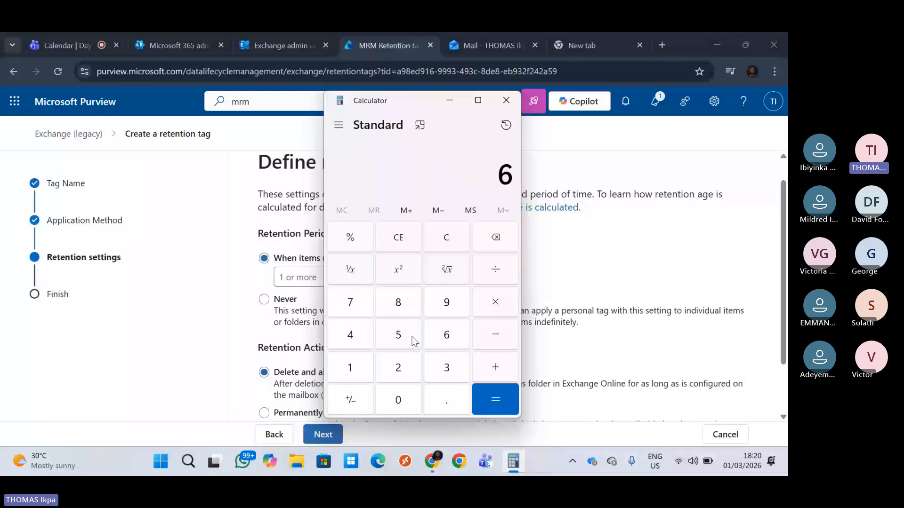
pyautogui.press('BackSpace')
pyautogui.write('365/2')
pyautogui.press('Return')
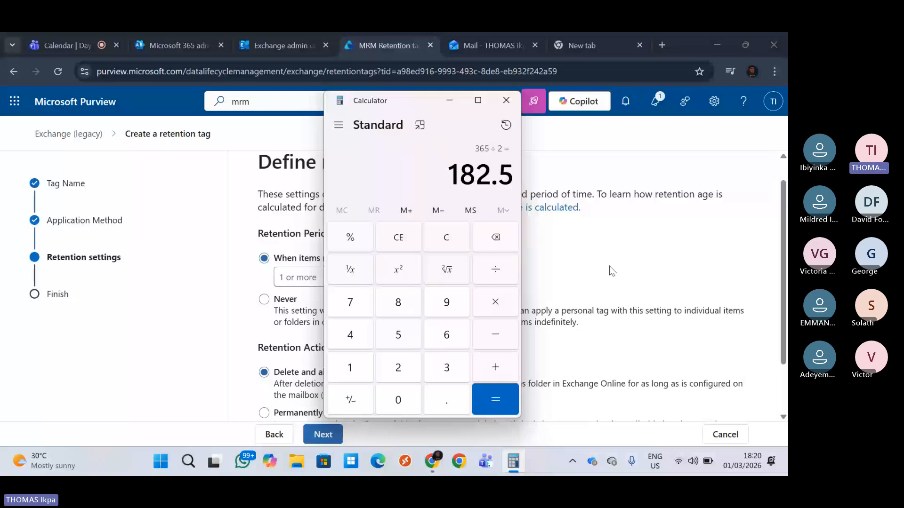
# Set the tag's retention period to 182 days and its retention action to Move item to archive
pyautogui.click(326, 278)
pyautogui.write('1')
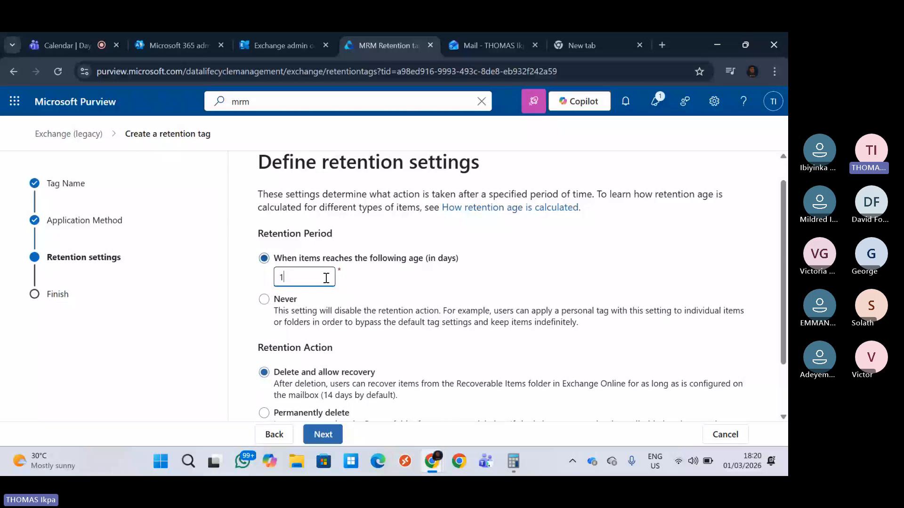
pyautogui.write('82')
pyautogui.scroll(-2, 536, 250)
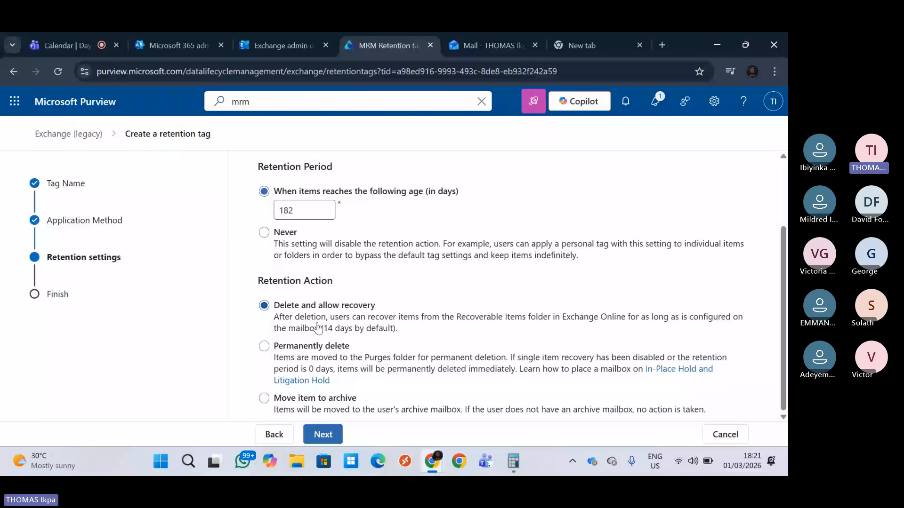
pyautogui.click(355, 349)
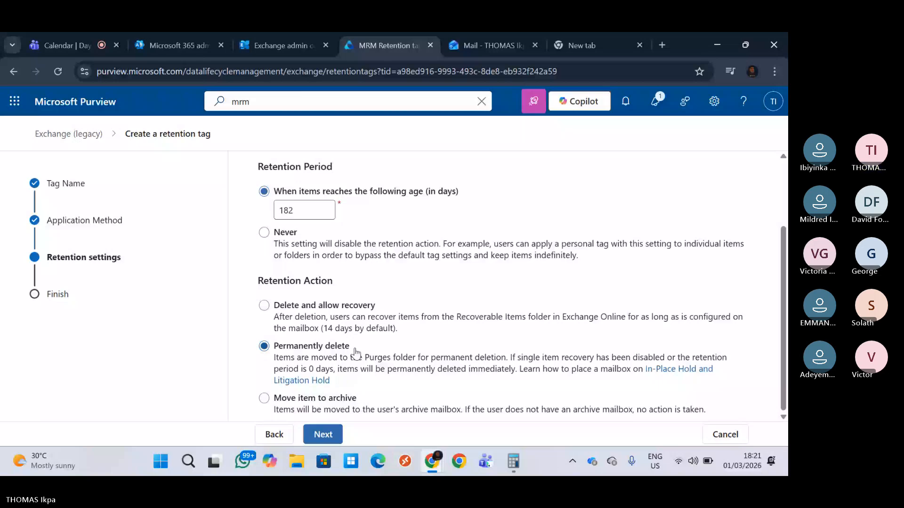
pyautogui.click(302, 404)
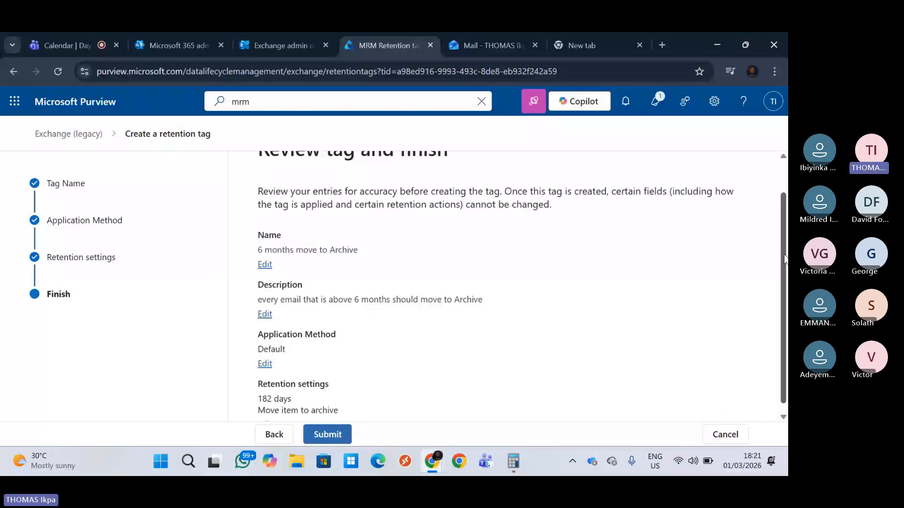
# Review the tag summary, submit the new retention tag and return to the MRM Retention tags list
pyautogui.moveTo(784, 255)
pyautogui.mouseDown()
pyautogui.moveTo(783, 323)
pyautogui.moveTo(784, 232)
pyautogui.moveTo(782, 264)
pyautogui.mouseUp()
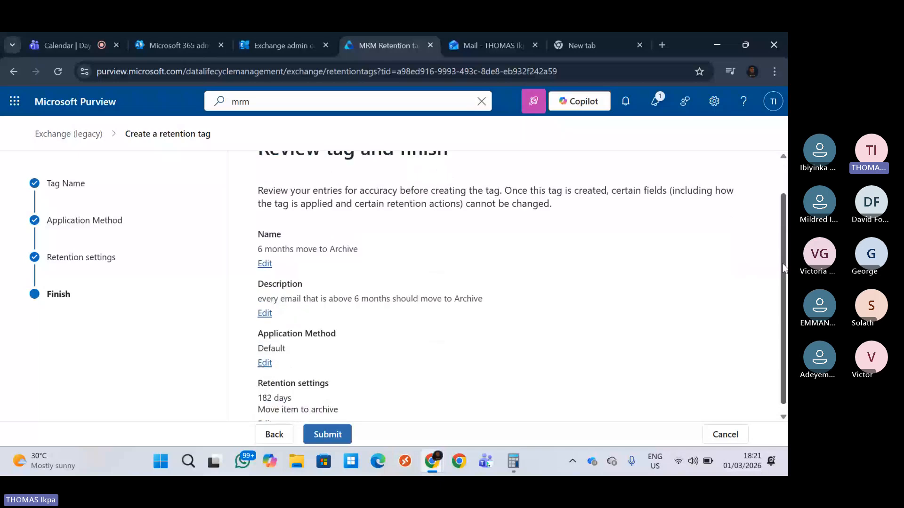
pyautogui.click(332, 434)
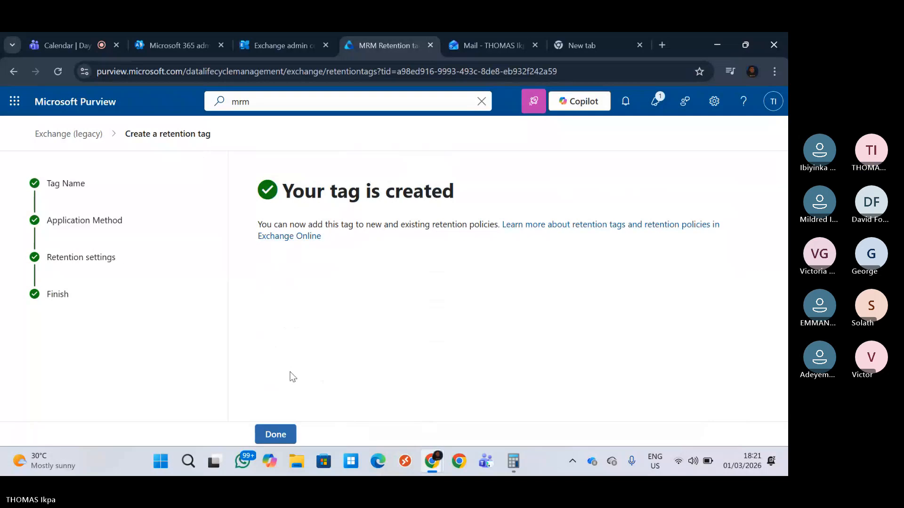
pyautogui.click(279, 433)
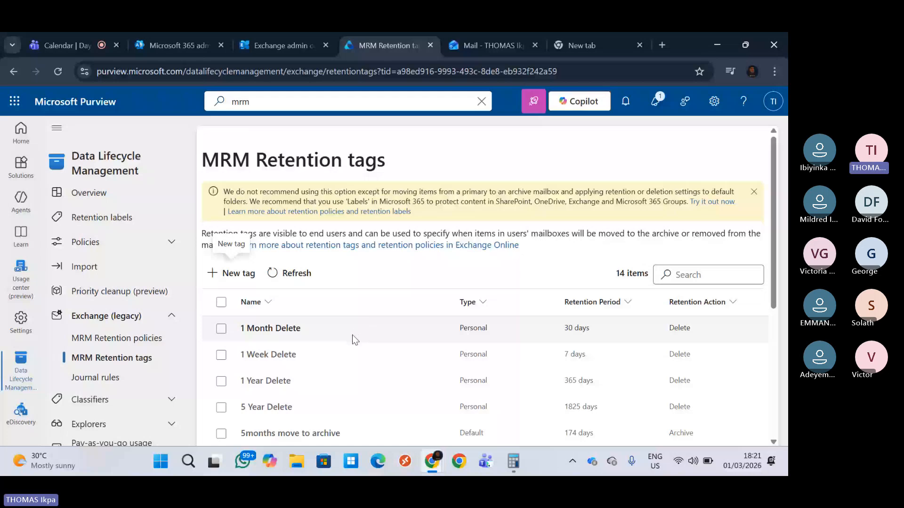
# Start a new MRM retention policy and name it "6 Months Move to Archive"
pyautogui.click(117, 338)
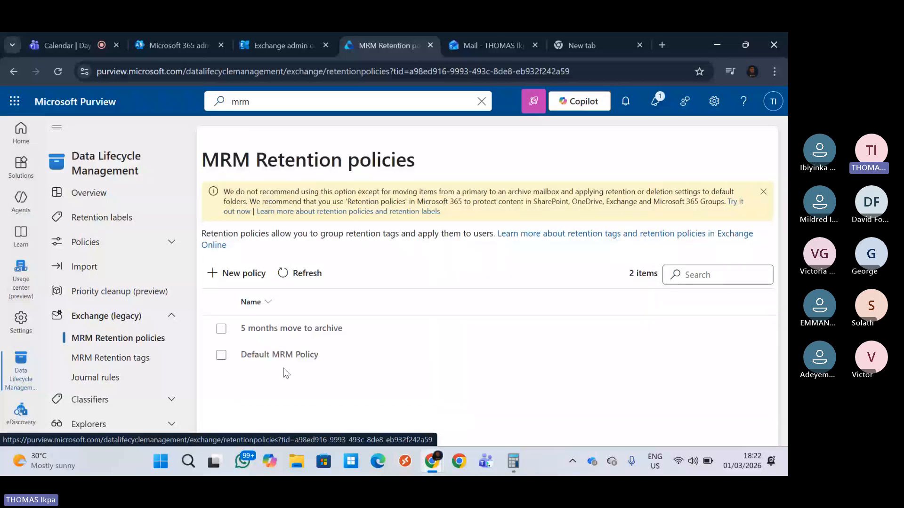
pyautogui.click(252, 277)
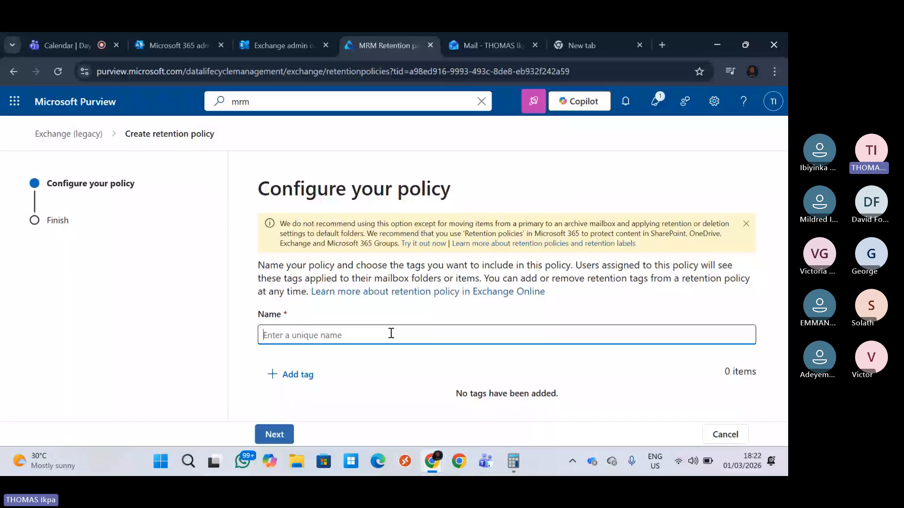
pyautogui.write('6 d')
pyautogui.press('BackSpace')
pyautogui.write('Months Move')
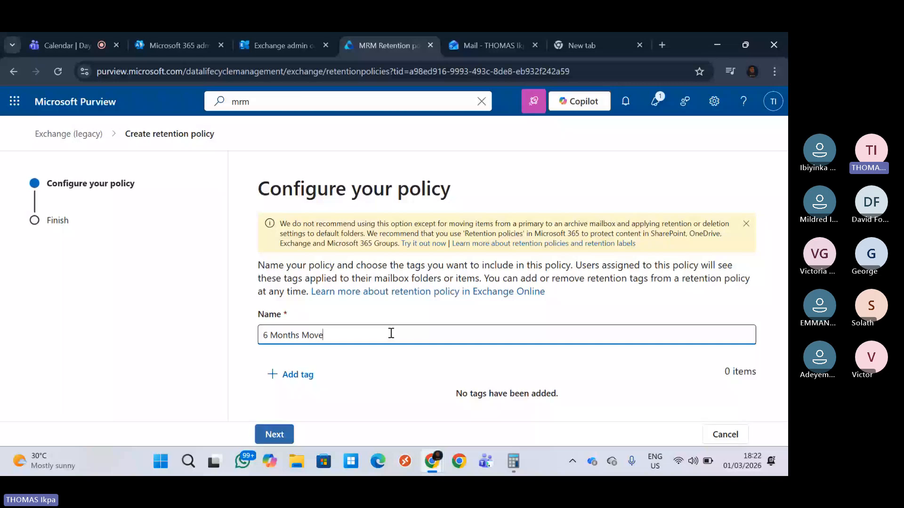
pyautogui.write(' to Archive')
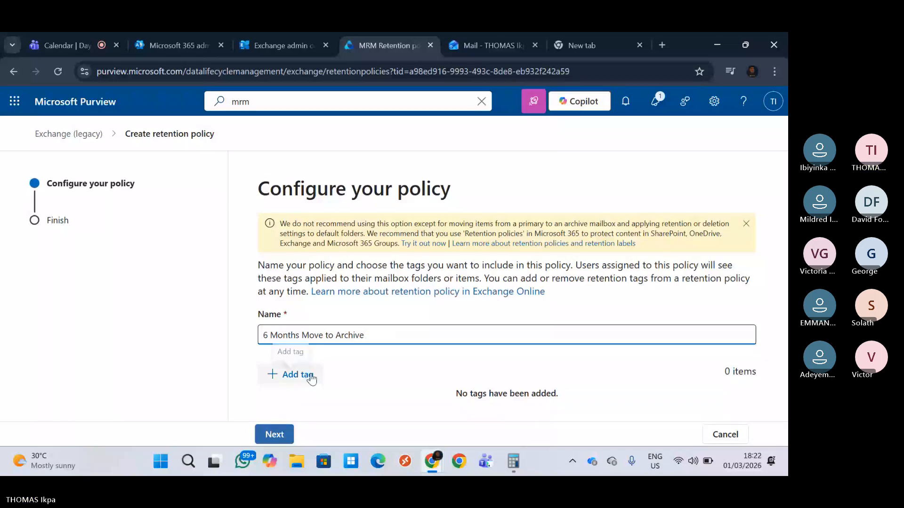
# Add the "6 months move to Archive" tag to the policy, submit the policy and return to the policies list
pyautogui.click(311, 376)
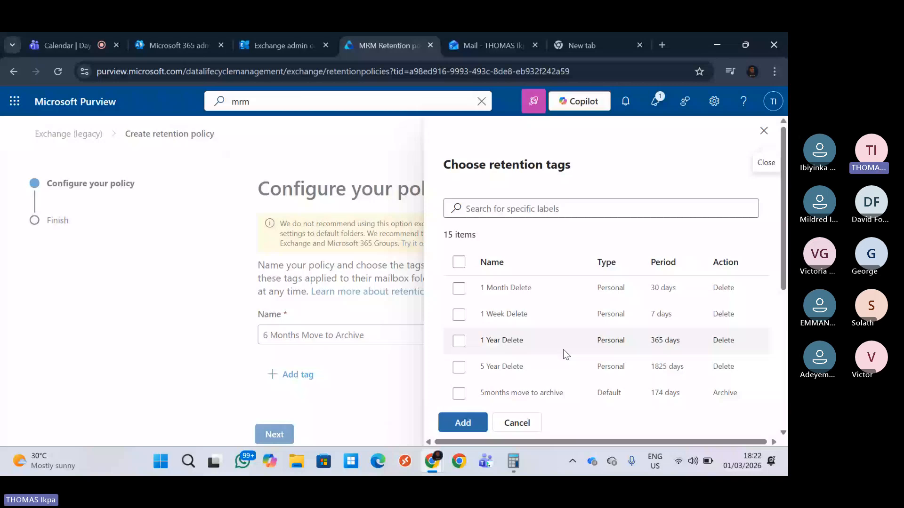
pyautogui.scroll(-2, 563, 349)
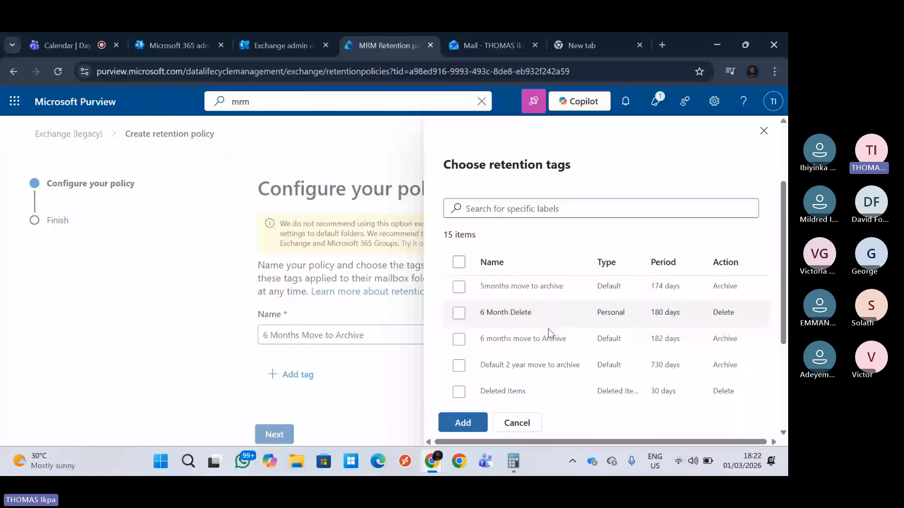
pyautogui.click(459, 339)
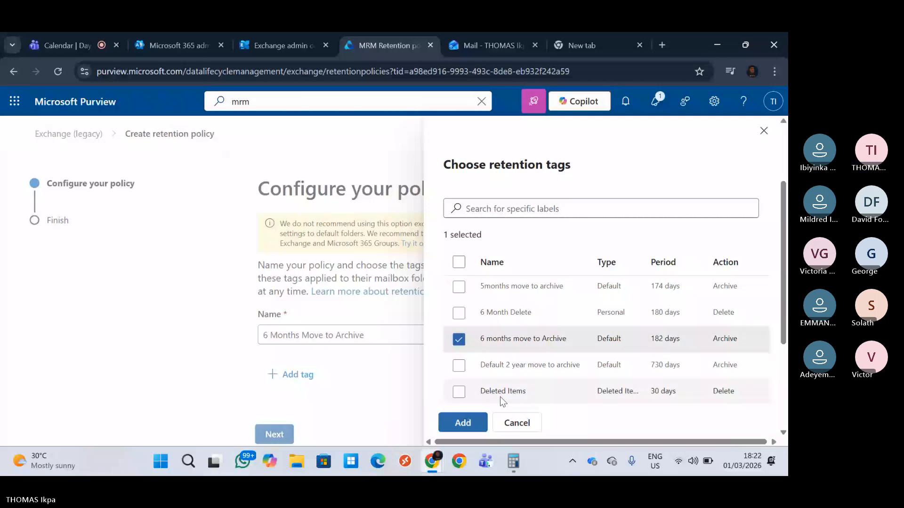
pyautogui.click(462, 423)
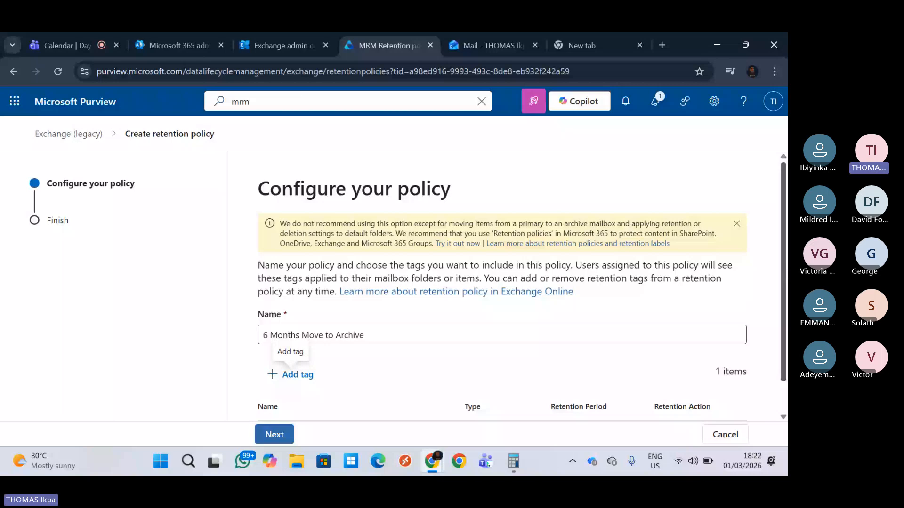
pyautogui.click(274, 434)
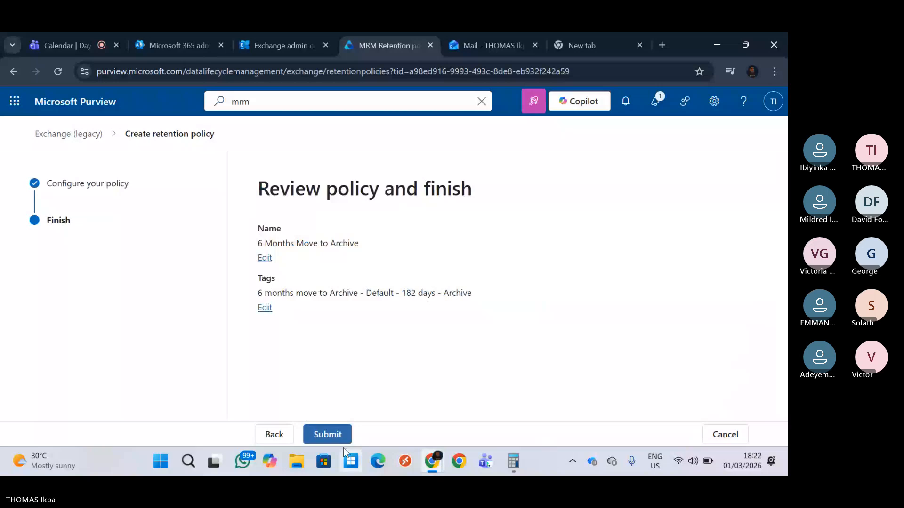
pyautogui.click(343, 443)
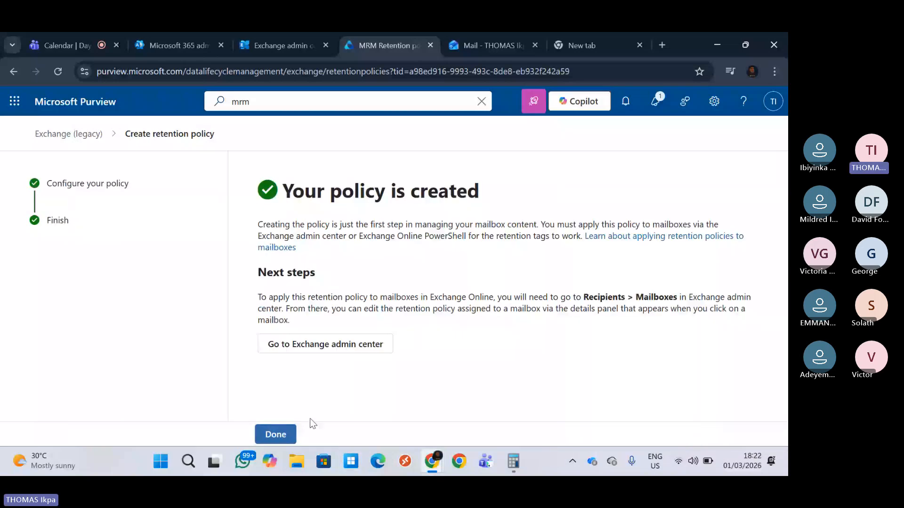
pyautogui.click(289, 434)
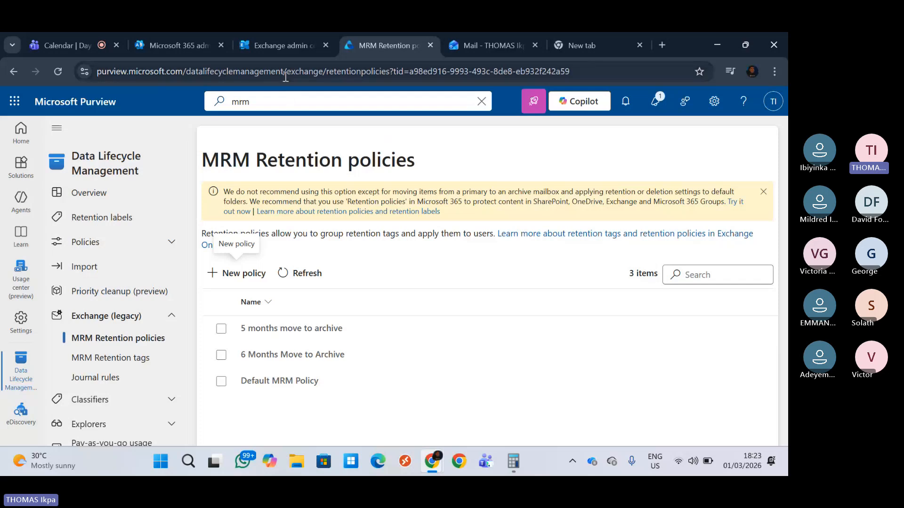
# Switch to the Exchange admin center and reopen the filtered user's mailbox details at the mailbox policies section
pyautogui.click(285, 47)
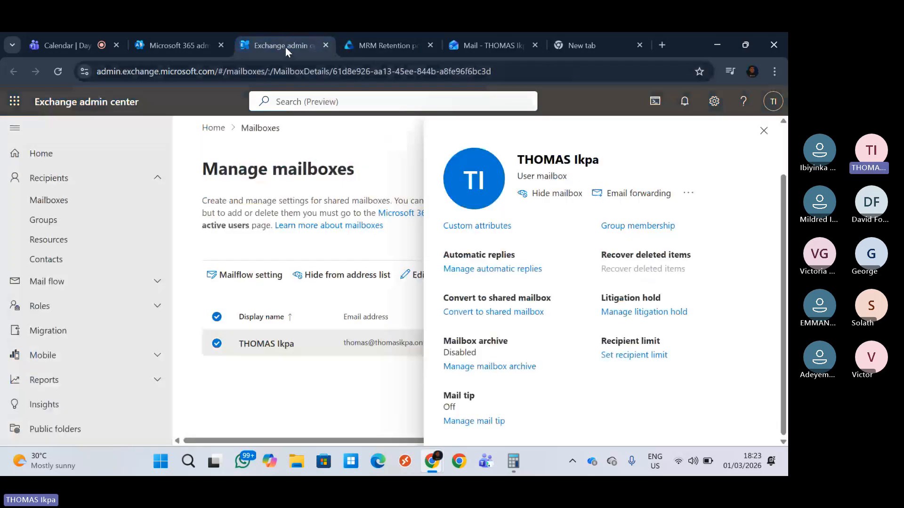
pyautogui.click(422, 317)
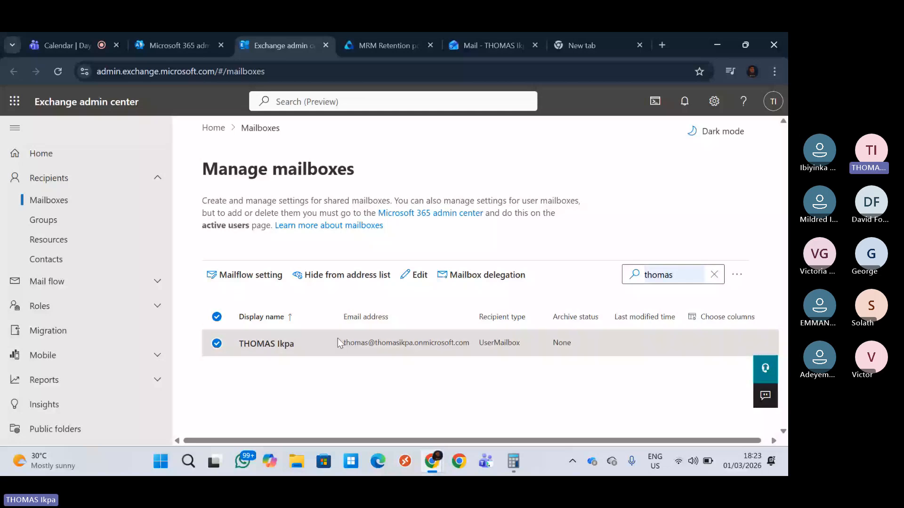
pyautogui.click(295, 342)
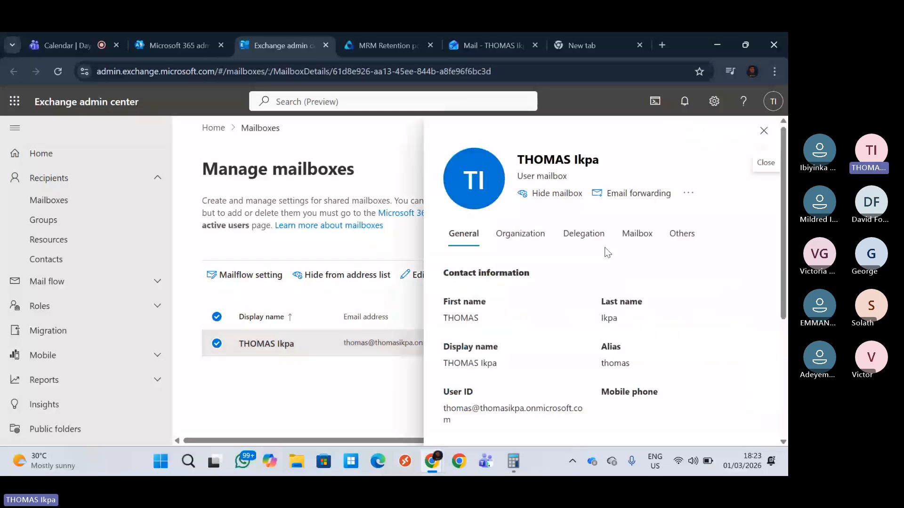
pyautogui.click(636, 234)
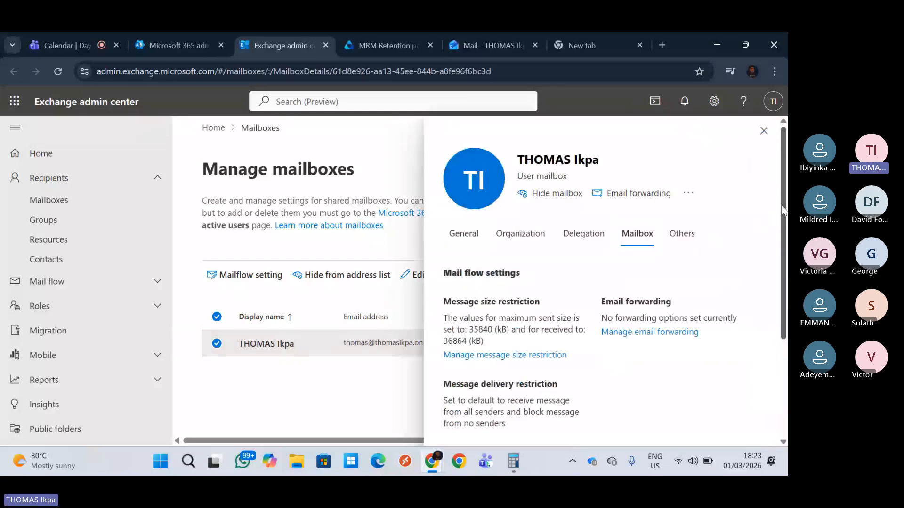
pyautogui.moveTo(781, 205); pyautogui.dragTo(786, 353)
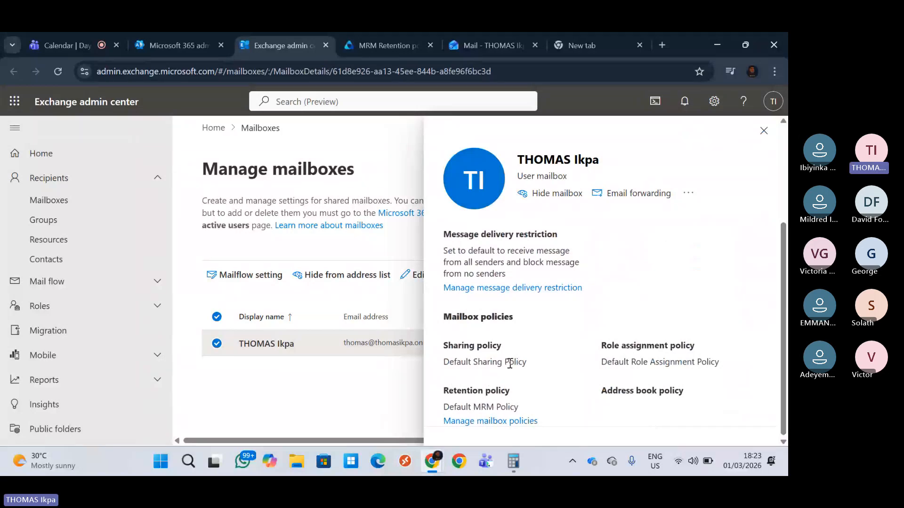
# Set the mailbox's retention policy to "6 Months Move to Archive", save it and close the mailbox details
pyautogui.click(518, 421)
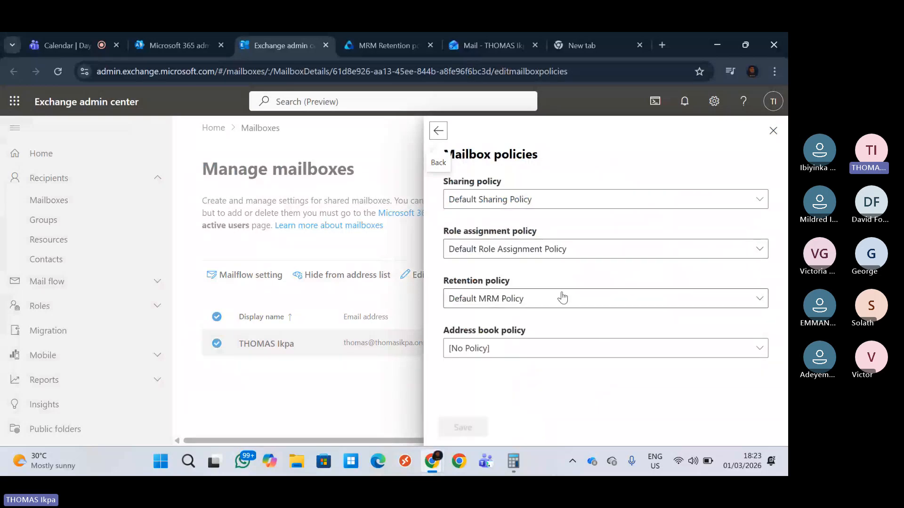
pyautogui.click(486, 301)
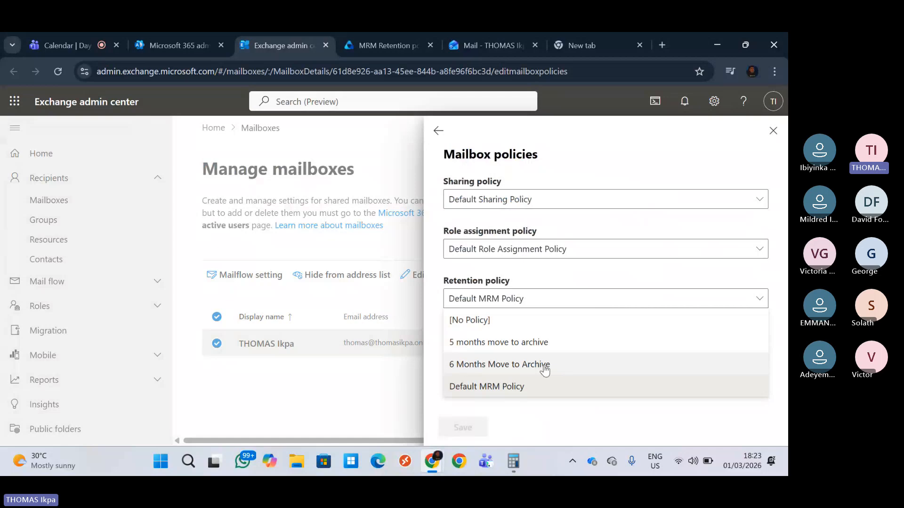
pyautogui.click(513, 371)
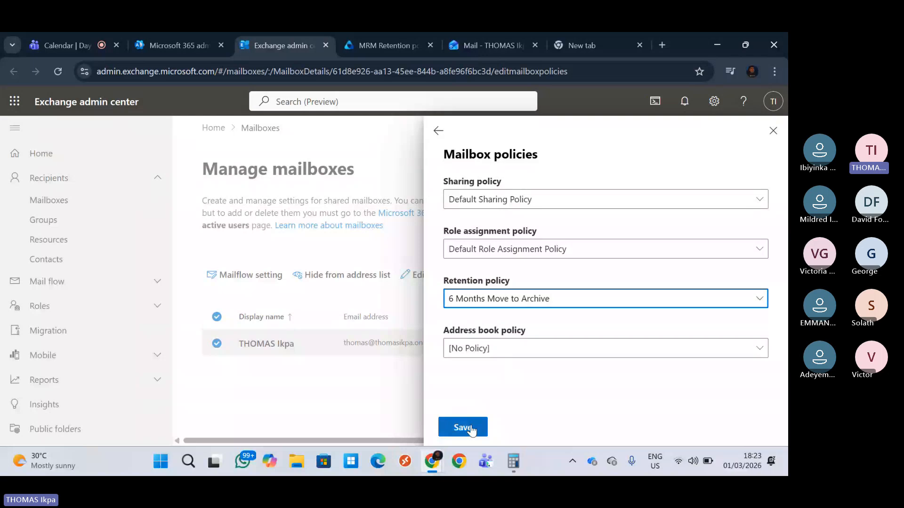
pyautogui.click(468, 429)
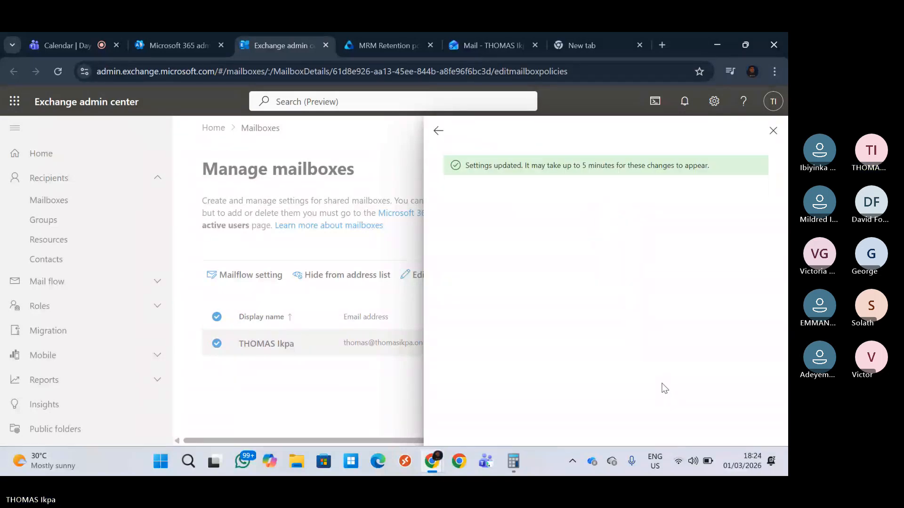
pyautogui.click(440, 134)
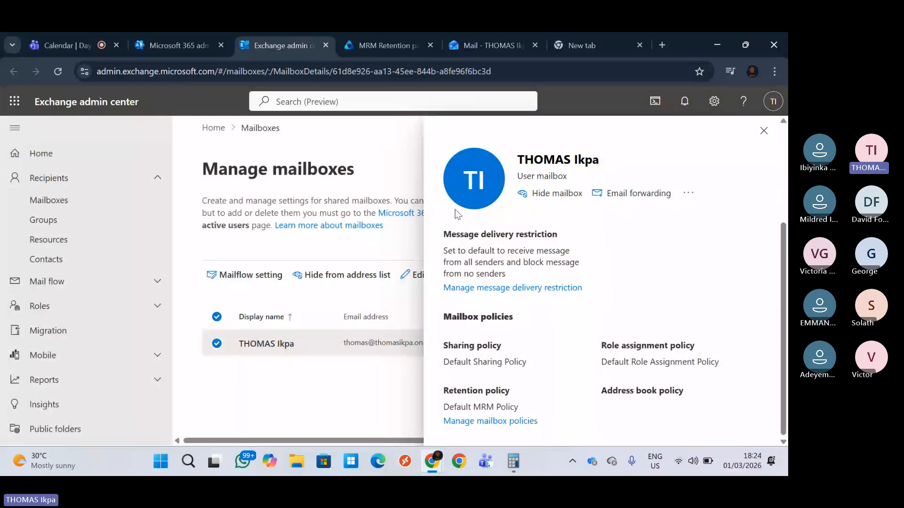
pyautogui.click(764, 131)
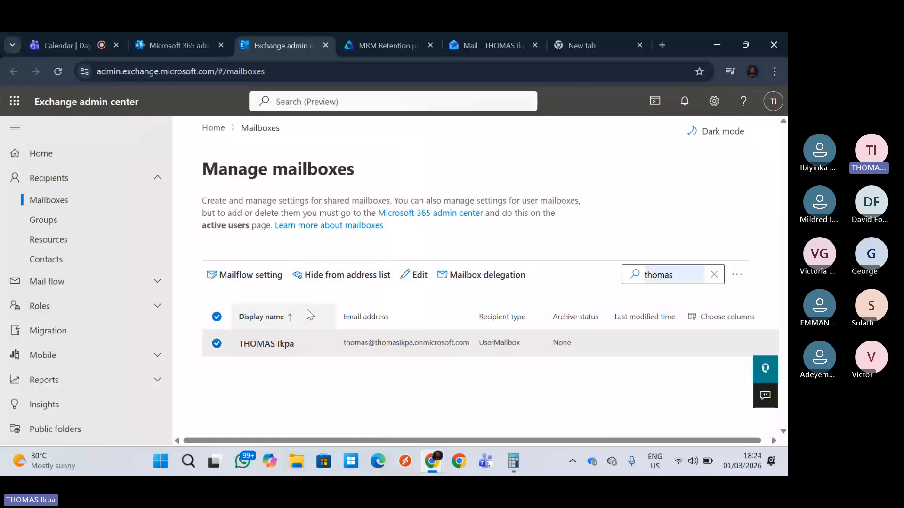
# Clear the current mailbox search and search the mailboxes for "user1"
pyautogui.click(224, 343)
pyautogui.click(714, 274)
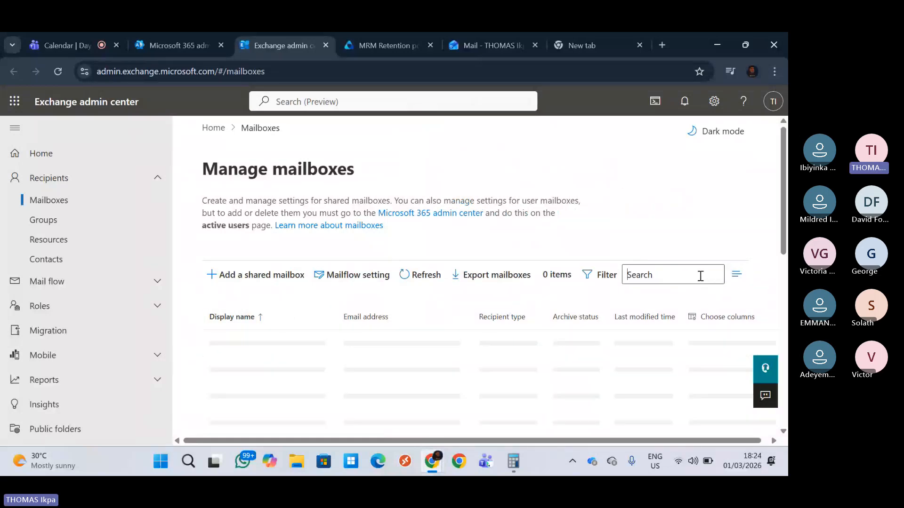
pyautogui.write('us')
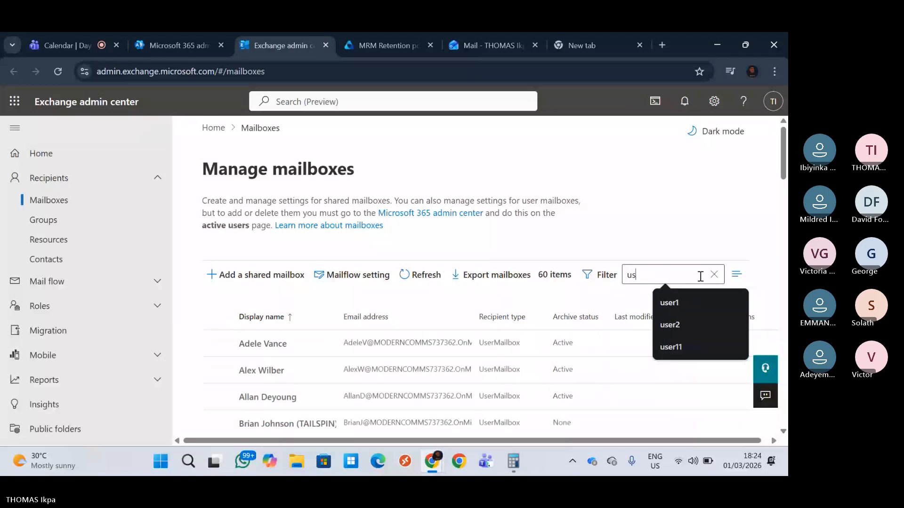
pyautogui.write('er1')
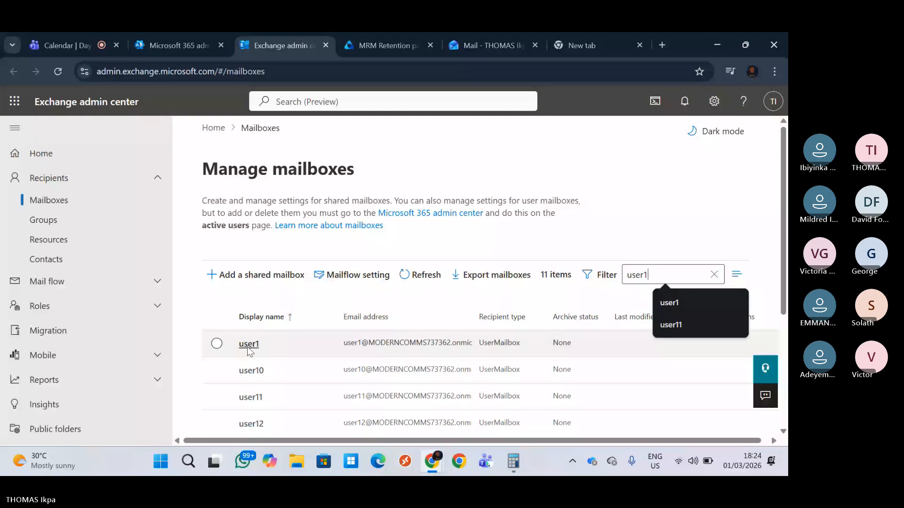
# Open the details of the user1 mailbox and go to its mailbox policies
pyautogui.click(233, 348)
pyautogui.scroll(-3, 312, 258)
pyautogui.click(254, 195)
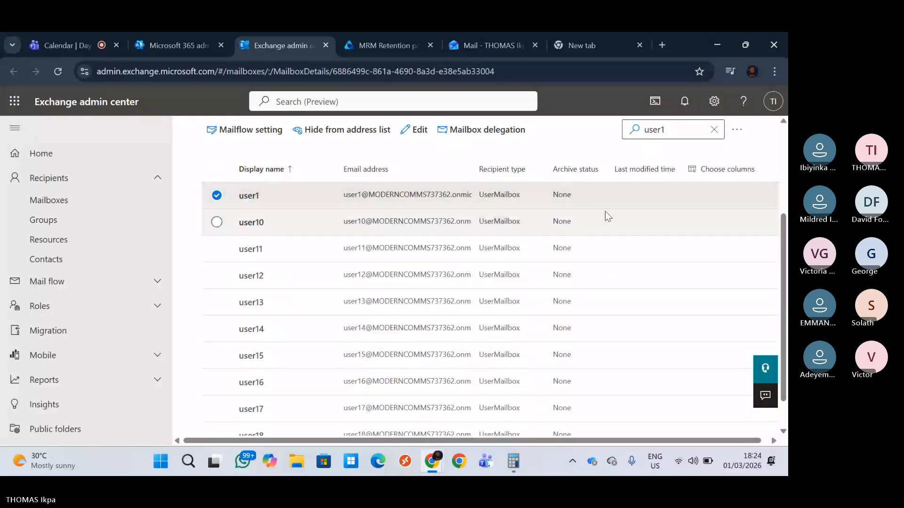
pyautogui.click(636, 234)
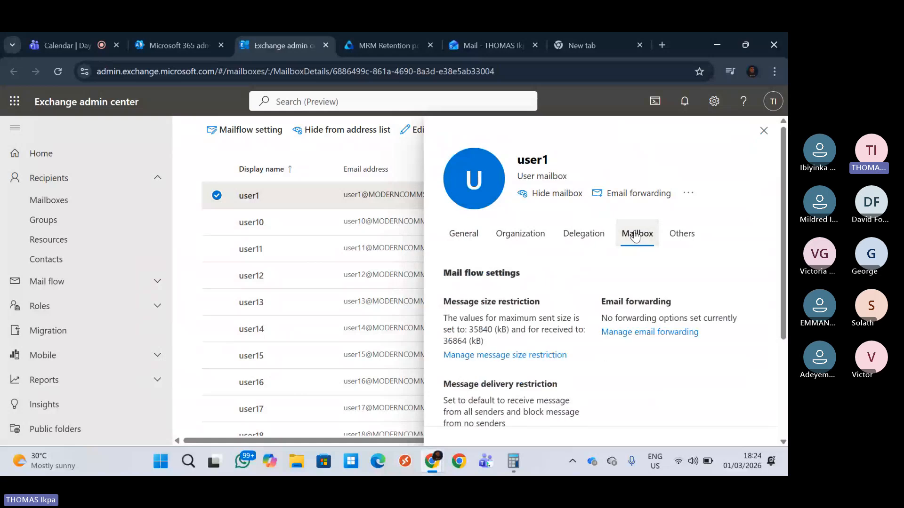
pyautogui.scroll(-3, 565, 418)
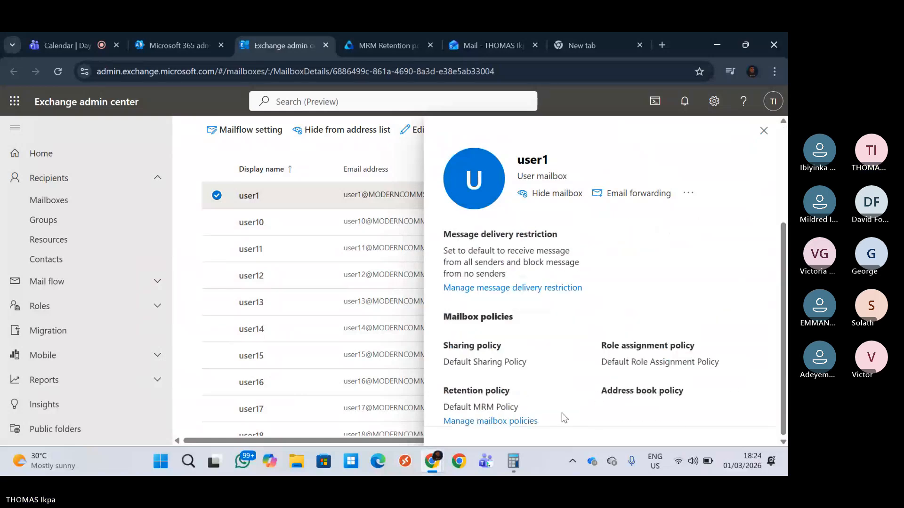
# Set the user1 mailbox's retention policy to "6 Months Move to Archive" and save the mailbox policies
pyautogui.click(493, 421)
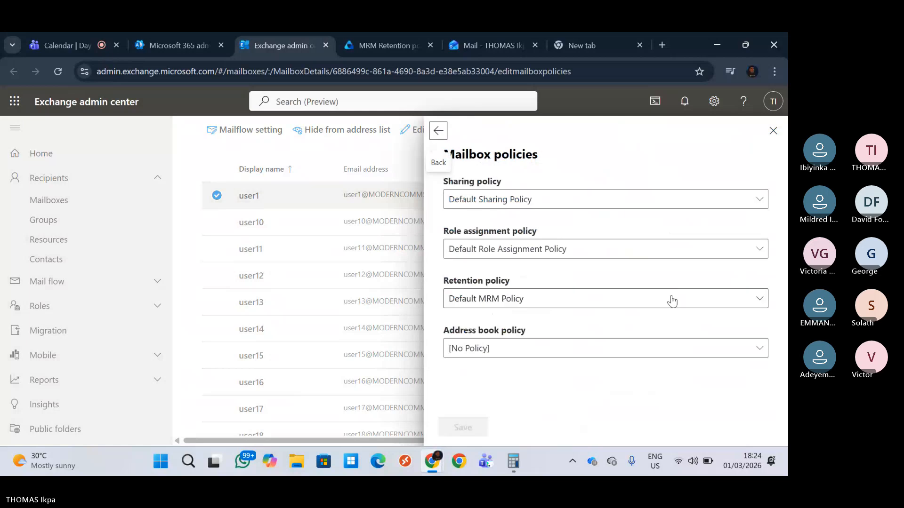
pyautogui.click(583, 304)
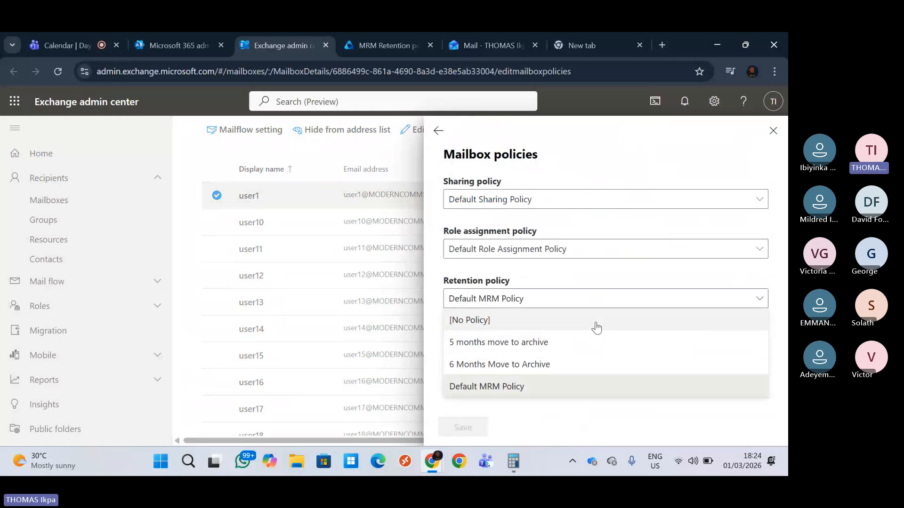
pyautogui.click(525, 372)
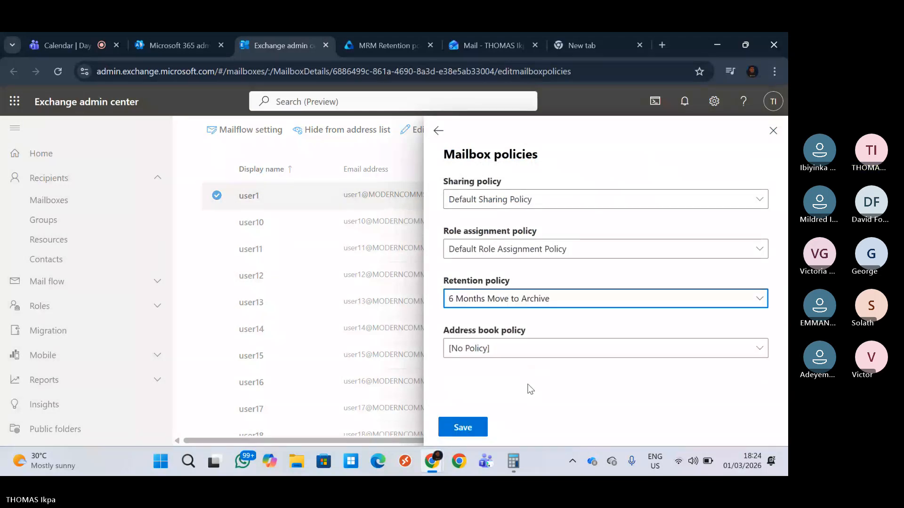
pyautogui.click(463, 428)
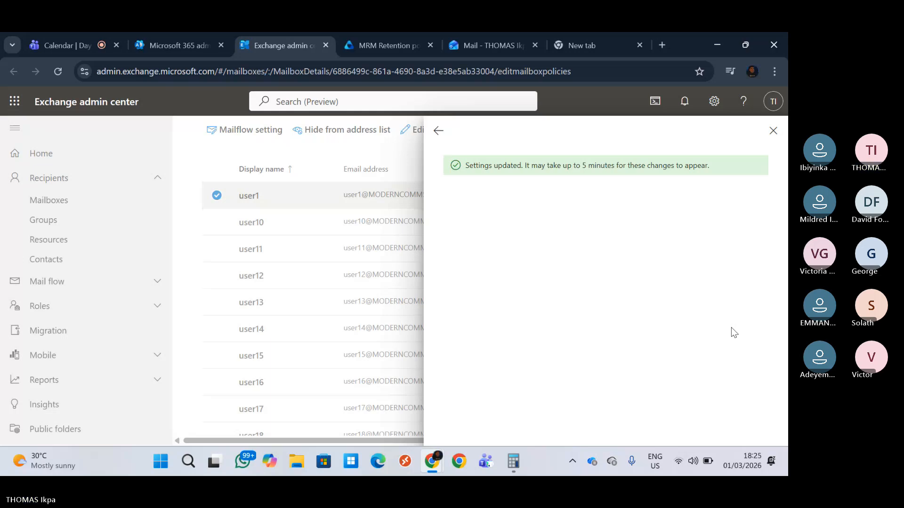
# Look in on the Teams meeting, return to the Exchange admin center and close the user1 mailbox policies
pyautogui.click(86, 43)
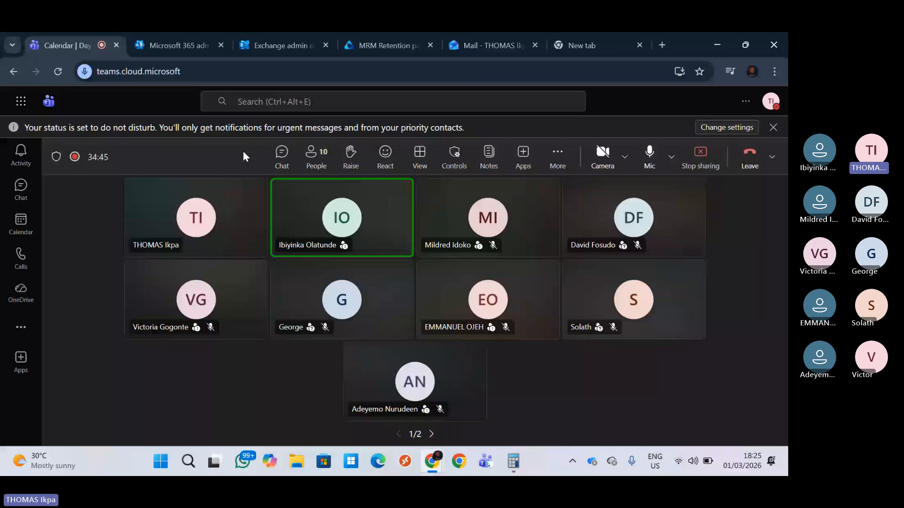
pyautogui.click(397, 44)
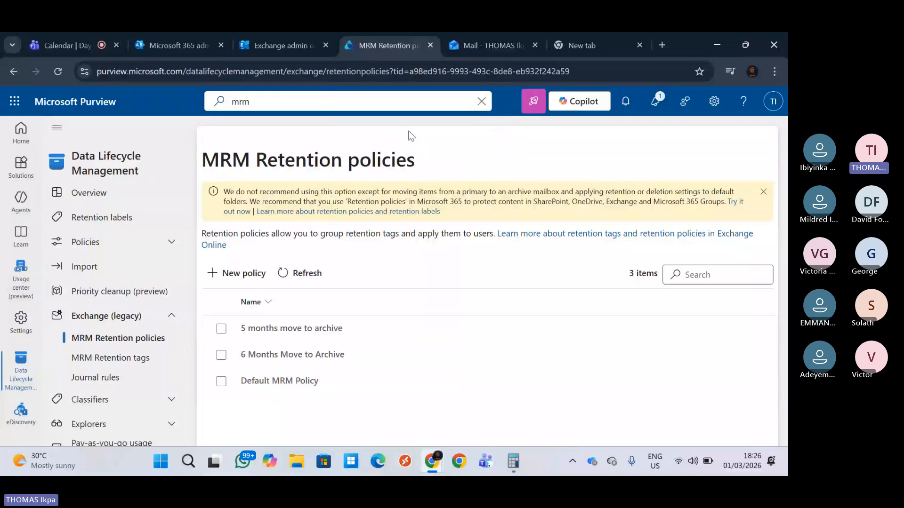
pyautogui.click(273, 38)
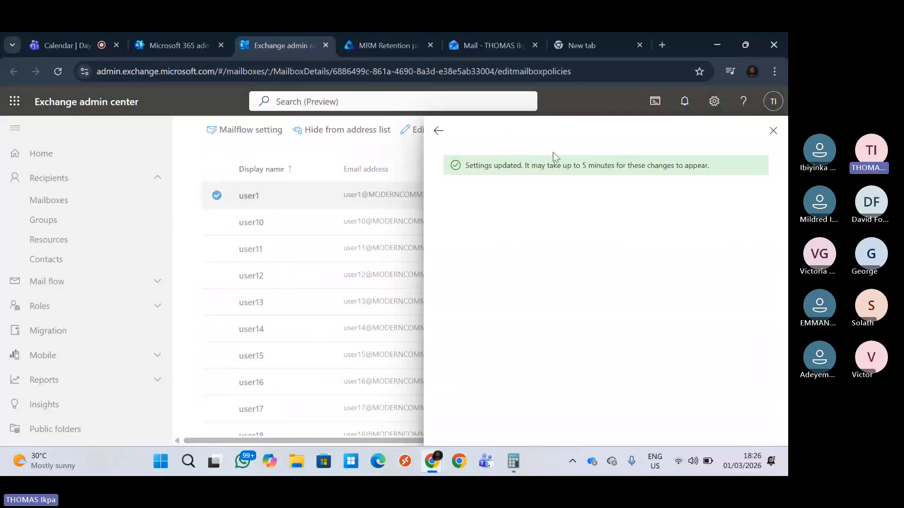
pyautogui.click(773, 131)
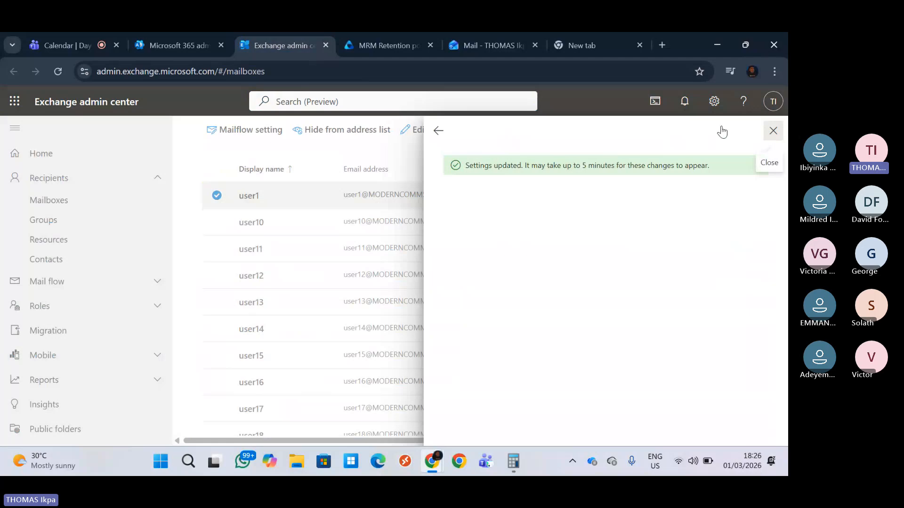
# Switch to Microsoft Purview and start a new MRM retention tag named "1 year delete Permanantly"
pyautogui.click(380, 44)
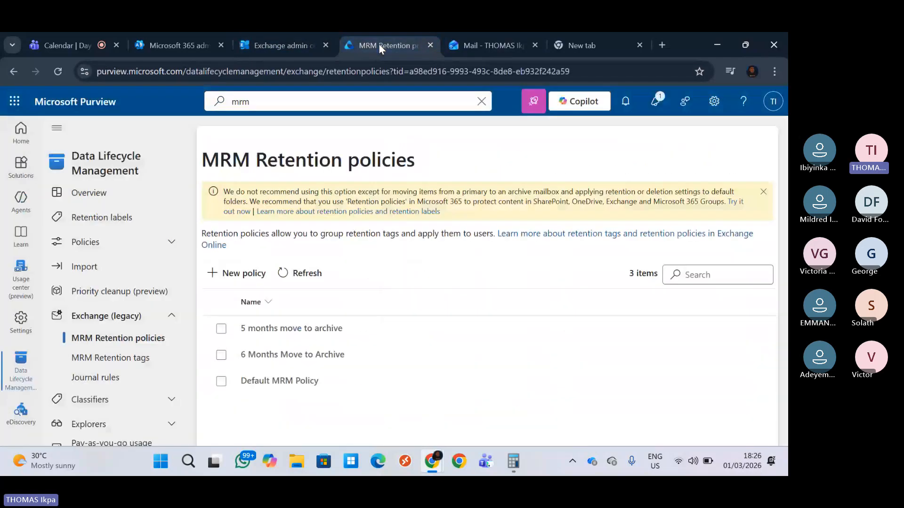
pyautogui.click(110, 358)
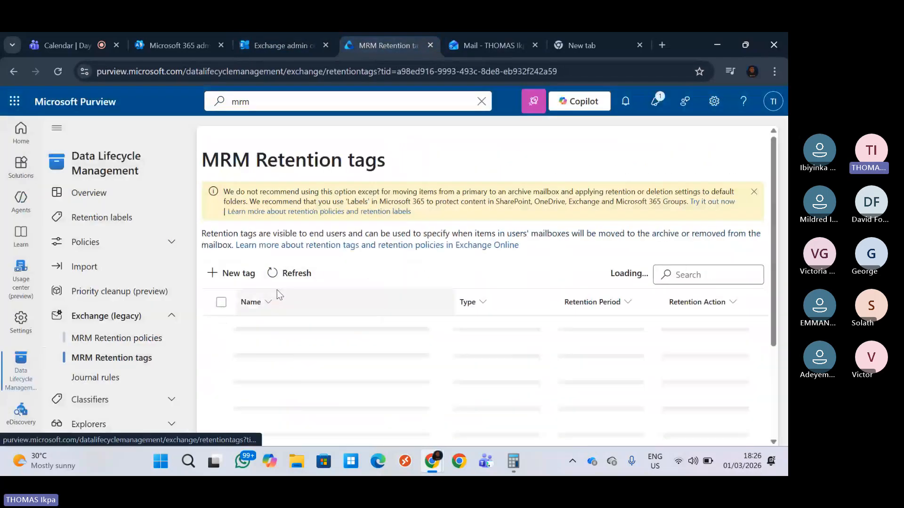
pyautogui.click(239, 273)
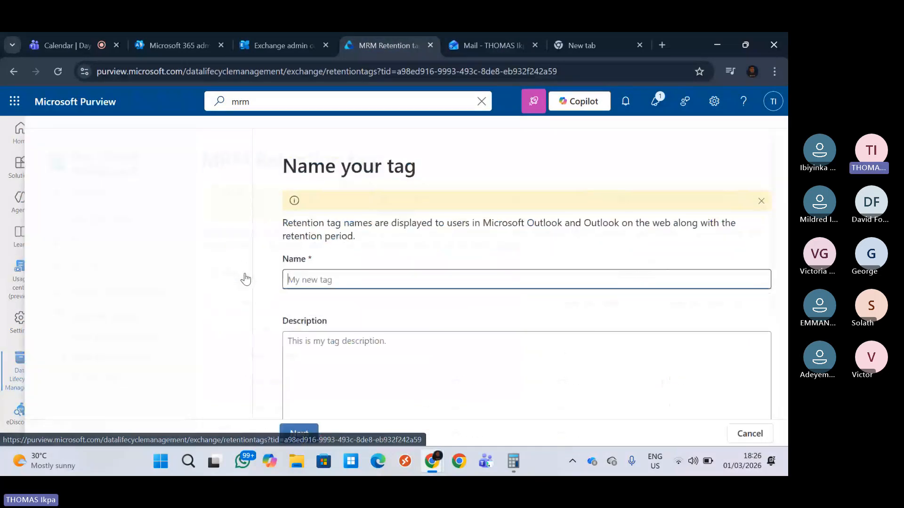
pyautogui.write('1')
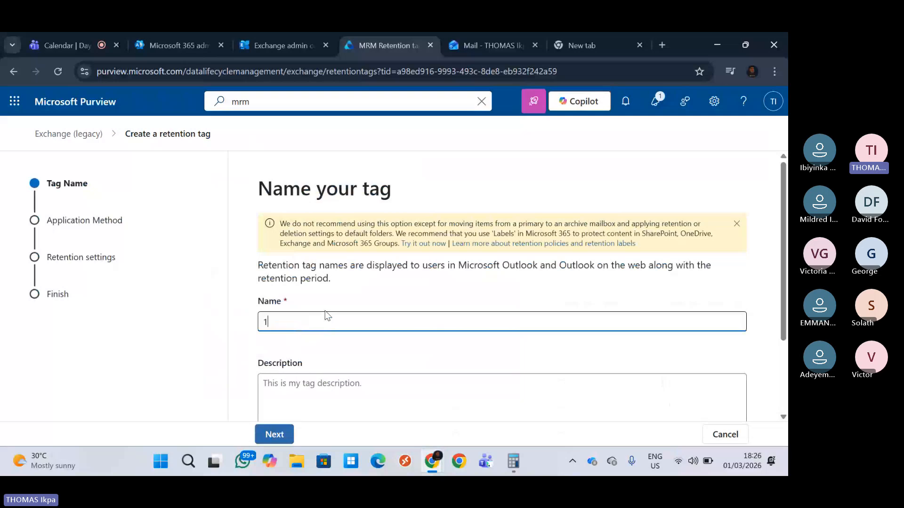
pyautogui.write(' year')
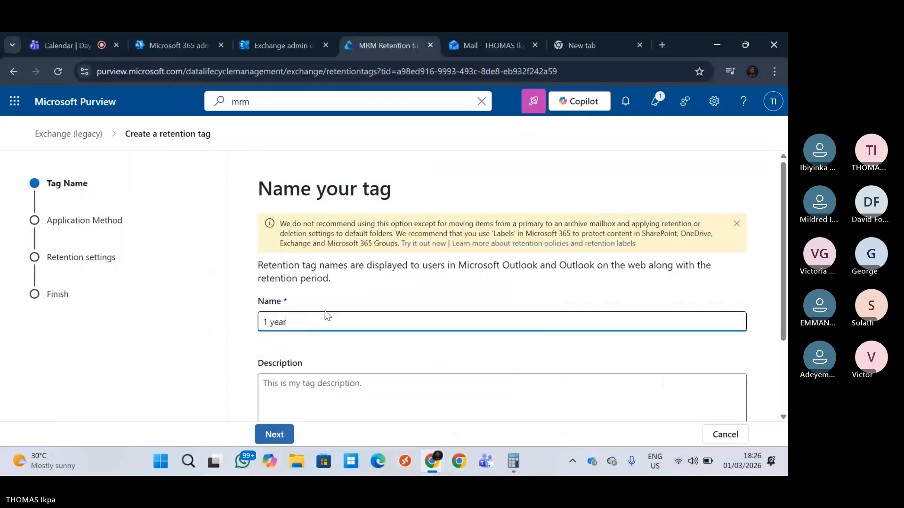
pyautogui.write(' delete Permanantly')
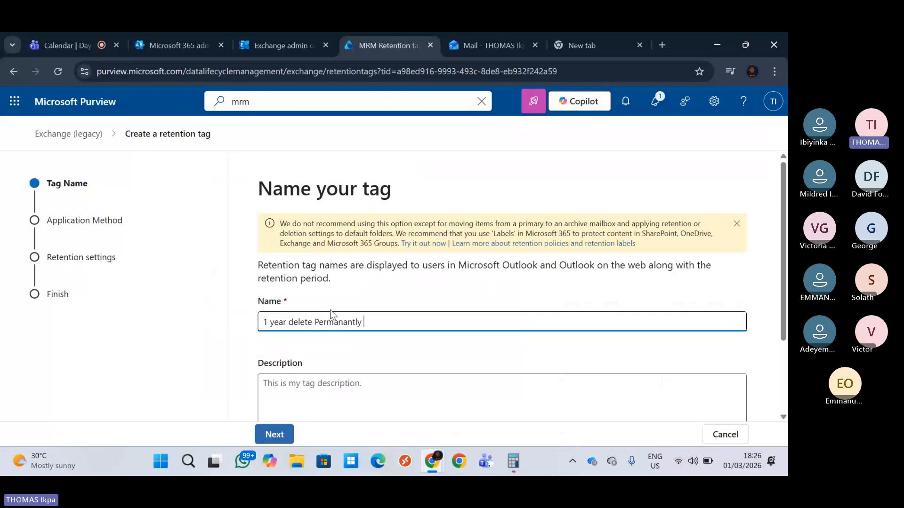
# Enter the tag description "All emails after 1 year should get deleted permanently"
pyautogui.click(344, 377)
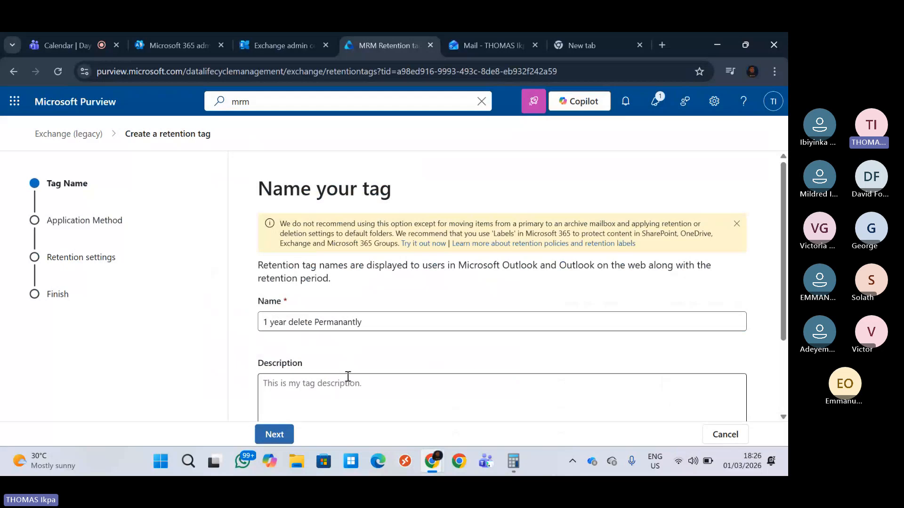
pyautogui.write('All emqil')
pyautogui.write('a')
pyautogui.write('ter 1 y')
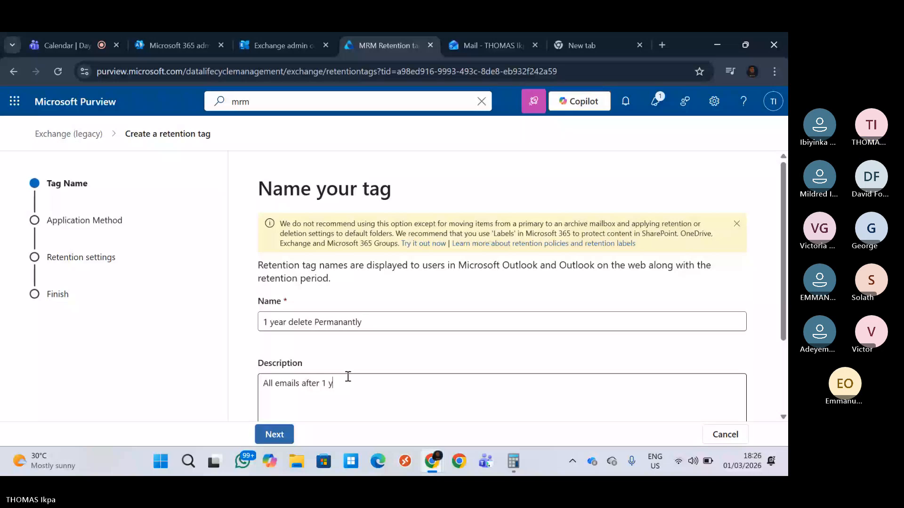
pyautogui.write('ear shou')
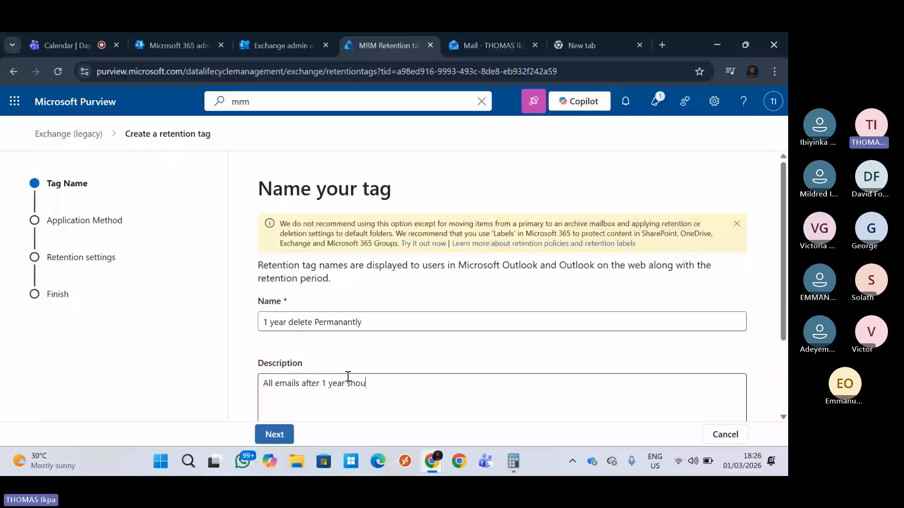
pyautogui.write('ld get deleted permanentl')
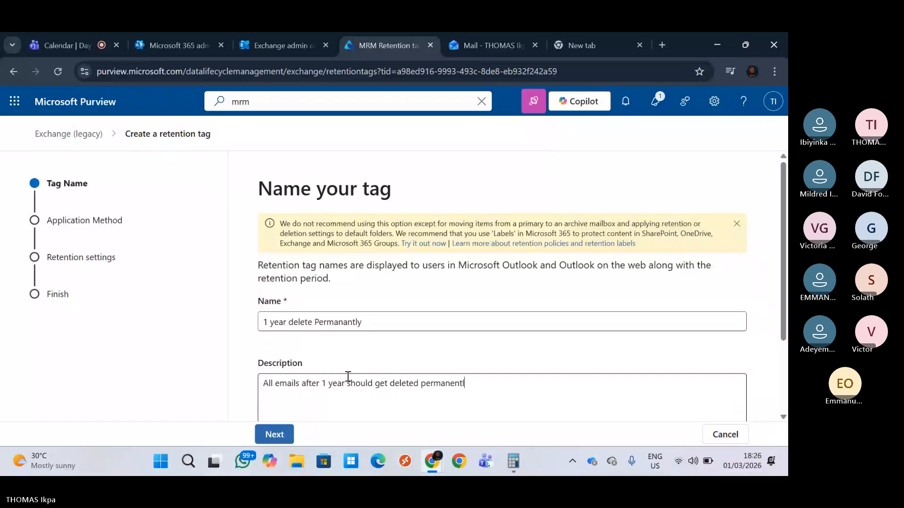
pyautogui.write('y')
# Apply the tag automatically to the entire mailbox (default) and set its retention age to 365 days
pyautogui.click(280, 434)
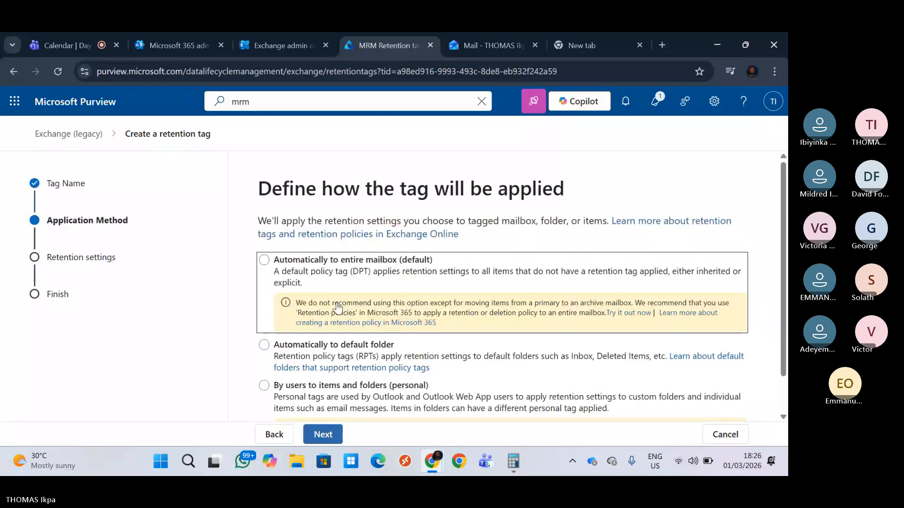
pyautogui.click(325, 434)
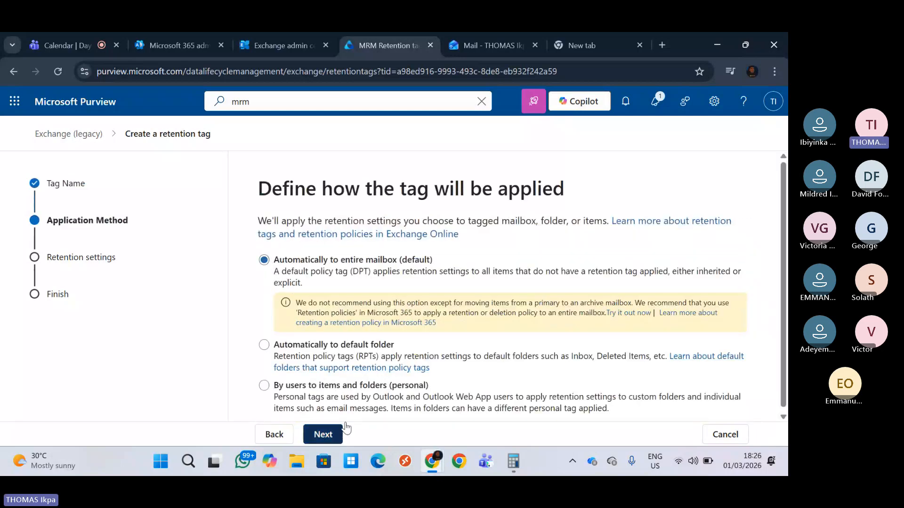
pyautogui.click(322, 308)
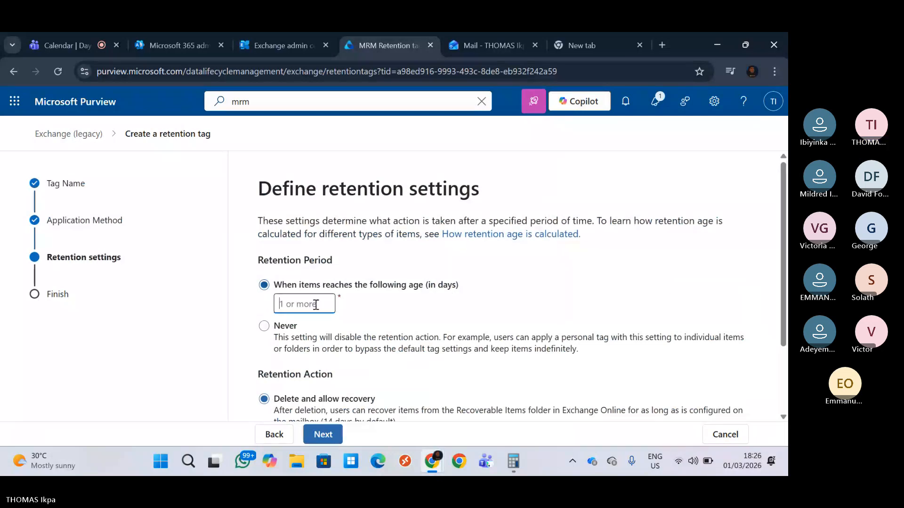
pyautogui.write('365')
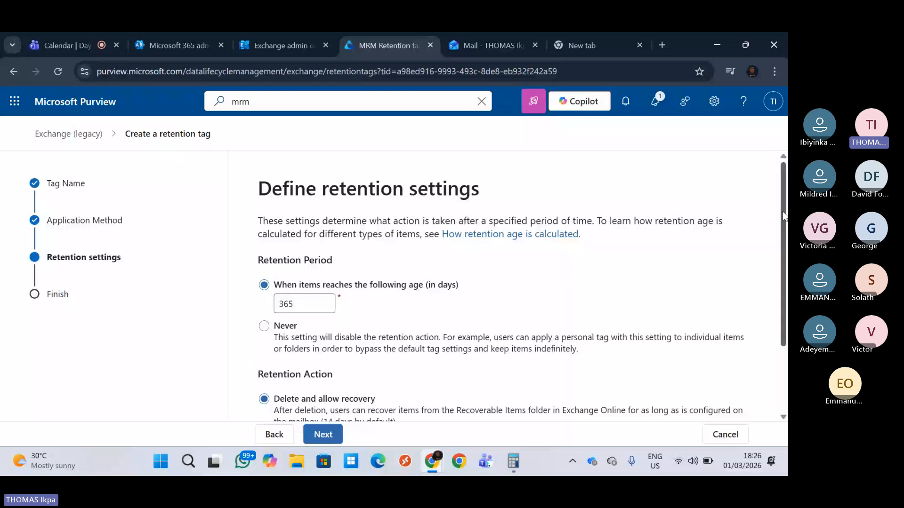
# Choose "Permanently delete" as the retention action, submit the tag and finish its creation
pyautogui.scroll(-2, 465, 291)
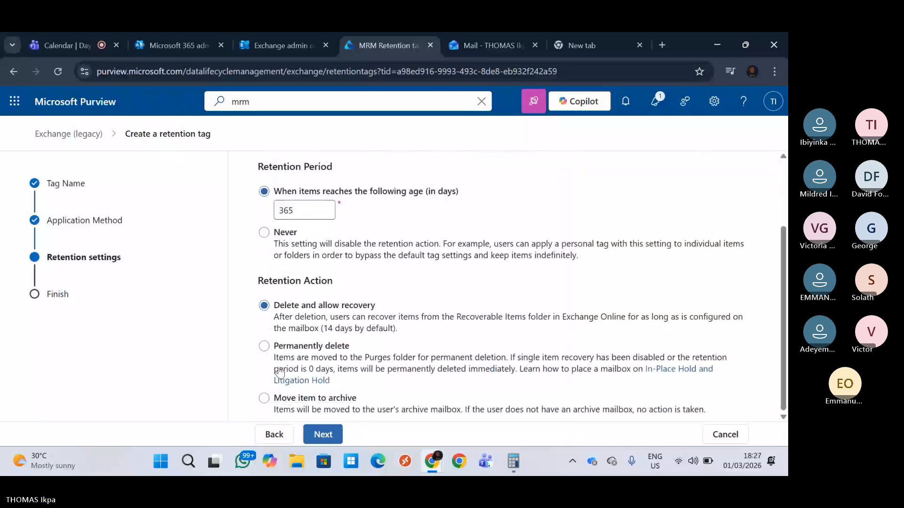
pyautogui.click(265, 348)
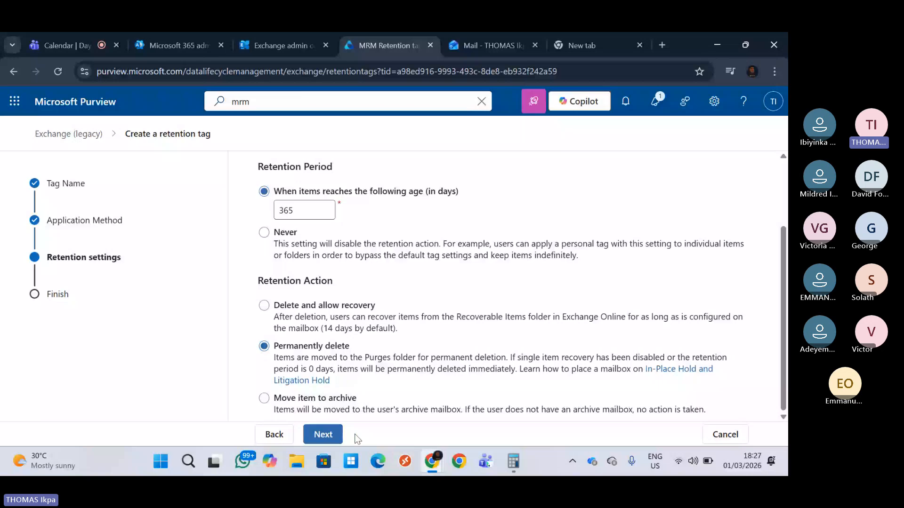
pyautogui.click(320, 434)
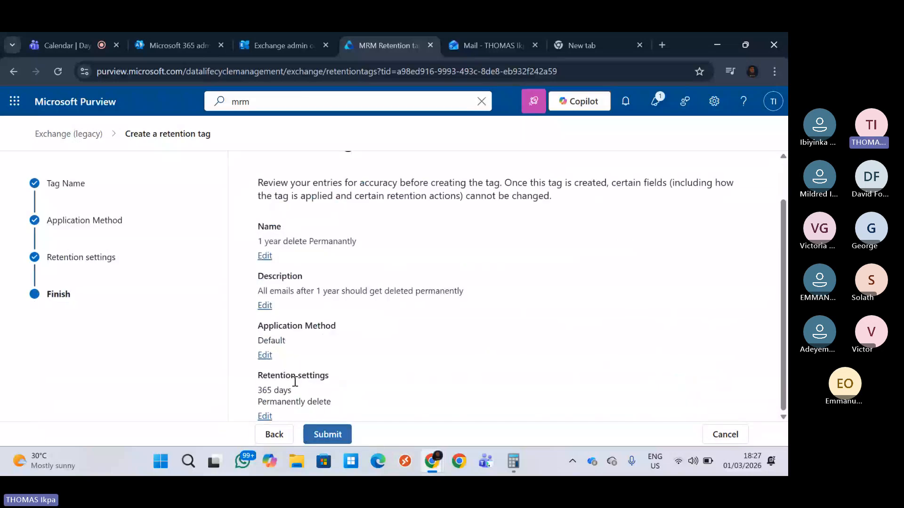
pyautogui.click(322, 433)
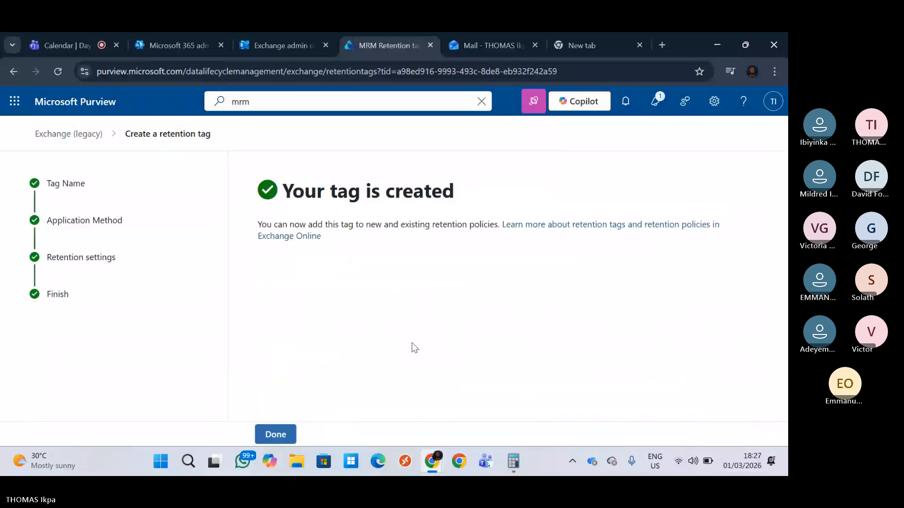
pyautogui.click(292, 431)
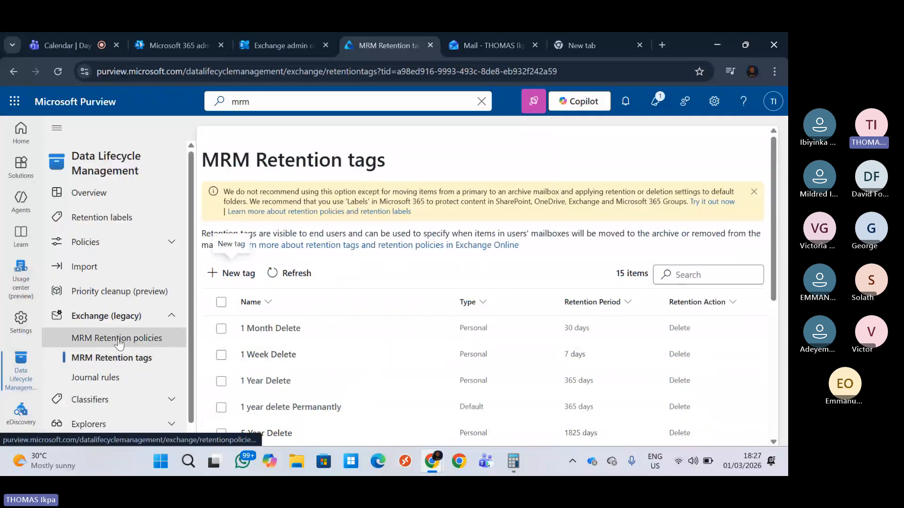
# Start a new MRM retention policy named "1 year permanently delete"
pyautogui.click(119, 340)
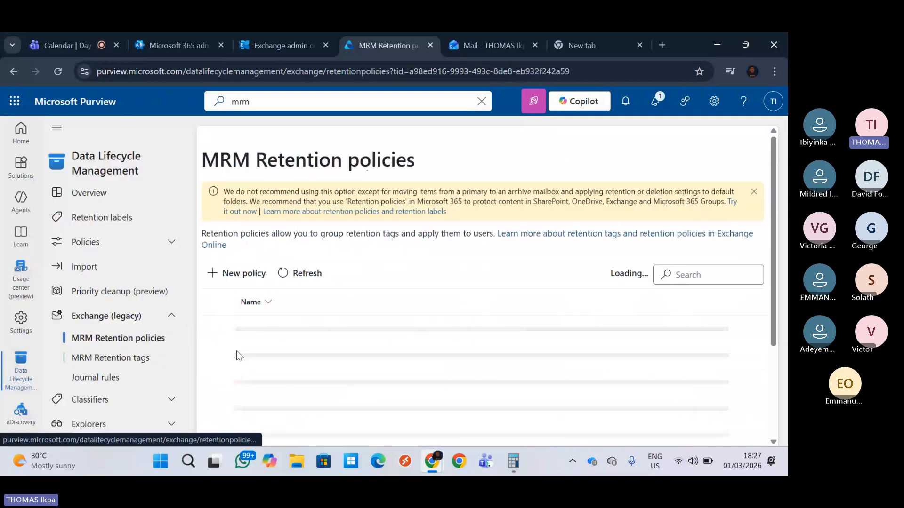
pyautogui.click(249, 277)
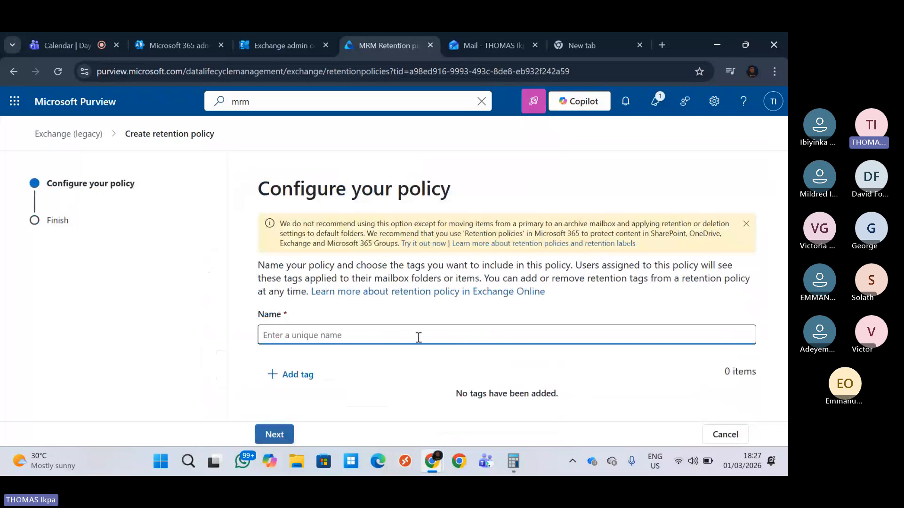
pyautogui.write('1 ye')
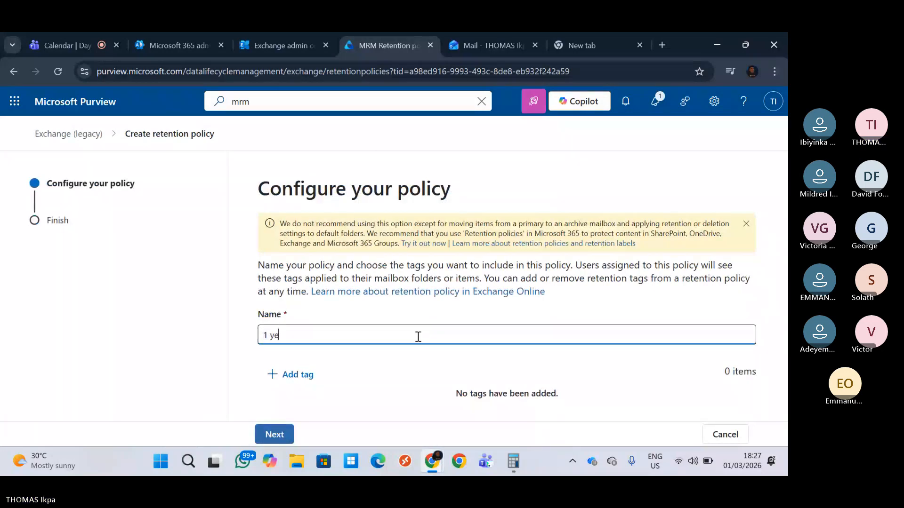
pyautogui.write('ar M')
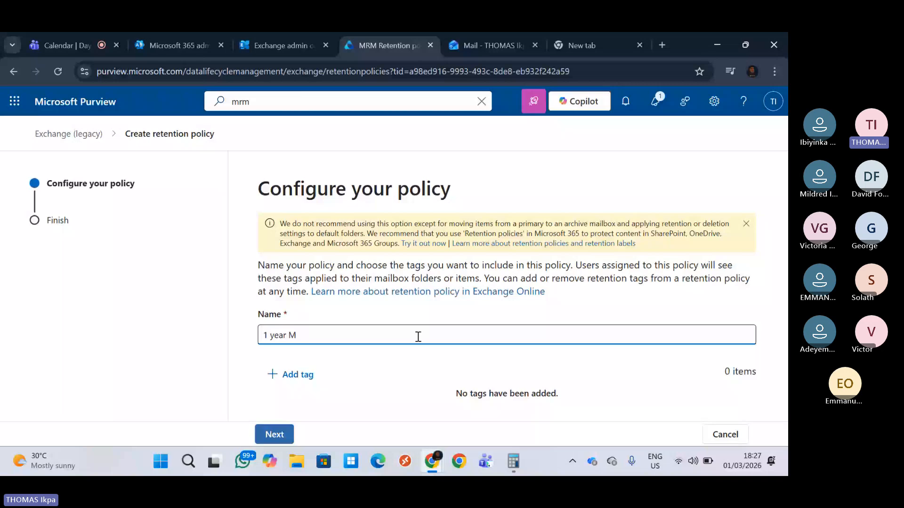
pyautogui.press('BackSpace')
pyautogui.write('permanently')
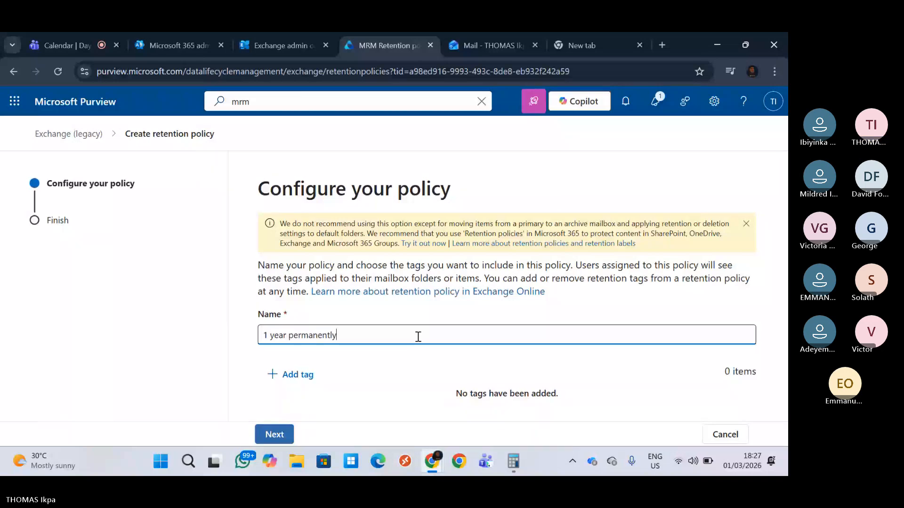
pyautogui.write(' delete')
# Add the "1 year delete Permanantly" tag to the new retention policy, submit the policy and finish its creation
pyautogui.click(292, 375)
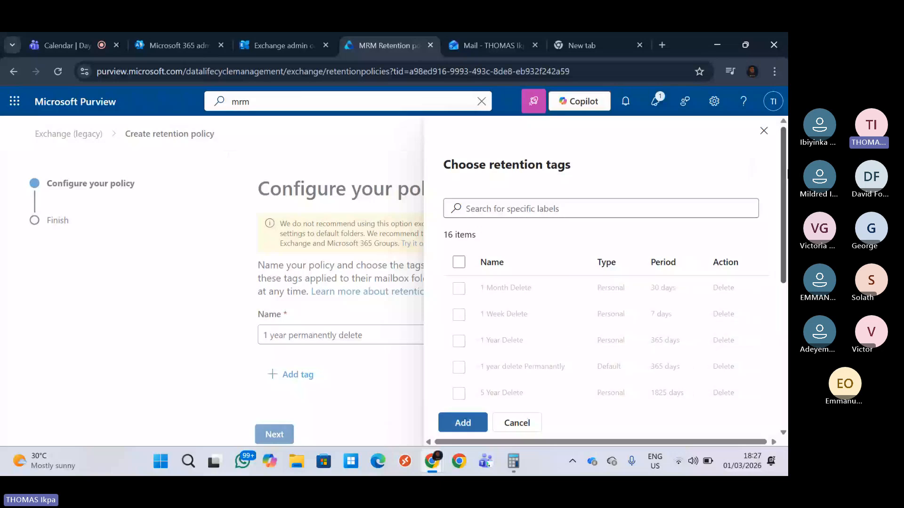
pyautogui.scroll(-2, 583, 249)
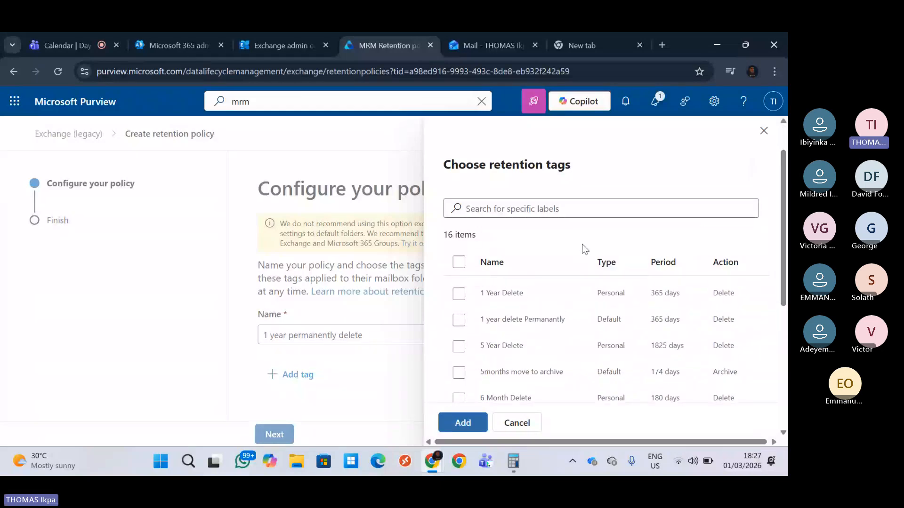
pyautogui.click(461, 320)
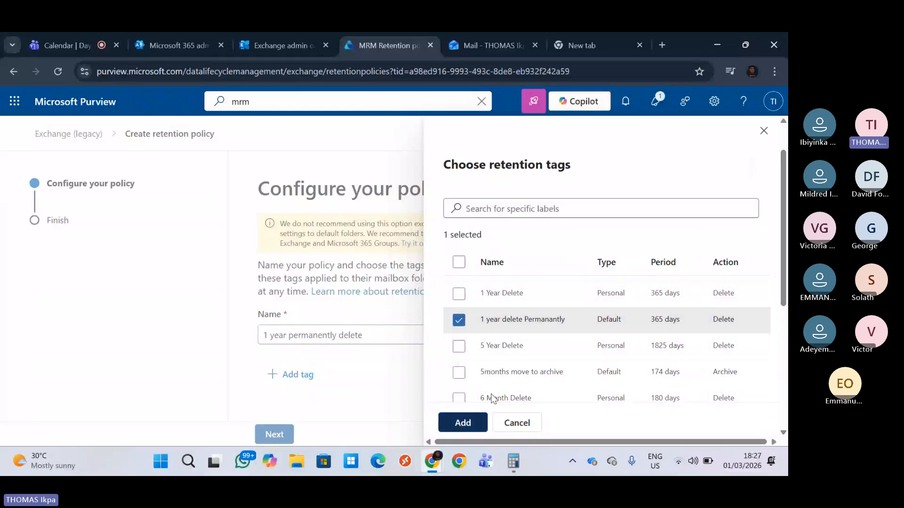
pyautogui.click(463, 423)
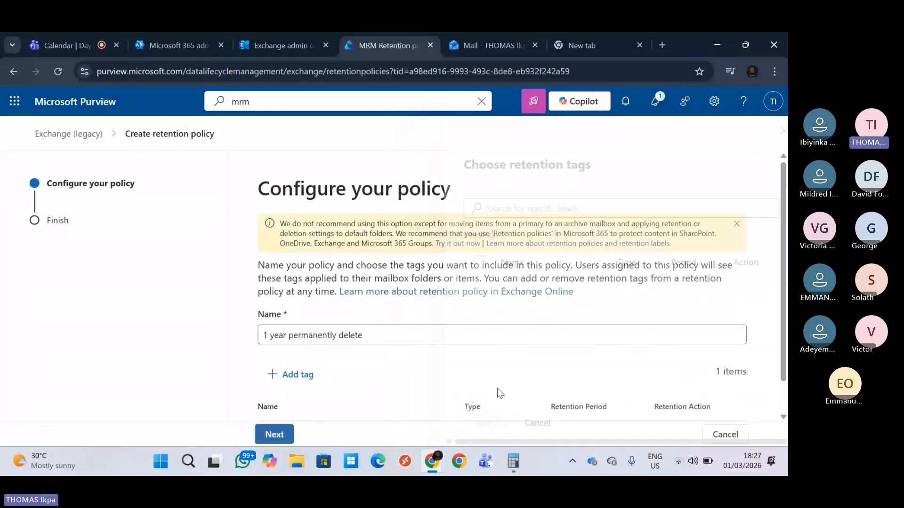
pyautogui.click(272, 435)
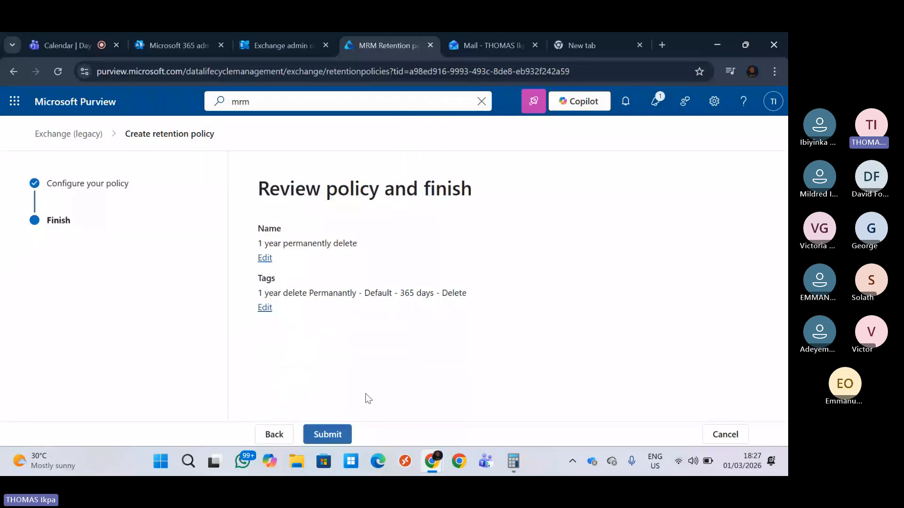
pyautogui.click(328, 434)
pyautogui.click(272, 429)
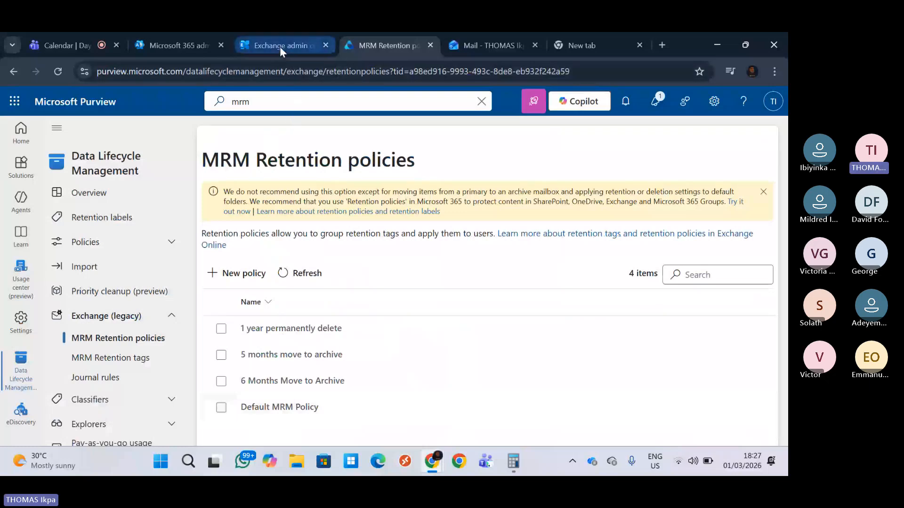
# Switch to the Exchange admin center and open the mailbox policies of the user10 mailbox for editing
pyautogui.moveTo(279, 52)
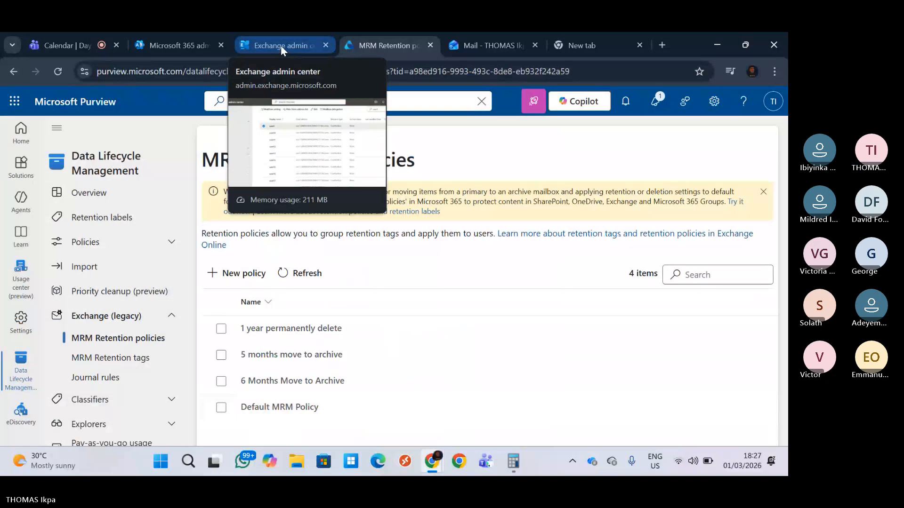
pyautogui.click(280, 45)
pyautogui.click(661, 133)
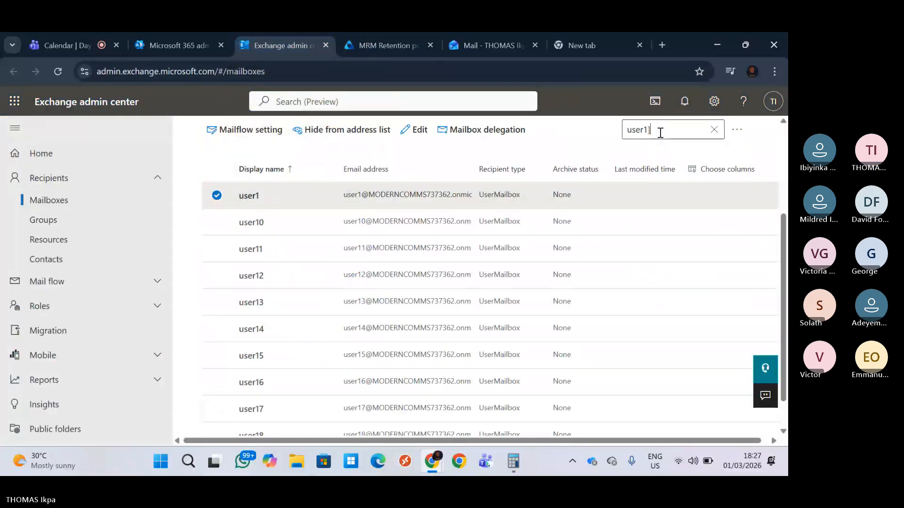
pyautogui.click(254, 223)
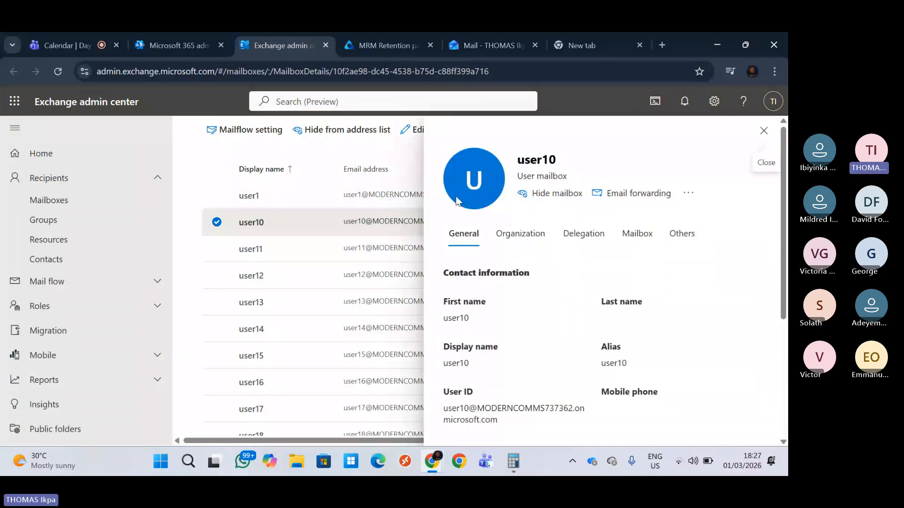
pyautogui.click(637, 233)
pyautogui.scroll(-3, 753, 320)
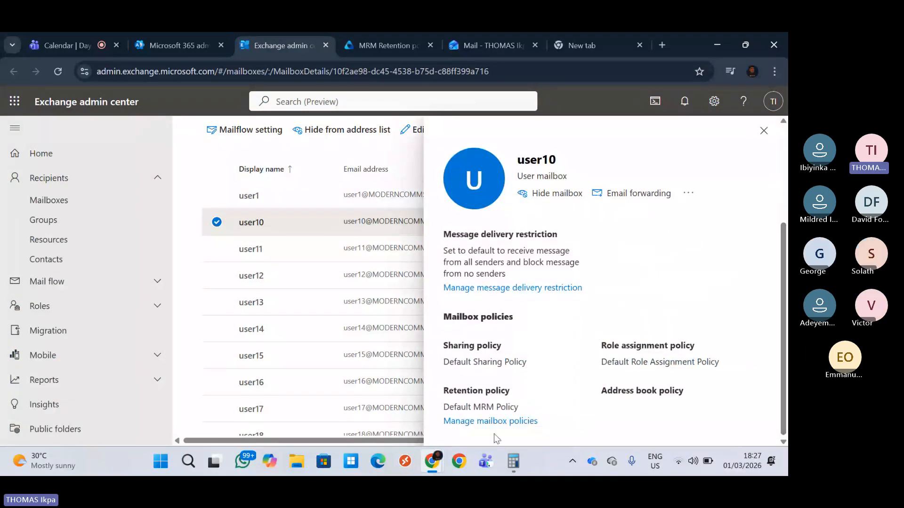
pyautogui.click(495, 422)
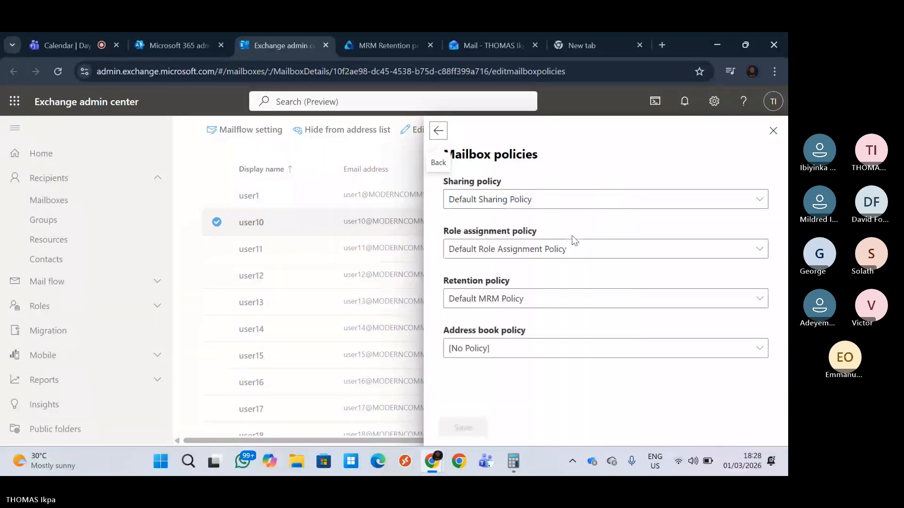
# Set user10's retention policy to "1 year permanently delete", save it and return to the mailbox details
pyautogui.click(498, 299)
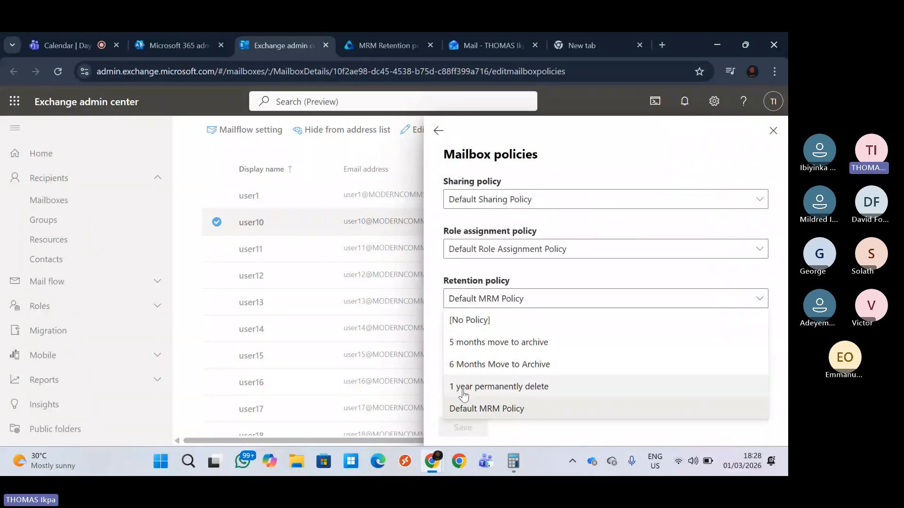
pyautogui.click(494, 393)
pyautogui.click(481, 427)
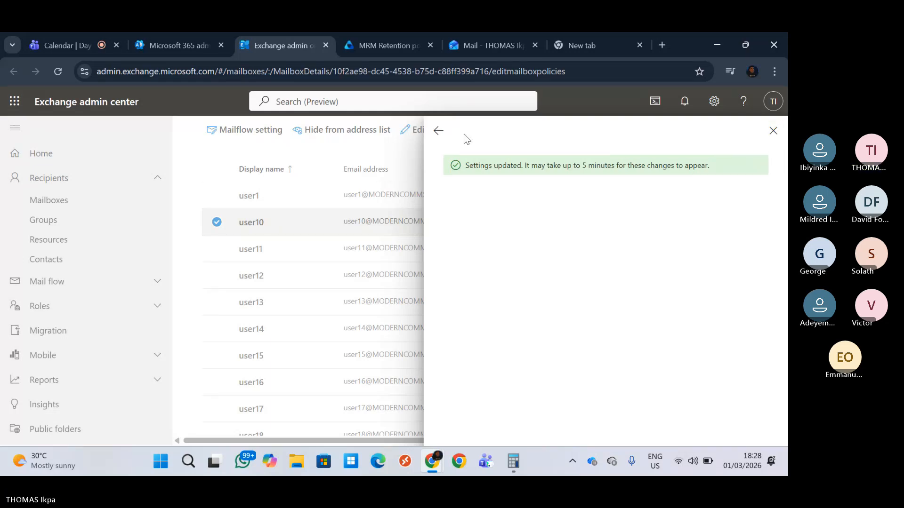
pyautogui.click(438, 131)
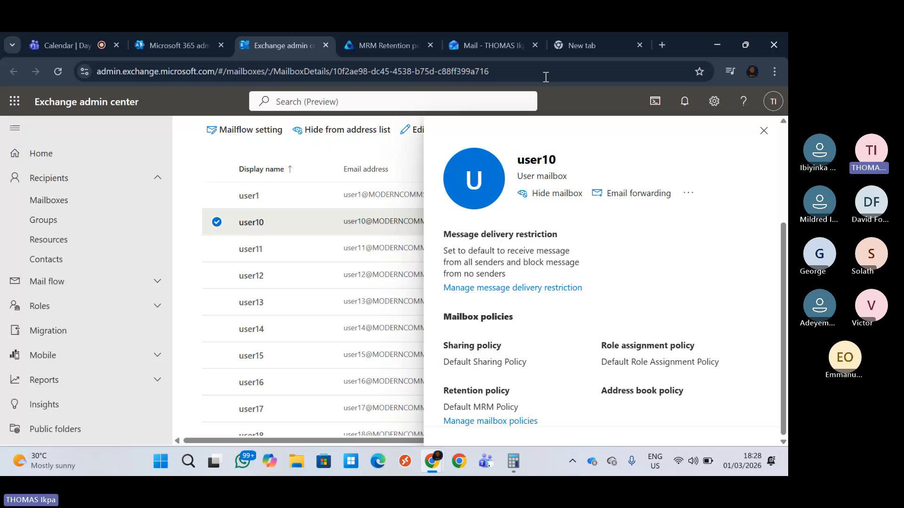
# Switch to Microsoft Purview and expand the policies group of Data Lifecycle Management
pyautogui.click(386, 44)
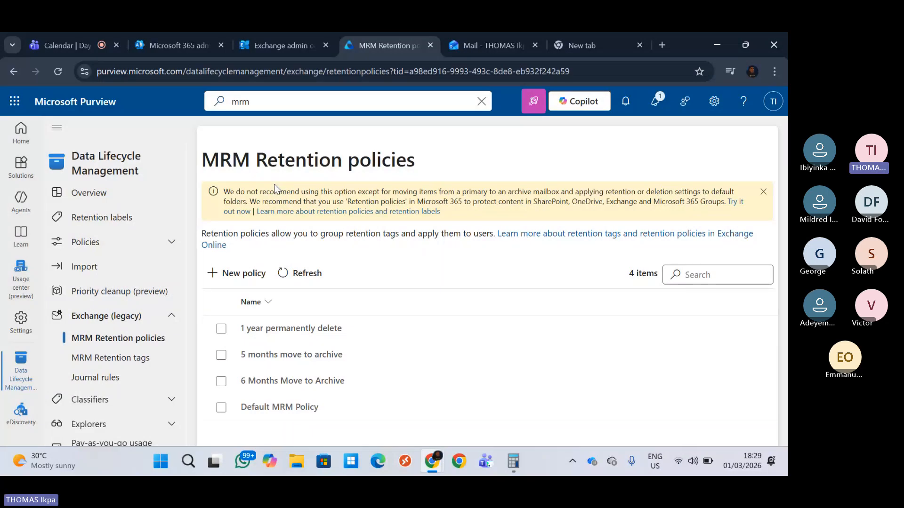
pyautogui.click(173, 243)
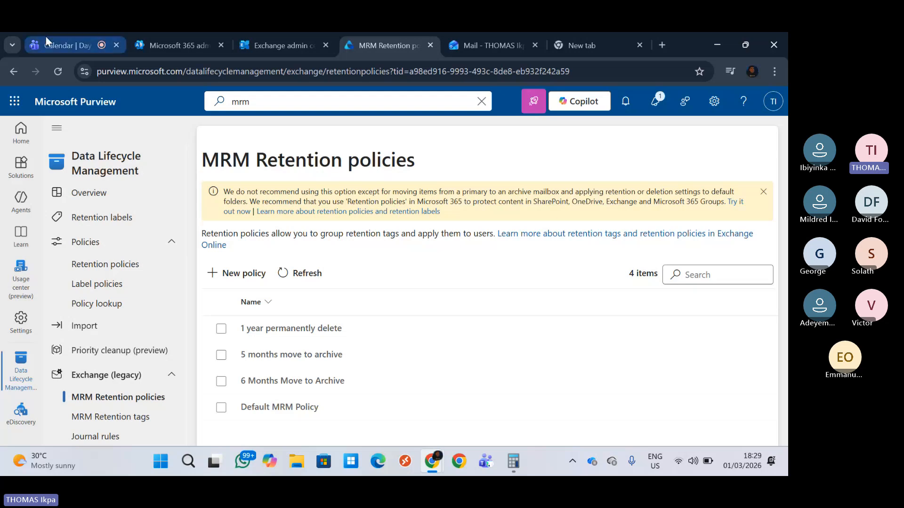
pyautogui.click(56, 44)
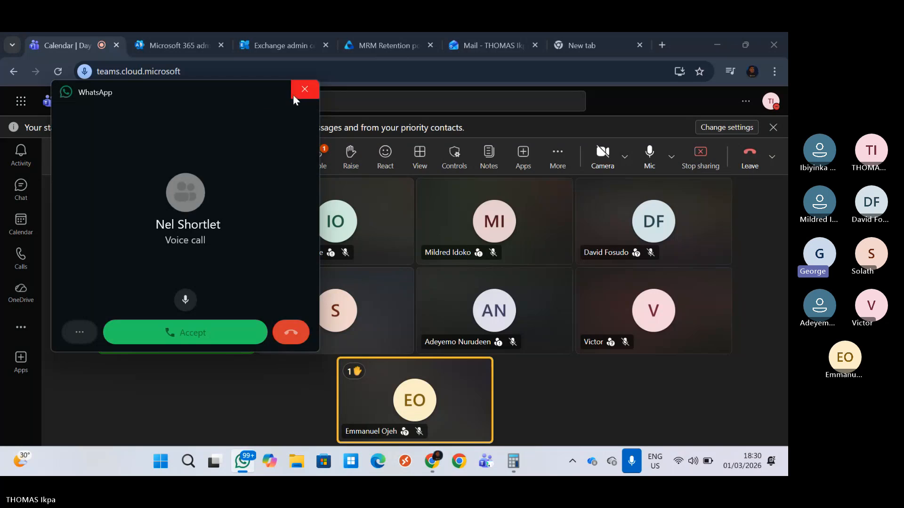
pyautogui.click(304, 89)
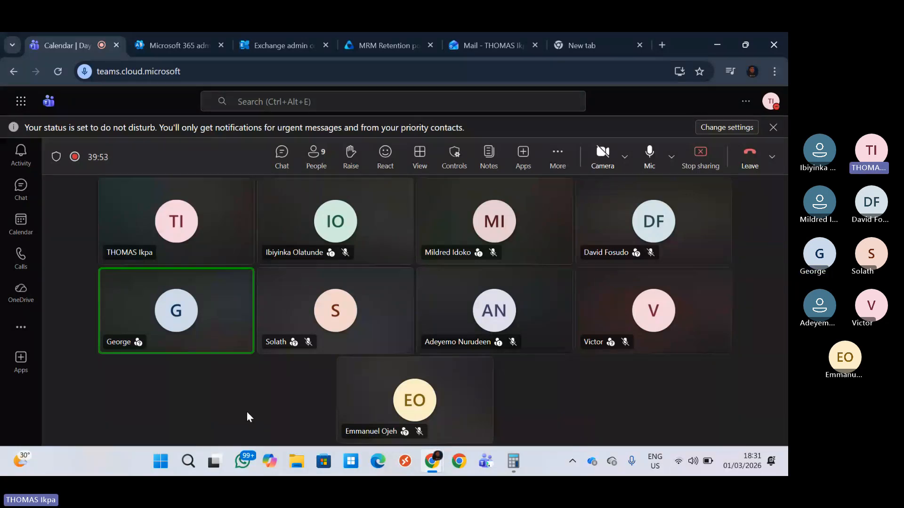
# Switch to the Exchange admin center and examine user10's general, mailbox and other settings, including the mailbox archive setting, closing the details when done
pyautogui.click(269, 55)
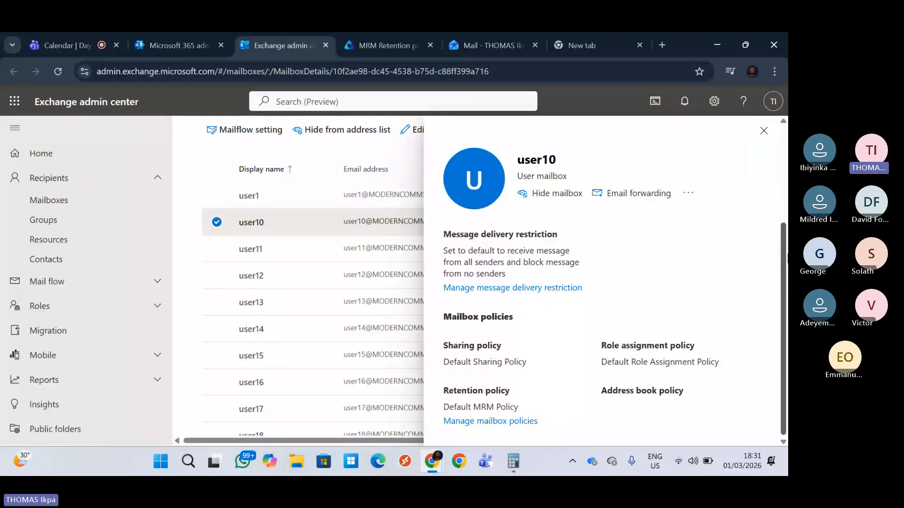
pyautogui.scroll(3, 778, 182)
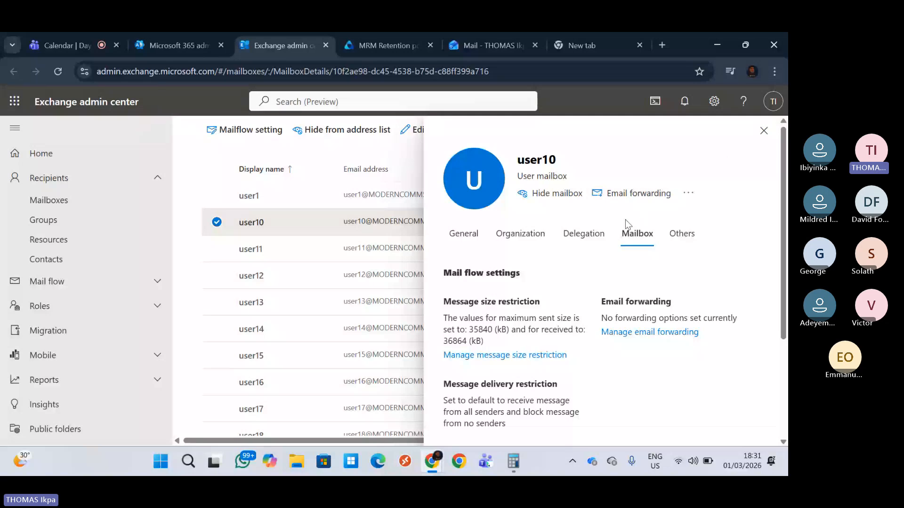
pyautogui.click(471, 244)
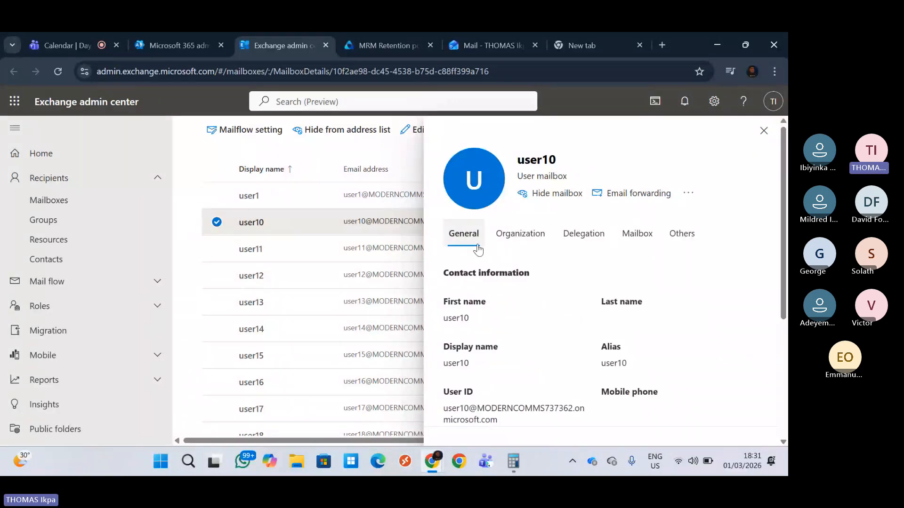
pyautogui.moveTo(784, 230); pyautogui.dragTo(785, 348)
pyautogui.scroll(5, 785, 347)
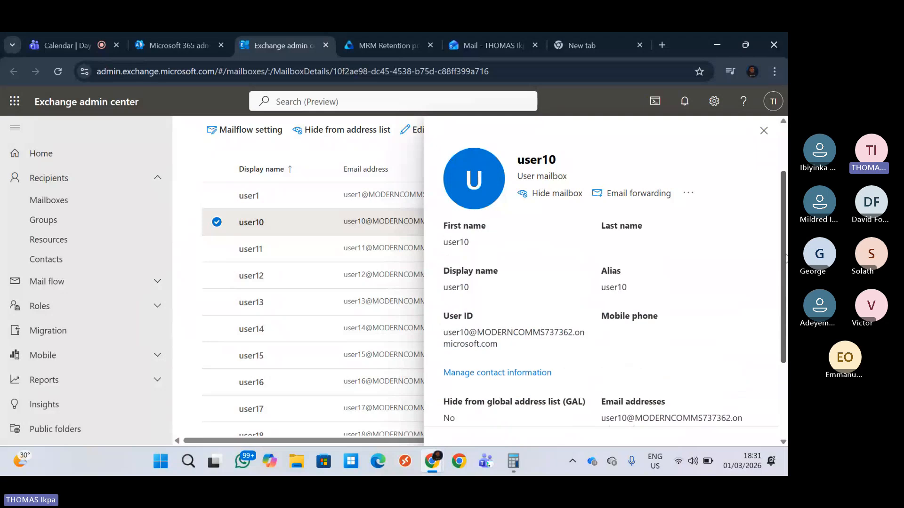
pyautogui.click(631, 239)
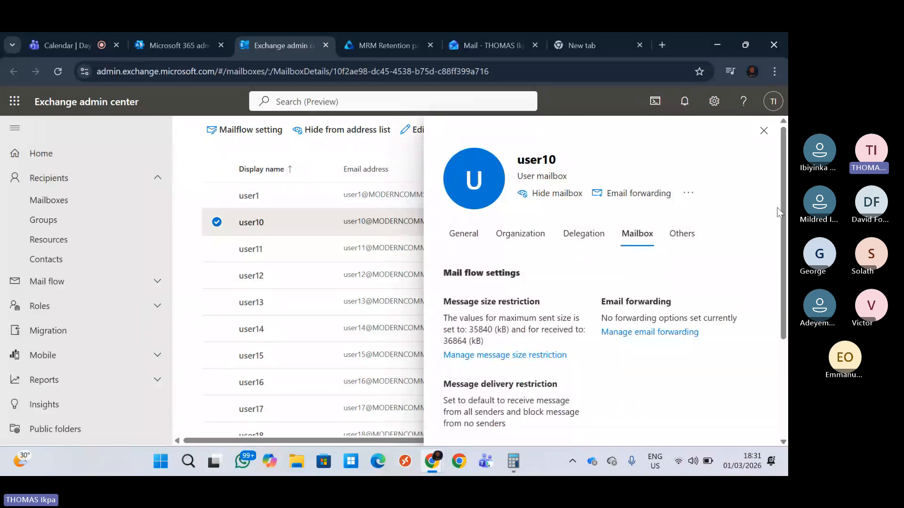
pyautogui.scroll(-2, 785, 249)
pyautogui.moveTo(785, 249); pyautogui.dragTo(782, 198)
pyautogui.click(683, 233)
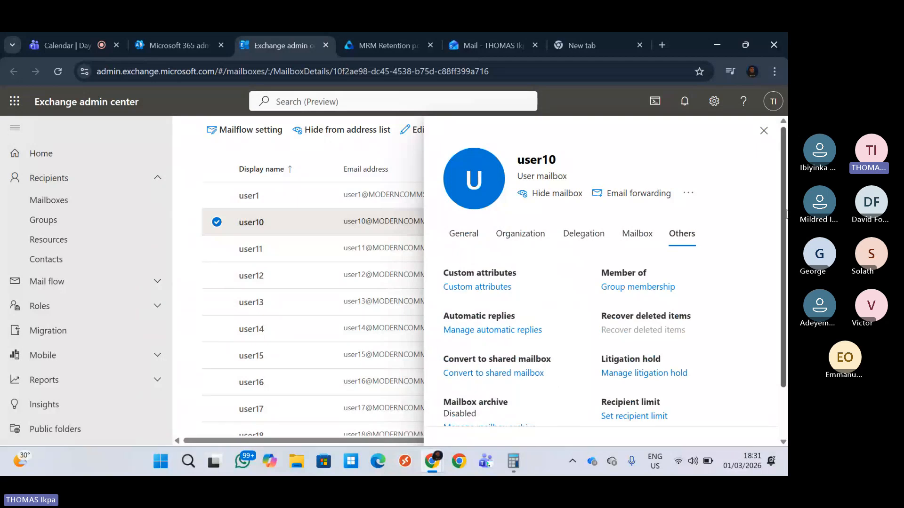
pyautogui.scroll(-2, 448, 311)
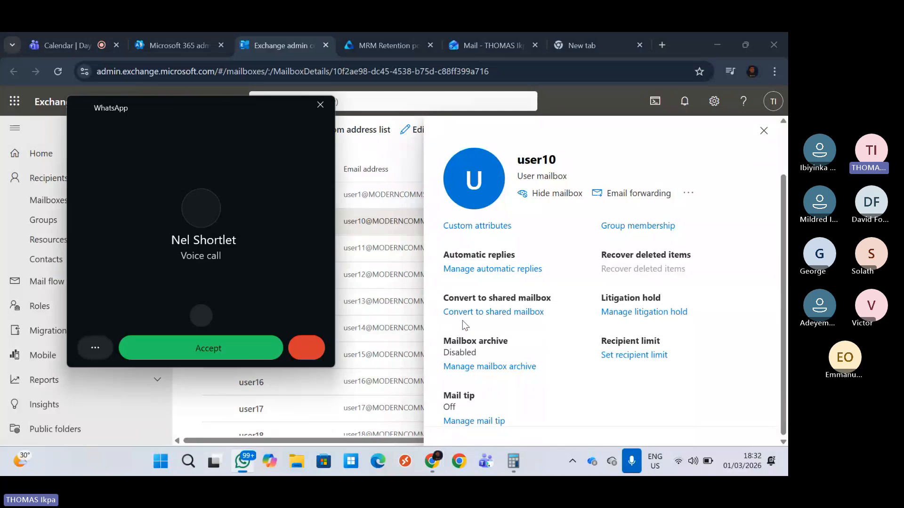
pyautogui.click(320, 104)
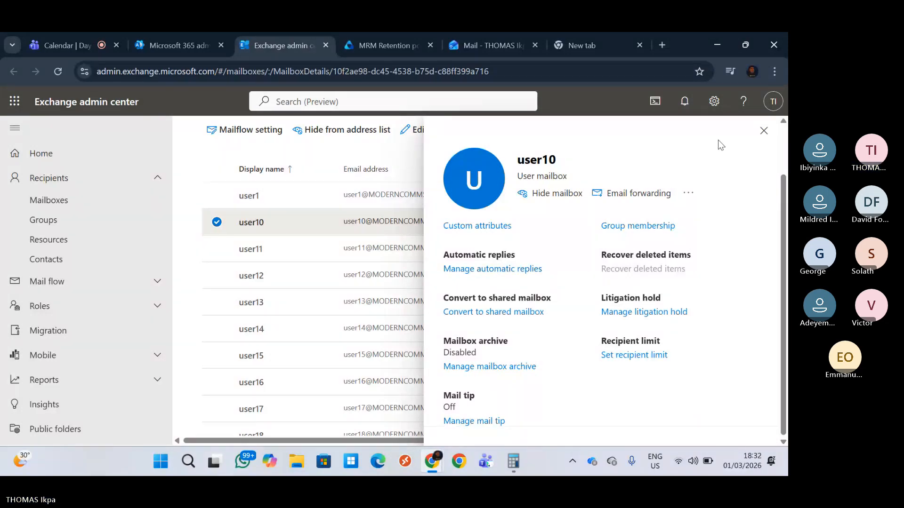
pyautogui.click(763, 132)
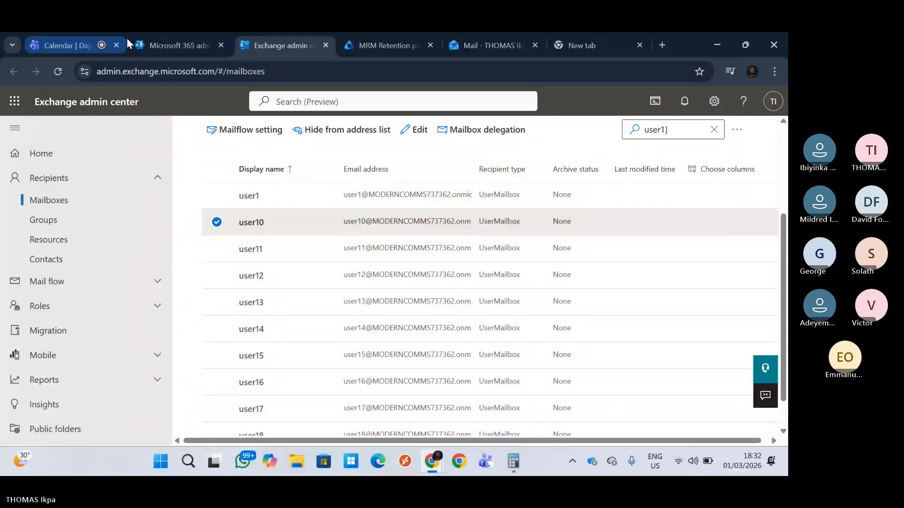
pyautogui.click(66, 45)
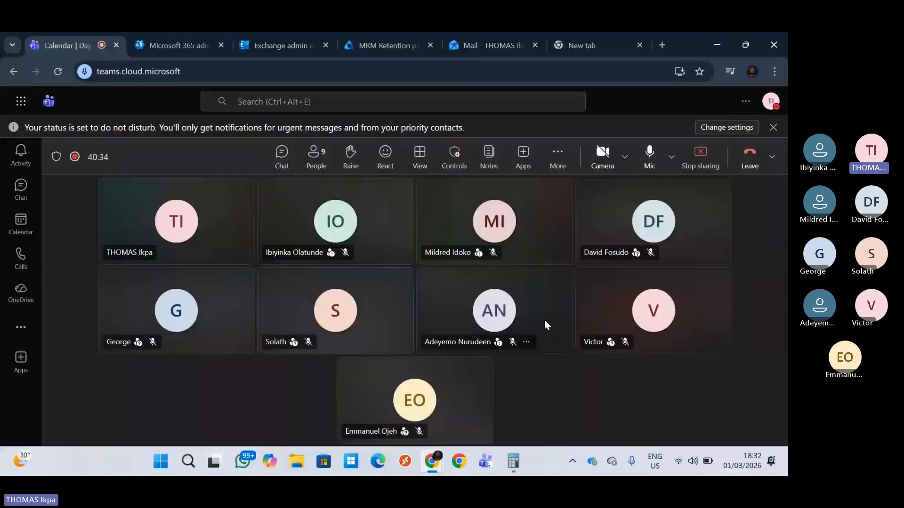
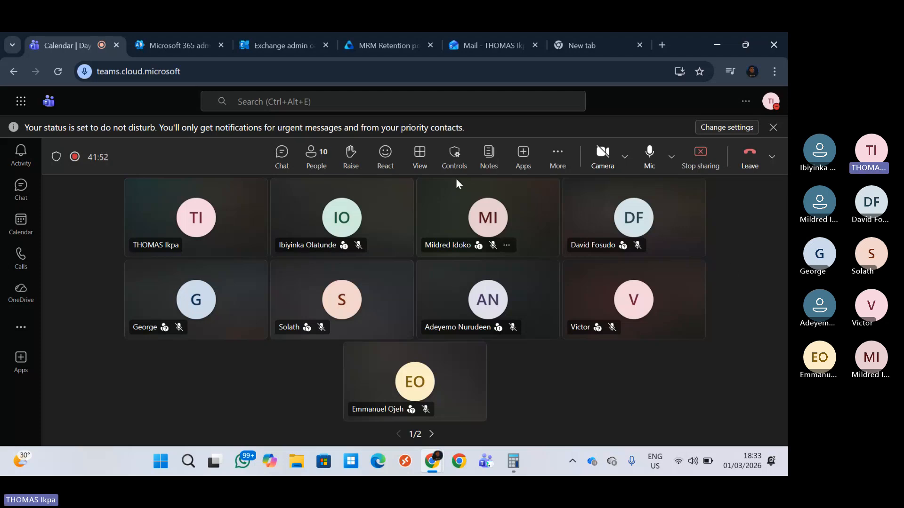
# Switch to Microsoft Purview, open the Data Lifecycle Management retention policies and start a new retention policy
pyautogui.click(378, 45)
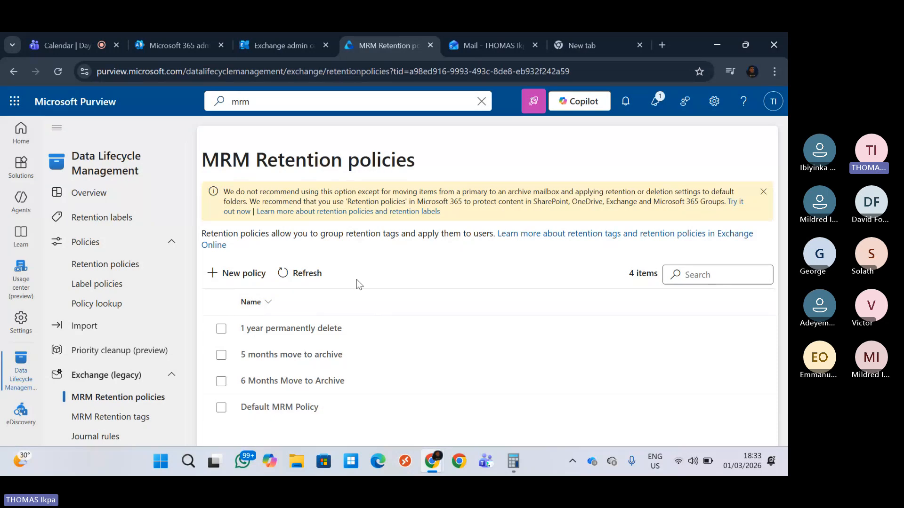
pyautogui.click(118, 264)
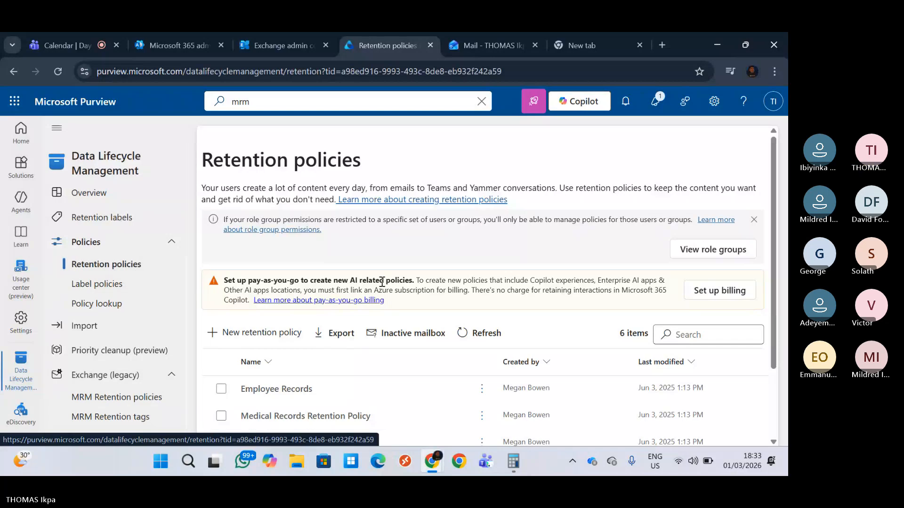
pyautogui.moveTo(772, 282); pyautogui.dragTo(778, 312)
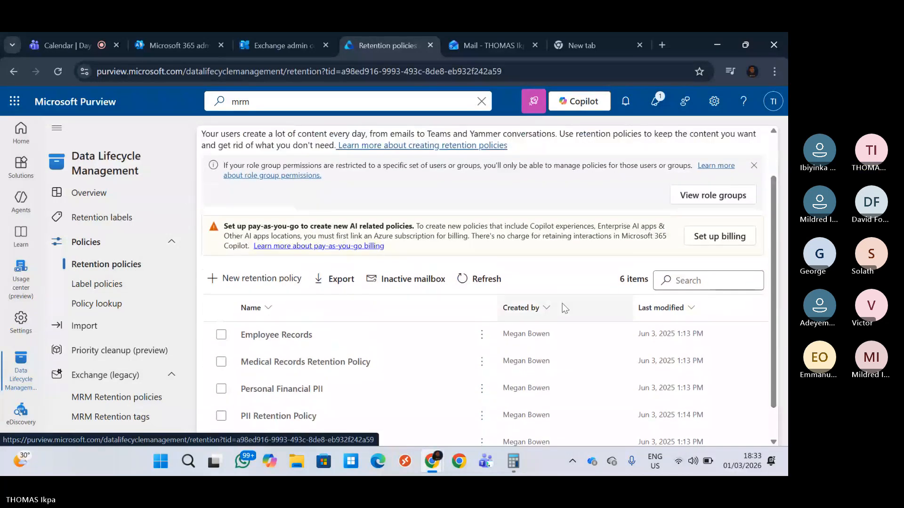
pyautogui.click(258, 281)
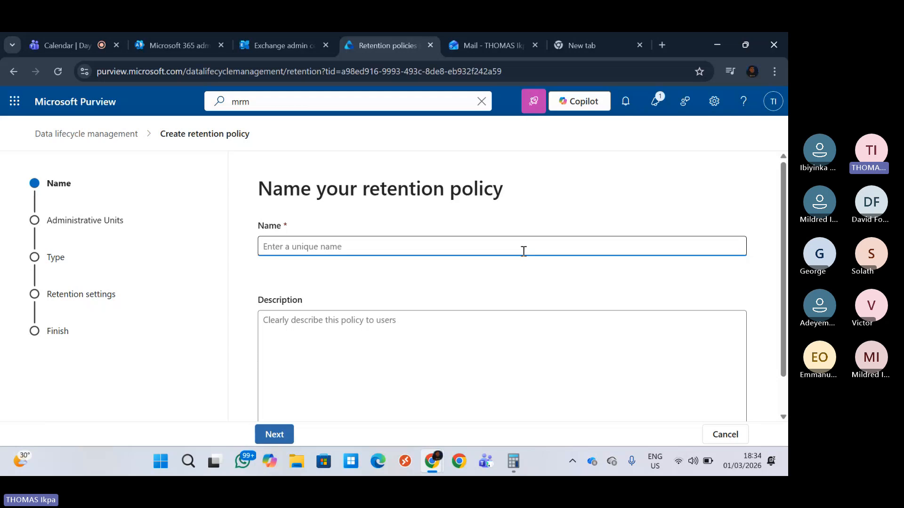
pyautogui.write('backup ')
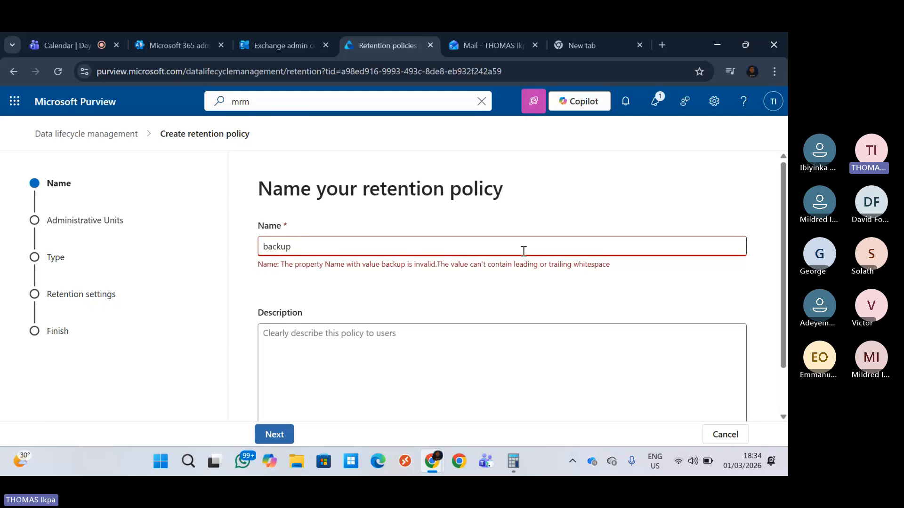
pyautogui.write('of')
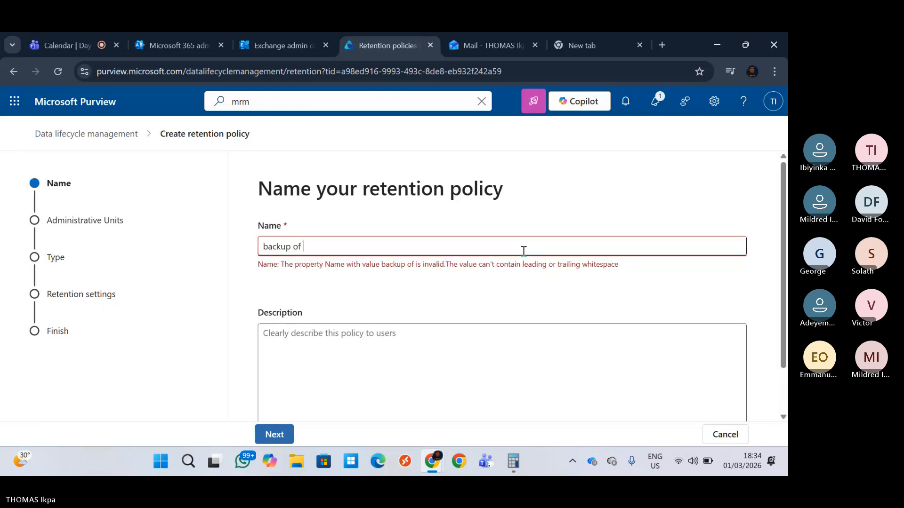
pyautogui.press('BackSpace')
pyautogui.press('BackSpace')
pyautogui.press('BackSpace')
pyautogui.press('BackSpace')
pyautogui.press('BackSpace')
pyautogui.press('BackSpace')
pyautogui.press('BackSpace')
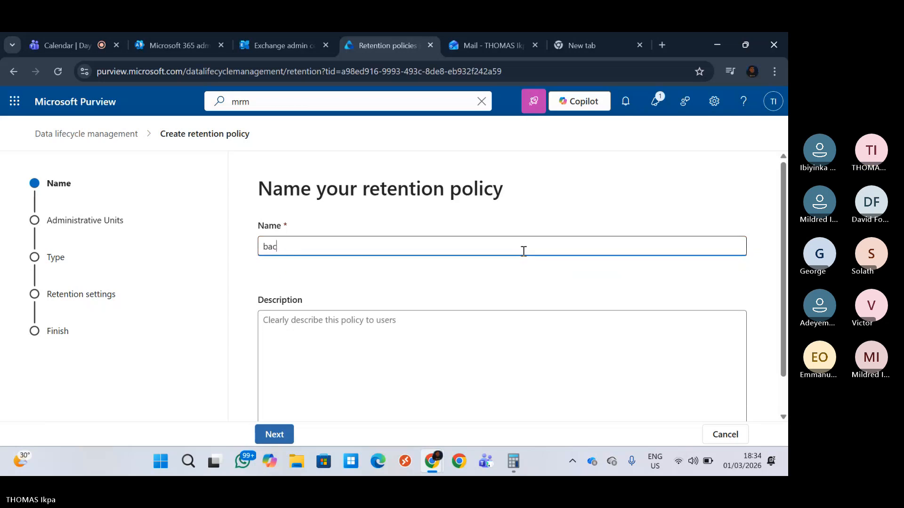
pyautogui.press('BackSpace')
pyautogui.press('BackSpace')
pyautogui.press('BackSpace')
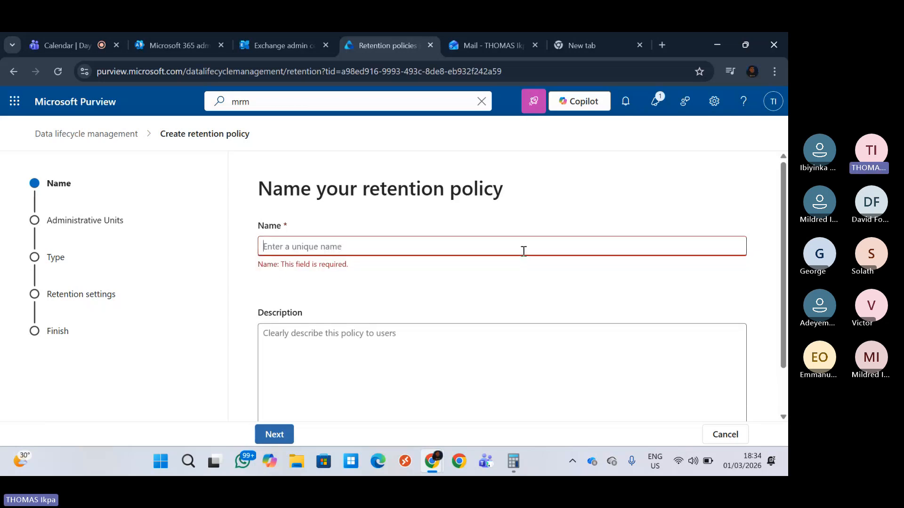
pyautogui.write('th')
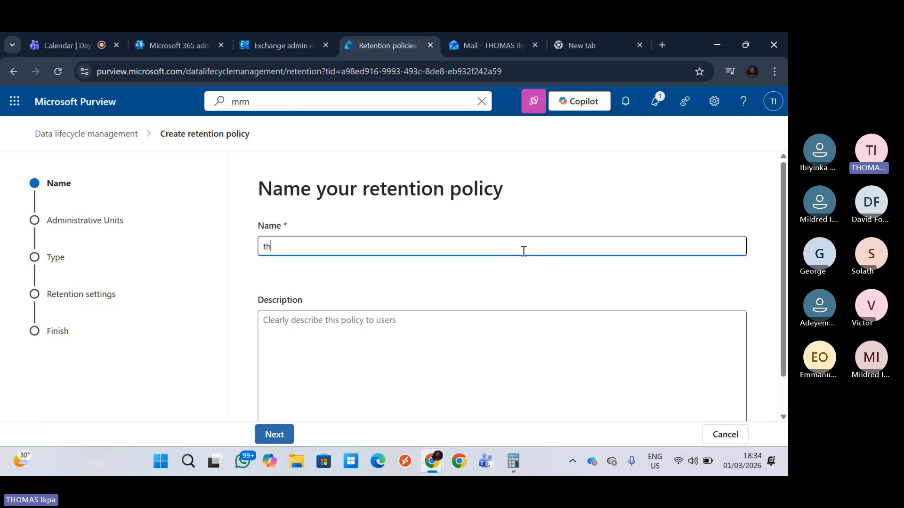
pyautogui.write('omas')
pyautogui.press('BackSpace')
pyautogui.press('BackSpace')
pyautogui.press('BackSpace')
pyautogui.press('BackSpace')
pyautogui.press('BackSpace')
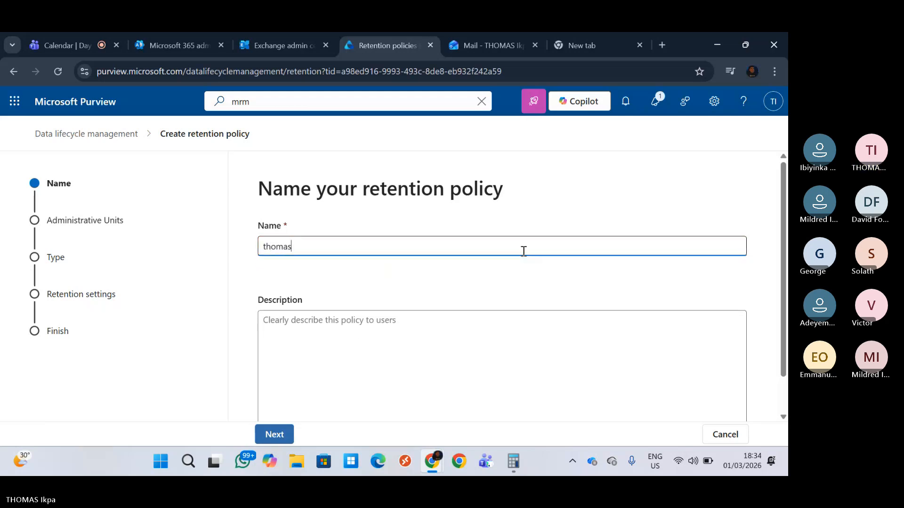
pyautogui.press('BackSpace')
pyautogui.press('BackSpace')
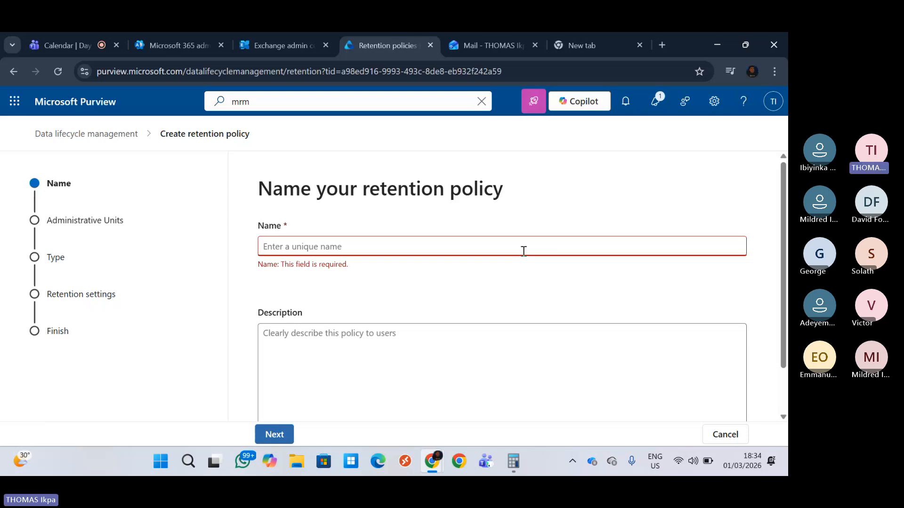
# Name the new retention policy "1year backup"
pyautogui.click(523, 252)
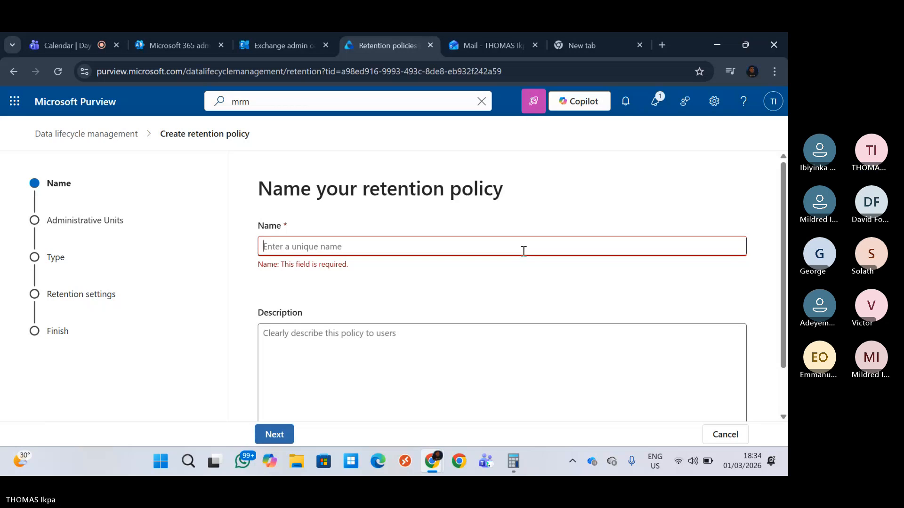
pyautogui.write('1ye')
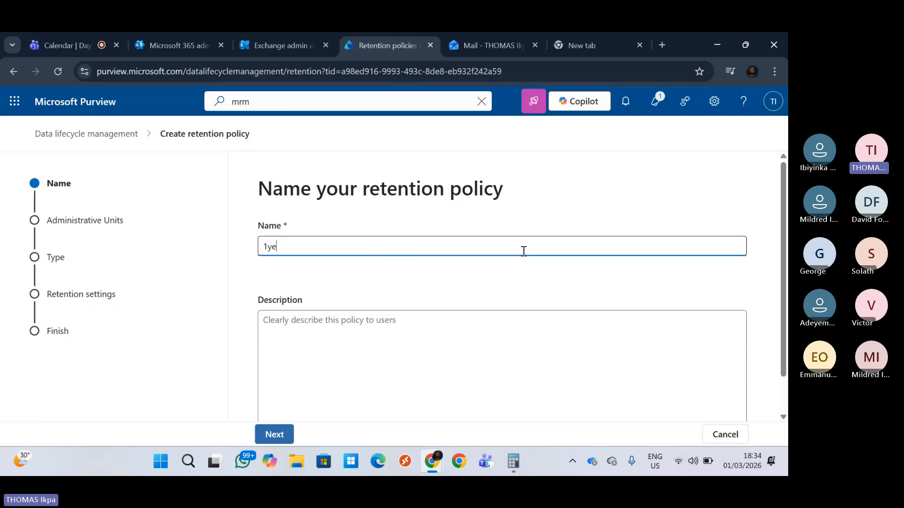
pyautogui.write('r')
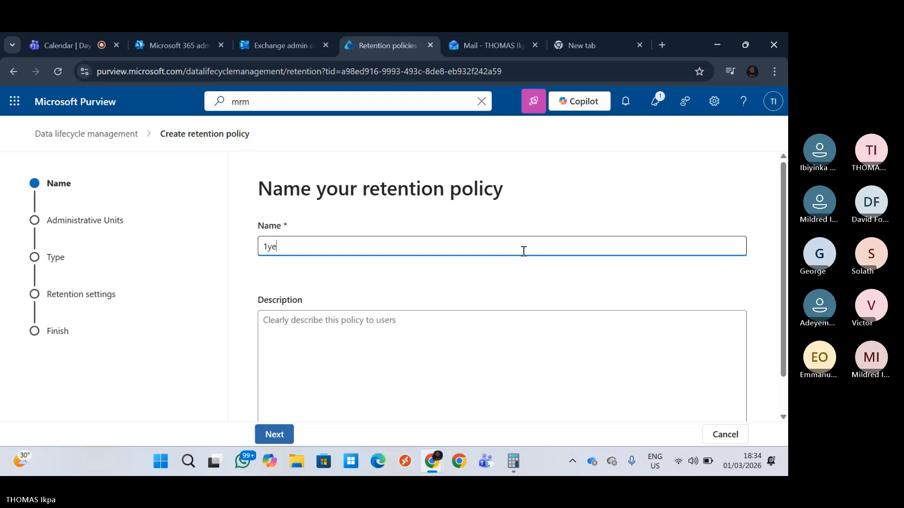
pyautogui.write('r backup')
# Enter "backup of data for 1 year" as the retention policy's description
pyautogui.click(408, 346)
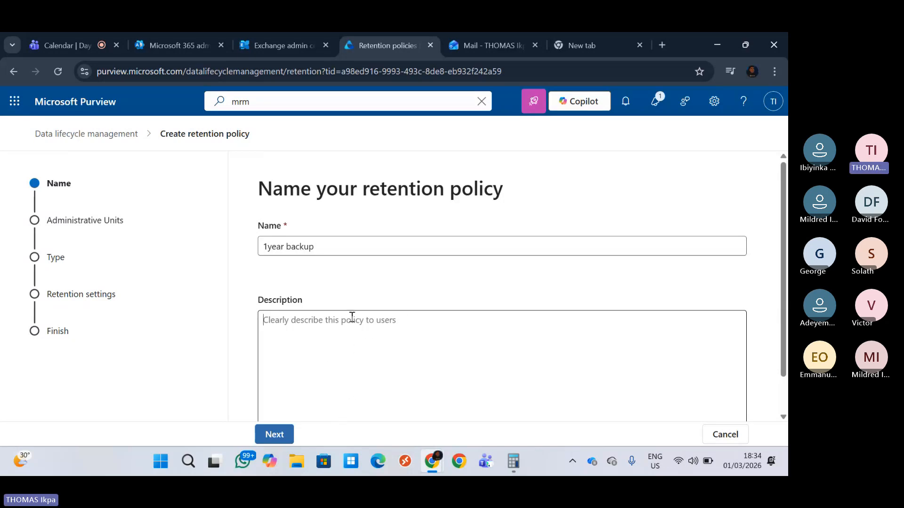
pyautogui.write('b')
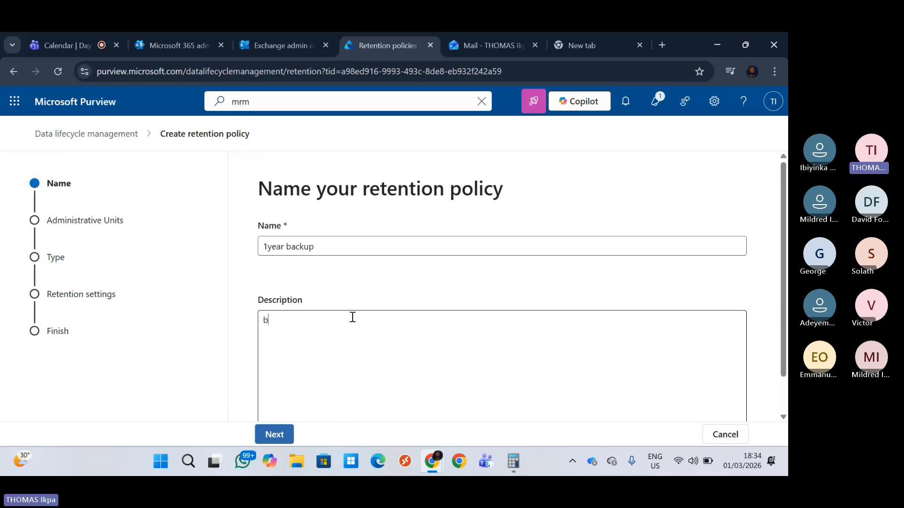
pyautogui.write('ack')
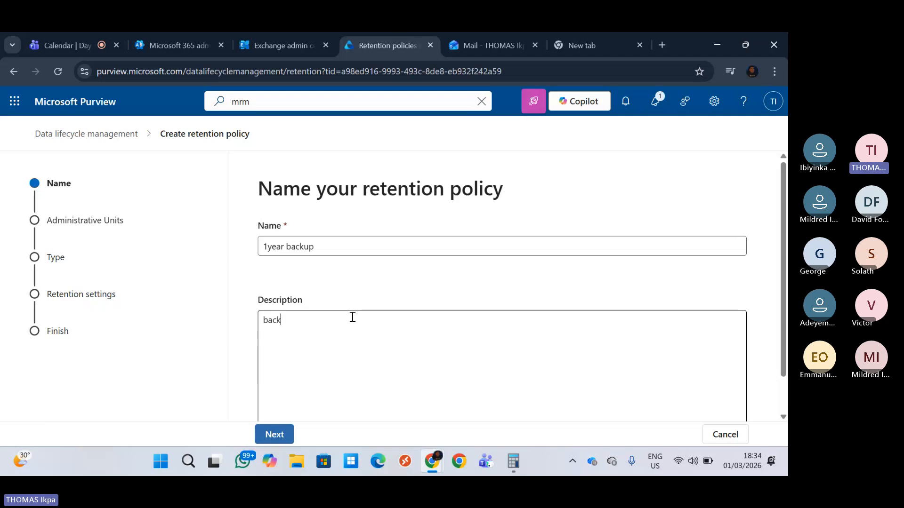
pyautogui.write('up fo')
pyautogui.press('BackSpace')
pyautogui.press('BackSpace')
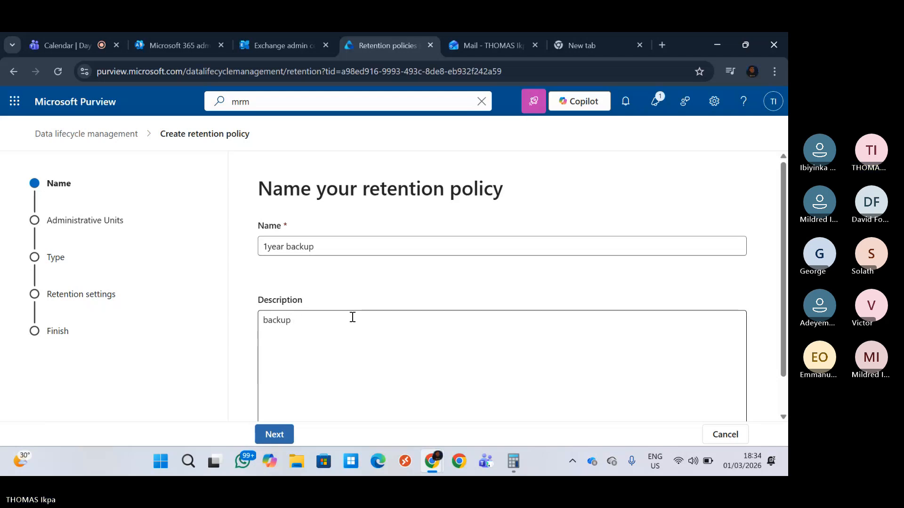
pyautogui.write('of')
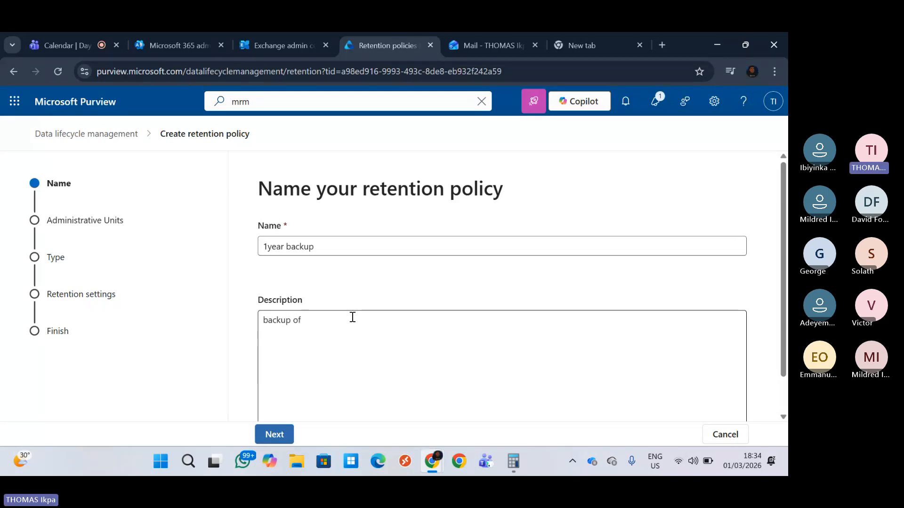
pyautogui.write(' files for')
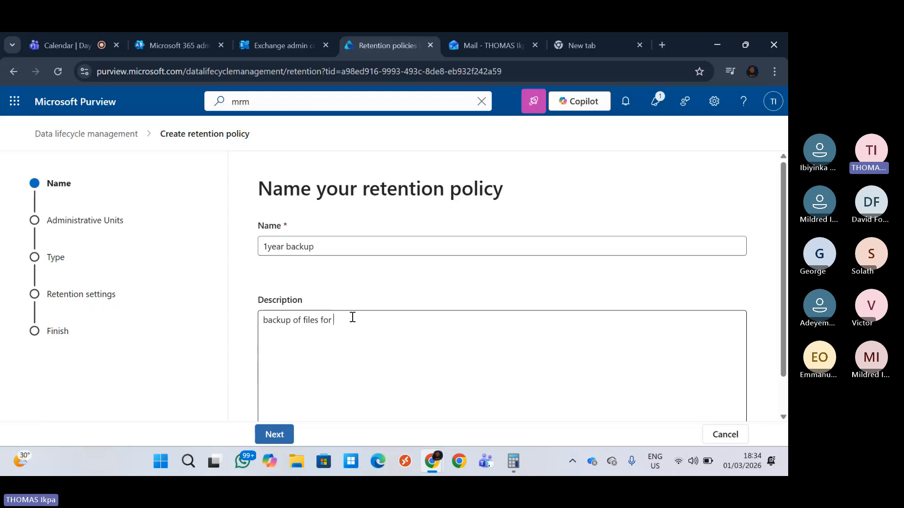
pyautogui.write(' 1 year')
pyautogui.doubleClick(322, 320)
pyautogui.moveTo(322, 320); pyautogui.dragTo(305, 320)
pyautogui.click(324, 335)
pyautogui.press('BackSpace')
pyautogui.press('BackSpace')
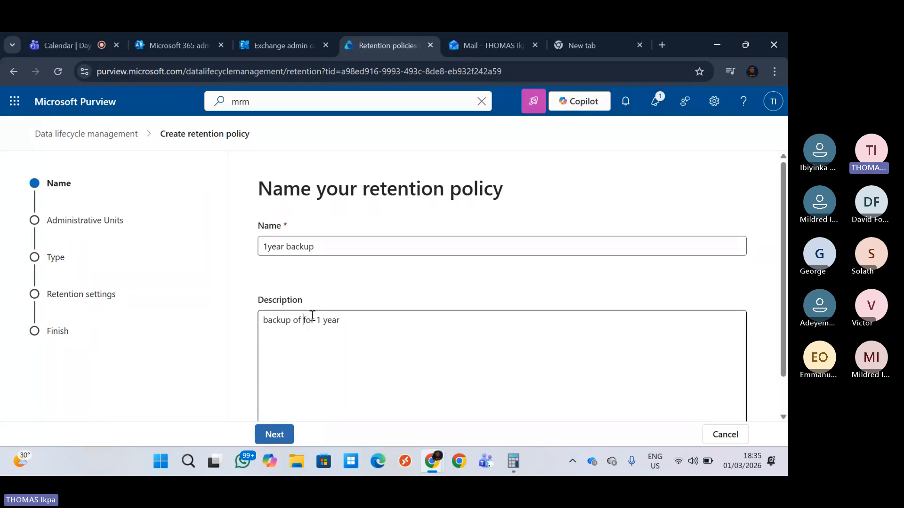
pyautogui.write('data')
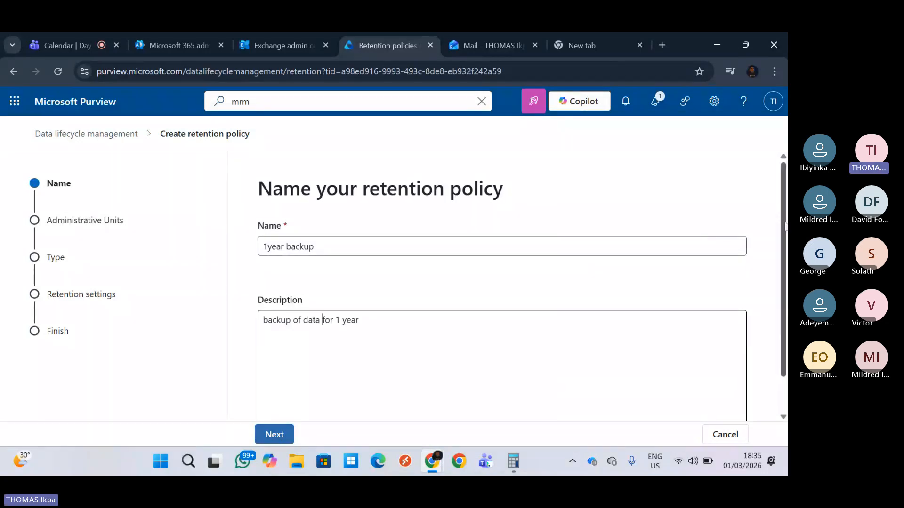
# Continue to the policy's location selection, keeping the Full directory admin unit scope and the Static policy type
pyautogui.scroll(-2, 594, 276)
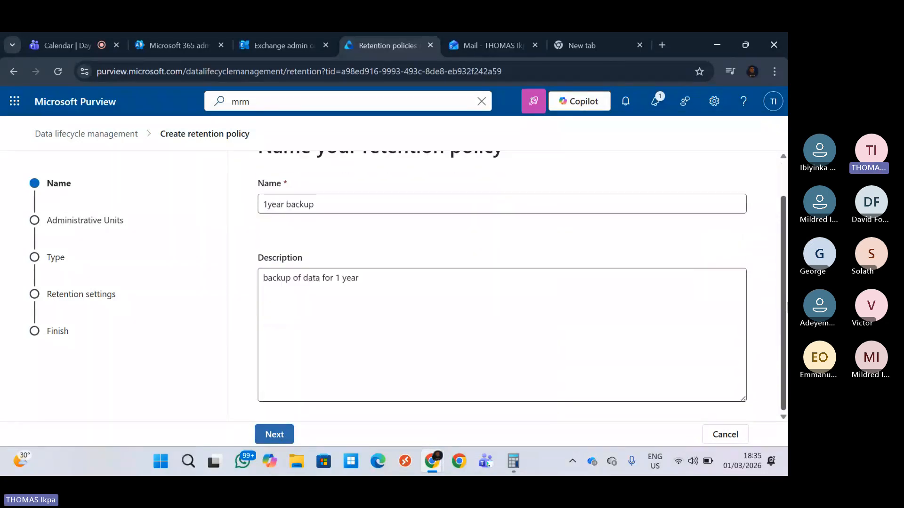
pyautogui.click(286, 433)
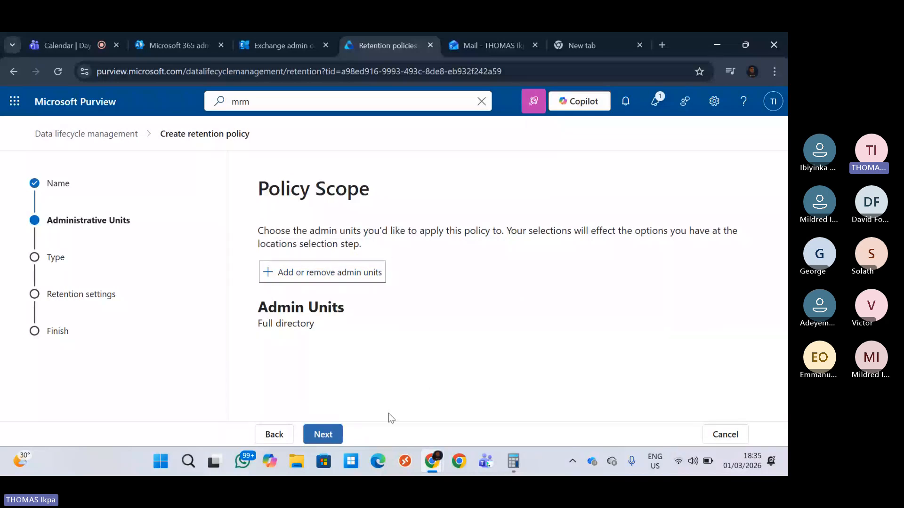
pyautogui.click(332, 437)
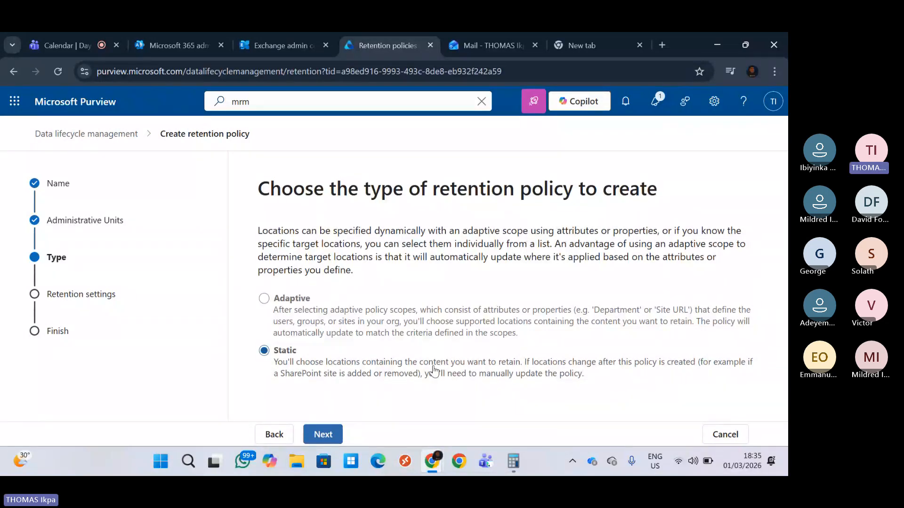
pyautogui.click(325, 433)
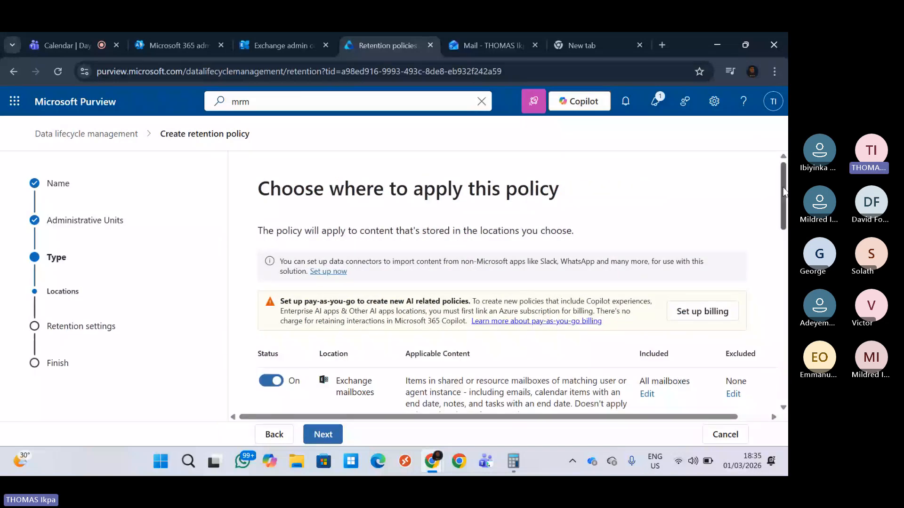
# Turn off the Exchange mailboxes, SharePoint sites, OneDrive accounts and Microsoft 365 Group mailboxes & sites locations
pyautogui.moveTo(784, 191); pyautogui.dragTo(779, 216)
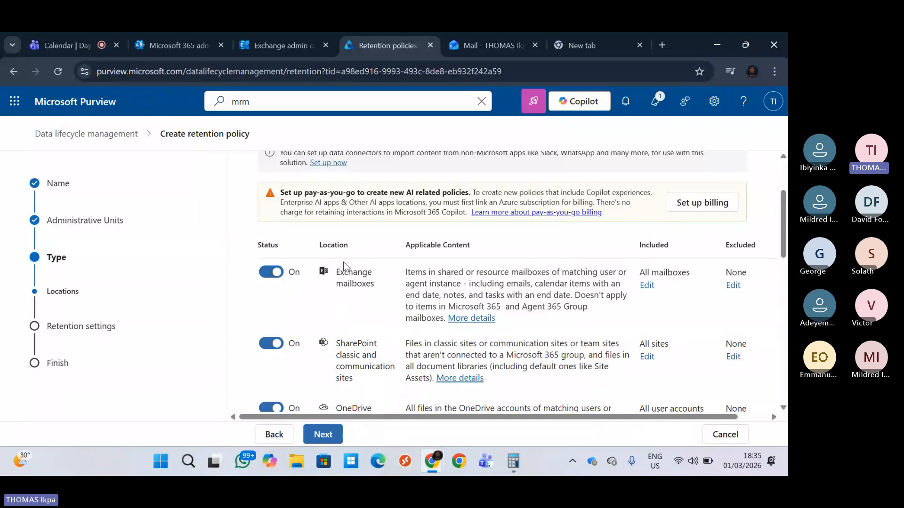
pyautogui.click(273, 273)
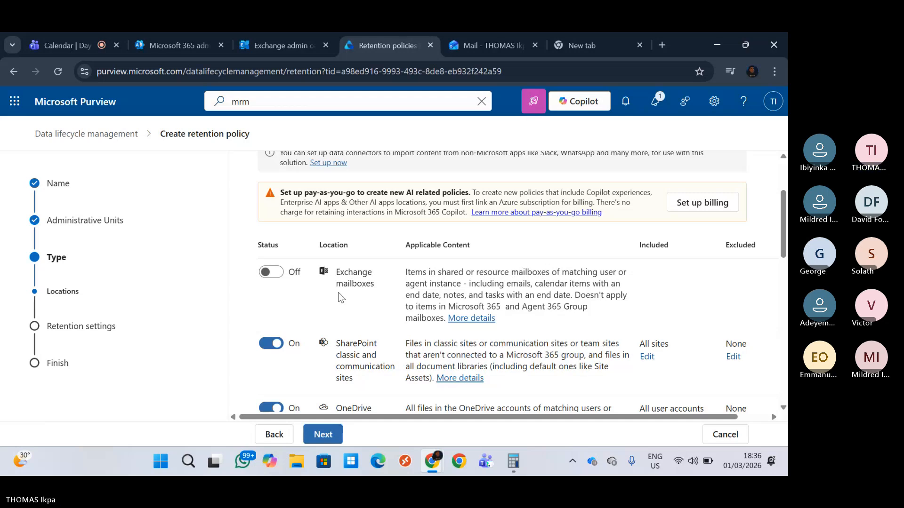
pyautogui.click(276, 347)
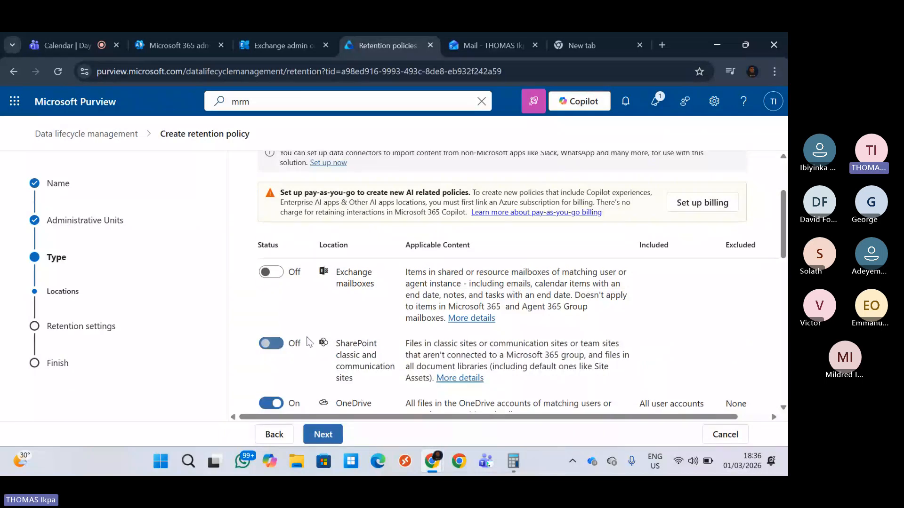
pyautogui.moveTo(781, 227); pyautogui.dragTo(785, 273)
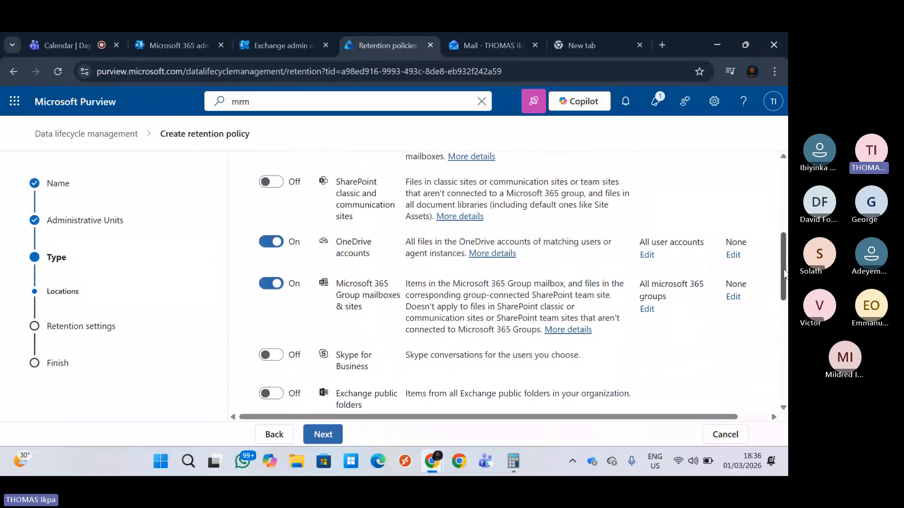
pyautogui.click(275, 242)
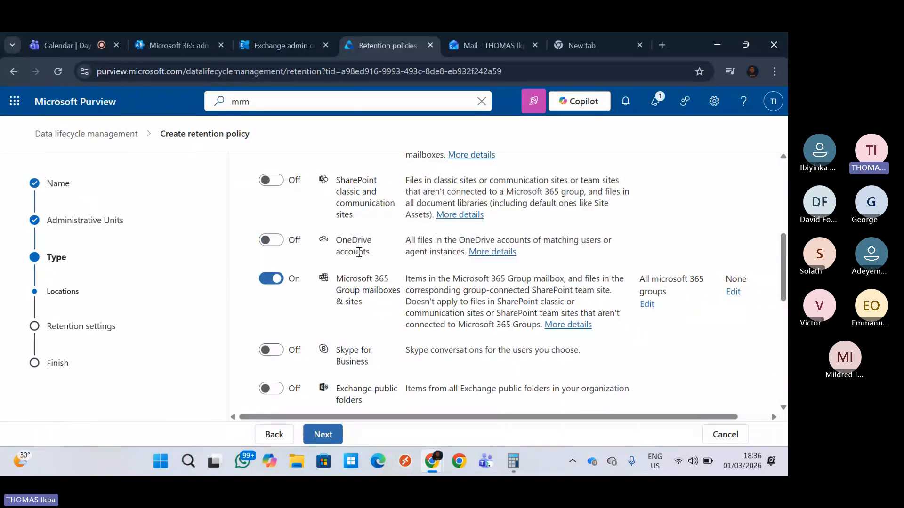
pyautogui.click(272, 279)
# Turn the Exchange mailboxes location on for the policy and open its list of excluded mailboxes for editing
pyautogui.moveTo(784, 287); pyautogui.dragTo(784, 213)
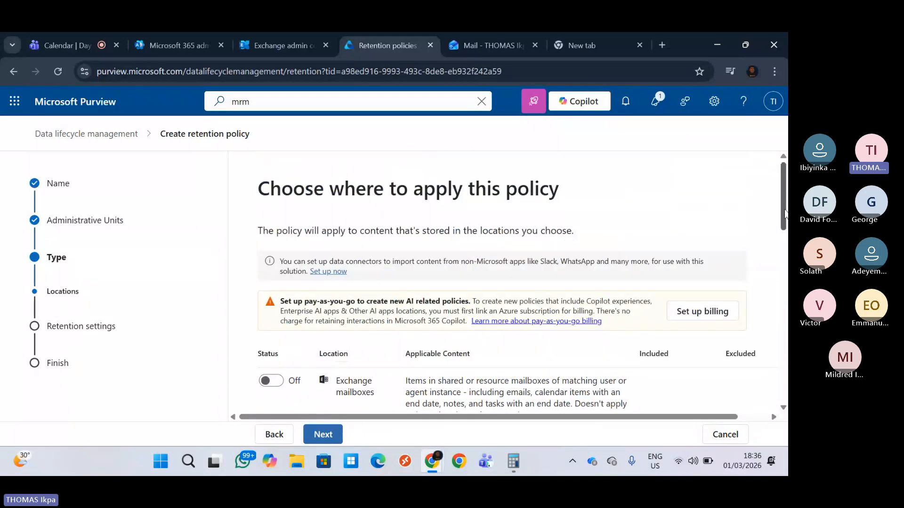
pyautogui.rightClick(784, 213)
pyautogui.press('Escape')
pyautogui.moveTo(785, 178); pyautogui.dragTo(785, 205)
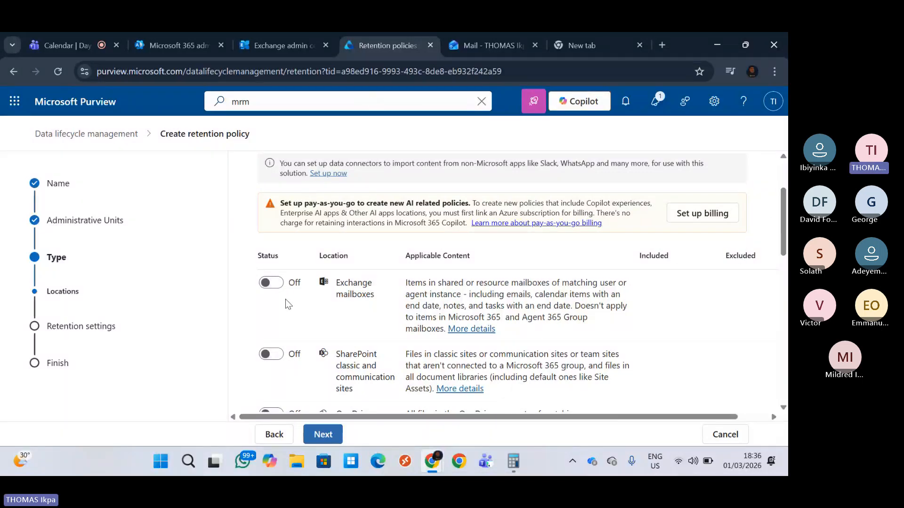
pyautogui.click(268, 282)
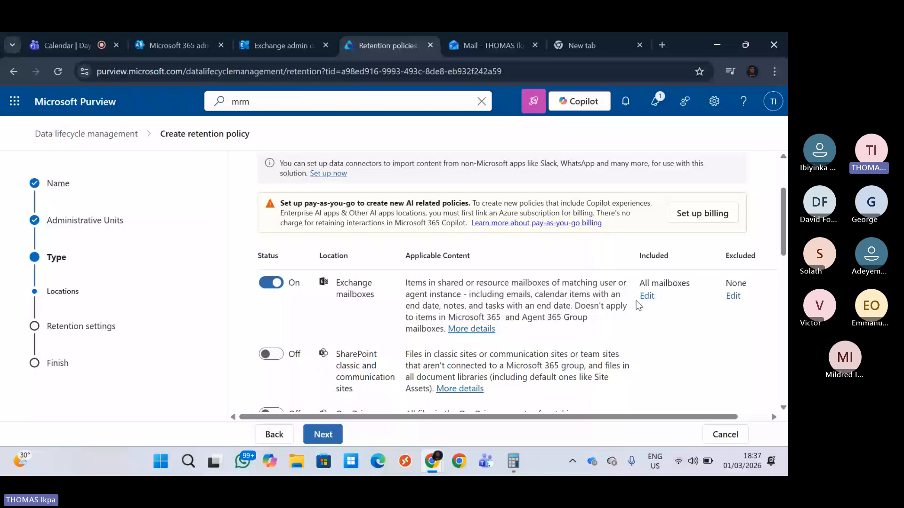
pyautogui.click(737, 297)
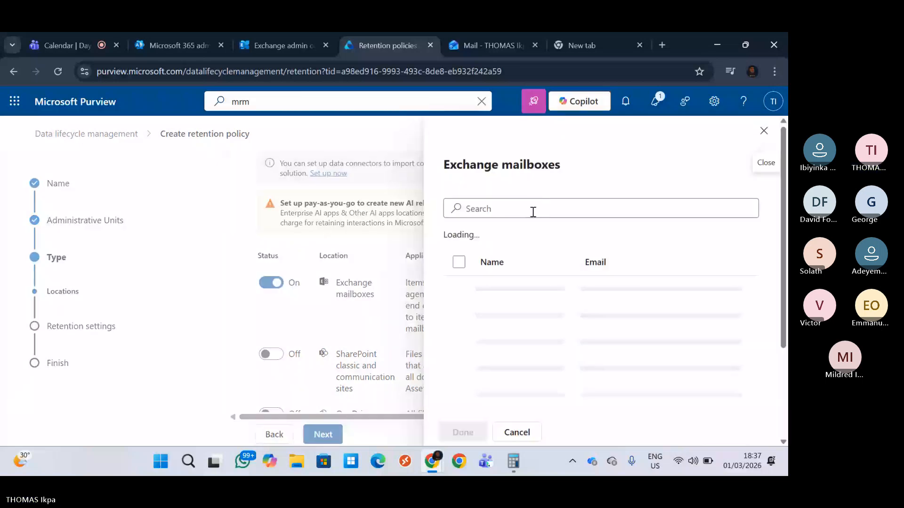
# Search for the administrator's own mailbox by name and exclude it from the Exchange mailboxes location
pyautogui.rightClick(531, 211)
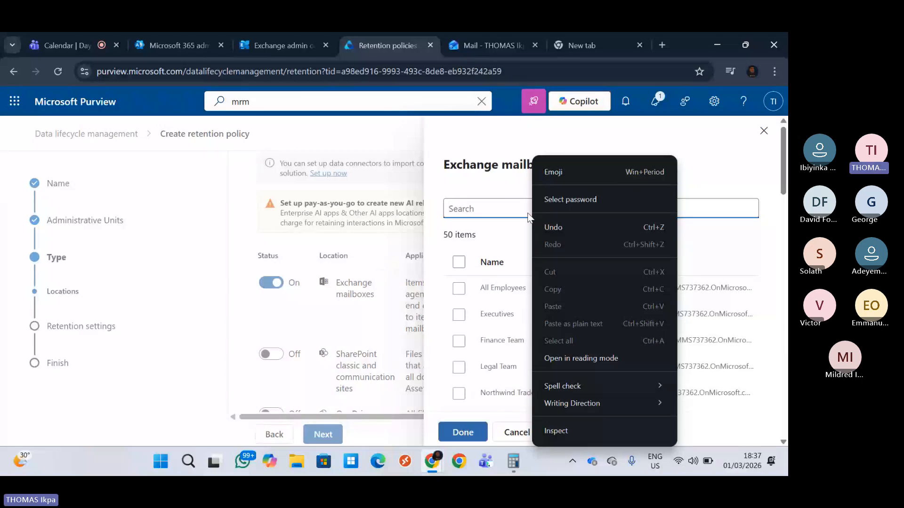
pyautogui.click(513, 203)
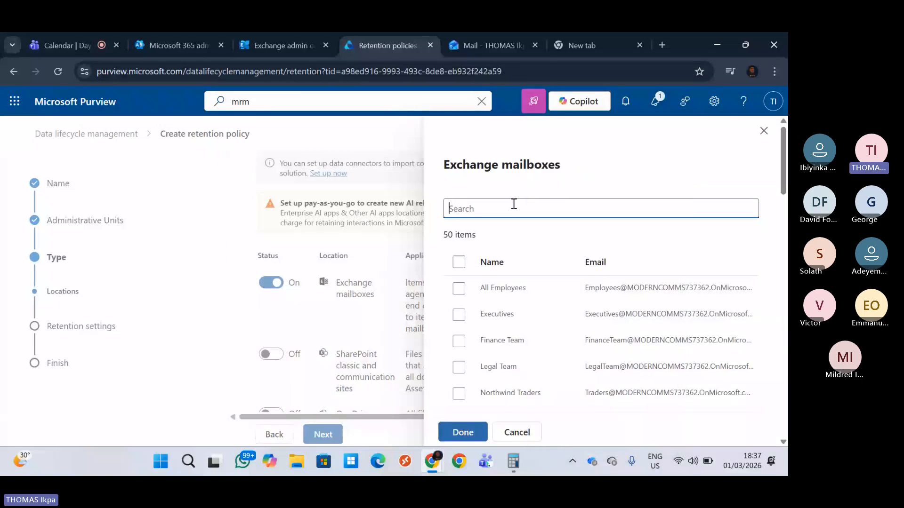
pyautogui.write('thomas')
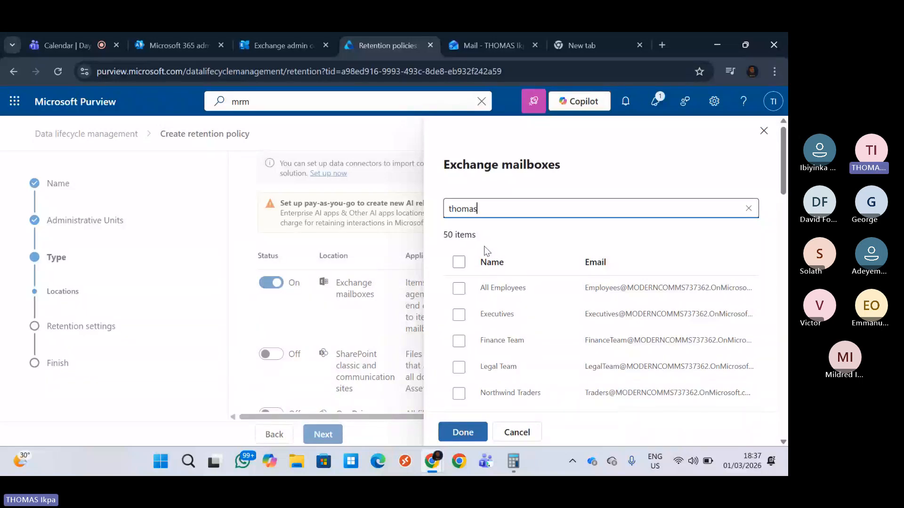
pyautogui.press('Return')
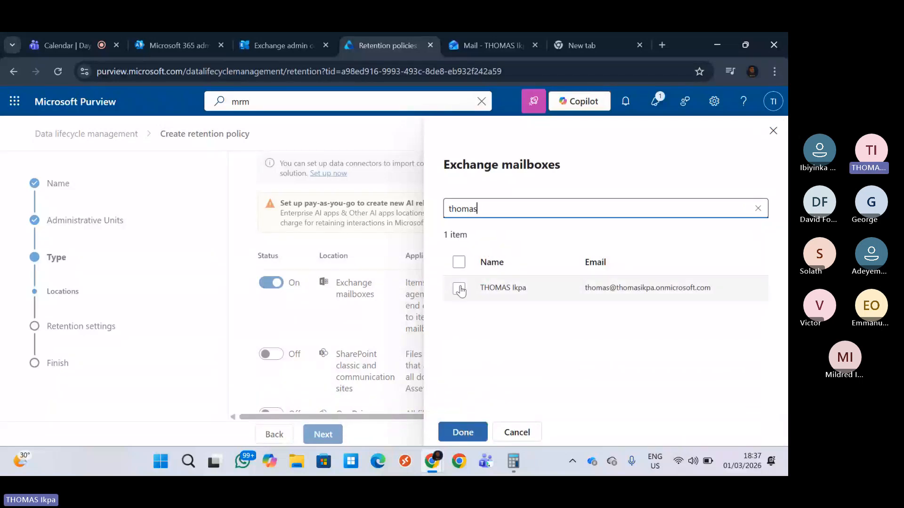
pyautogui.click(459, 288)
pyautogui.click(461, 432)
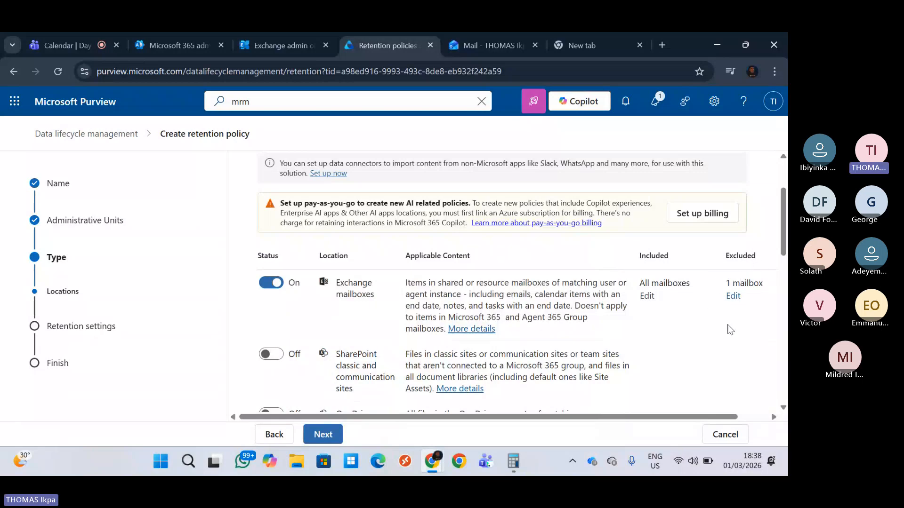
# Remove the administrator's mailbox from the Exchange location's exclusion list
pyautogui.click(733, 296)
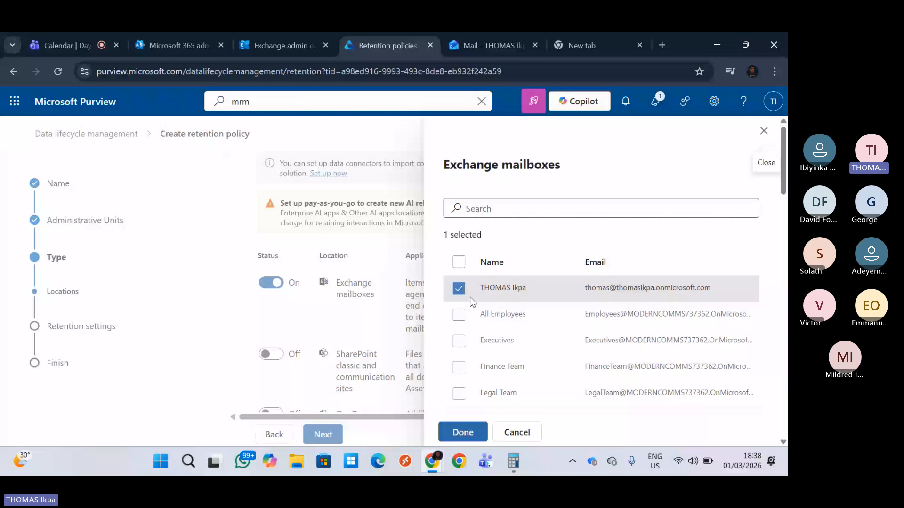
pyautogui.click(459, 289)
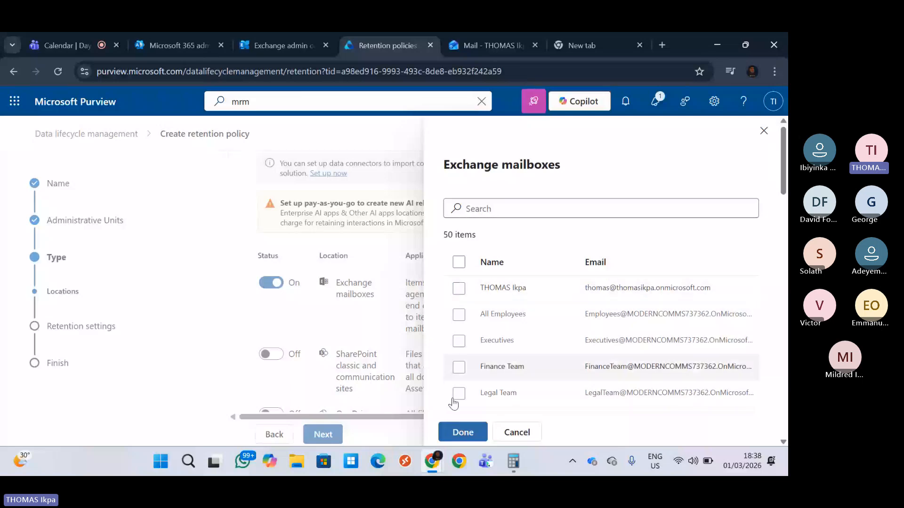
pyautogui.click(461, 434)
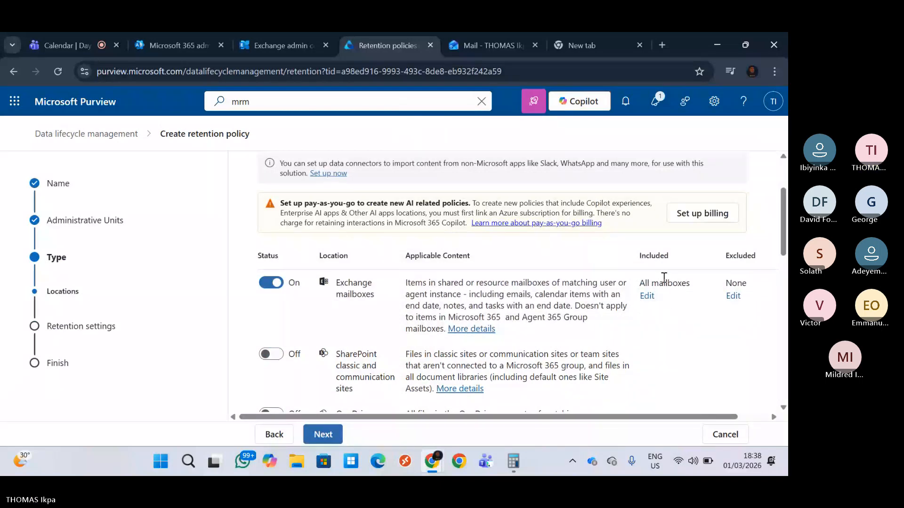
# Limit the included Exchange mailboxes to the administrator's own mailbox, finding it by name
pyautogui.click(648, 297)
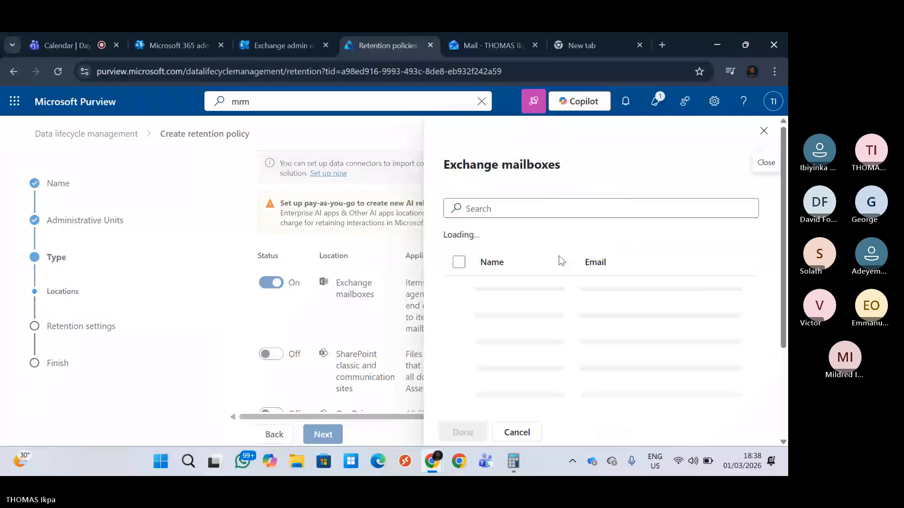
pyautogui.click(512, 209)
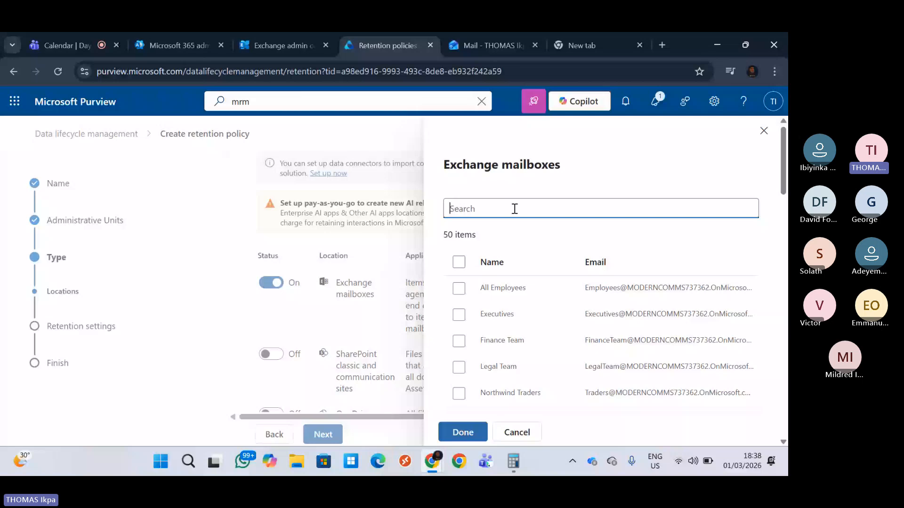
pyautogui.write('thoms')
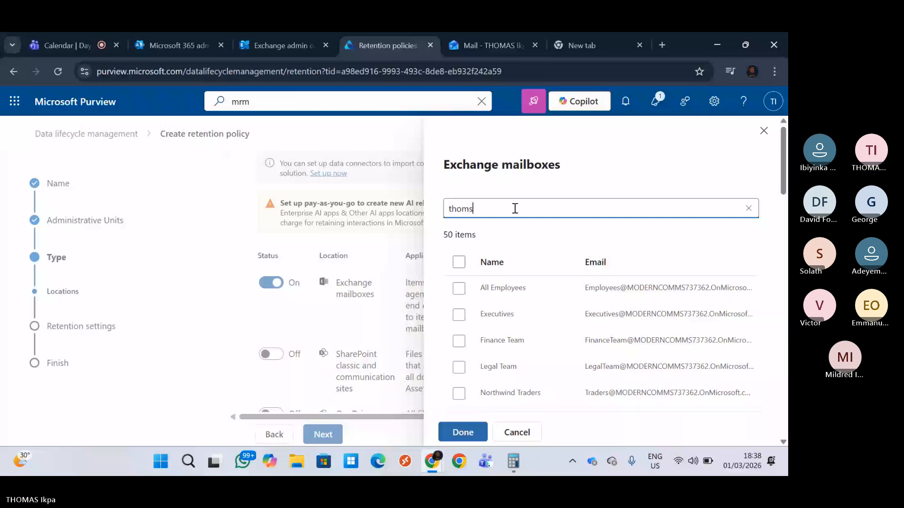
pyautogui.press('BackSpace')
pyautogui.write('as')
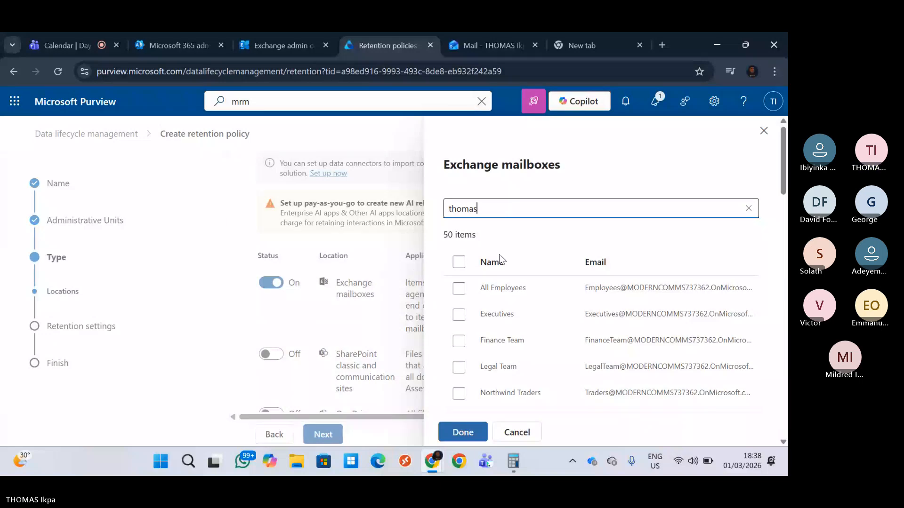
pyautogui.click(658, 188)
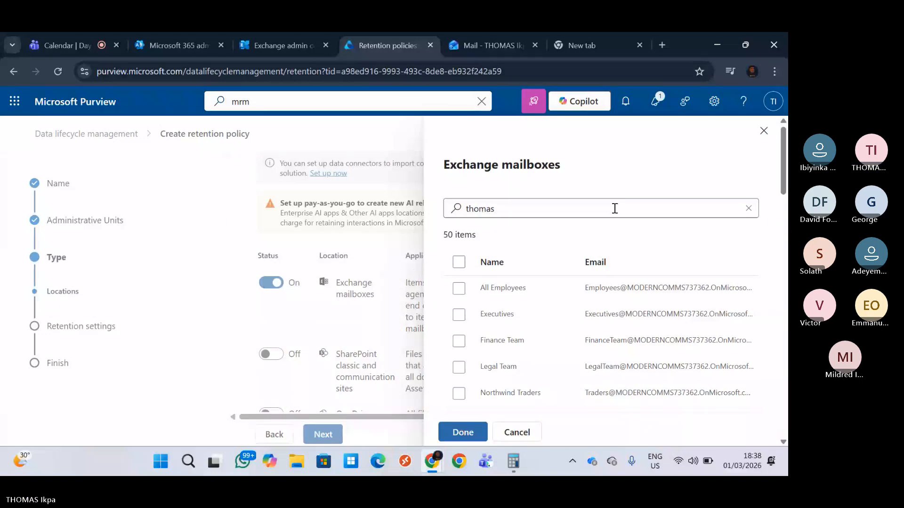
pyautogui.click(568, 285)
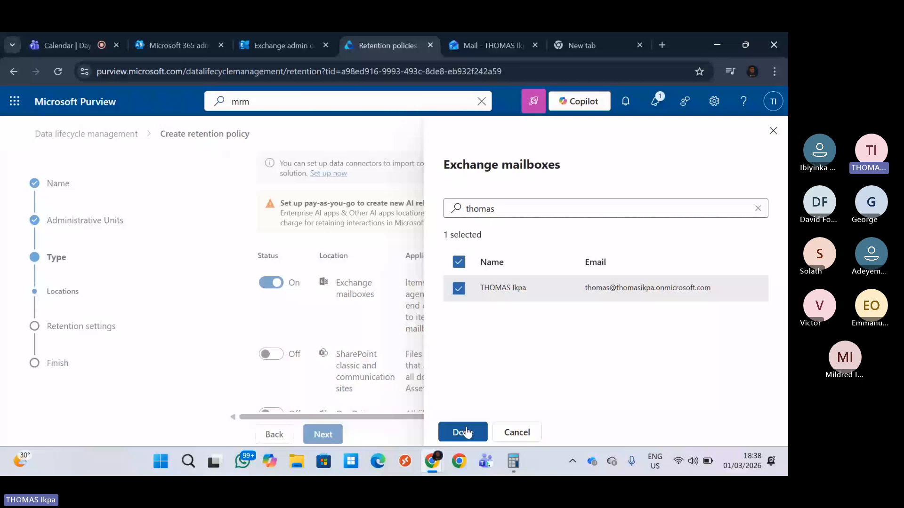
pyautogui.click(463, 432)
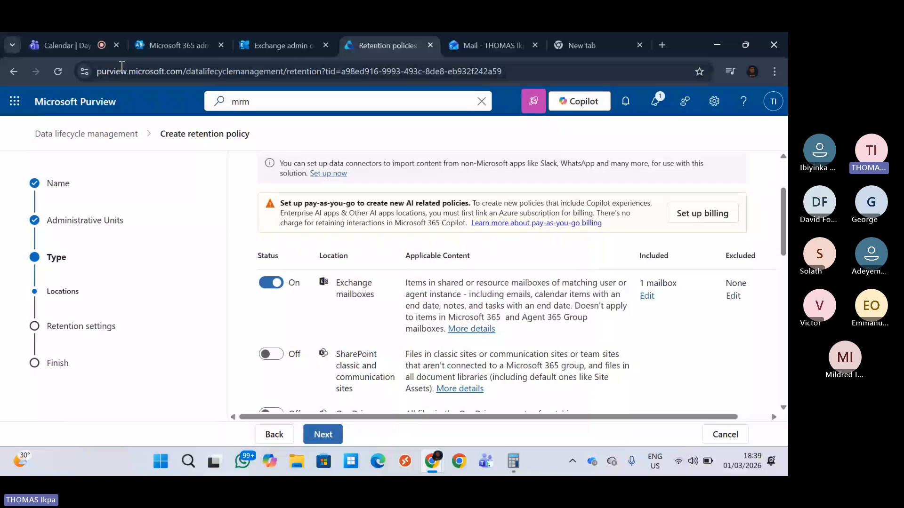
pyautogui.click(90, 46)
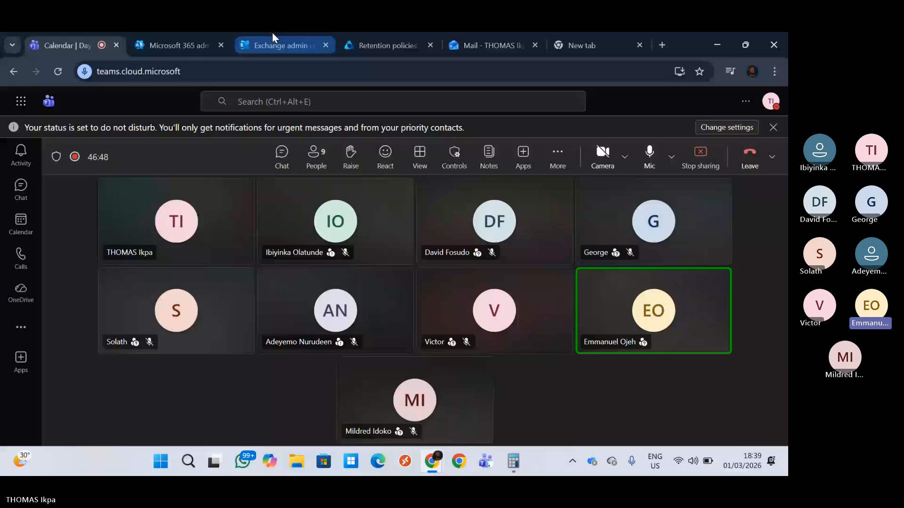
pyautogui.click(354, 34)
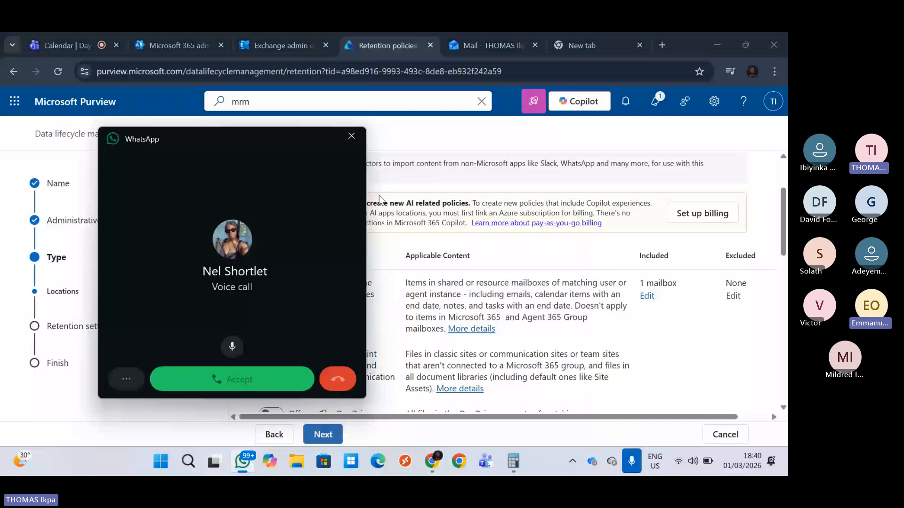
pyautogui.click(349, 137)
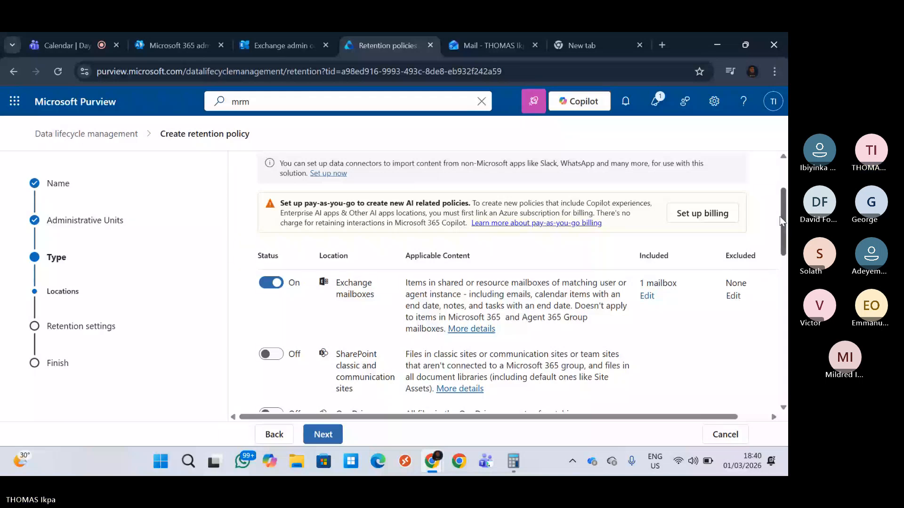
pyautogui.moveTo(779, 216); pyautogui.dragTo(781, 231)
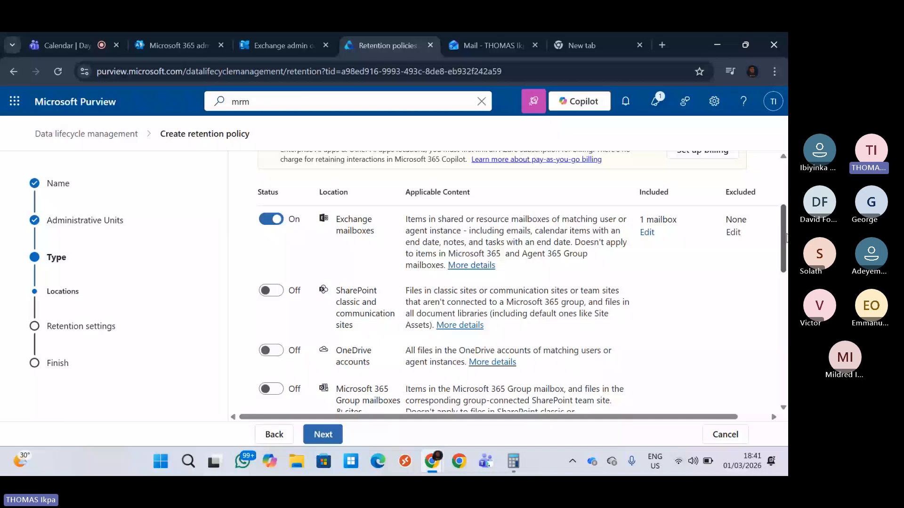
pyautogui.moveTo(784, 238); pyautogui.dragTo(781, 228)
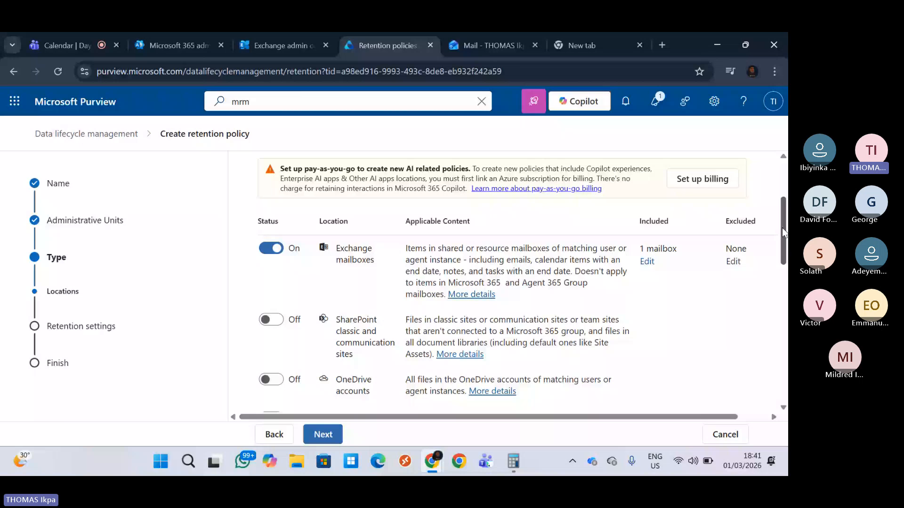
pyautogui.moveTo(783, 231); pyautogui.dragTo(781, 224)
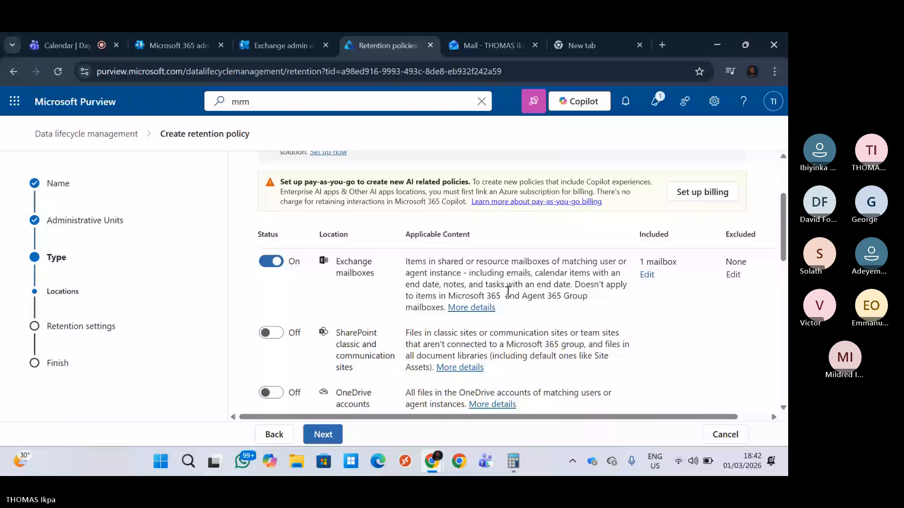
# Clear the administrator's mailbox from the Exchange inclusion list to cover all mailboxes, and reopen the list to review the available mailboxes
pyautogui.click(646, 274)
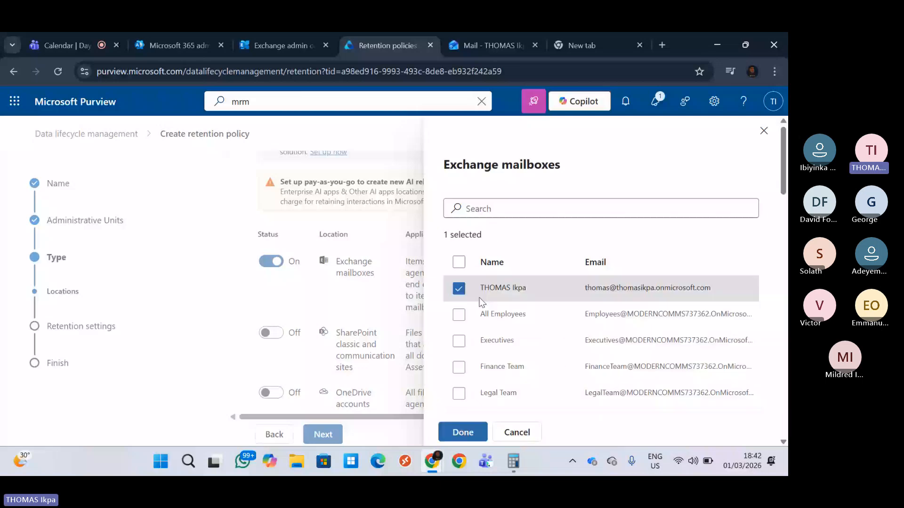
pyautogui.click(463, 433)
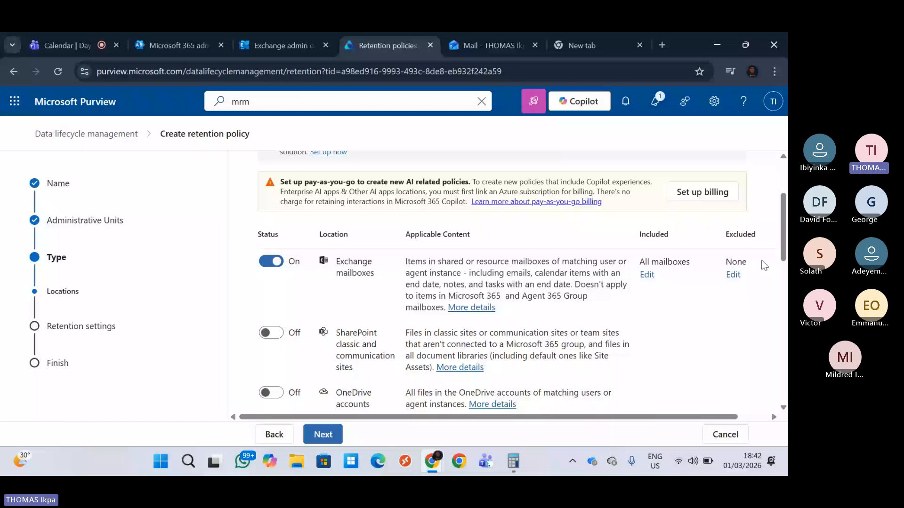
pyautogui.moveTo(631, 286); pyautogui.dragTo(647, 276)
pyautogui.click(647, 275)
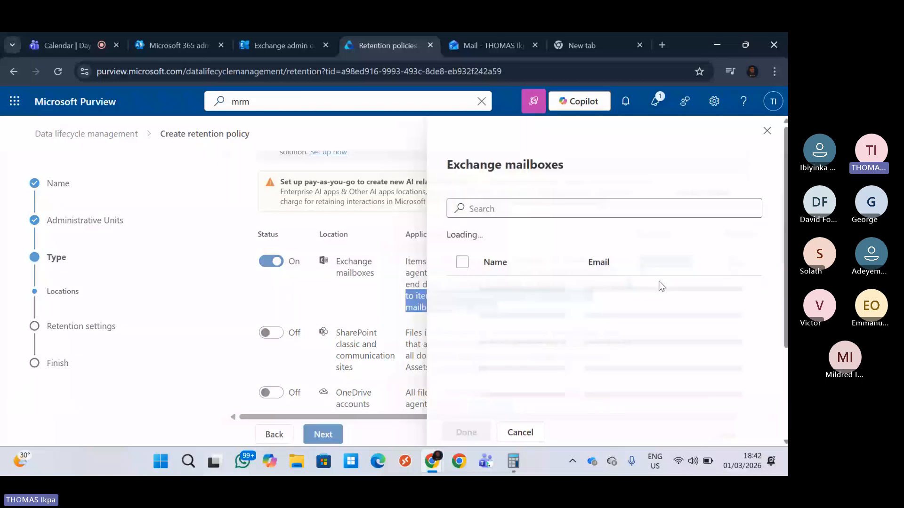
pyautogui.rightClick(662, 163)
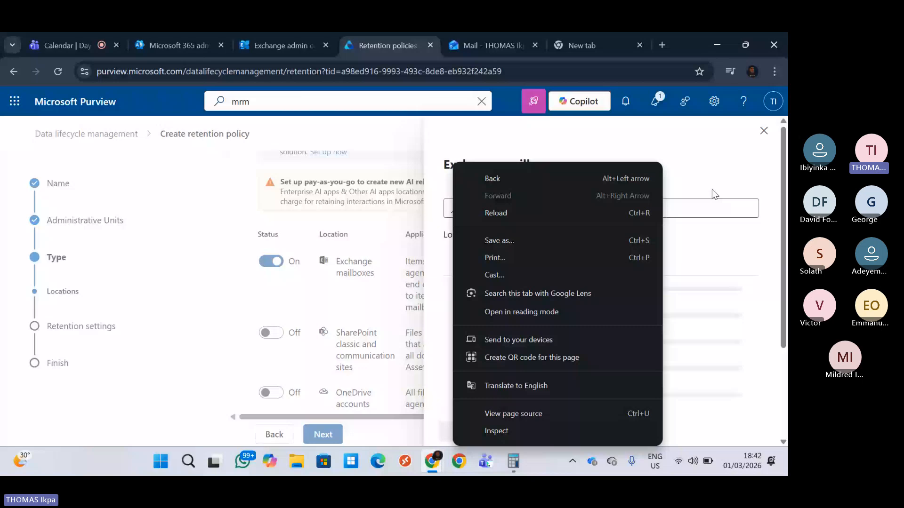
pyautogui.click(711, 189)
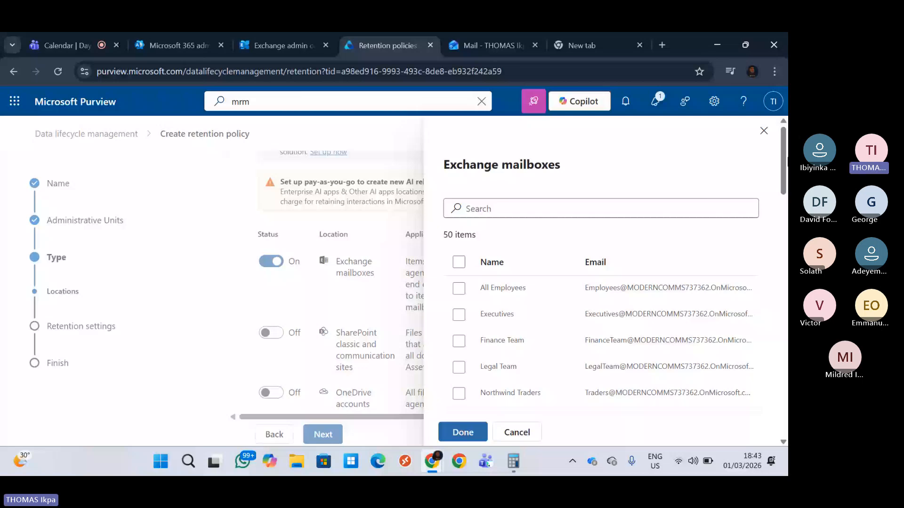
pyautogui.click(280, 333)
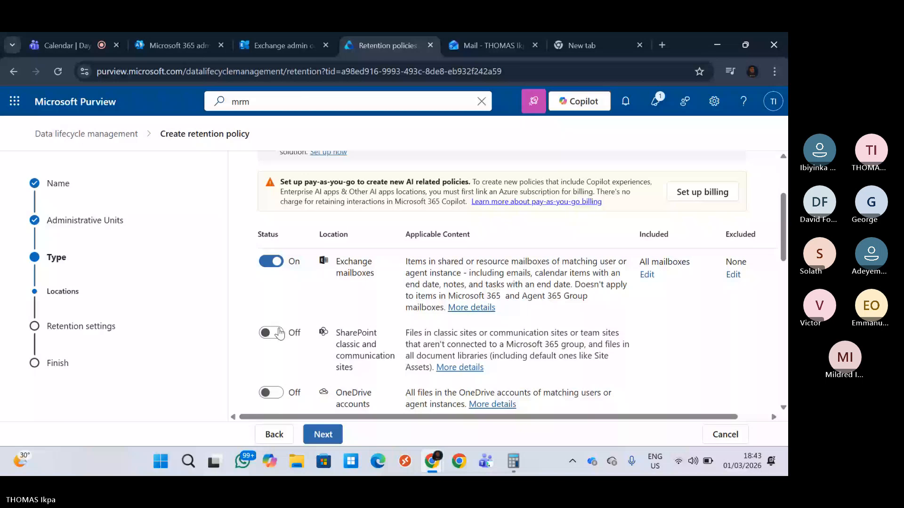
# Turn on the SharePoint classic and communication sites and OneDrive accounts locations, and continue to the retention settings
pyautogui.click(280, 333)
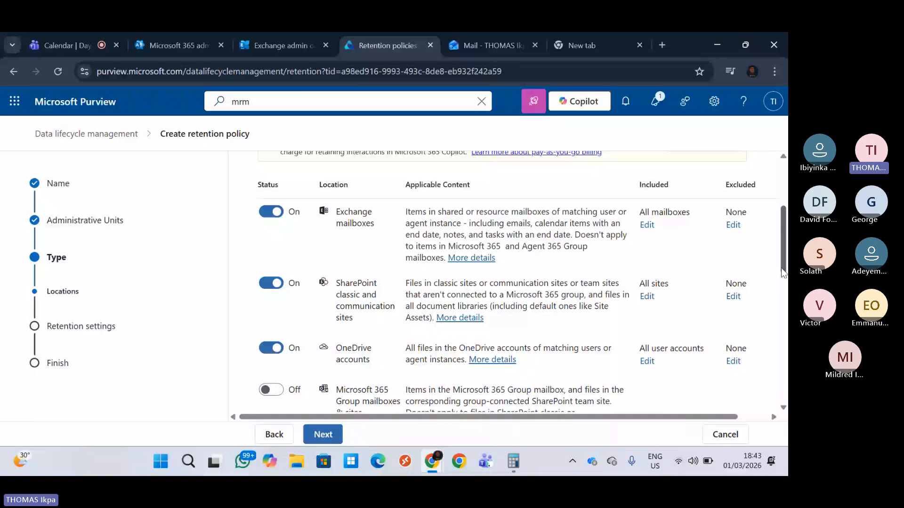
pyautogui.moveTo(781, 269); pyautogui.dragTo(781, 273)
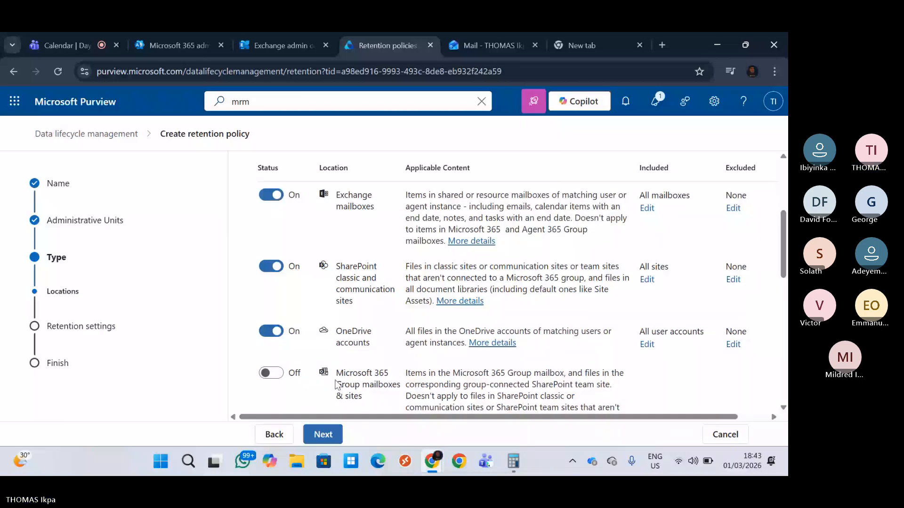
pyautogui.click(322, 434)
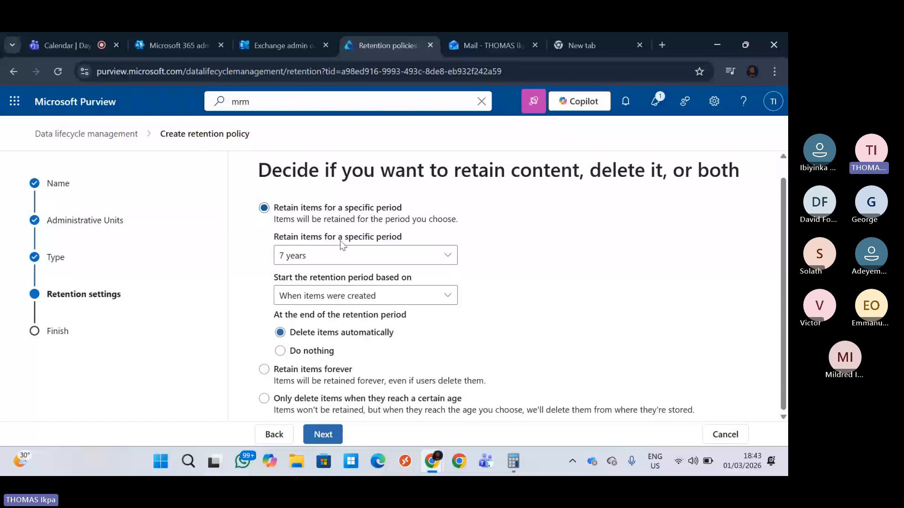
# Choose a Custom period for retaining items and set it to 1000 years
pyautogui.click(434, 252)
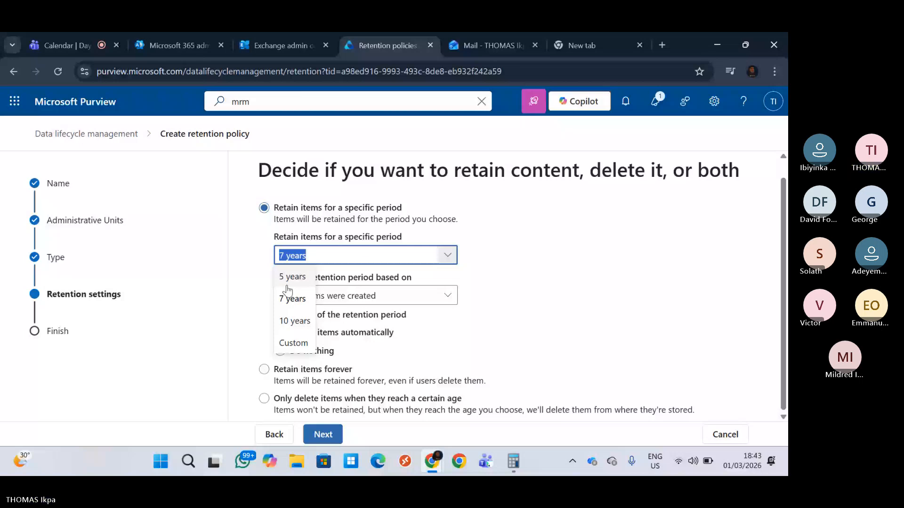
pyautogui.click(293, 344)
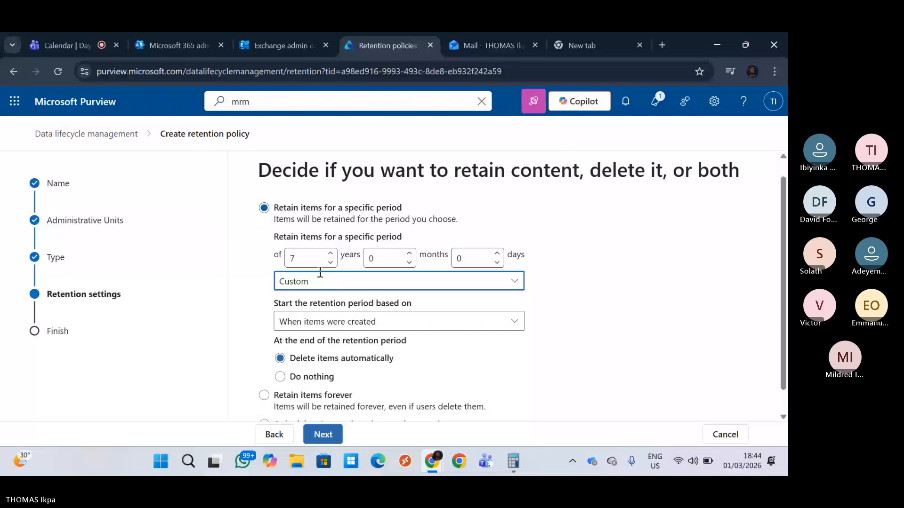
pyautogui.click(330, 262)
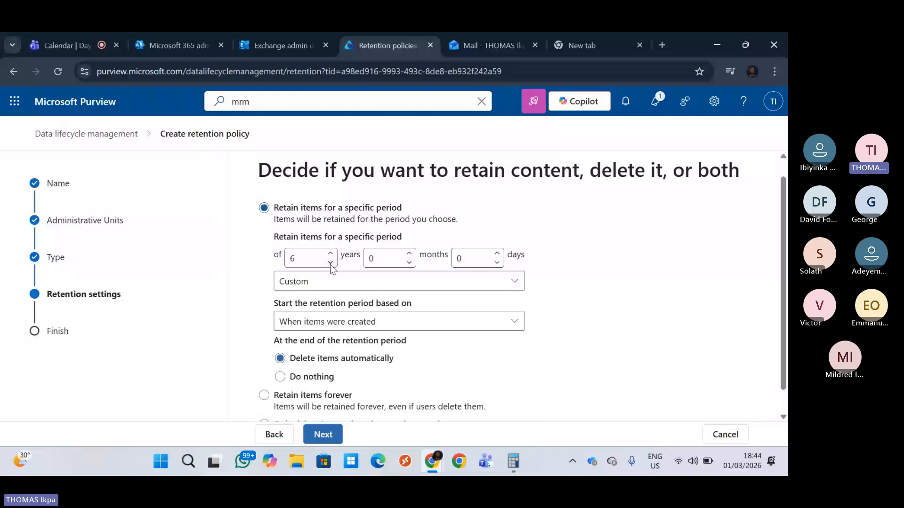
pyautogui.click(331, 265)
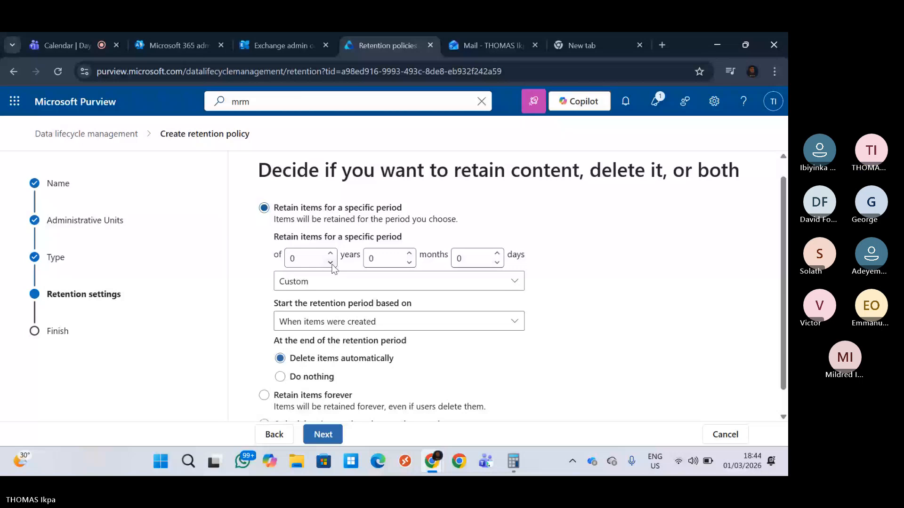
pyautogui.click(331, 254)
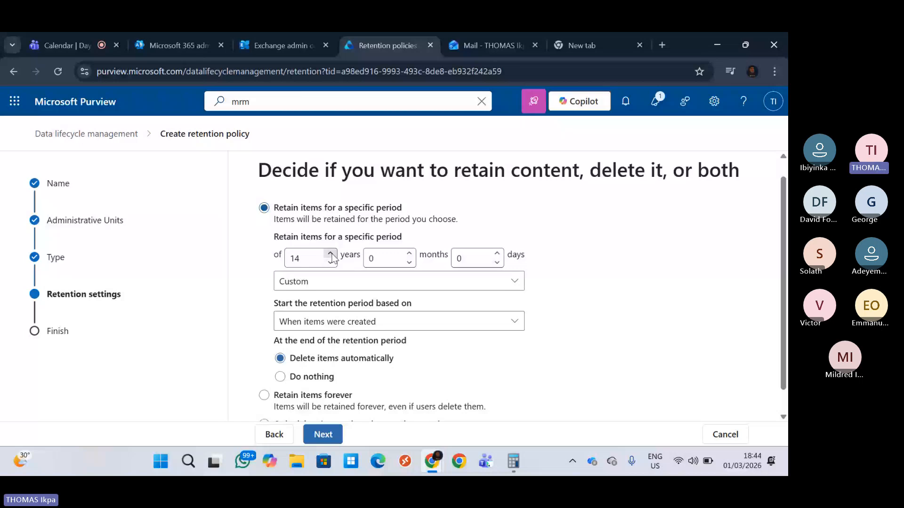
pyautogui.click(331, 254)
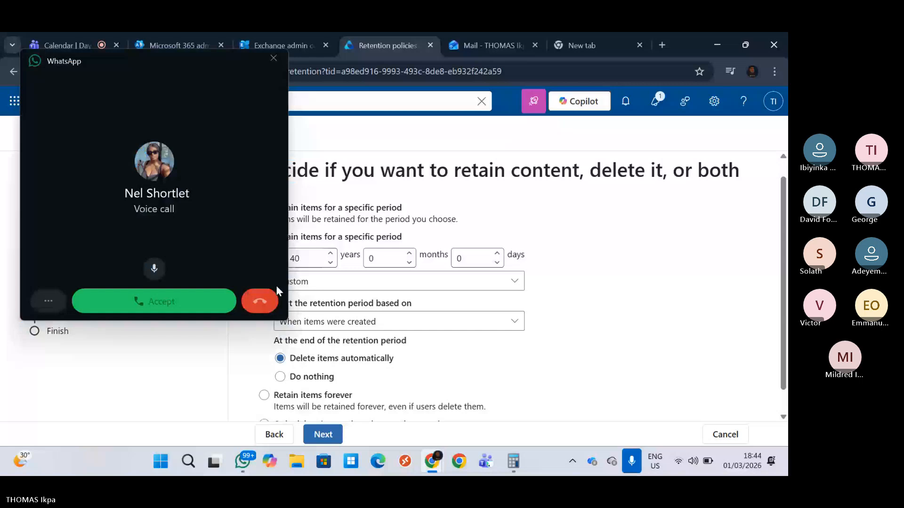
pyautogui.doubleClick(308, 260)
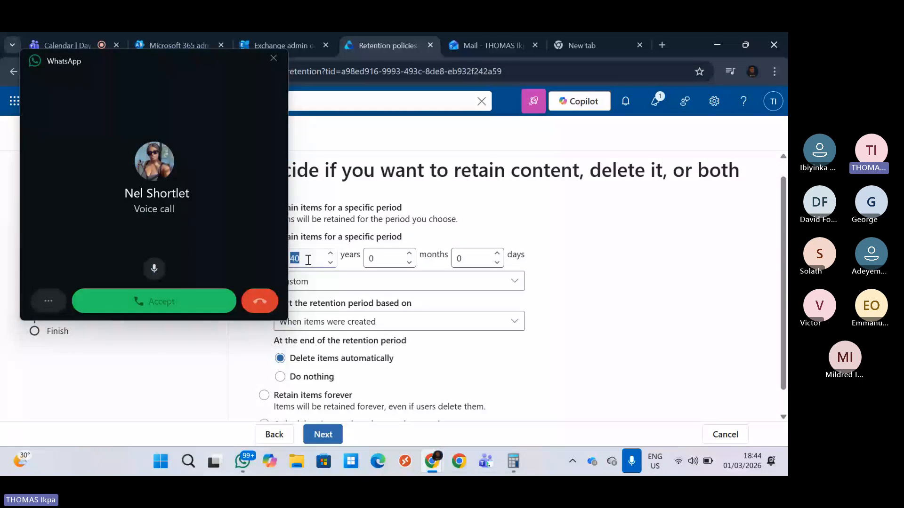
pyautogui.write('1000')
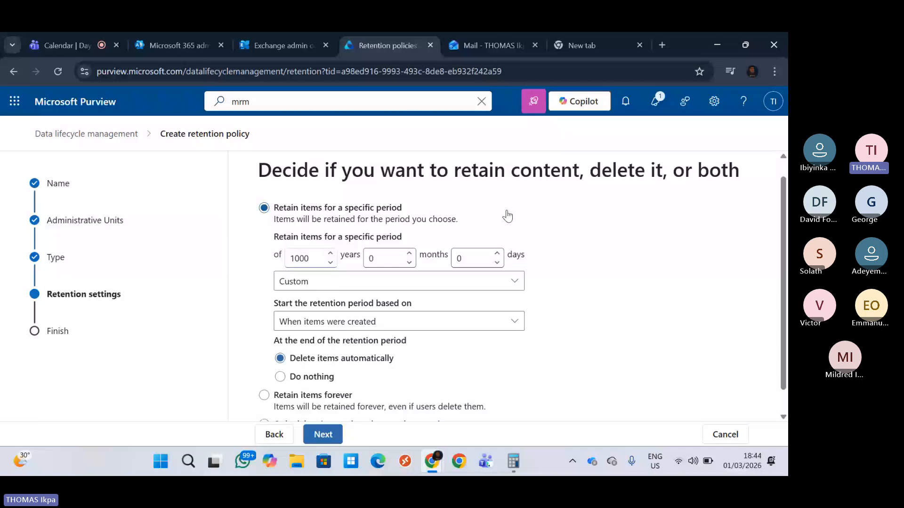
# Set the custom retention period to 0 years, 0 months and 20 days
pyautogui.click(351, 262)
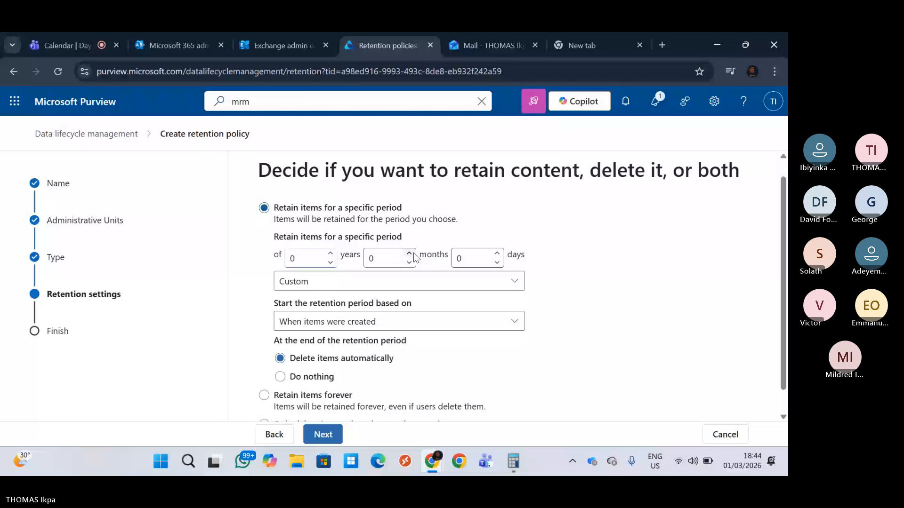
pyautogui.doubleClick(409, 253)
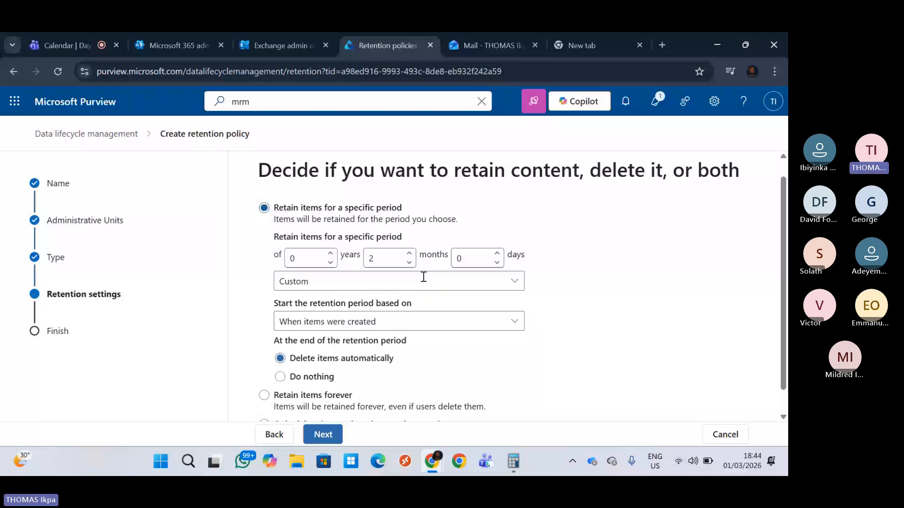
pyautogui.doubleClick(385, 256)
pyautogui.write('0')
pyautogui.doubleClick(471, 259)
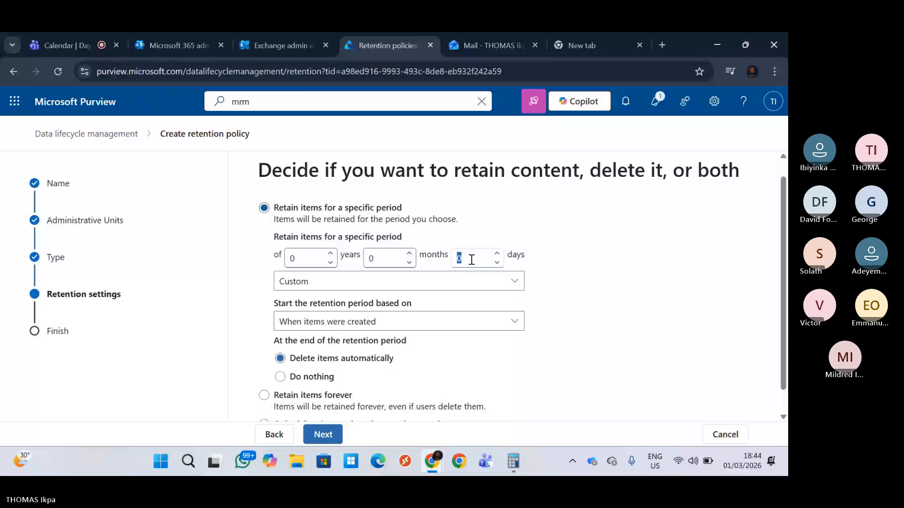
pyautogui.write('20')
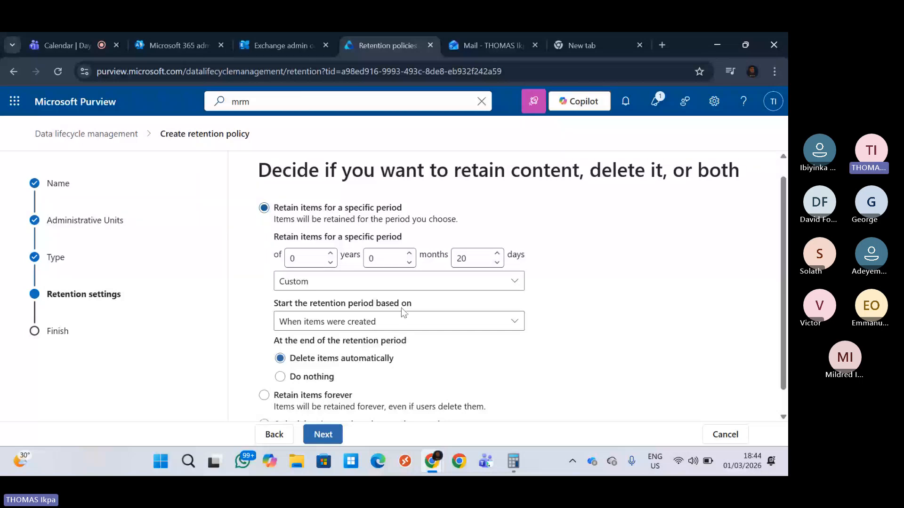
# Start the retention period when items were created and have items deleted automatically when it ends
pyautogui.click(440, 315)
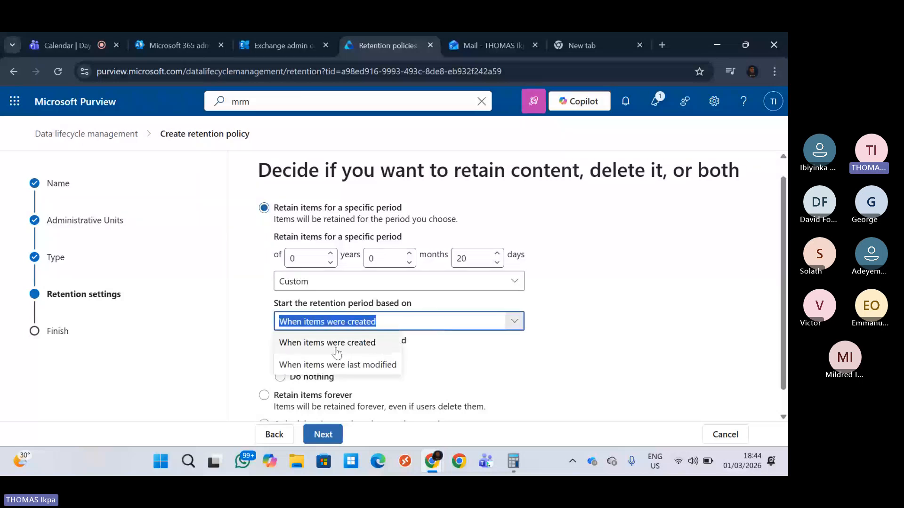
pyautogui.click(363, 348)
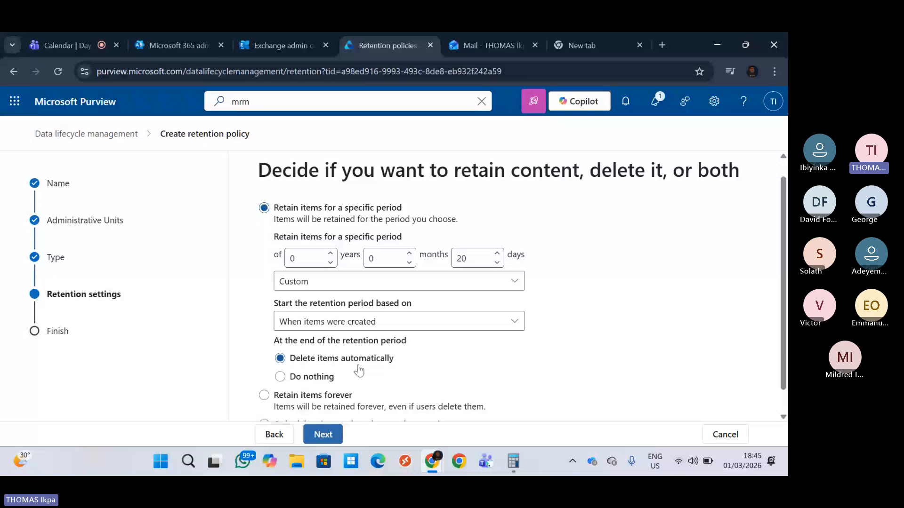
pyautogui.click(280, 378)
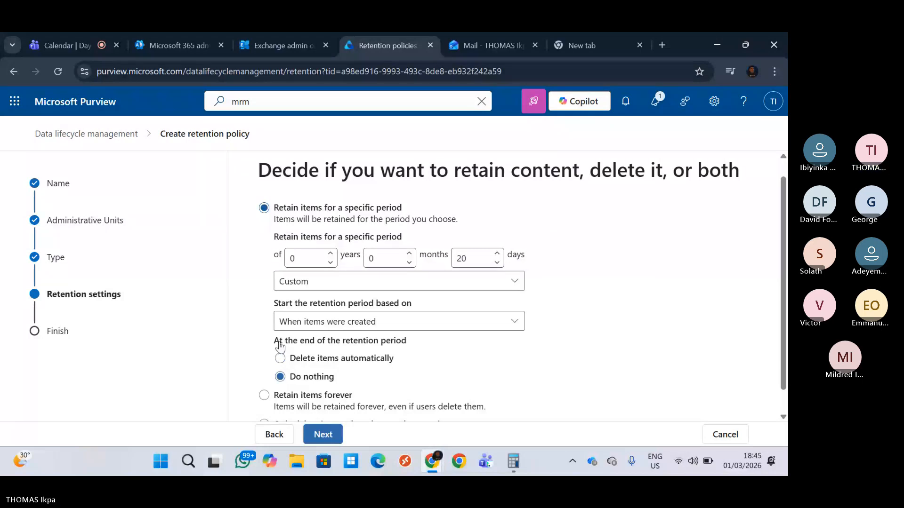
pyautogui.click(280, 358)
# Preview the options to retain items forever and to only delete at a certain age, then reselect retention for a specific period
pyautogui.scroll(-1, 784, 273)
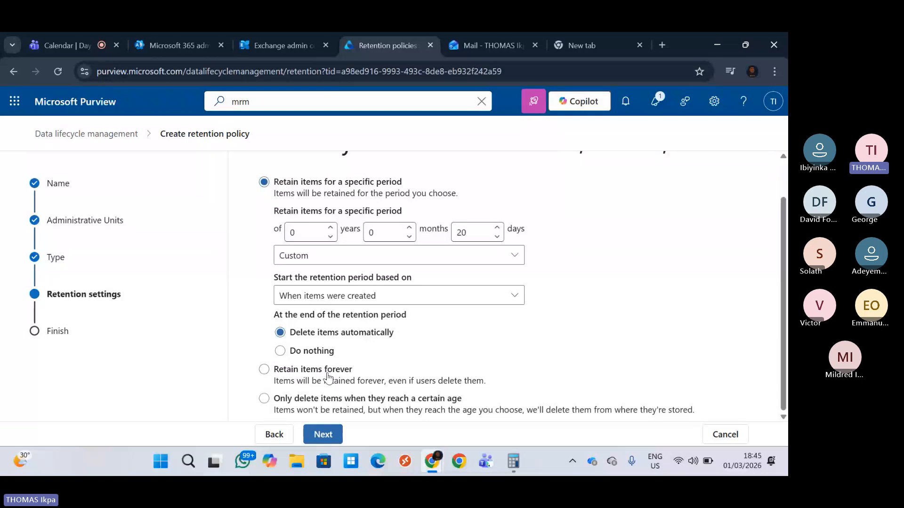
pyautogui.click(263, 370)
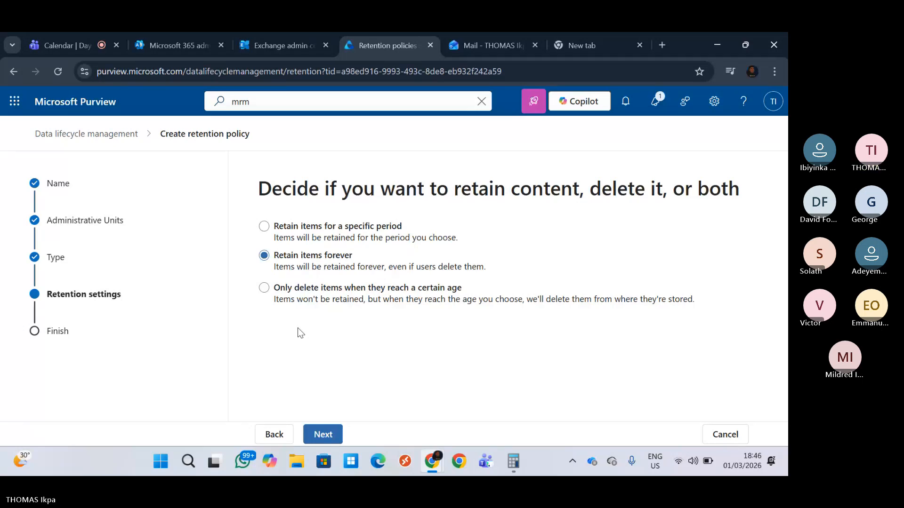
pyautogui.click(266, 290)
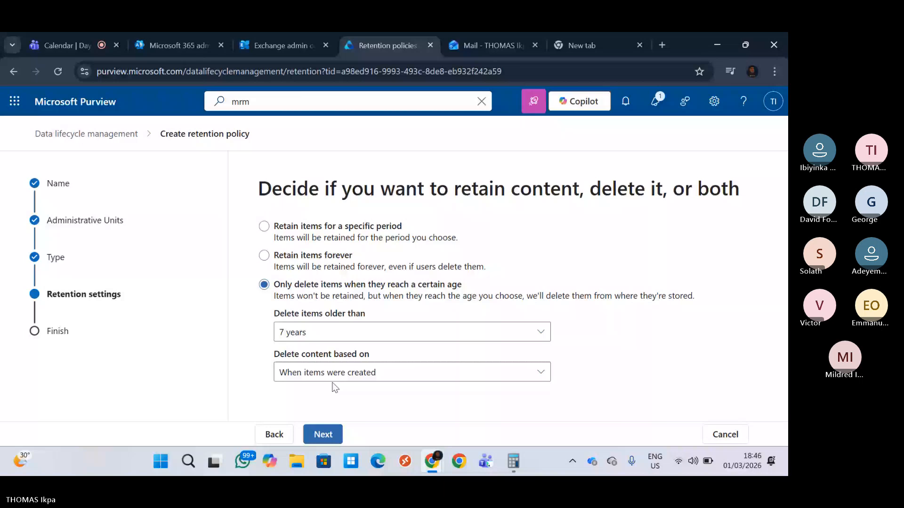
pyautogui.click(274, 235)
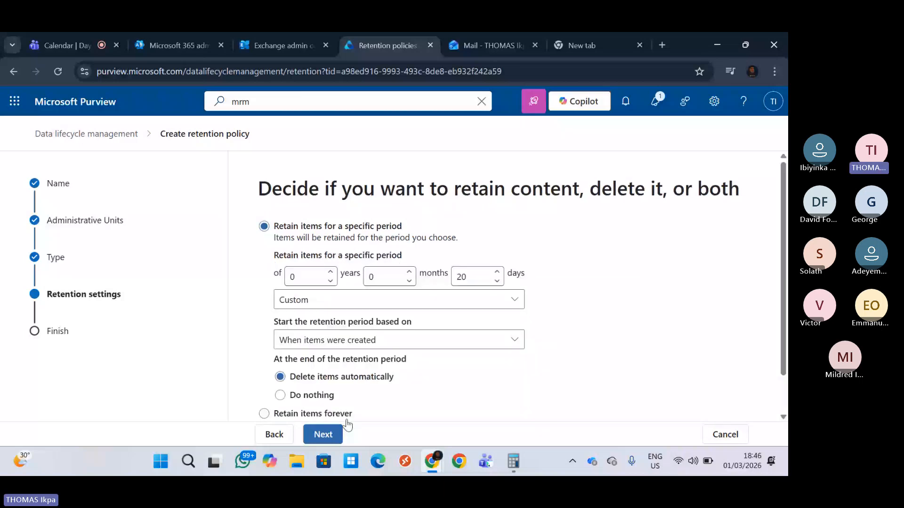
# Proceed to the policy summary, review it, submit the retention policy and close the finished wizard
pyautogui.click(324, 432)
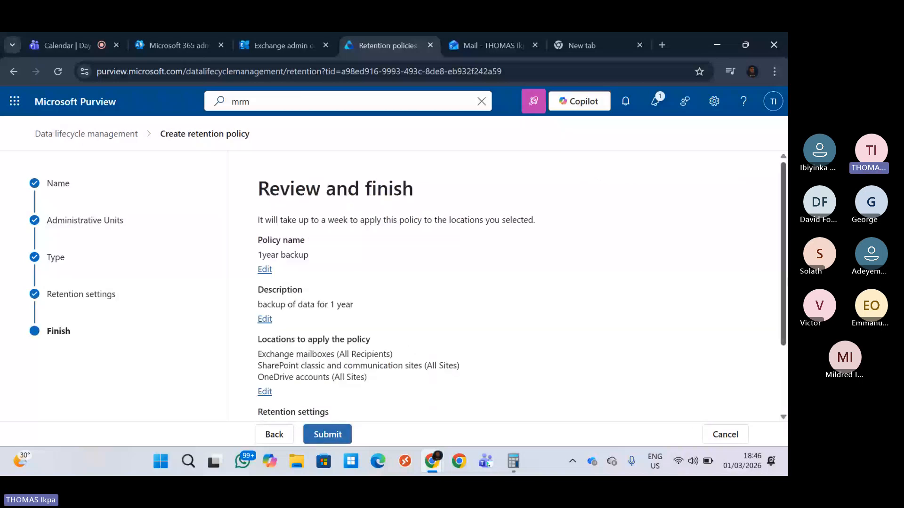
pyautogui.scroll(-2, 332, 424)
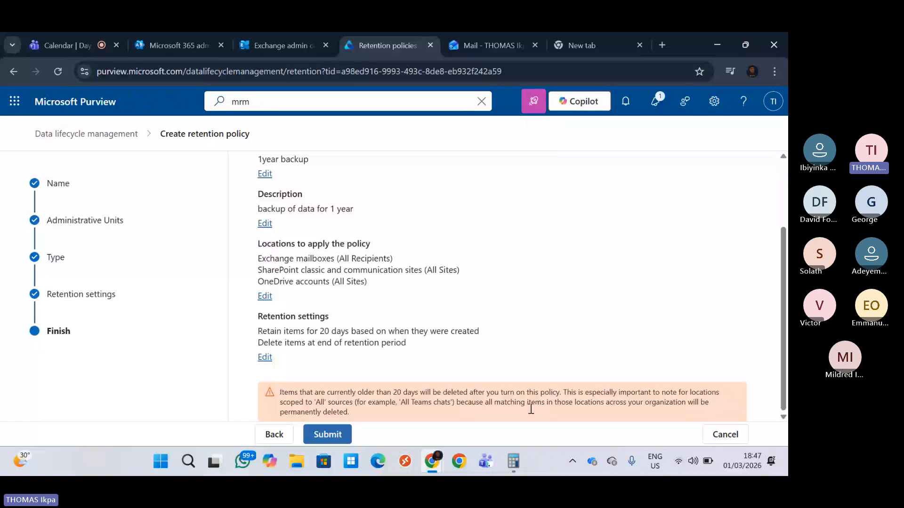
pyautogui.click(333, 434)
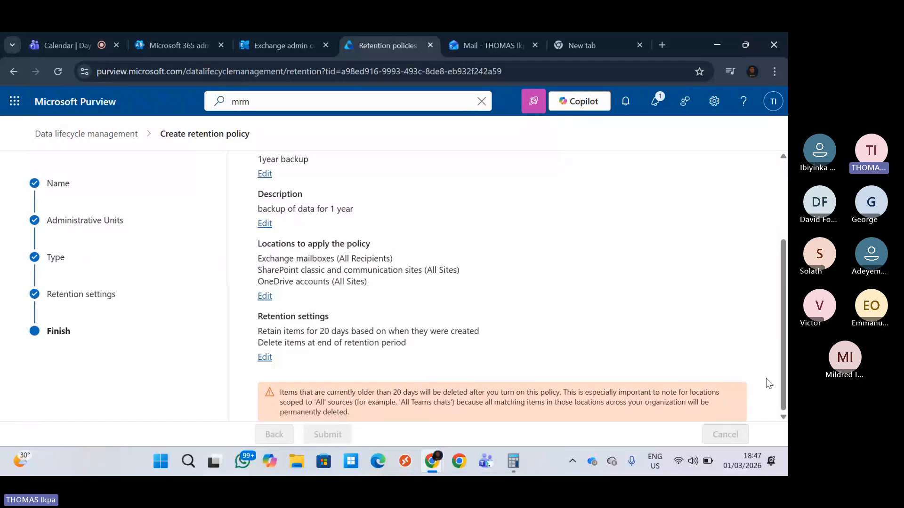
pyautogui.moveTo(787, 319)
pyautogui.mouseDown()
pyautogui.moveTo(787, 292)
pyautogui.moveTo(787, 307)
pyautogui.mouseUp()
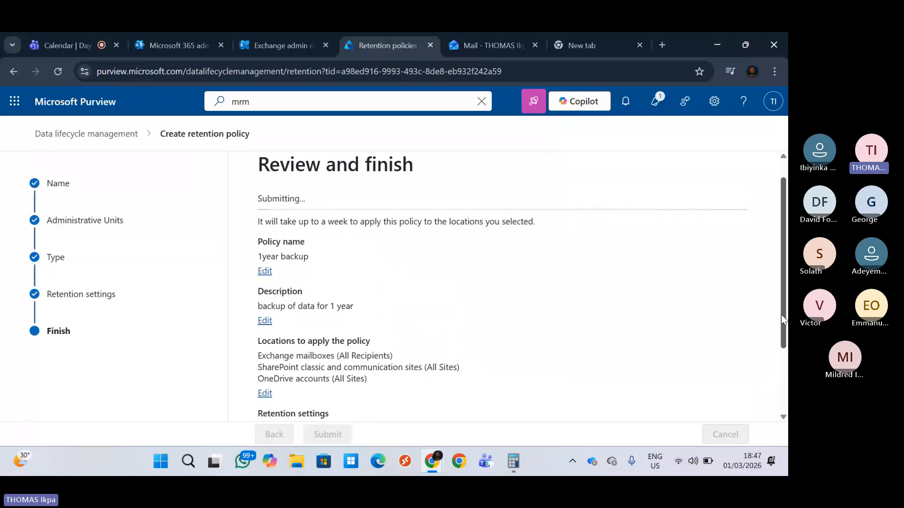
pyautogui.moveTo(781, 315); pyautogui.dragTo(783, 293)
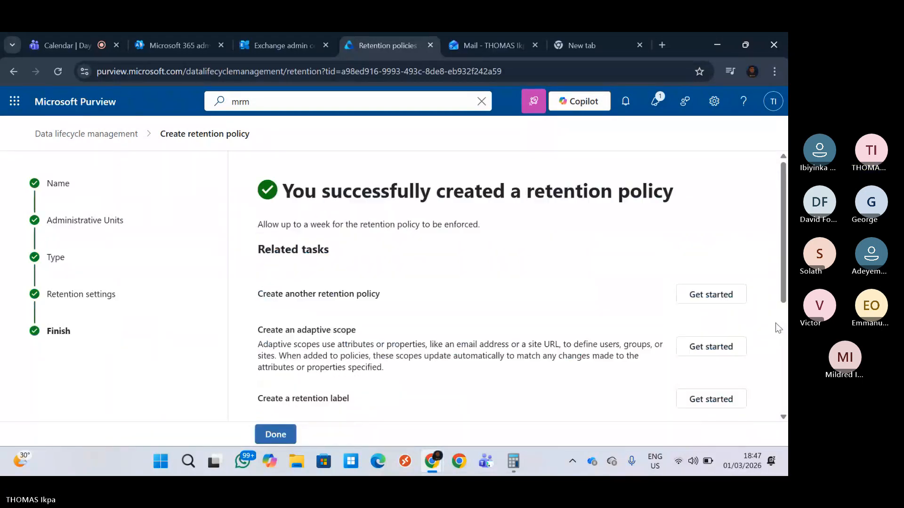
pyautogui.scroll(-3, 413, 375)
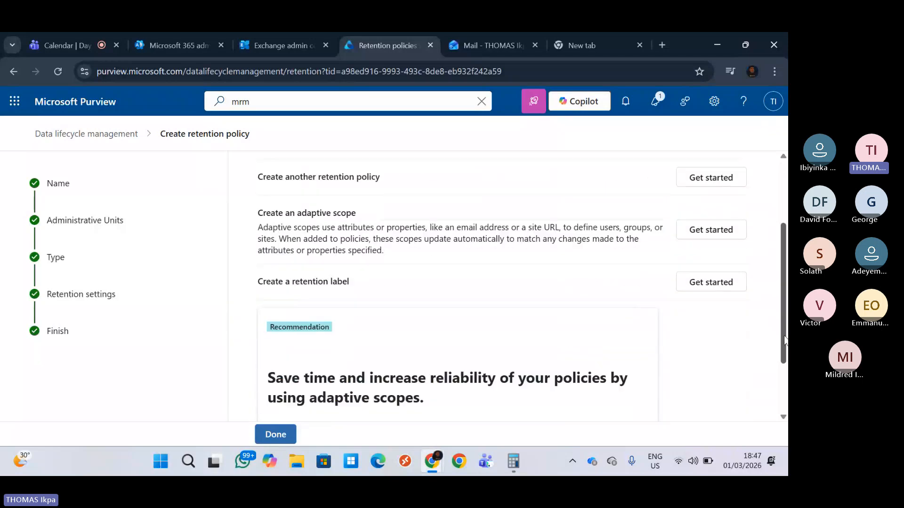
pyautogui.click(282, 435)
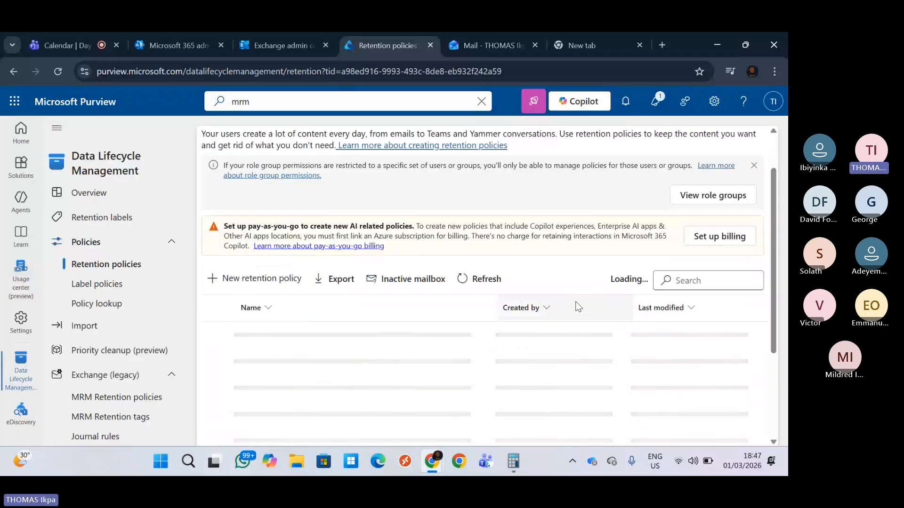
# Examine the status, locations and retention settings of the 1year backup policy, and return to the retention policies list
pyautogui.scroll(-2, 772, 325)
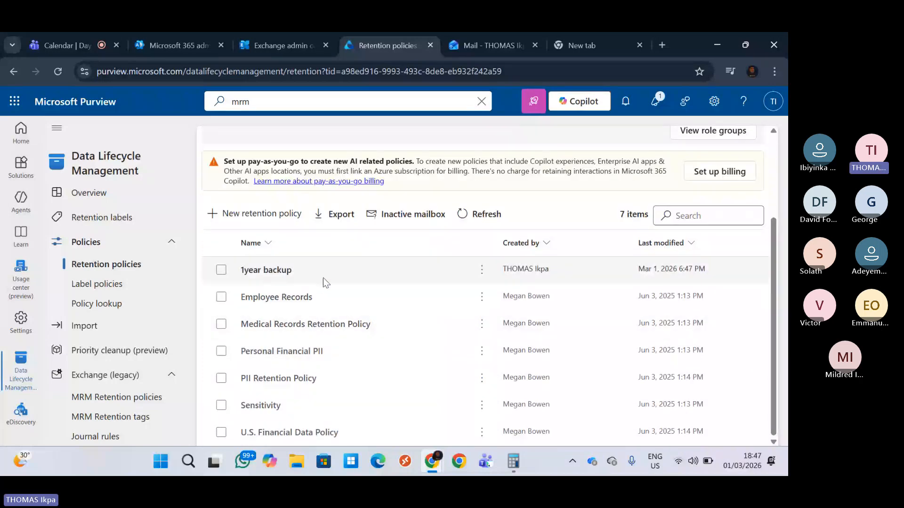
pyautogui.click(257, 272)
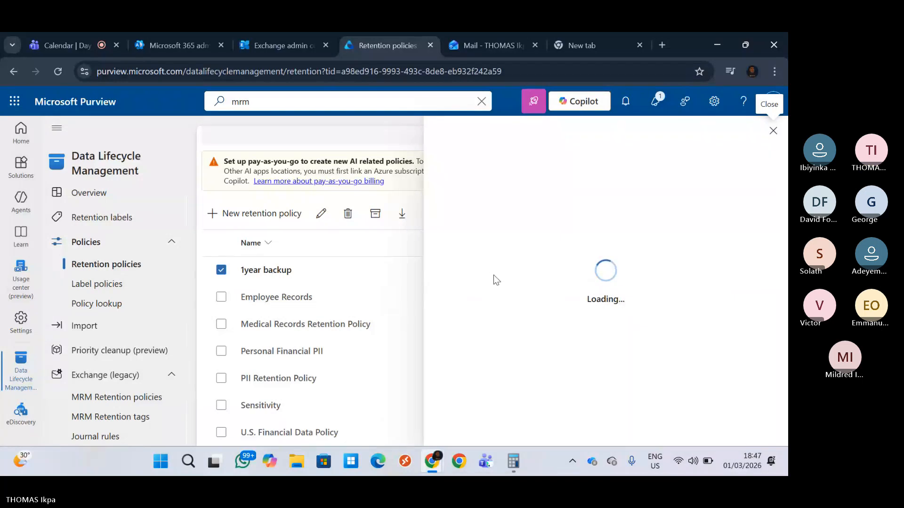
pyautogui.scroll(-2, 784, 334)
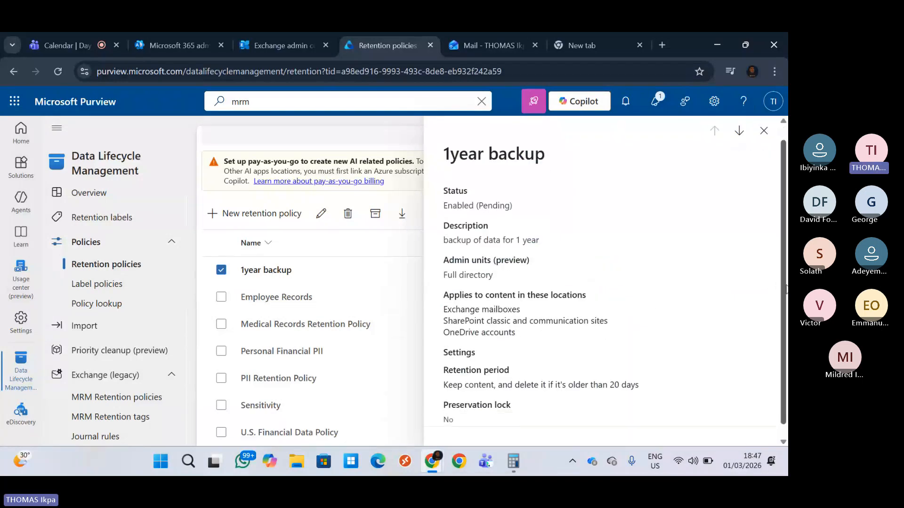
pyautogui.scroll(2, 651, 222)
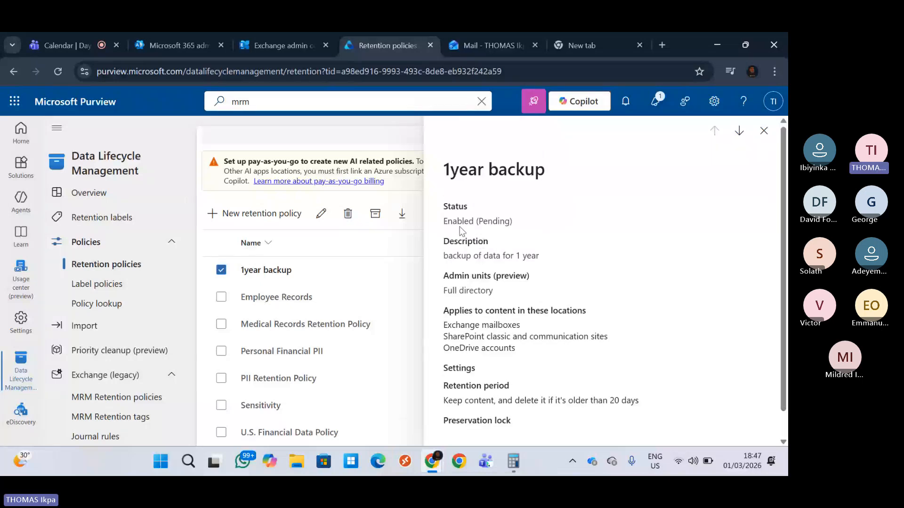
pyautogui.moveTo(458, 241); pyautogui.dragTo(483, 241)
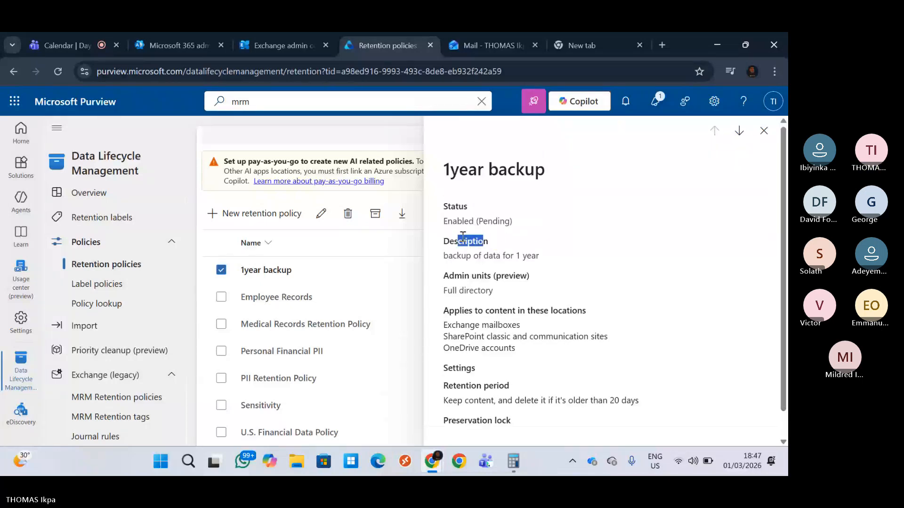
pyautogui.click(419, 208)
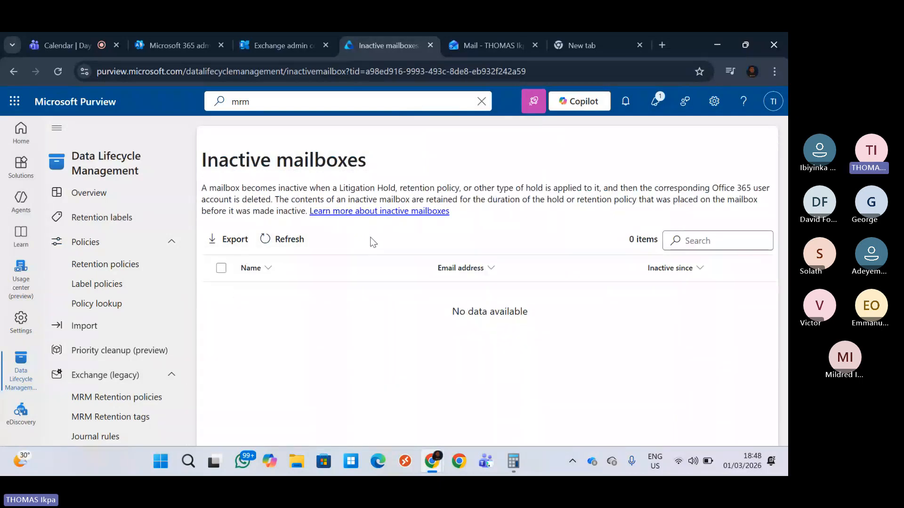
pyautogui.click(151, 267)
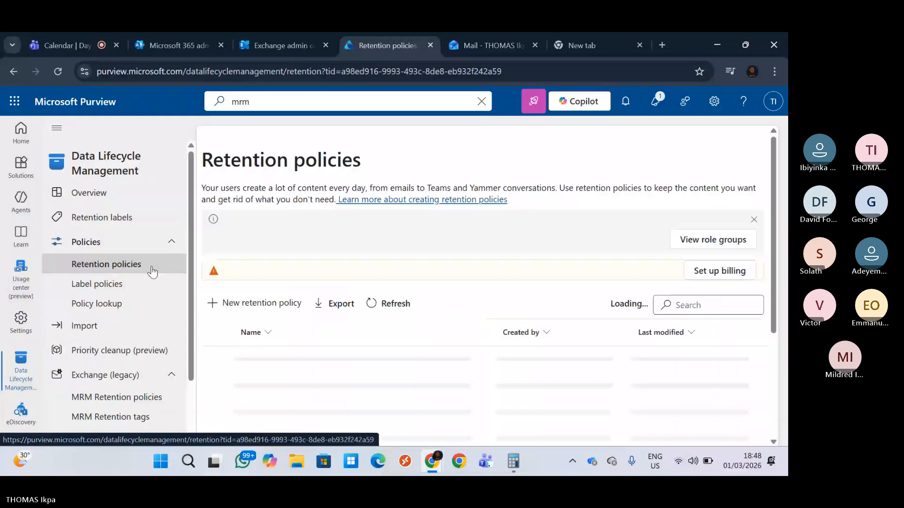
pyautogui.click(86, 47)
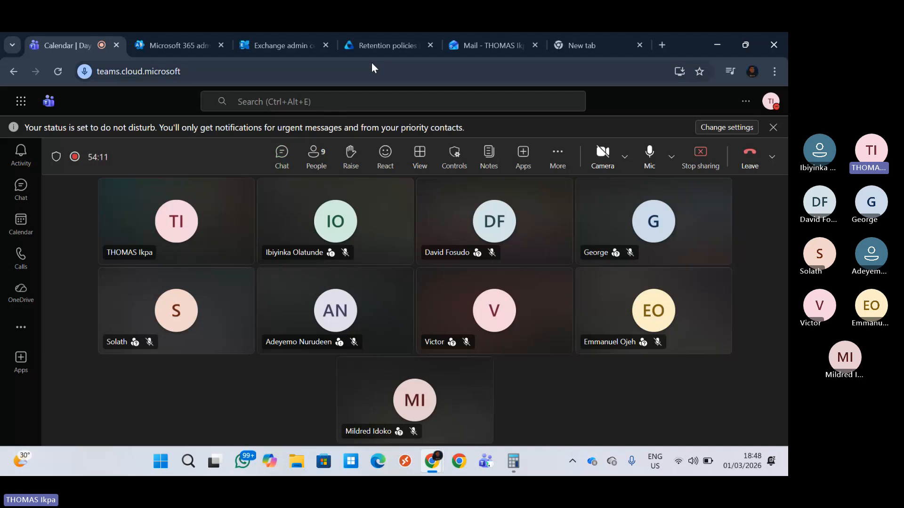
pyautogui.click(389, 43)
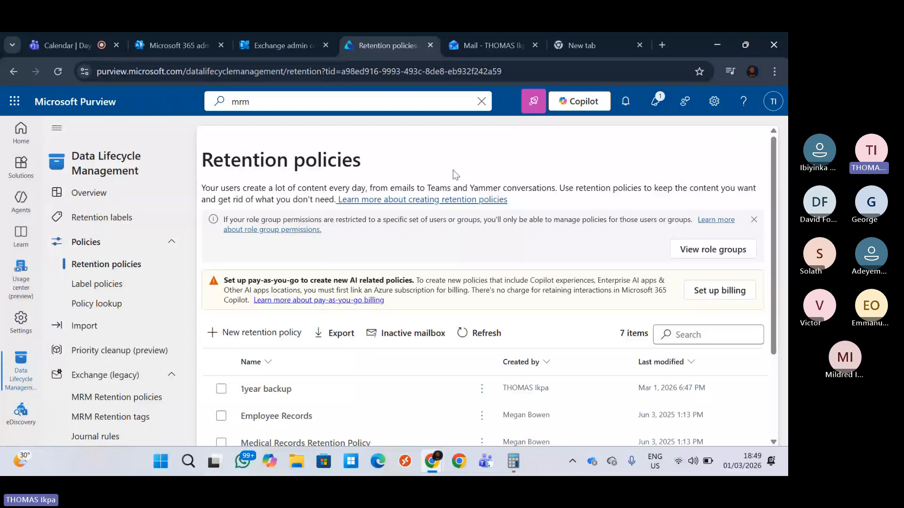
pyautogui.click(77, 47)
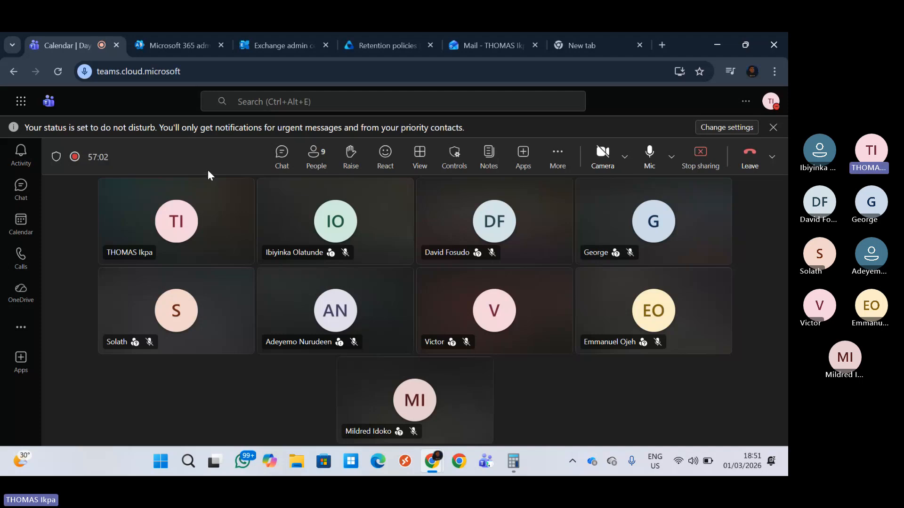
pyautogui.click(268, 45)
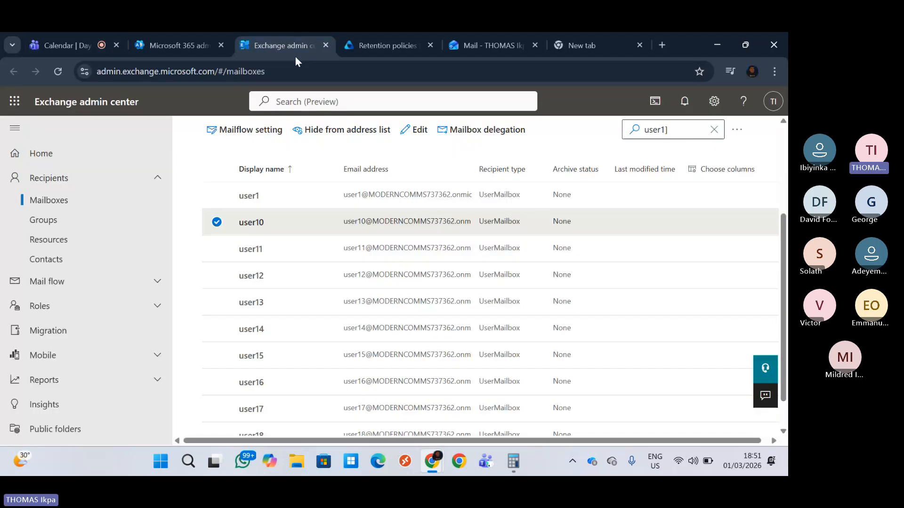
# Switch to the Microsoft 365 admin center and search the active users for the administrator's first name
pyautogui.click(181, 45)
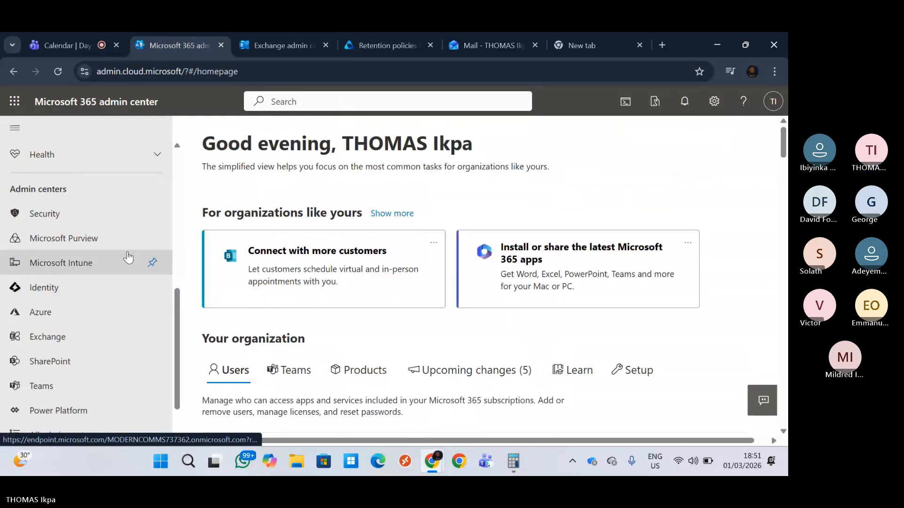
pyautogui.scroll(4, 172, 163)
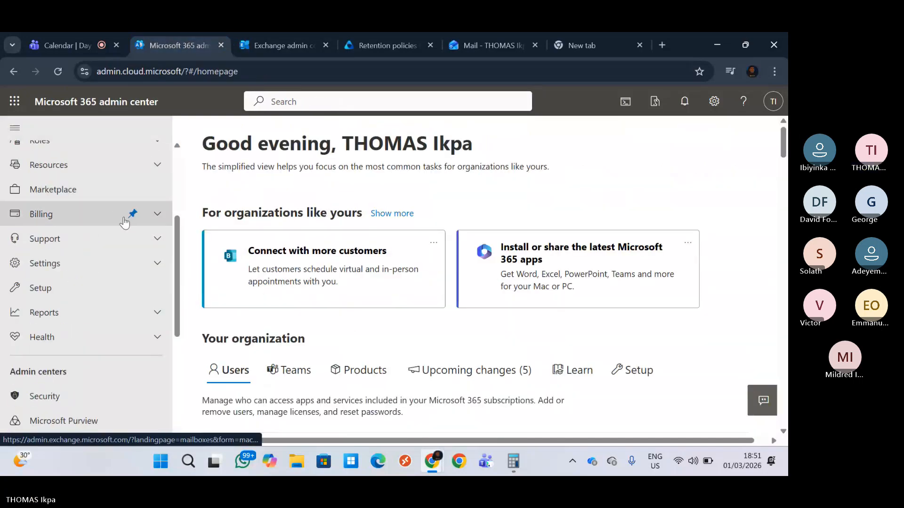
pyautogui.scroll(3, 175, 211)
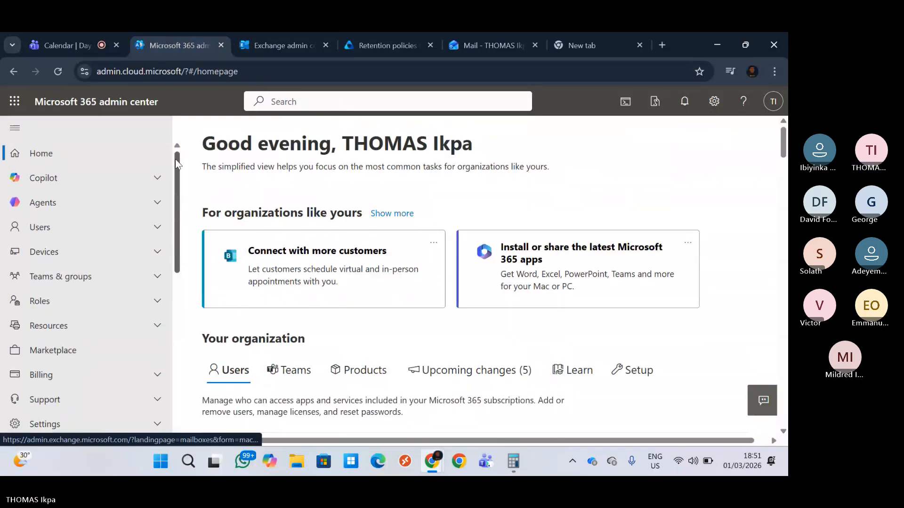
pyautogui.click(95, 228)
pyautogui.click(78, 257)
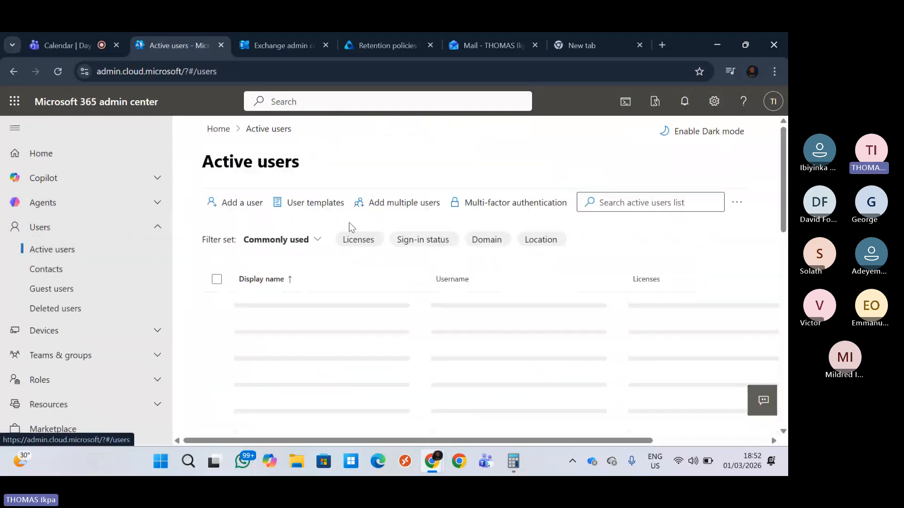
pyautogui.click(665, 284)
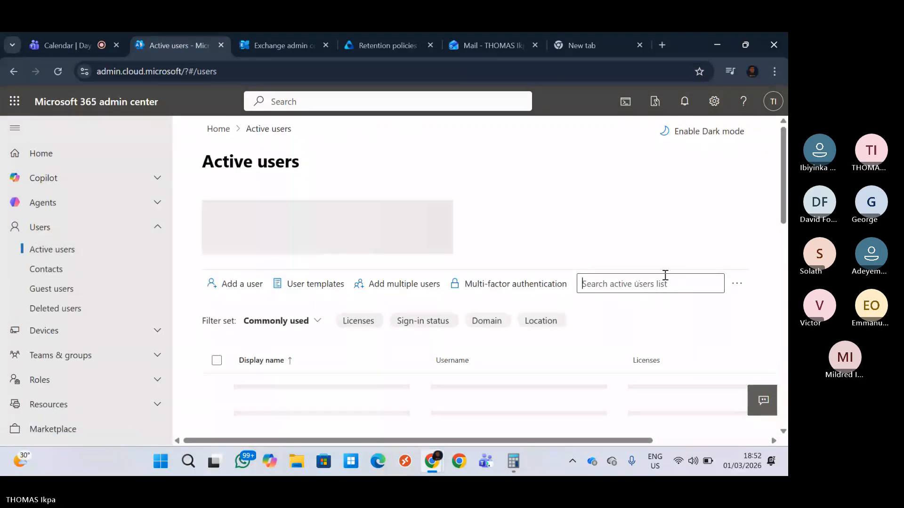
pyautogui.write('thomas')
pyautogui.moveTo(781, 153); pyautogui.dragTo(781, 161)
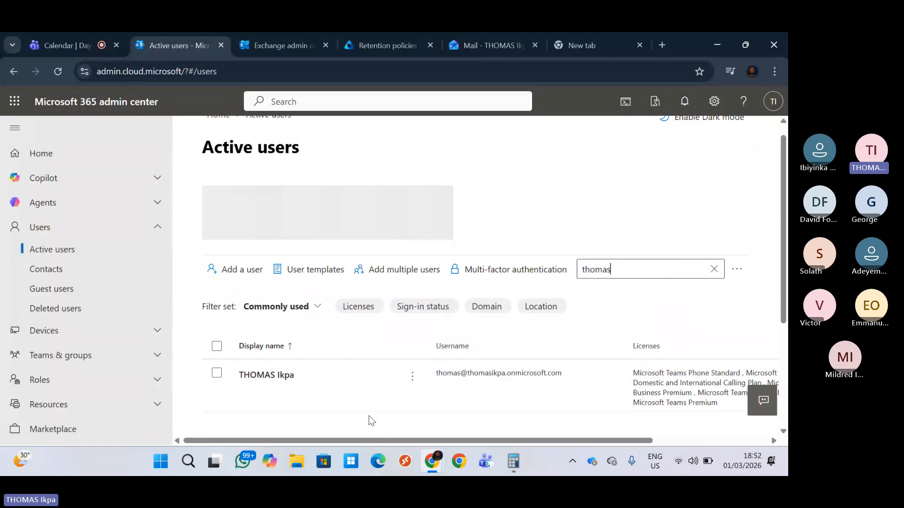
# Open the found user's account details and view the mailbox storage usage
pyautogui.click(284, 379)
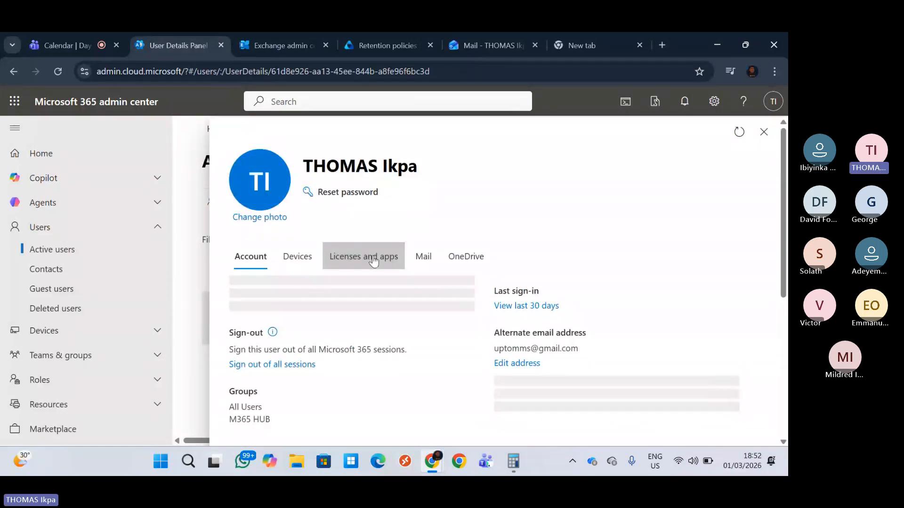
pyautogui.click(423, 256)
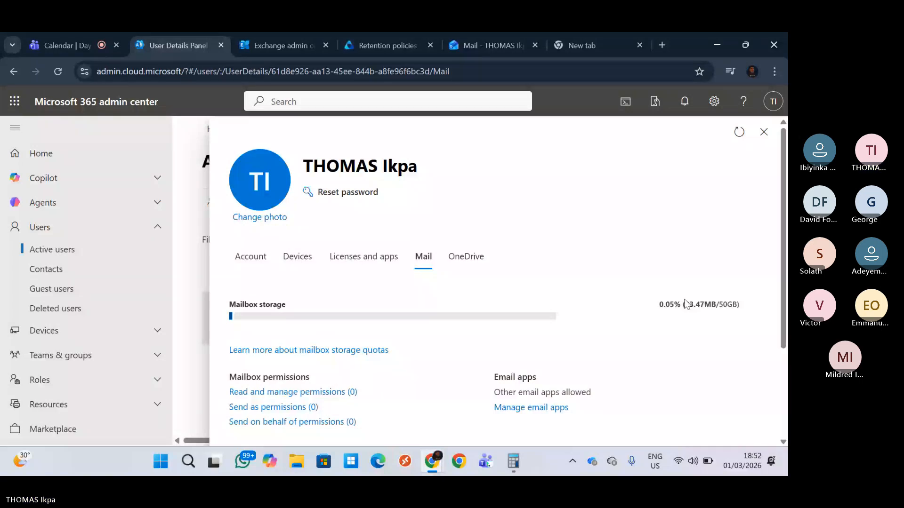
# Switch to Microsoft Purview, search for "content" and go to the eDiscovery cases list
pyautogui.click(386, 44)
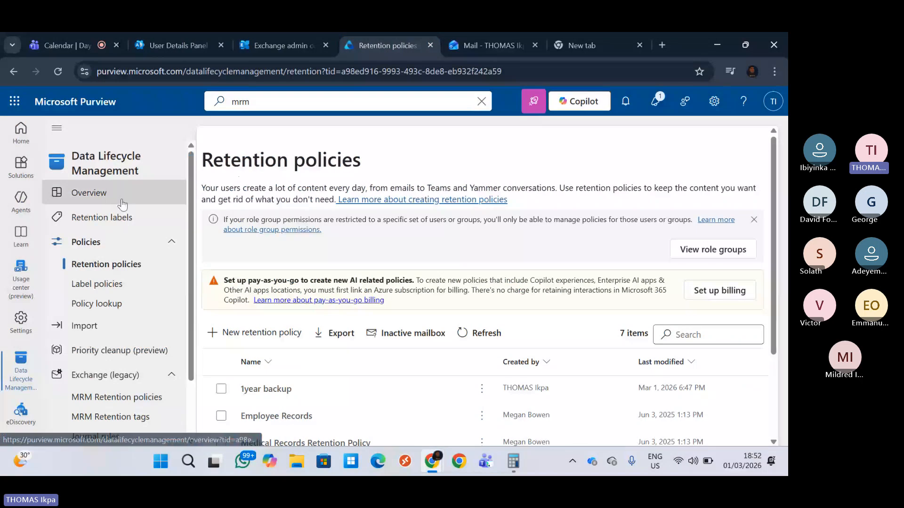
pyautogui.click(257, 106)
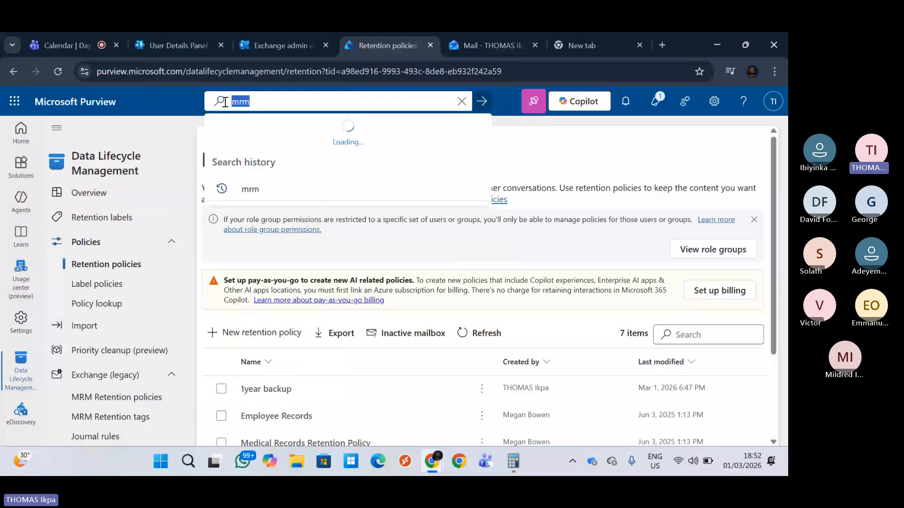
pyautogui.write('content')
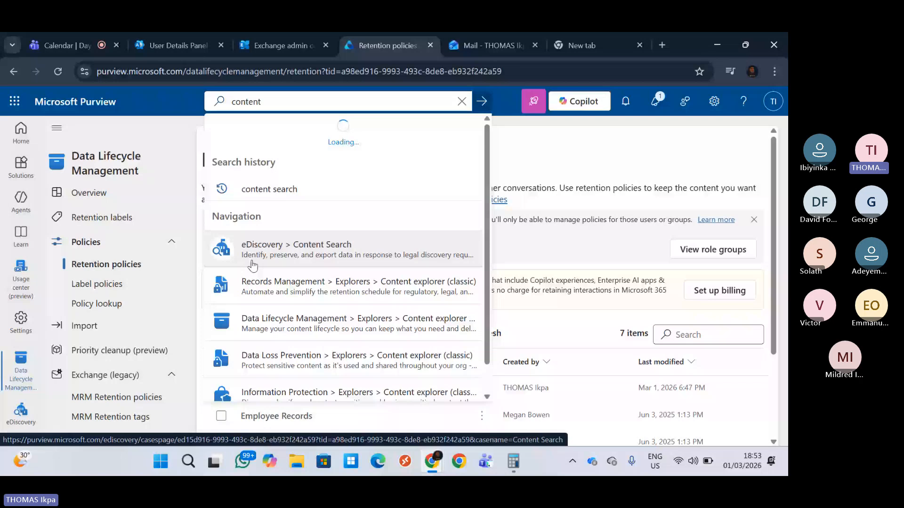
pyautogui.click(328, 242)
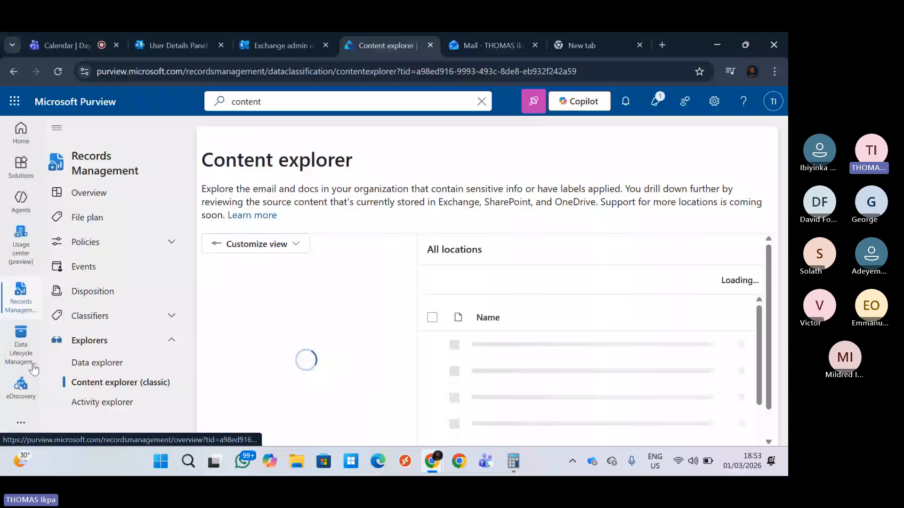
pyautogui.click(20, 391)
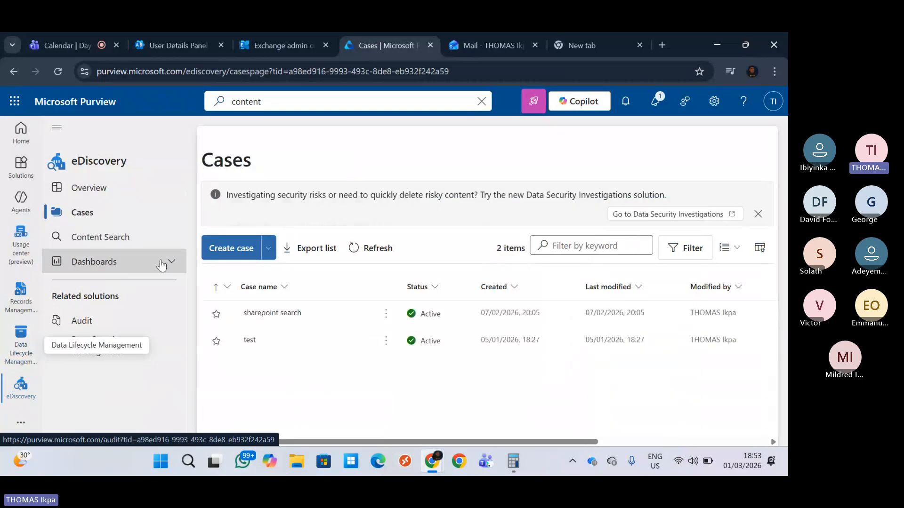
# Start a new eDiscovery case named with the user's first name followed by "Content"
pyautogui.click(229, 252)
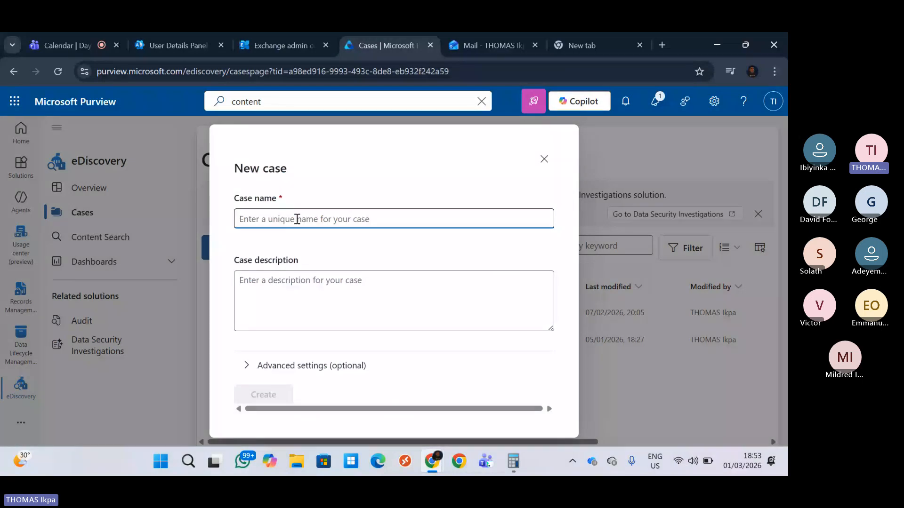
pyautogui.write('Thomas ')
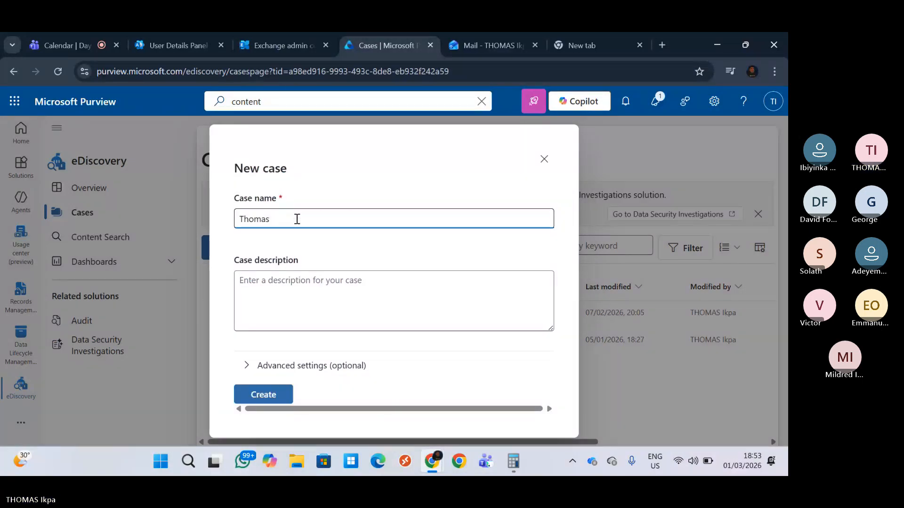
pyautogui.write('Content')
# Enter a case description reading "this is a backup content for" plus the user's first name, and create the case
pyautogui.click(264, 281)
pyautogui.write('thios')
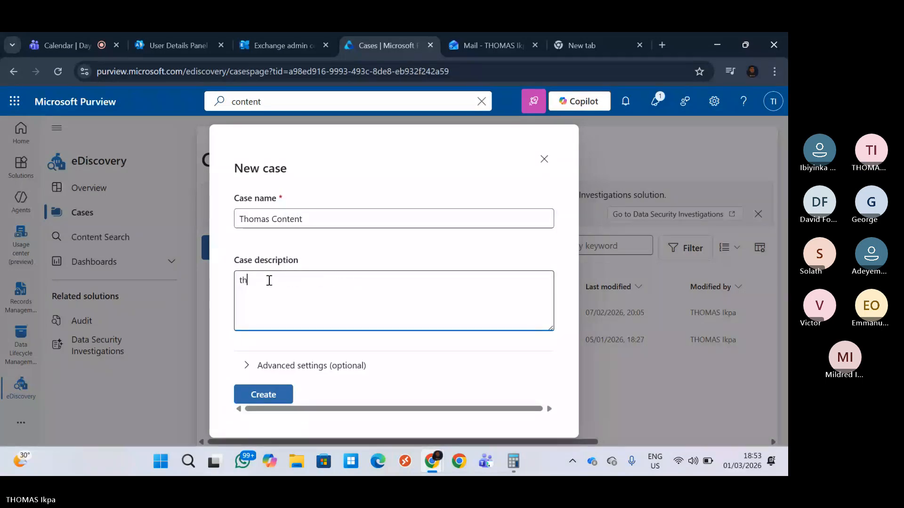
pyautogui.press('BackSpace')
pyautogui.write('o')
pyautogui.write('is a')
pyautogui.write(' back')
pyautogui.write('up ')
pyautogui.write('contene')
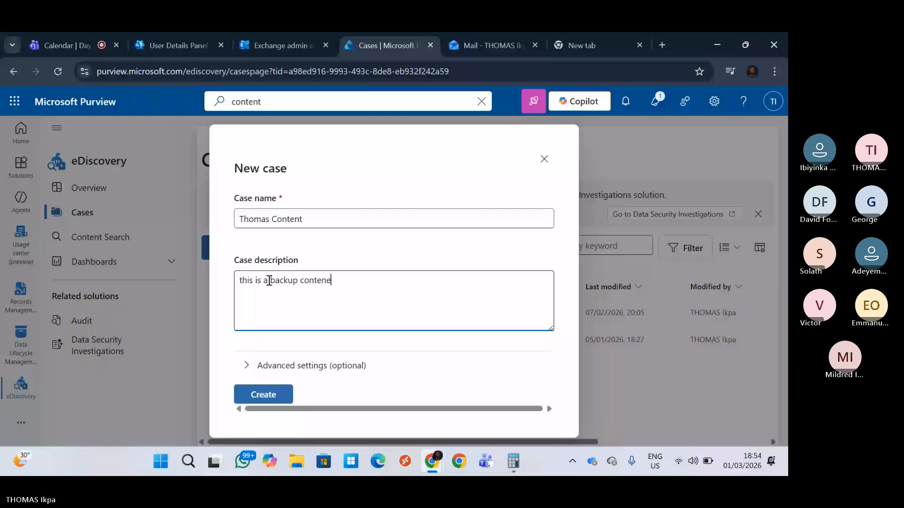
pyautogui.press('BackSpace')
pyautogui.press('BackSpace')
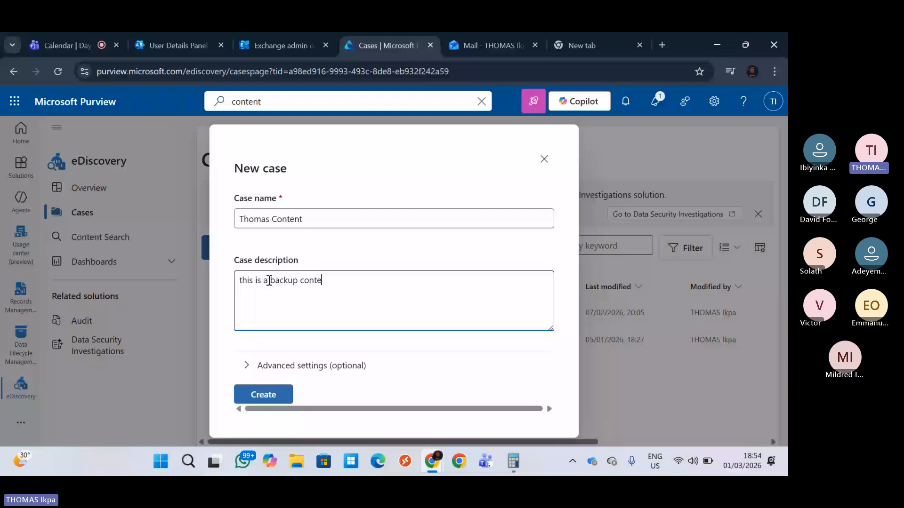
pyautogui.write('nt for thomas')
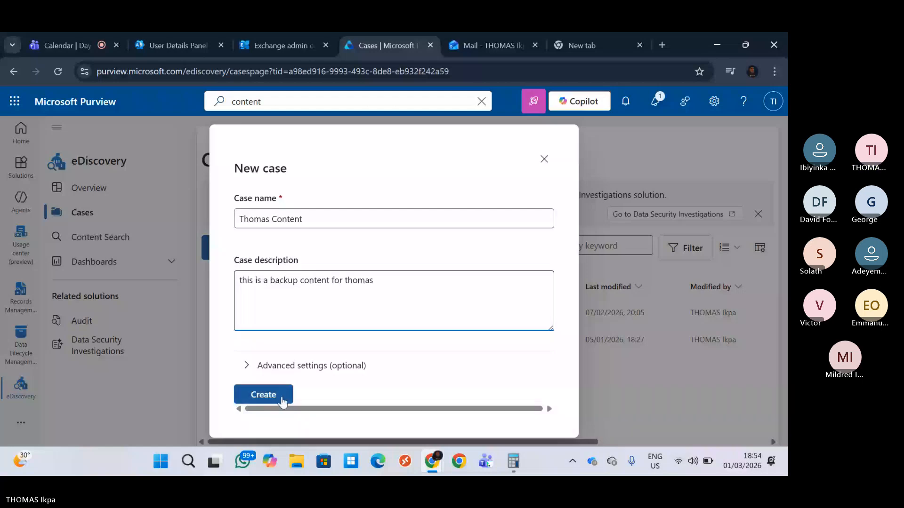
pyautogui.click(282, 401)
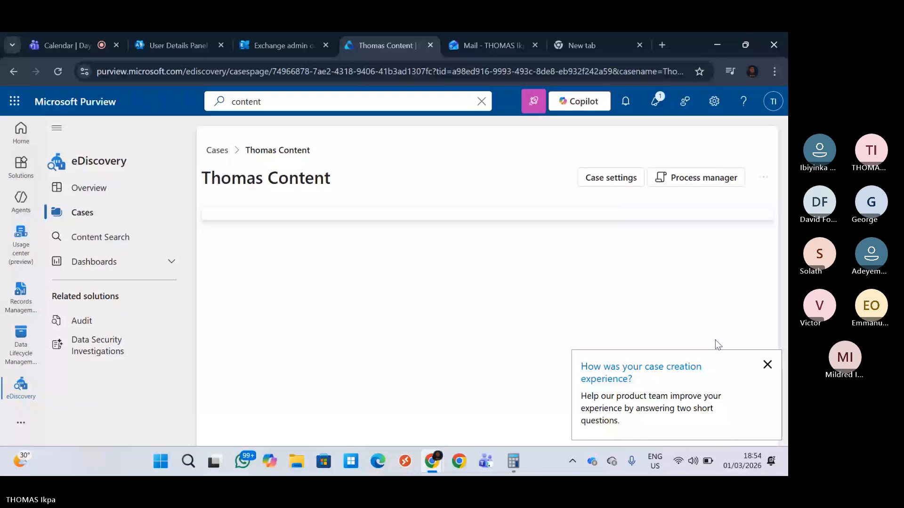
pyautogui.click(767, 366)
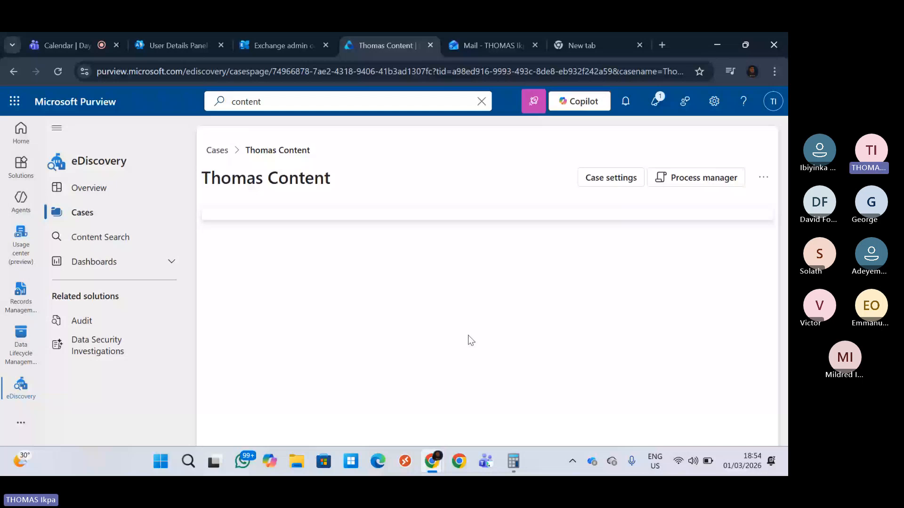
# Create a search in the new case, named with the user's first name, leaving the description empty
pyautogui.moveTo(773, 243); pyautogui.dragTo(771, 284)
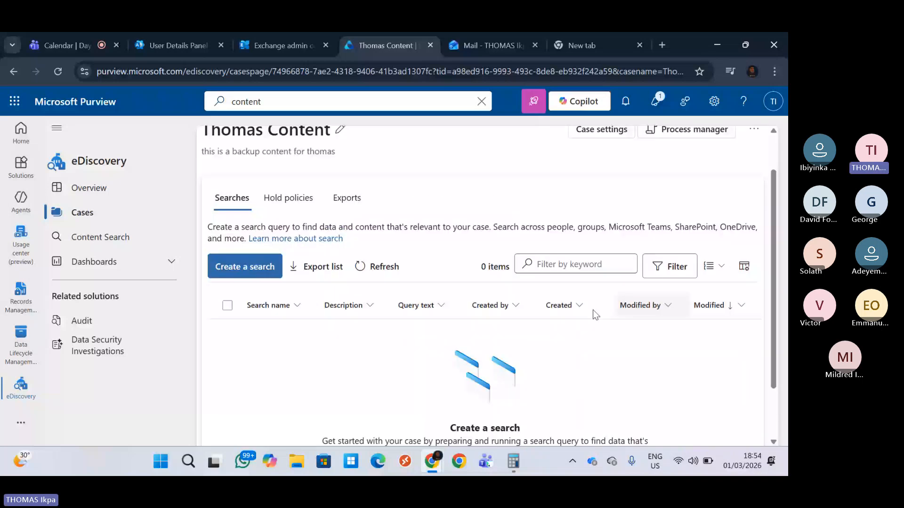
pyautogui.click(245, 266)
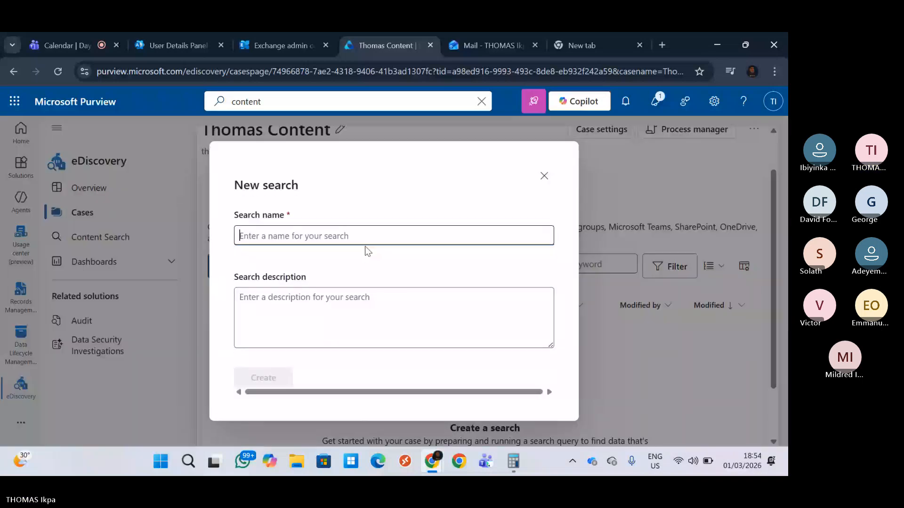
pyautogui.write('thomas')
pyautogui.click(265, 380)
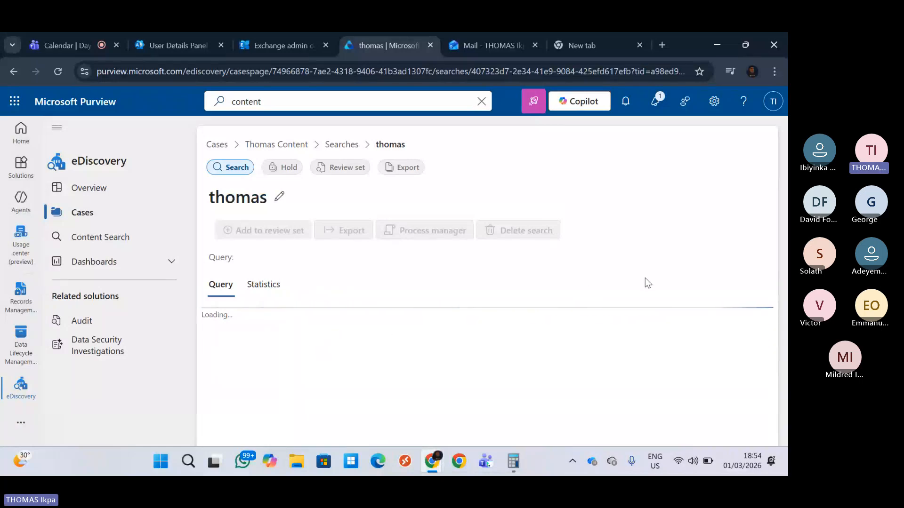
# Find the user by first name among all tenant sources and save their person entry as the search's data source
pyautogui.click(505, 347)
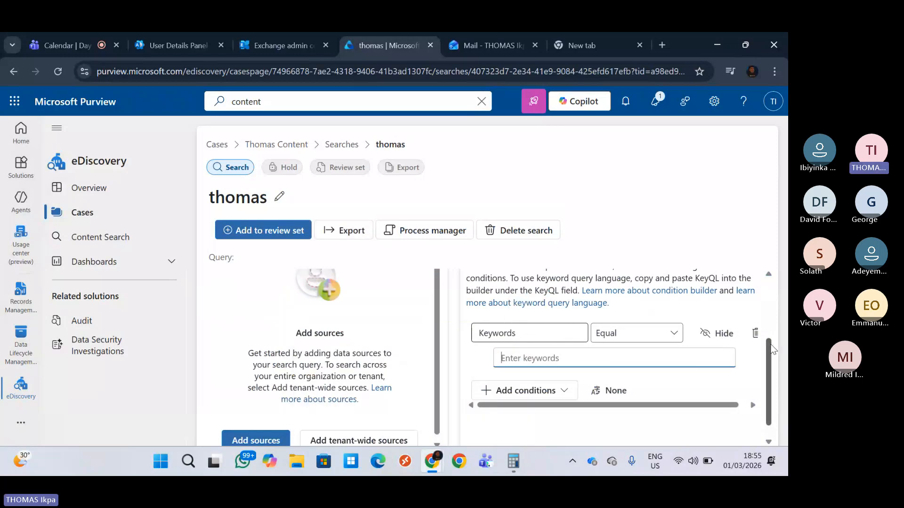
pyautogui.moveTo(772, 349); pyautogui.dragTo(769, 375)
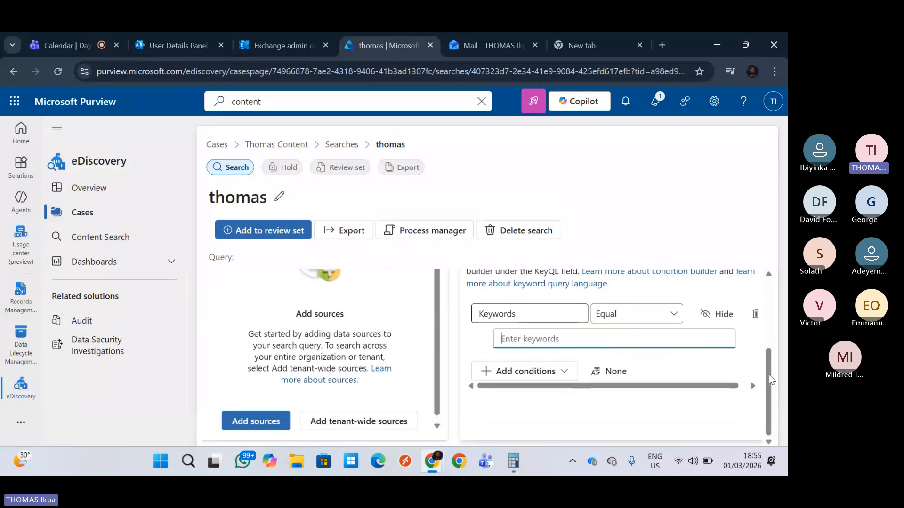
pyautogui.click(266, 422)
pyautogui.click(521, 251)
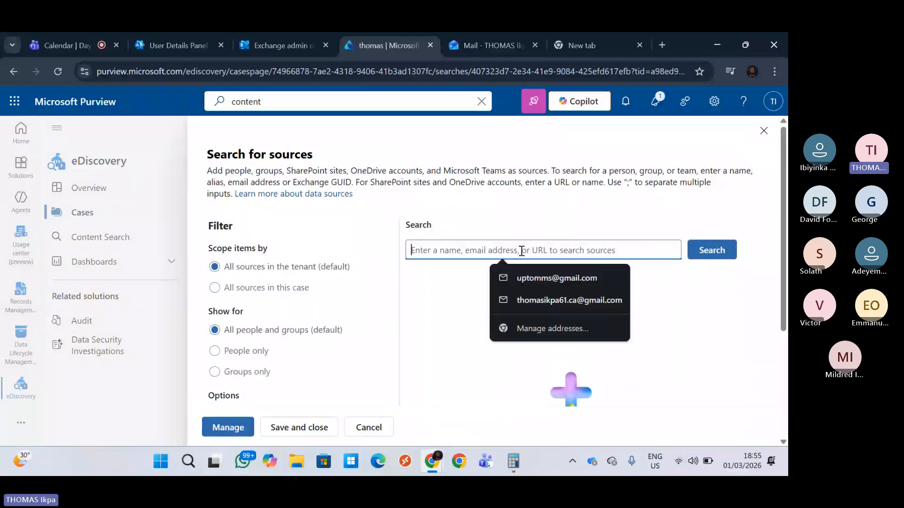
pyautogui.write('t')
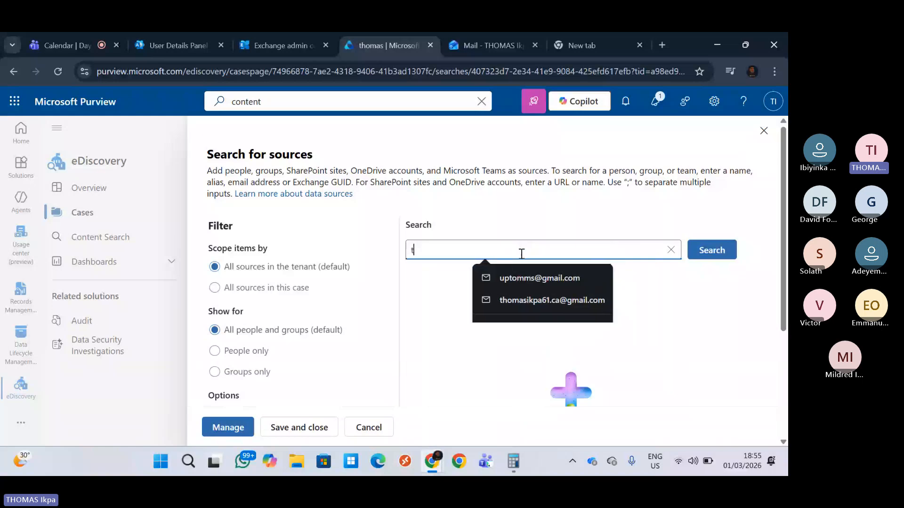
pyautogui.write('homas')
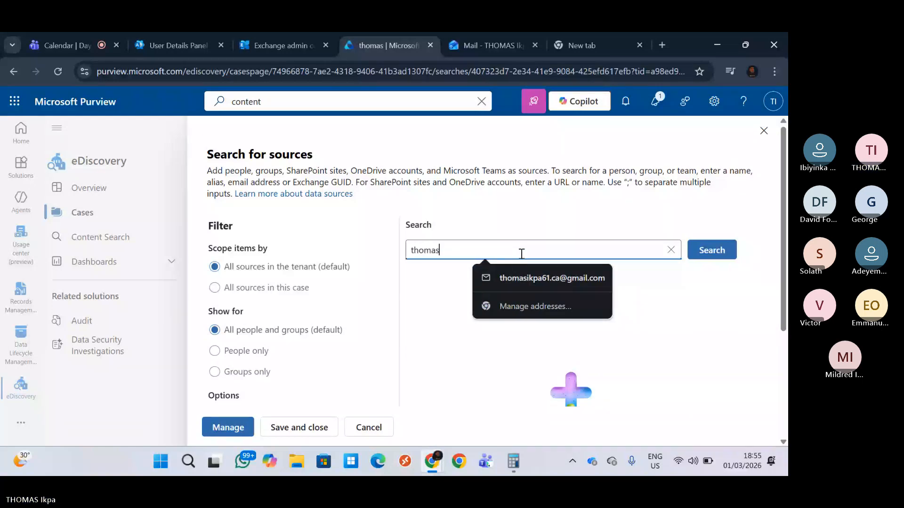
pyautogui.click(707, 254)
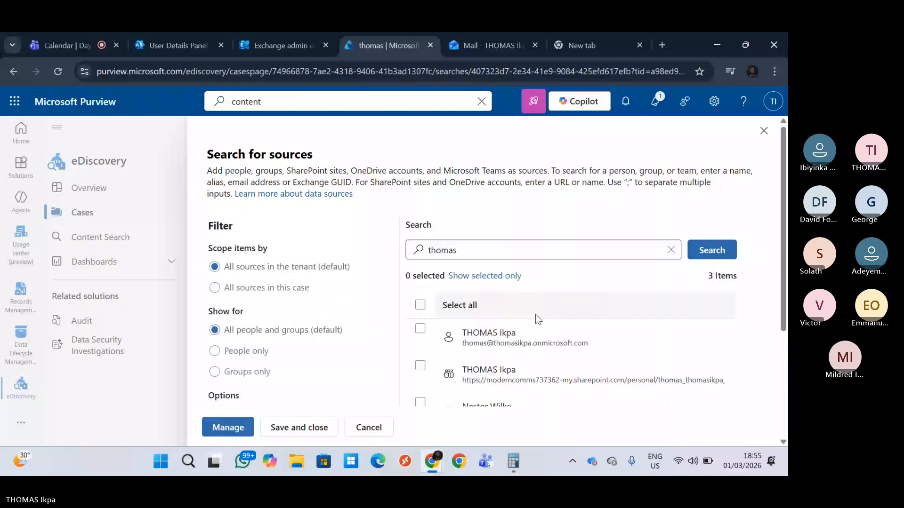
pyautogui.click(419, 330)
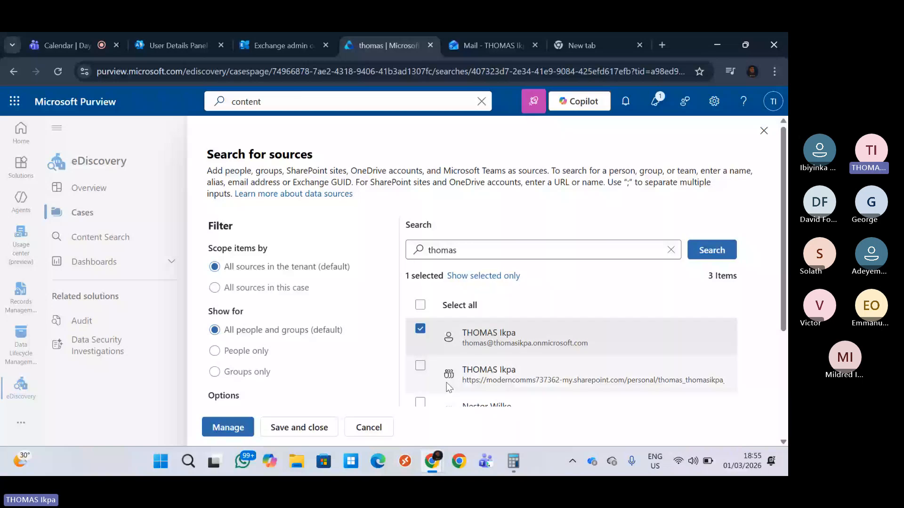
pyautogui.click(311, 426)
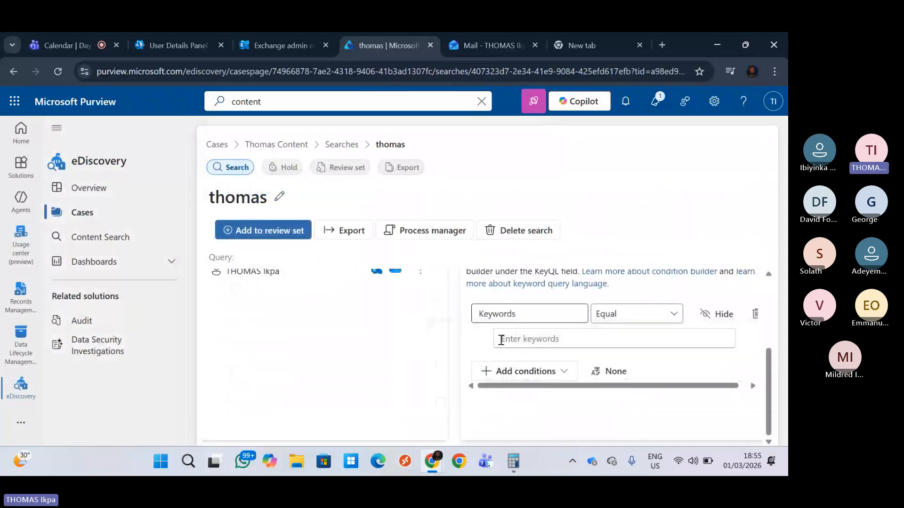
# Remove the sites from the user's data source, keeping only the mailbox
pyautogui.scroll(3, 768, 351)
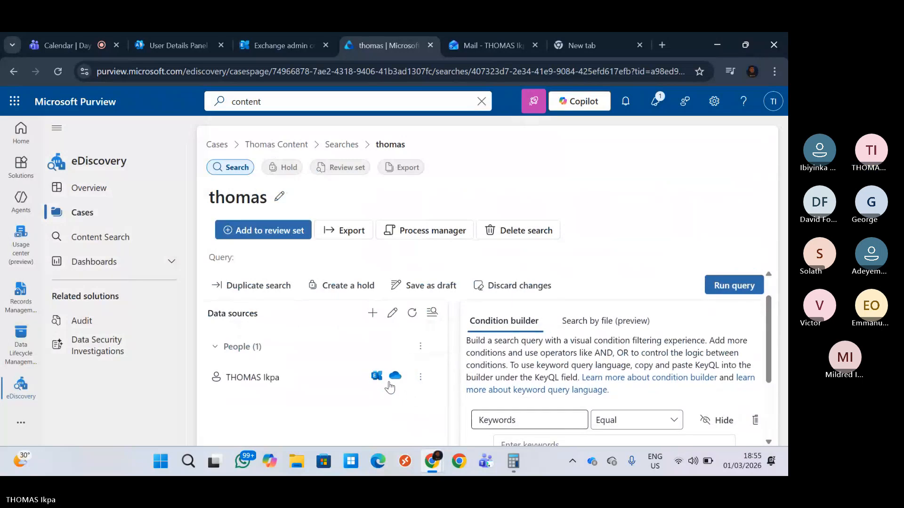
pyautogui.moveTo(403, 381)
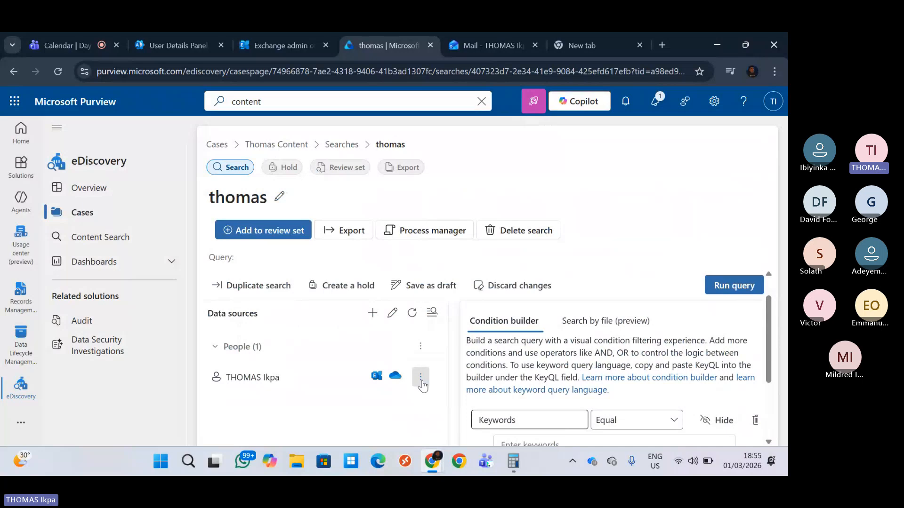
pyautogui.click(420, 379)
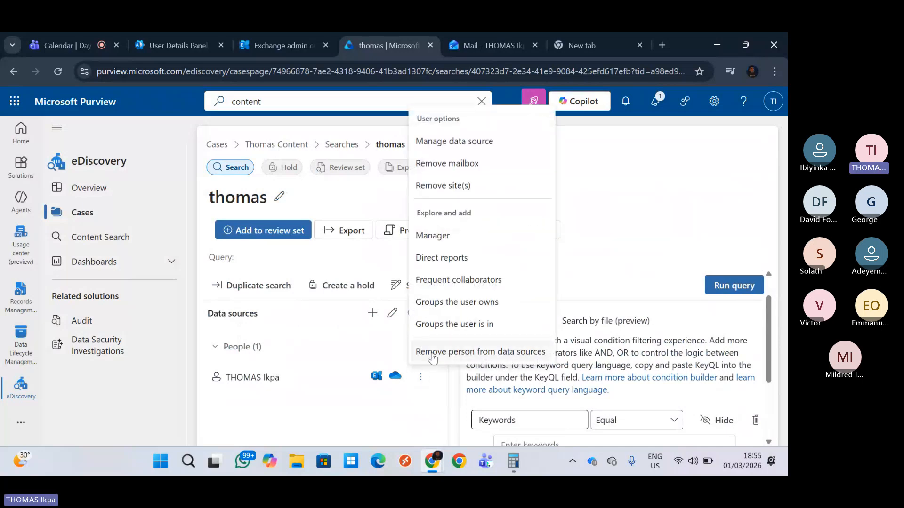
pyautogui.click(446, 190)
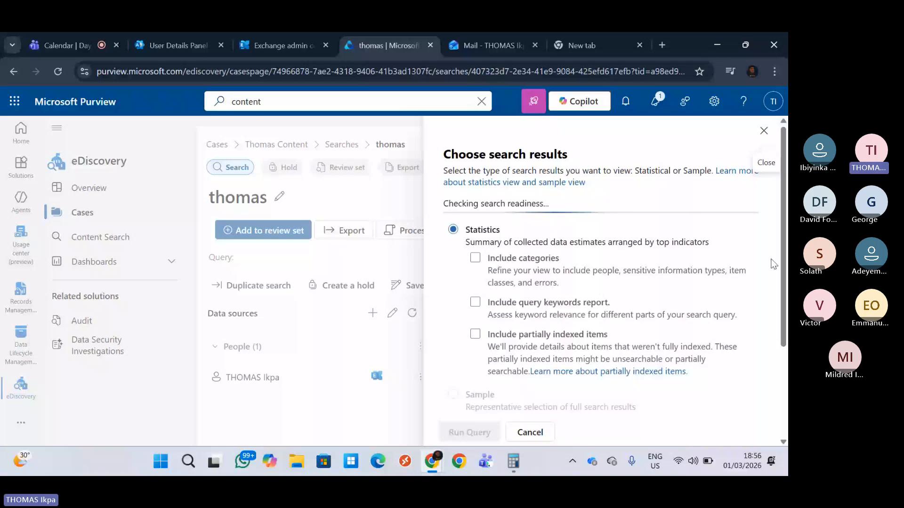
# Run the search query with the Statistics result view and decline the incoming voice call
pyautogui.click(481, 432)
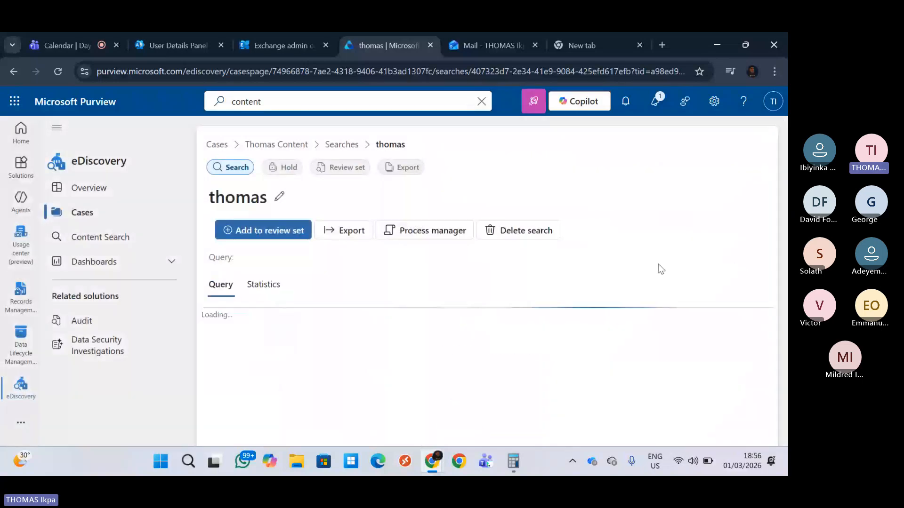
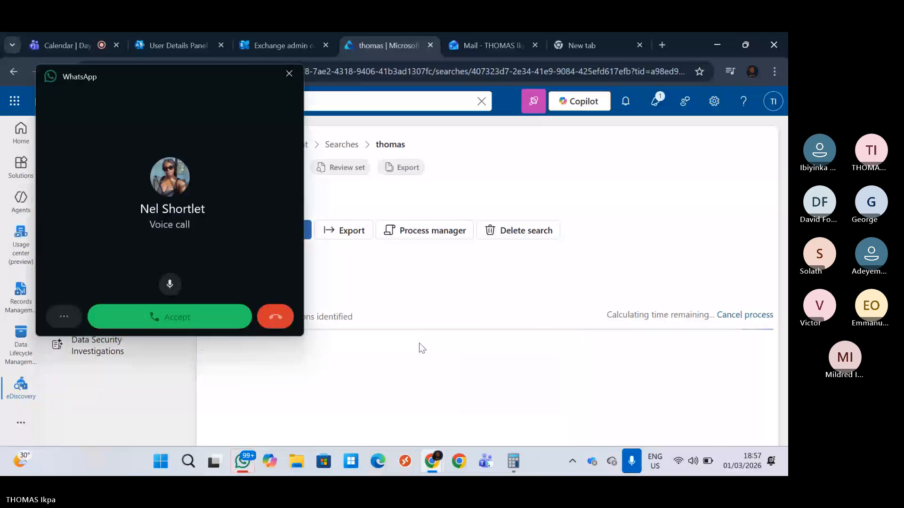
pyautogui.click(276, 318)
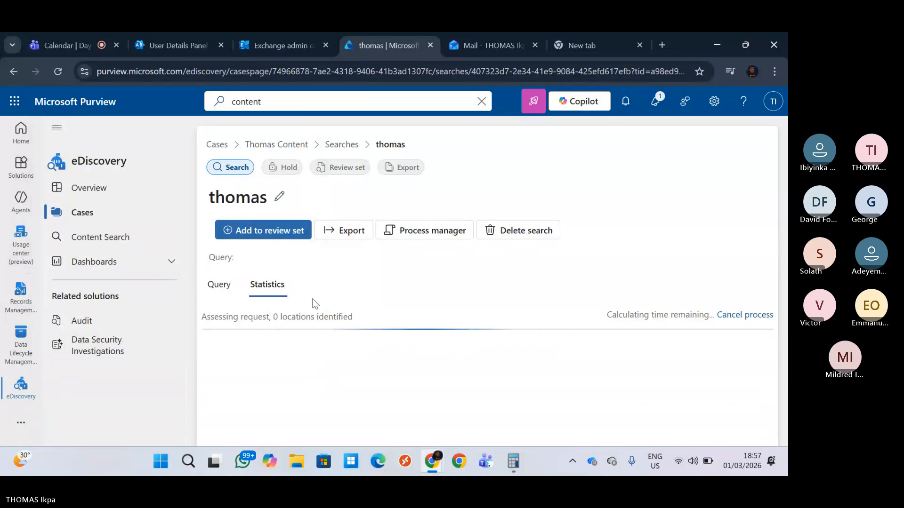
# Return to the case's list of searches and select the search that was just run
pyautogui.click(360, 148)
pyautogui.moveTo(776, 231); pyautogui.dragTo(776, 288)
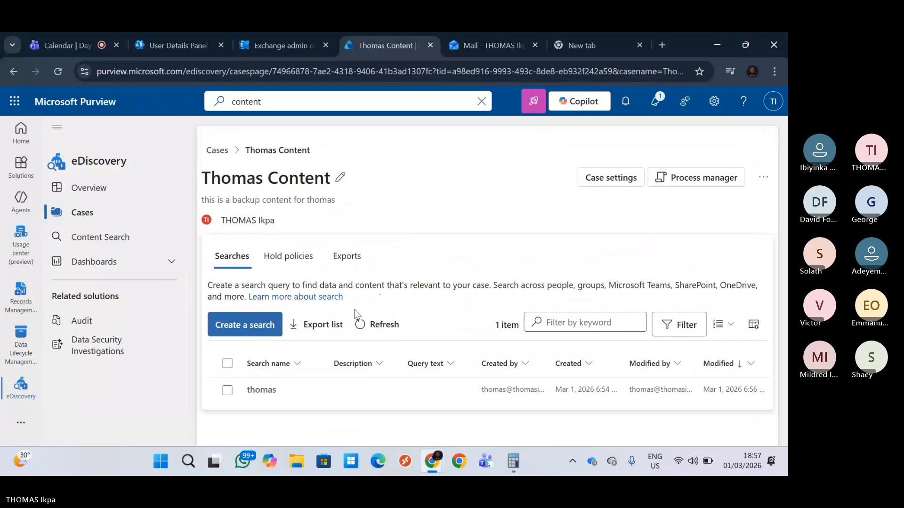
pyautogui.click(282, 395)
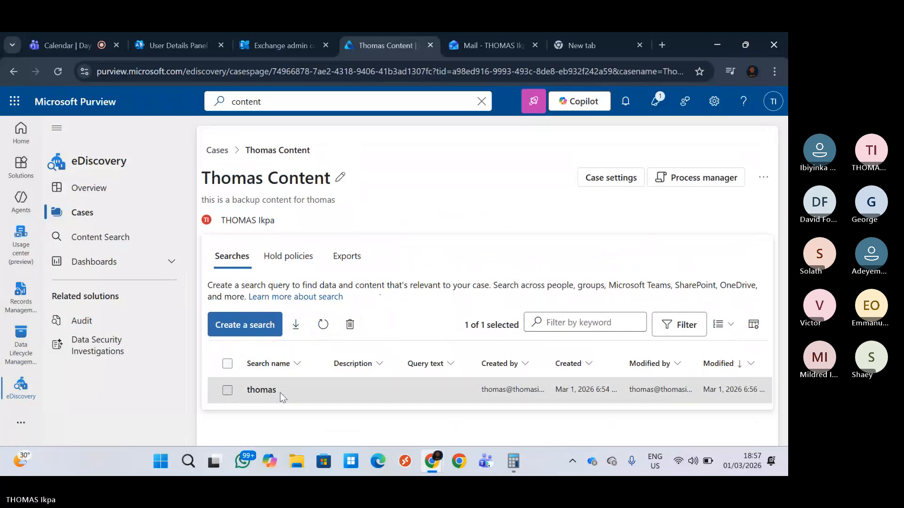
# Open the saved search in the case, dismiss the introductory tip and view the condition types available in its query builder
pyautogui.click(262, 390)
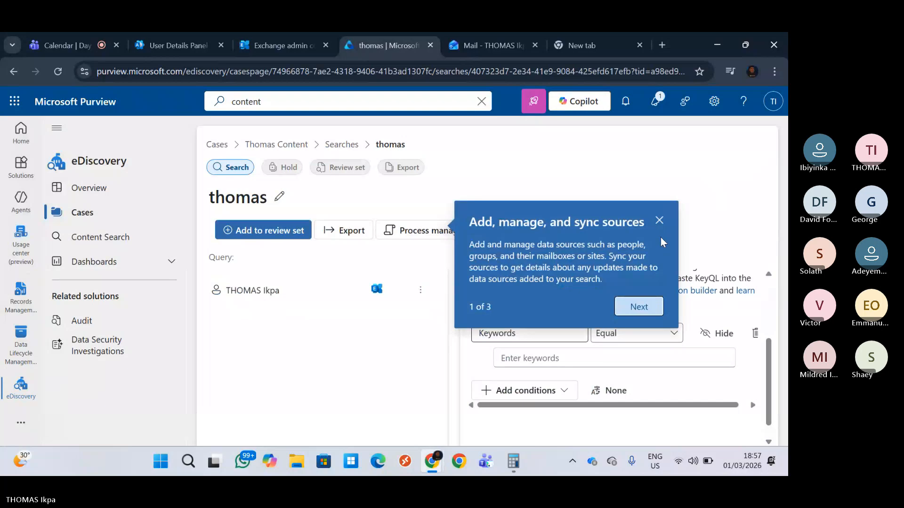
pyautogui.click(659, 222)
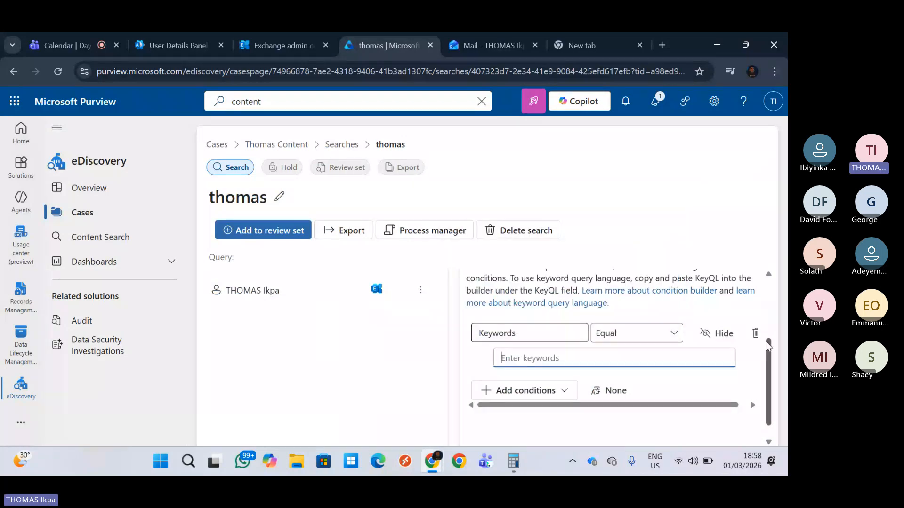
pyautogui.moveTo(766, 341); pyautogui.dragTo(579, 374)
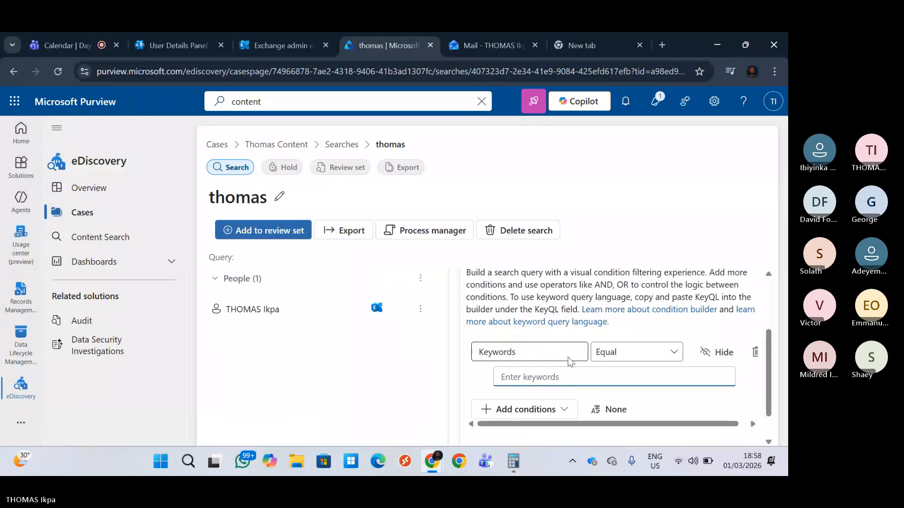
pyautogui.scroll(-1, 772, 360)
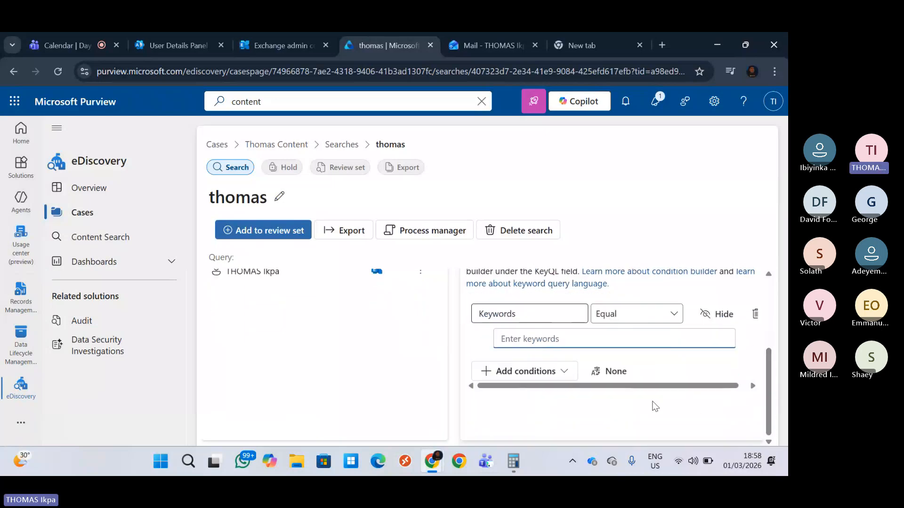
pyautogui.click(572, 373)
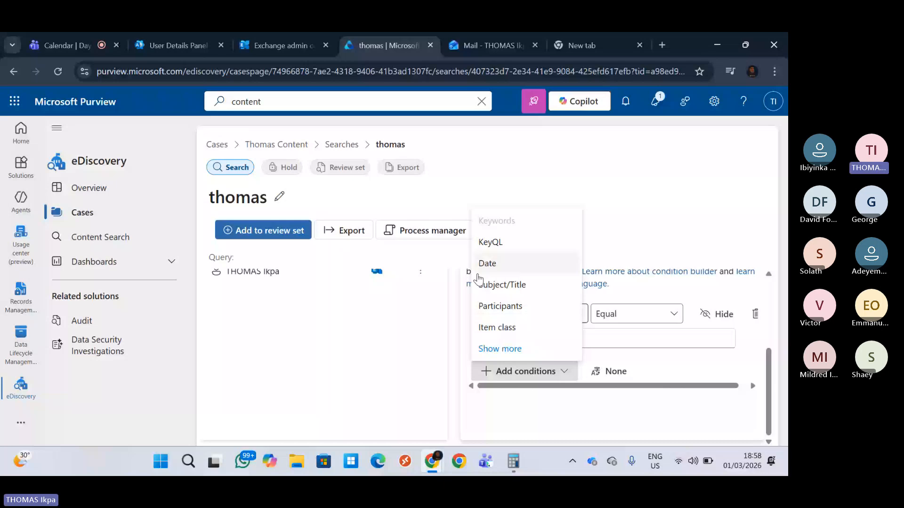
pyautogui.click(609, 207)
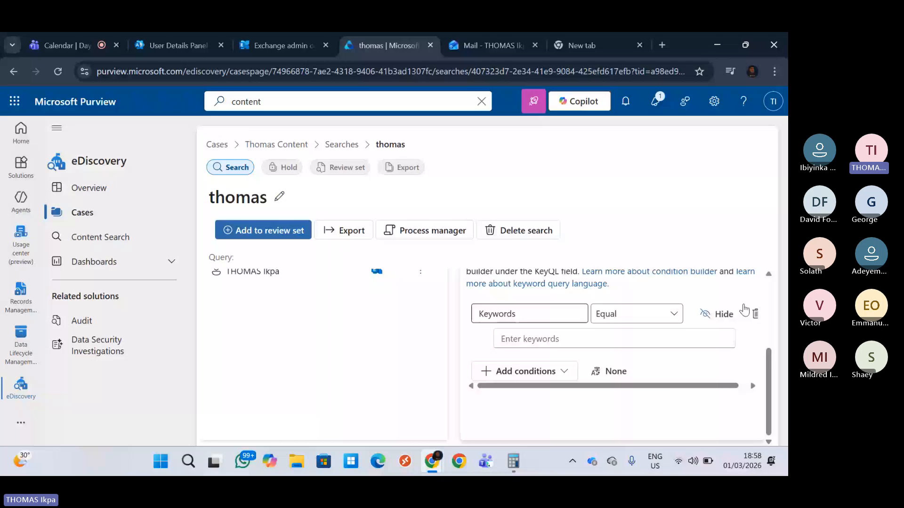
# Run the search query with the Statistics result view
pyautogui.scroll(3, 744, 309)
pyautogui.click(737, 320)
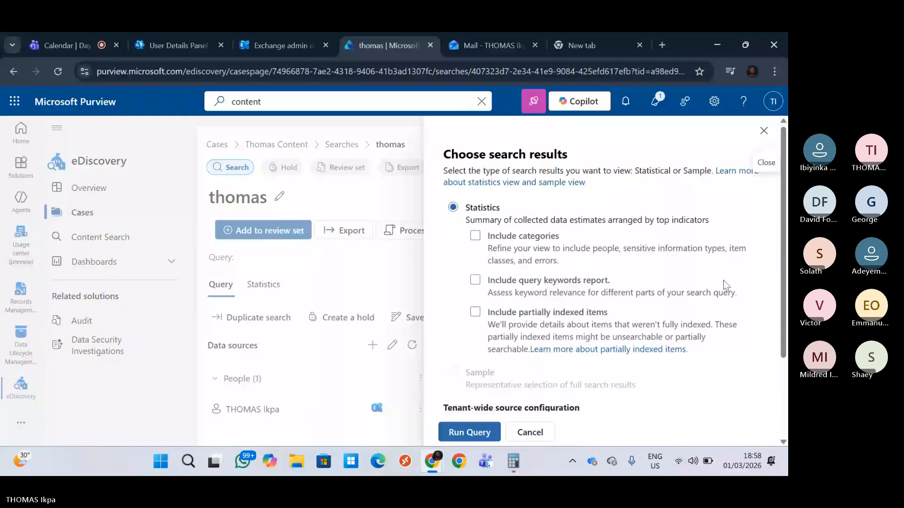
pyautogui.click(492, 435)
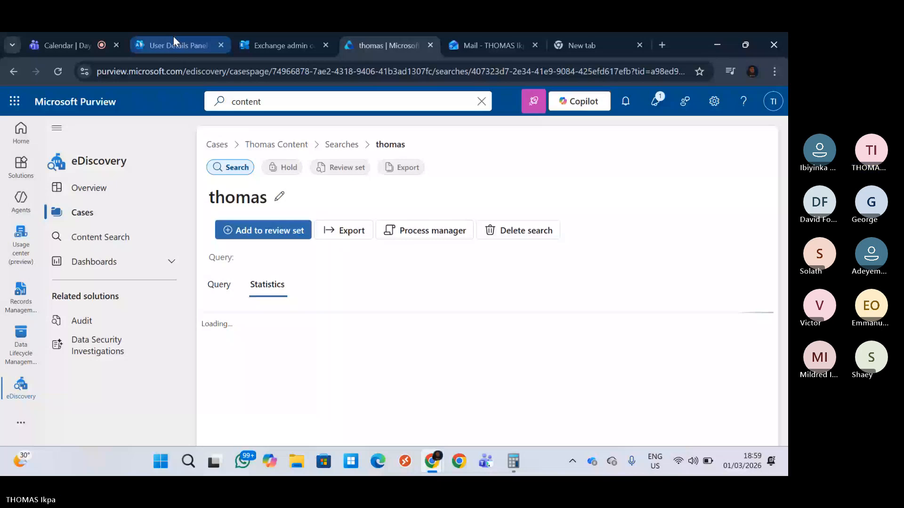
# Check the user's mailbox storage in the Microsoft 365 admin center, and view the total matches in the Purview search statistics
pyautogui.click(174, 42)
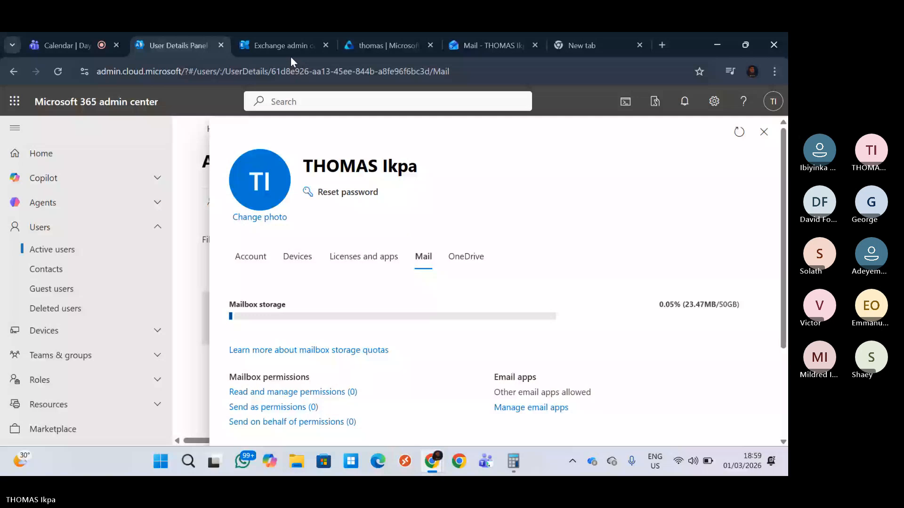
pyautogui.click(385, 45)
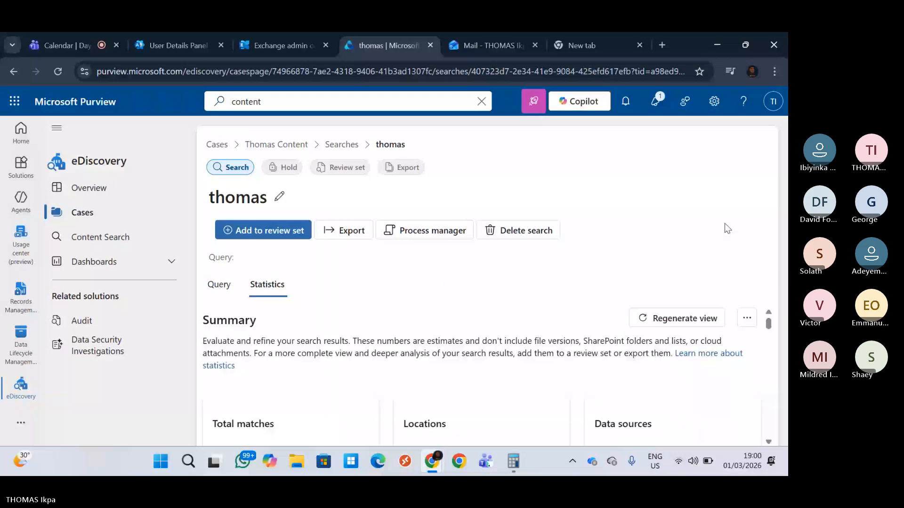
pyautogui.moveTo(768, 324); pyautogui.dragTo(772, 334)
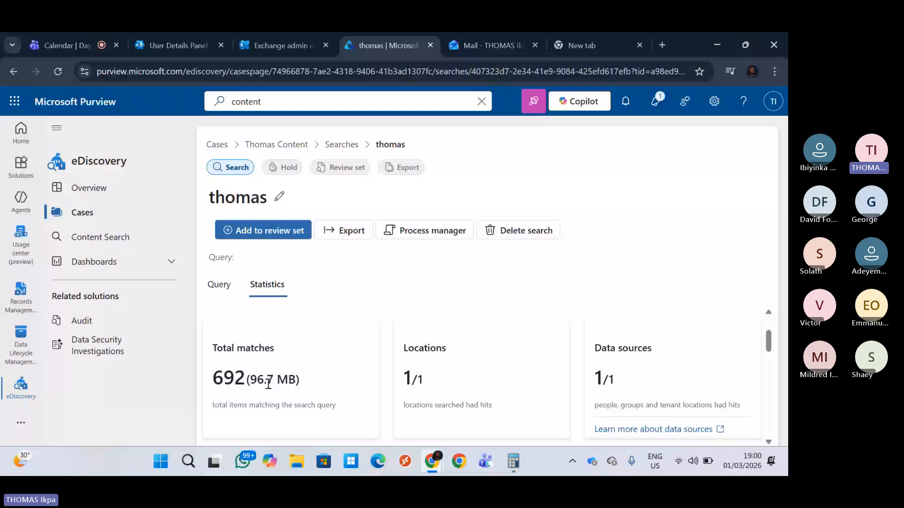
# Switch to the Exchange admin center and search the mailboxes for the user by first name
pyautogui.click(492, 46)
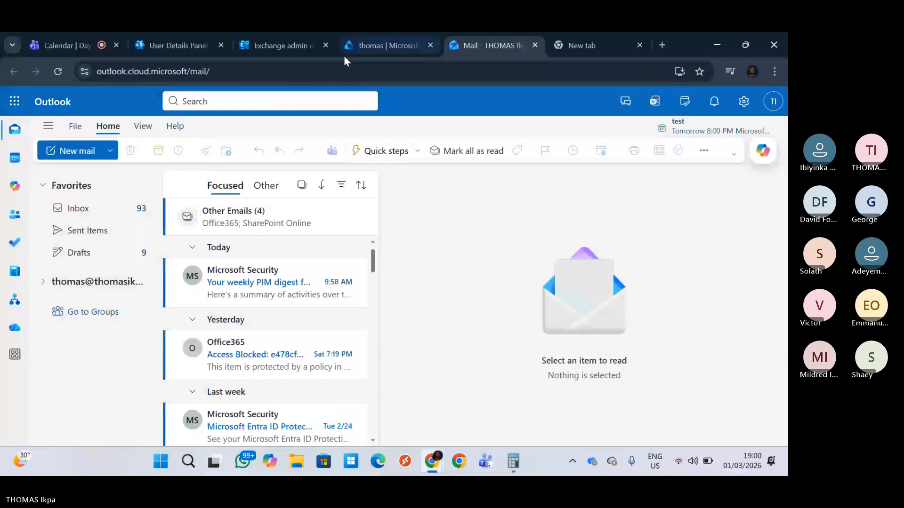
pyautogui.click(284, 55)
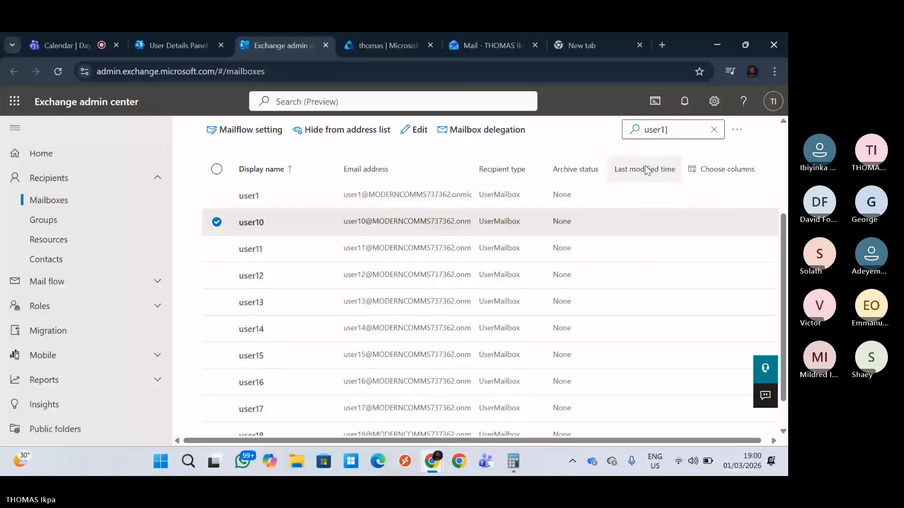
pyautogui.hotkey('ctrl', 'a')
pyautogui.write('th')
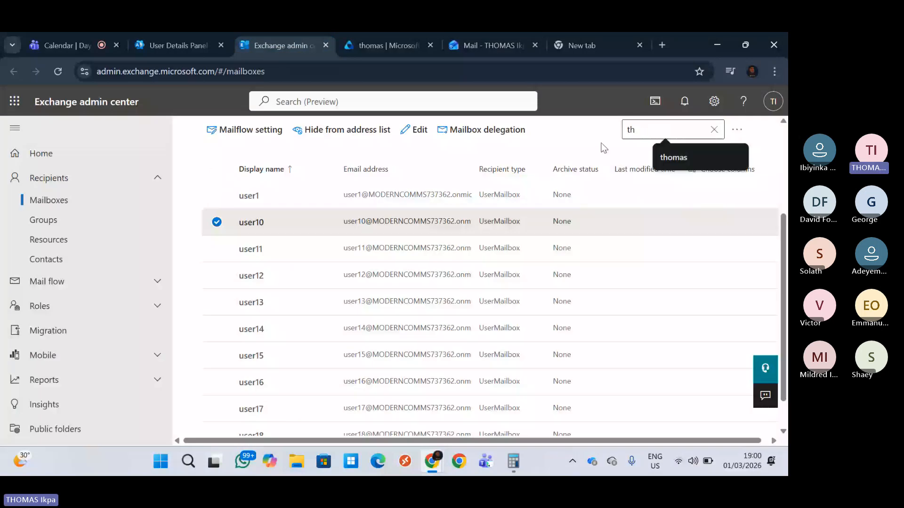
pyautogui.click(673, 139)
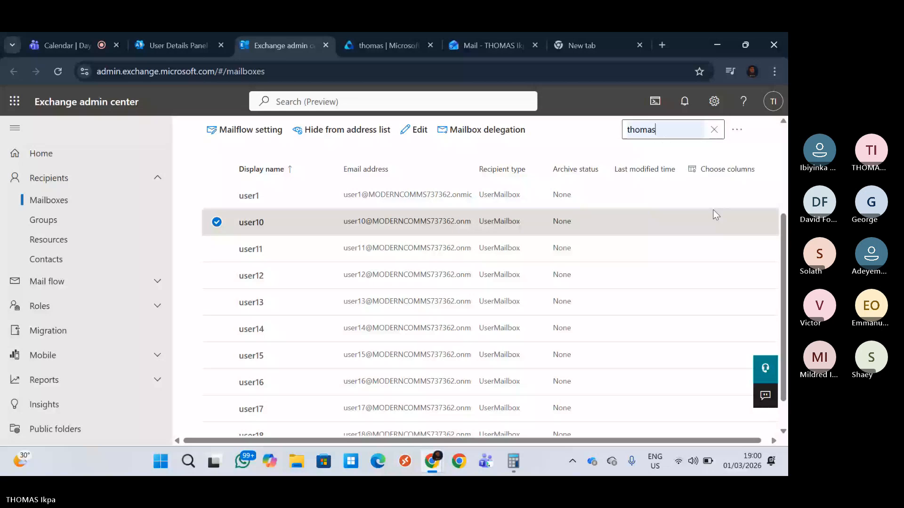
pyautogui.press('Return')
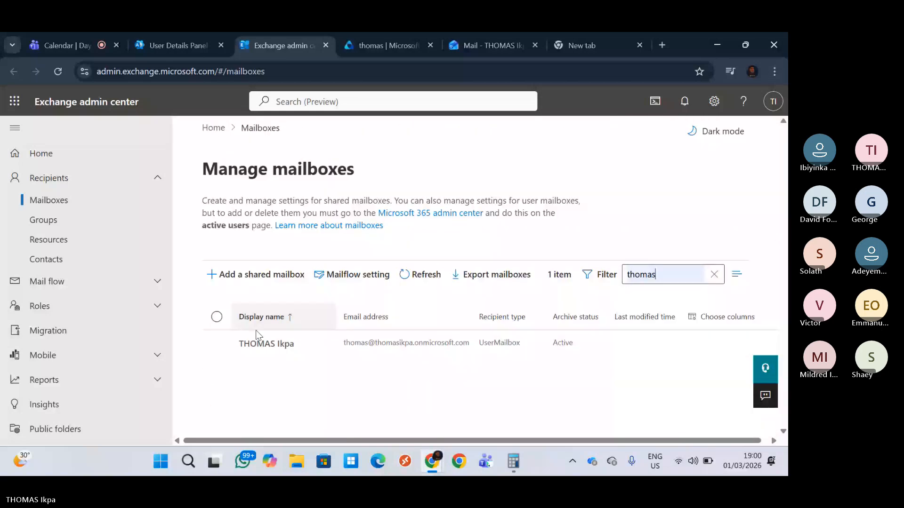
# Open the user's mailbox details and check the mailbox usage in the general information
pyautogui.click(257, 337)
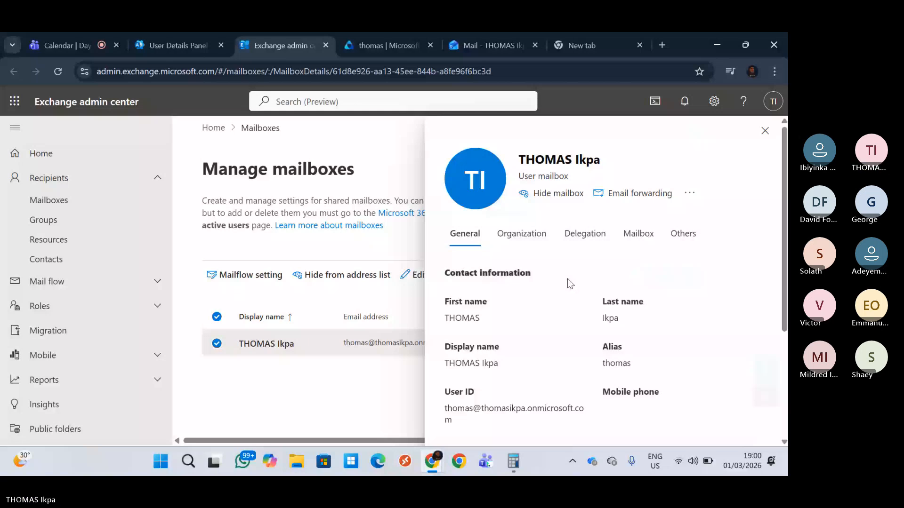
pyautogui.click(638, 234)
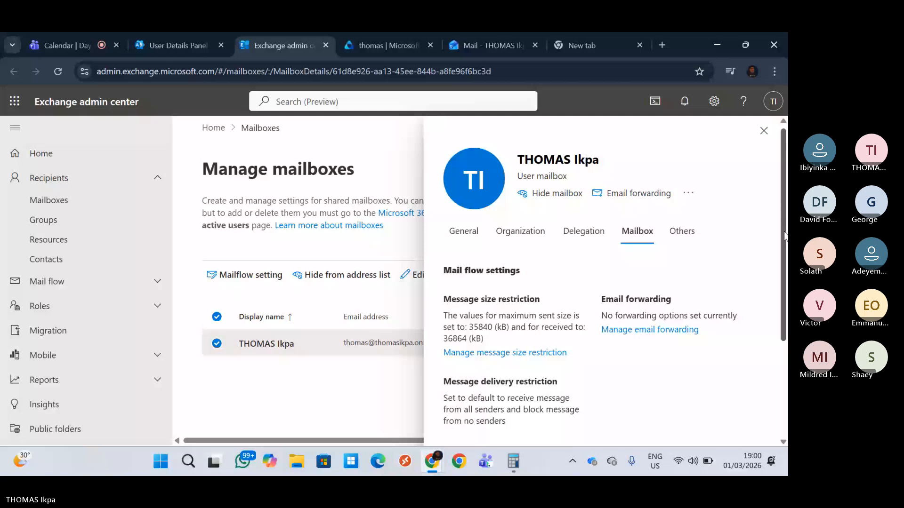
pyautogui.moveTo(784, 232); pyautogui.dragTo(782, 328)
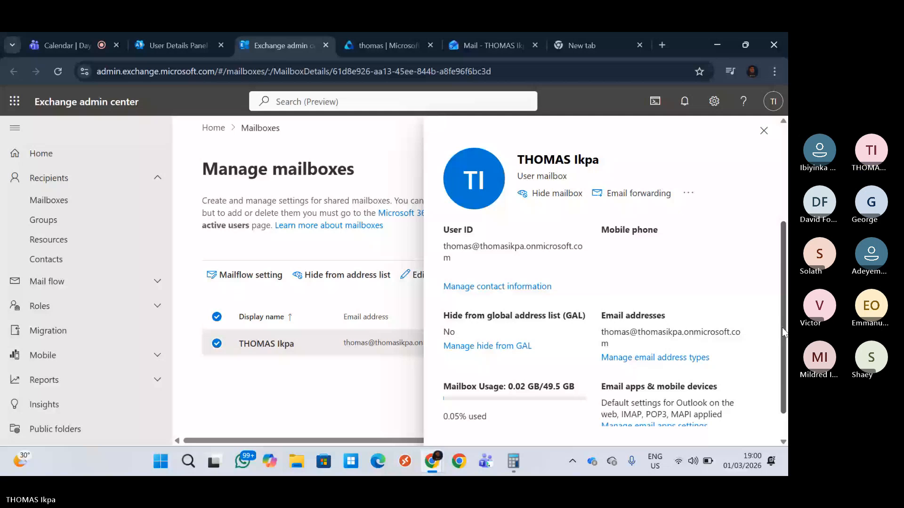
pyautogui.scroll(-1, 759, 375)
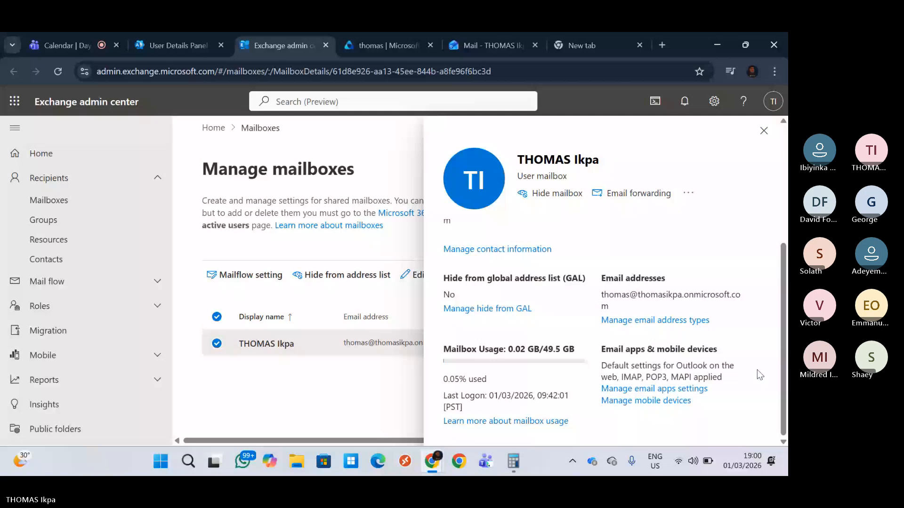
# Compare the user's mailbox storage in the Microsoft 365 admin center with the usage shown in the Exchange admin center
pyautogui.hotkey('ctrl', 'shift', 'Tab')
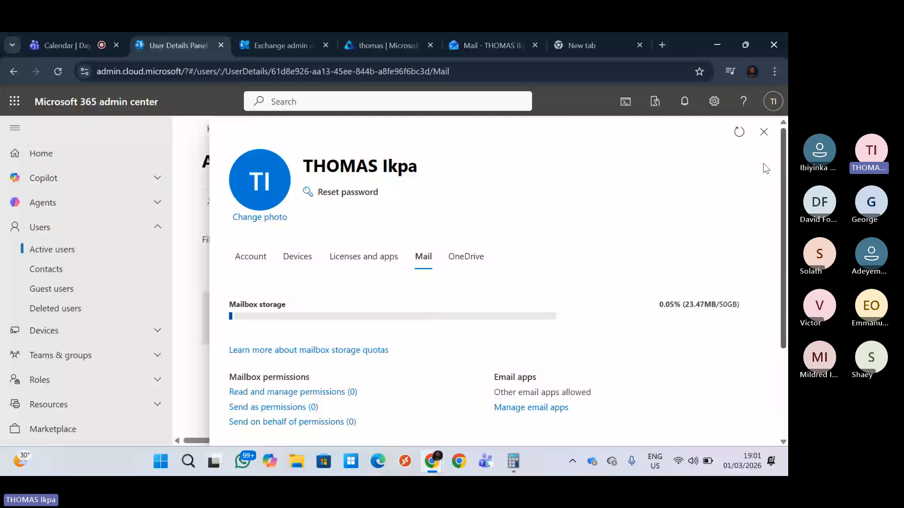
pyautogui.click(250, 257)
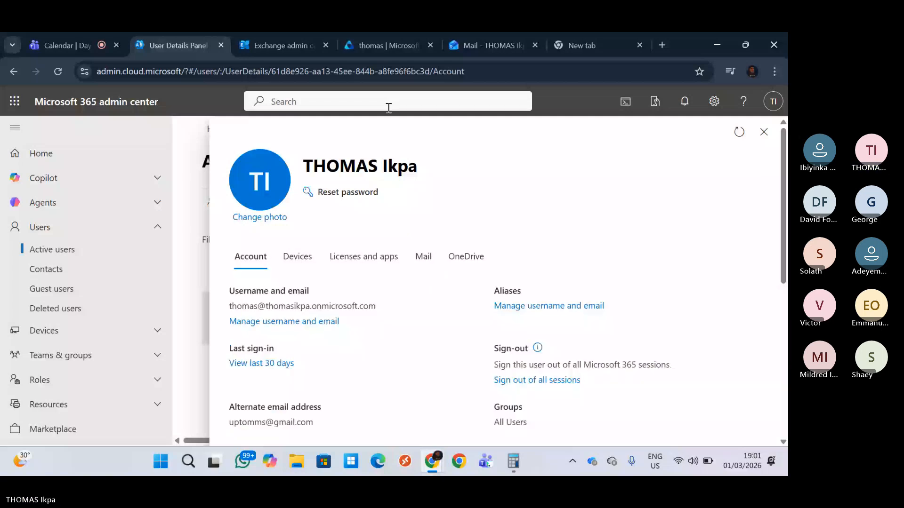
pyautogui.hotkey('ctrl', 'Tab')
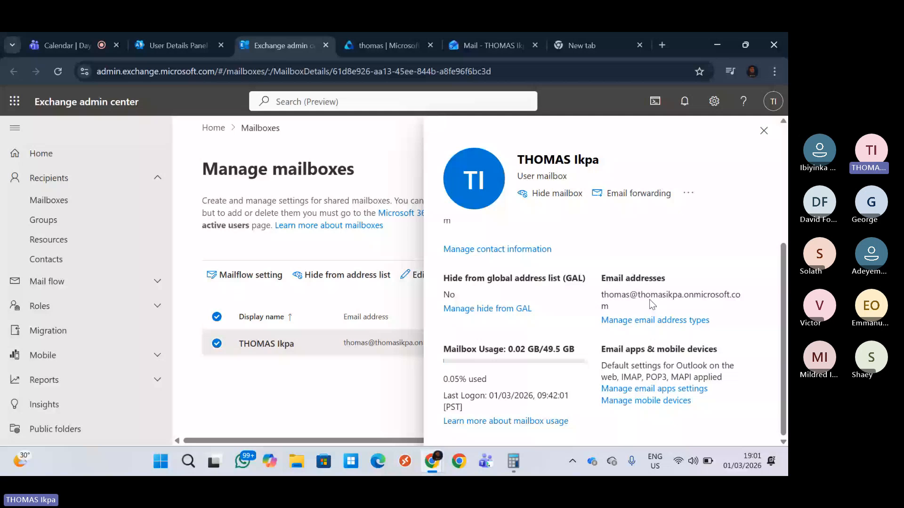
pyautogui.click(190, 41)
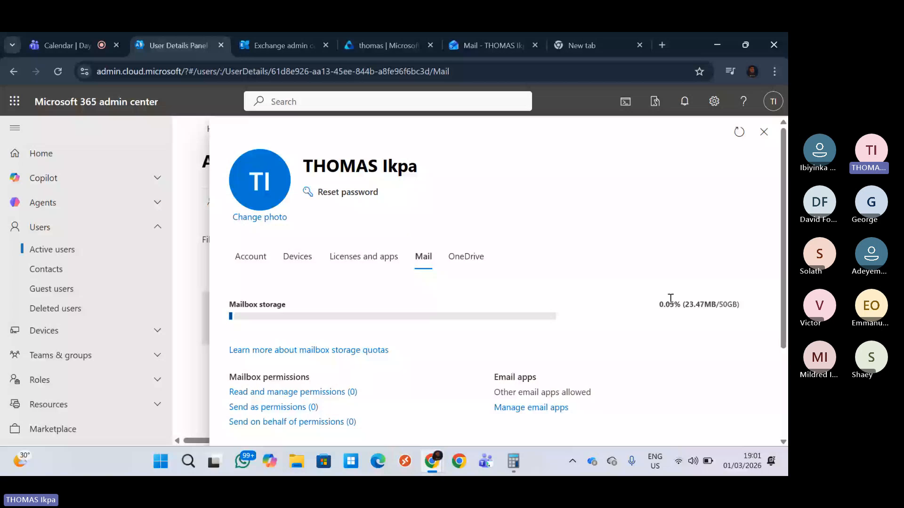
pyautogui.click(301, 49)
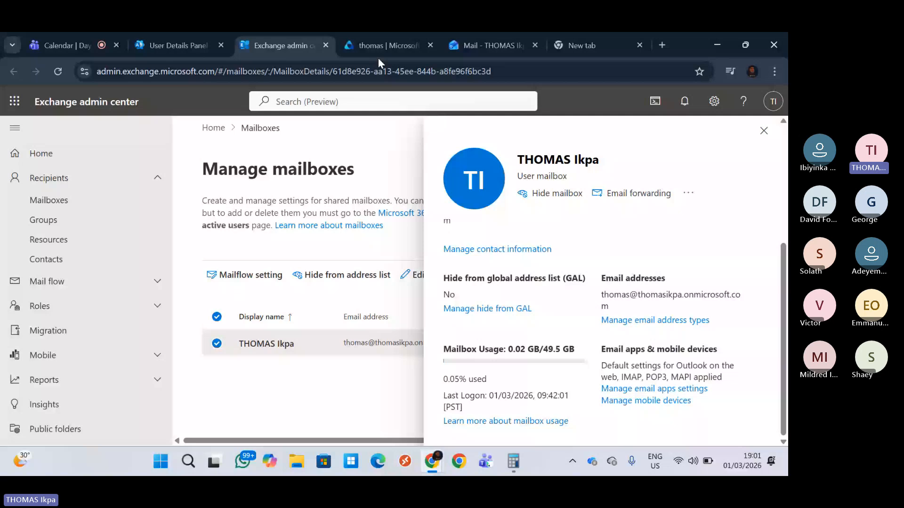
# Return to the Purview search statistics and examine the total matches and top data sources
pyautogui.click(359, 47)
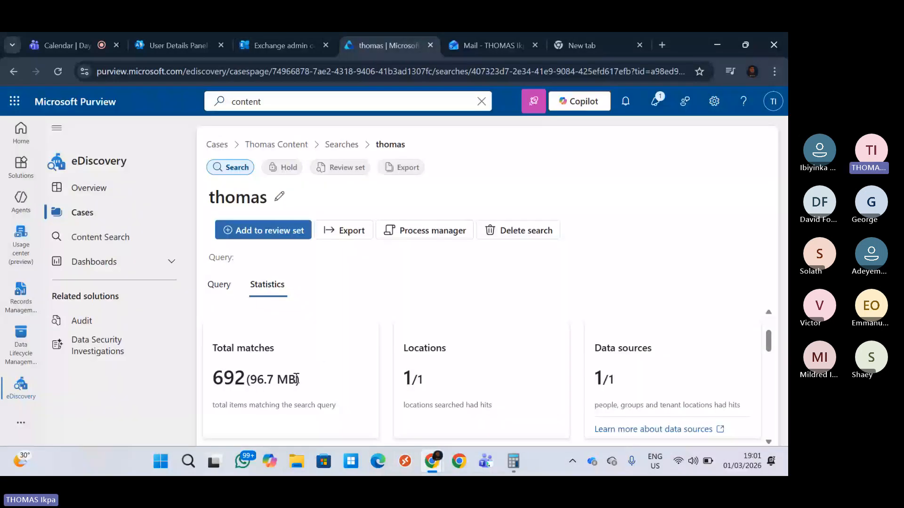
pyautogui.moveTo(770, 346); pyautogui.dragTo(770, 371)
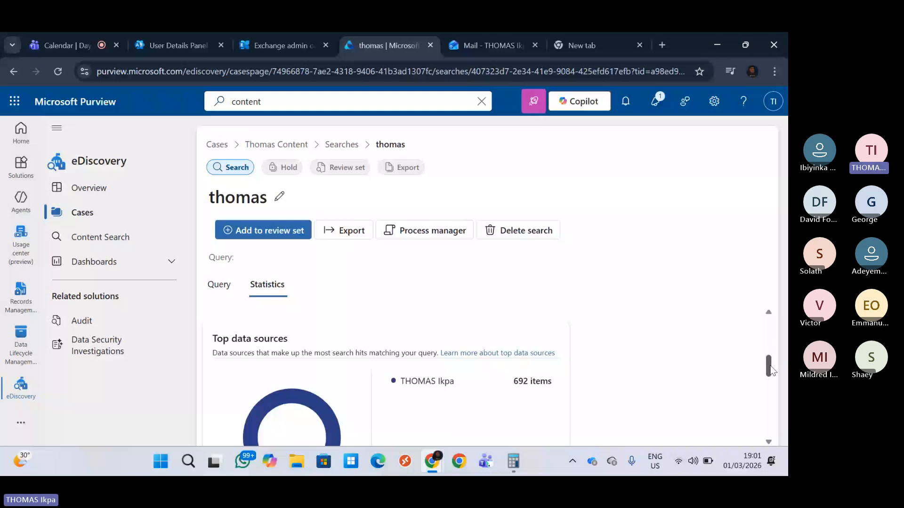
pyautogui.scroll(3, 376, 384)
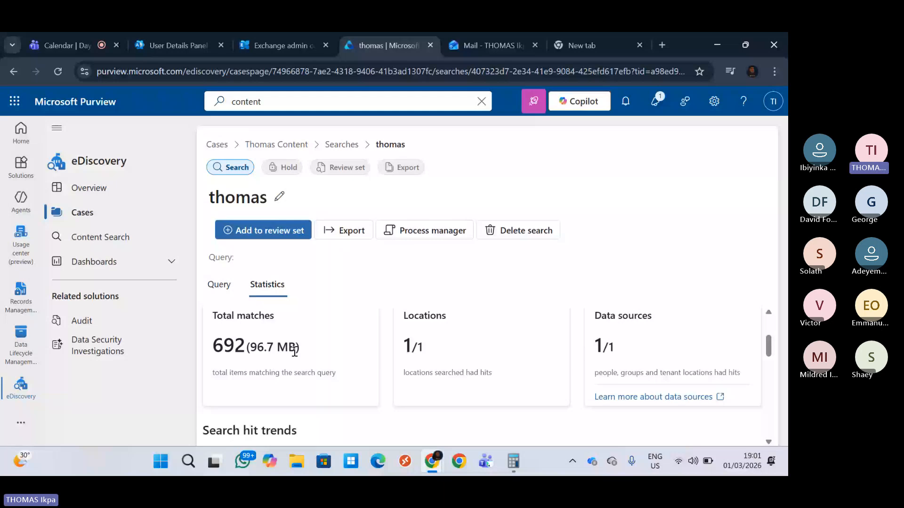
# Export the search results, naming the export with the user's first name followed by "backup", and return to the case page
pyautogui.click(344, 231)
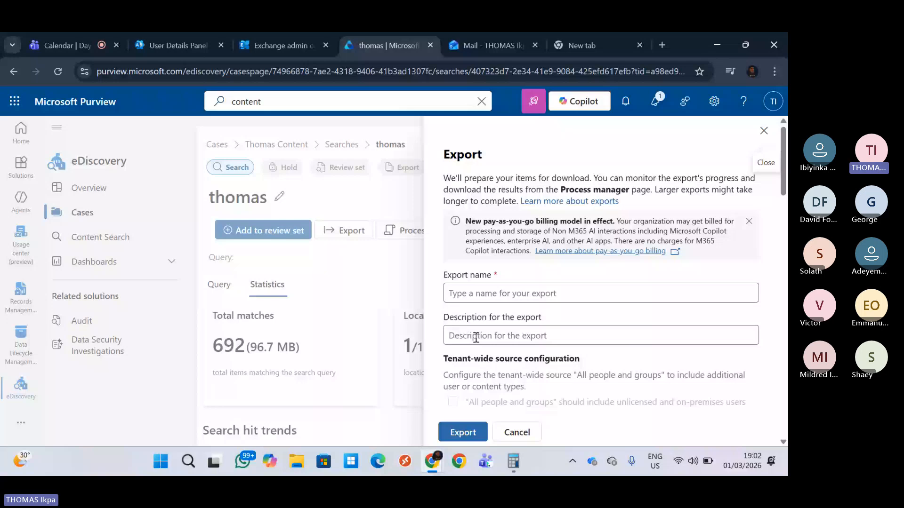
pyautogui.click(489, 290)
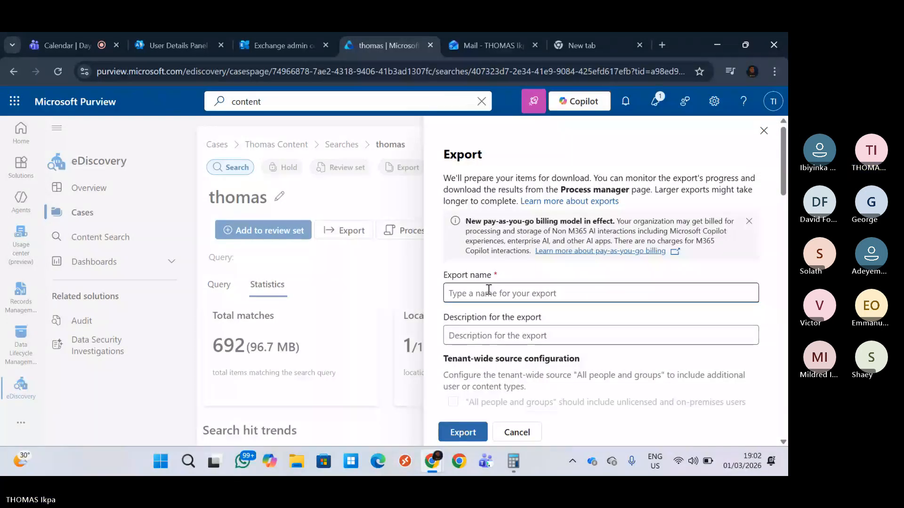
pyautogui.write('thomas backup')
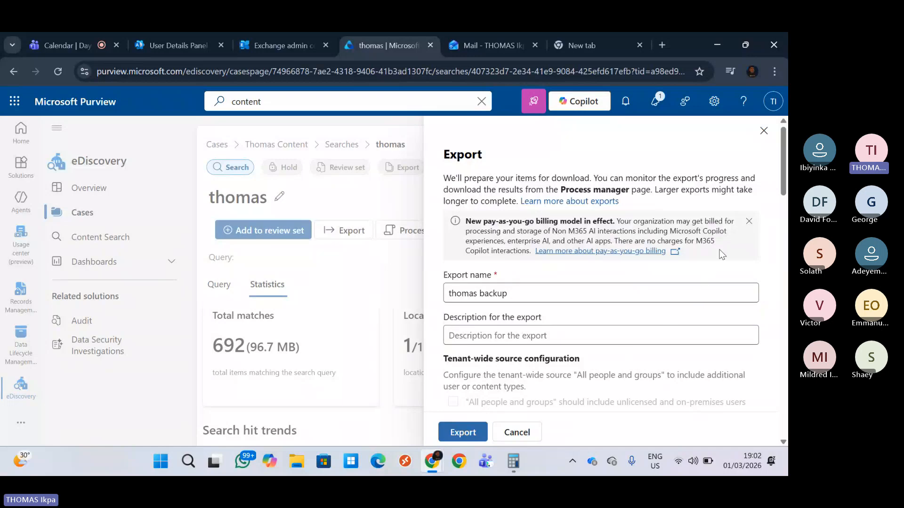
pyautogui.scroll(-5, 778, 176)
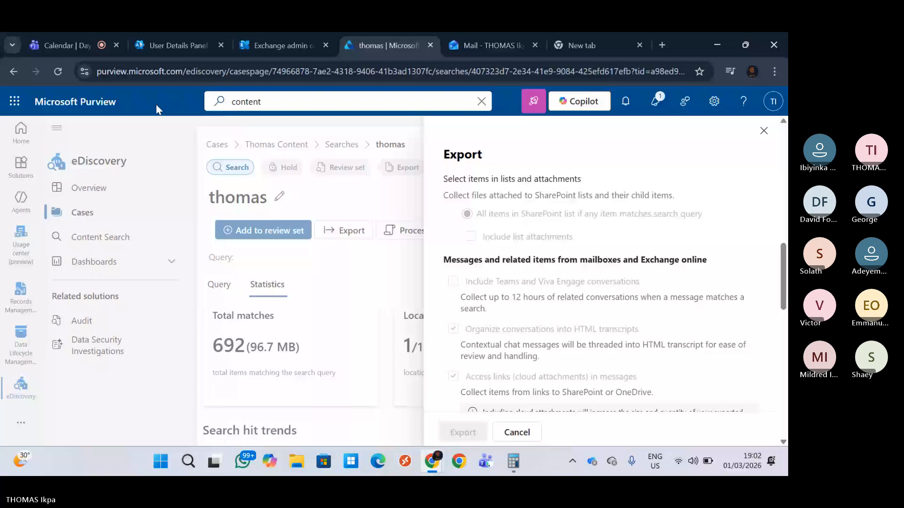
pyautogui.moveTo(782, 264); pyautogui.dragTo(784, 175)
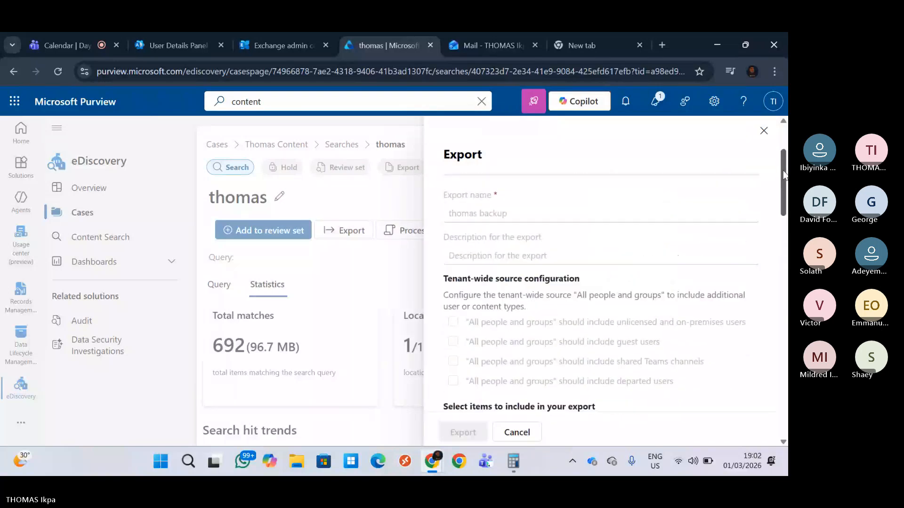
pyautogui.scroll(2, 743, 188)
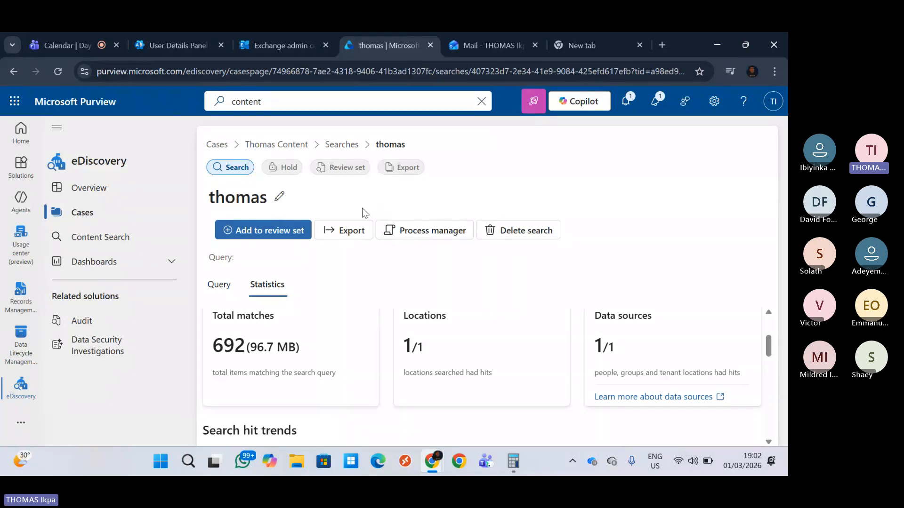
pyautogui.click(276, 144)
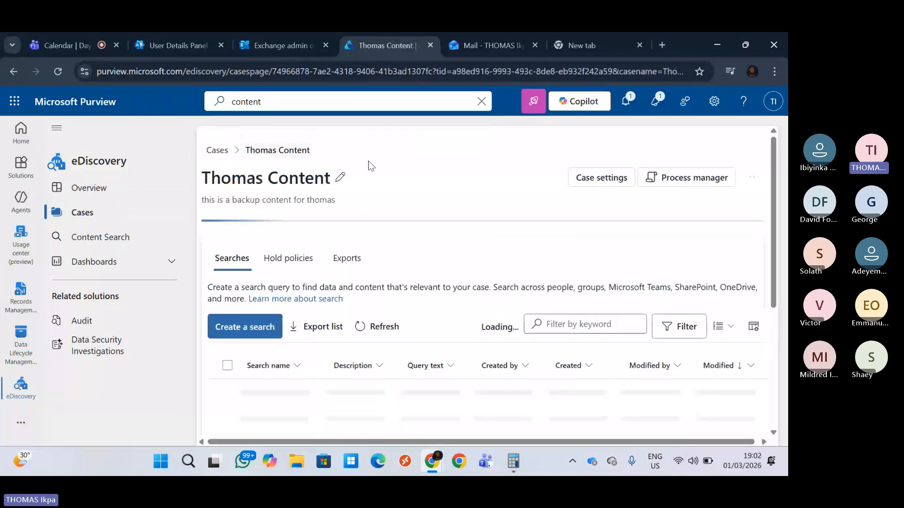
# Open the case's exports and refresh the list to check the status of the backup export
pyautogui.click(354, 259)
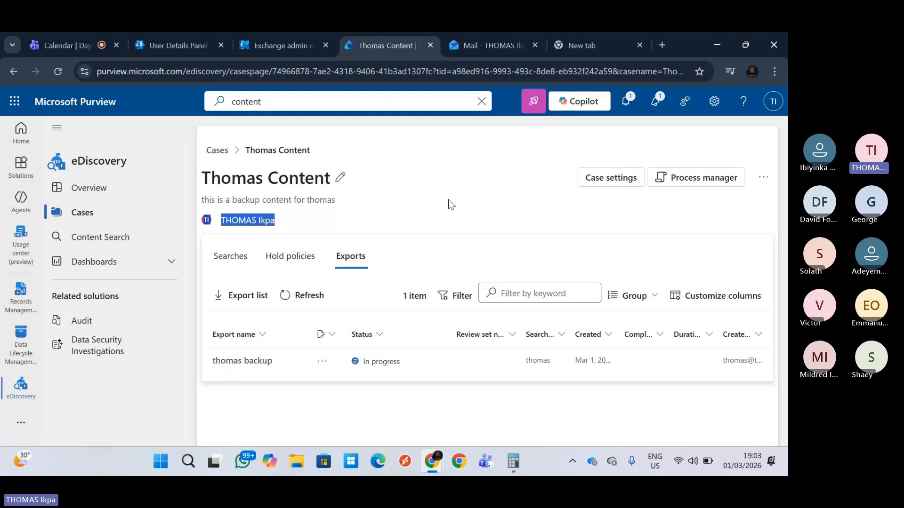
pyautogui.click(285, 295)
# Search the portal for "roles", go to the role groups settings and open the eDiscovery Manager role group for editing
pyautogui.click(481, 101)
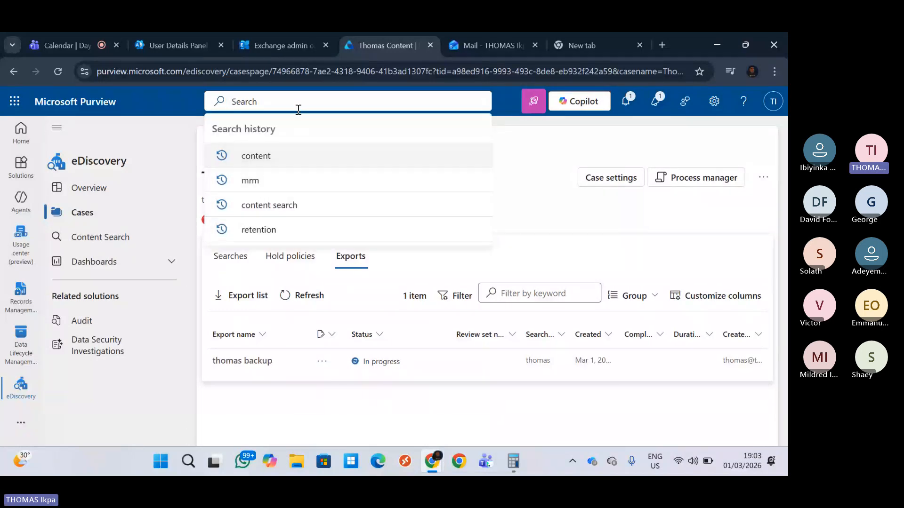
pyautogui.write('roles')
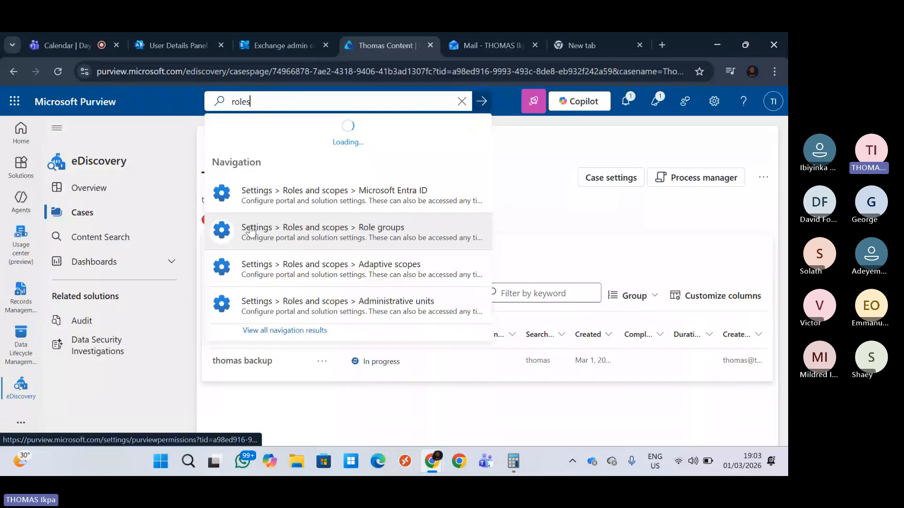
pyautogui.click(363, 230)
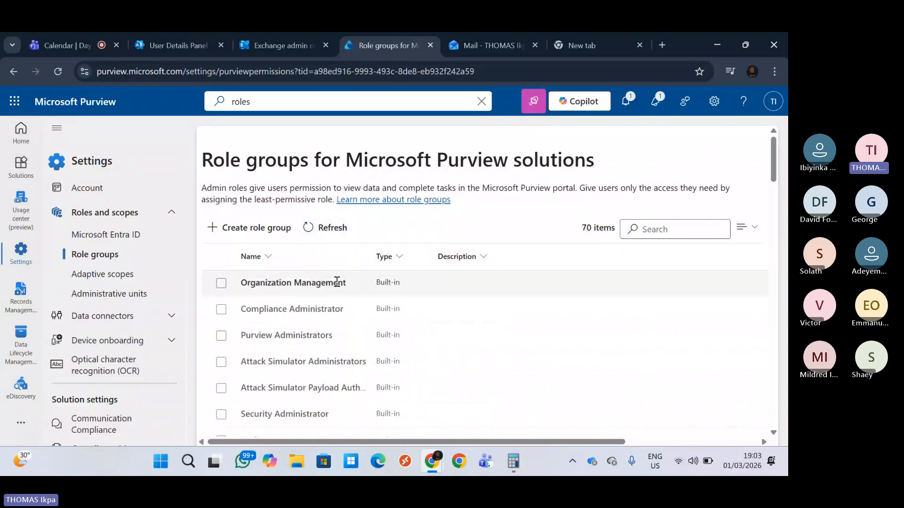
pyautogui.click(657, 229)
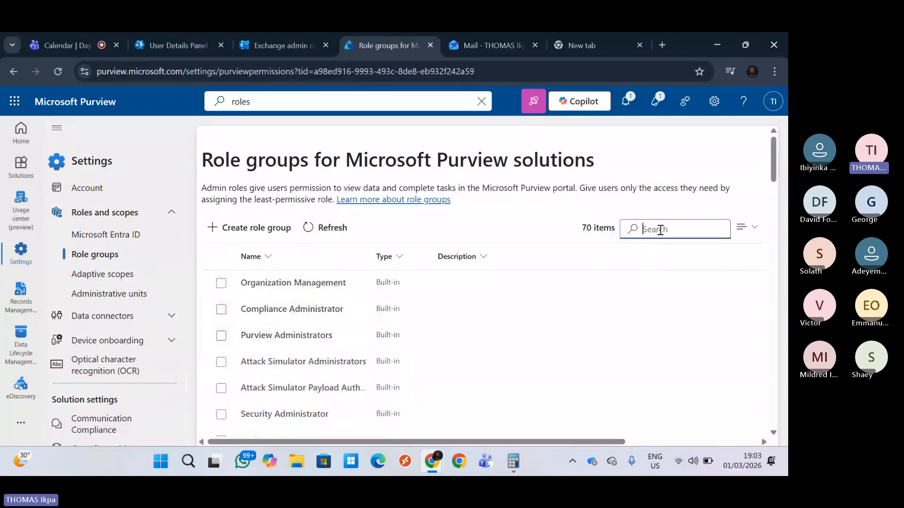
pyautogui.write('e')
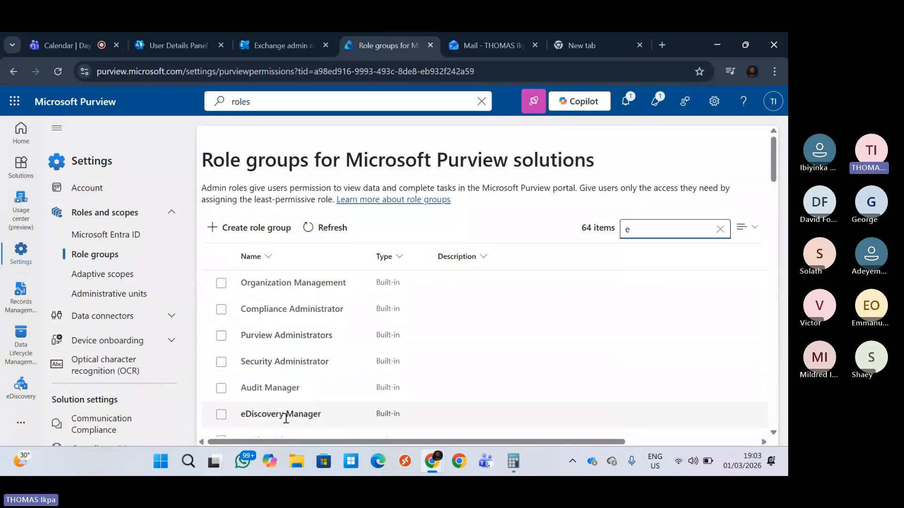
pyautogui.click(220, 415)
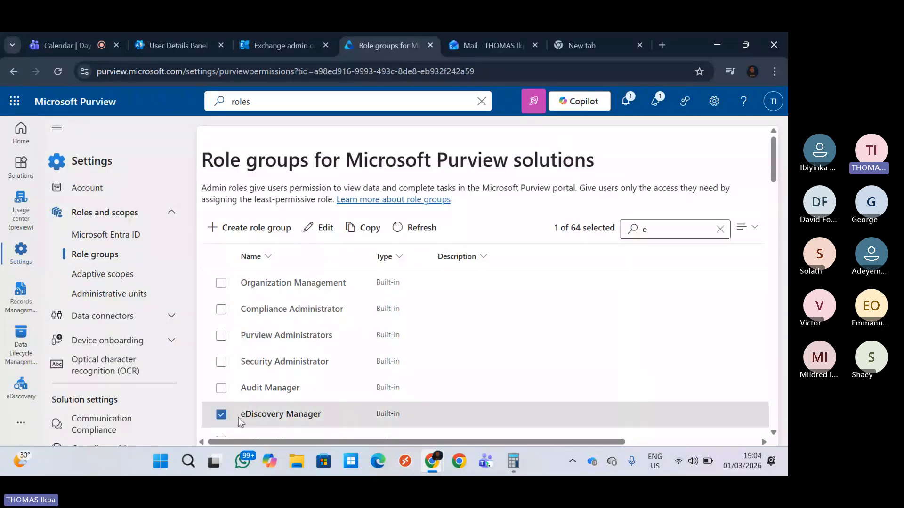
pyautogui.click(323, 228)
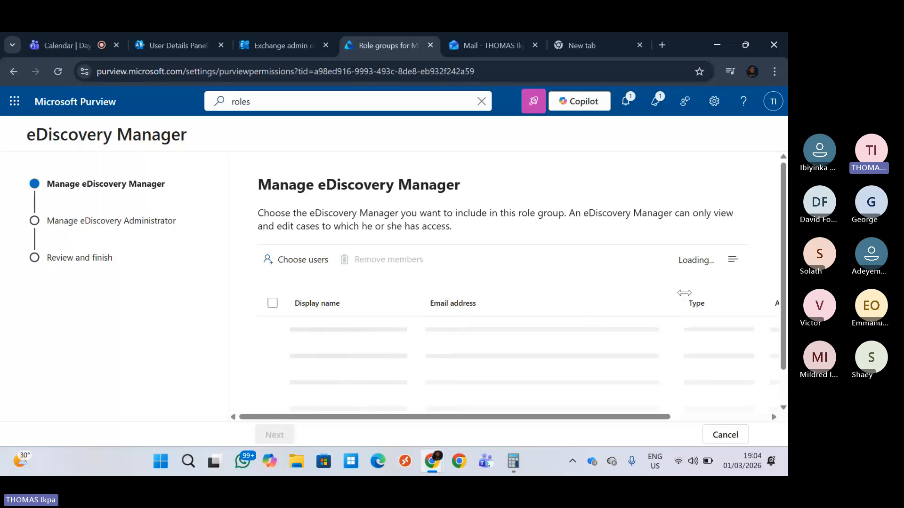
# Find the user by first name and add the account as an eDiscovery Manager in the role group
pyautogui.moveTo(782, 233)
pyautogui.mouseDown()
pyautogui.moveTo(783, 272)
pyautogui.moveTo(774, 222)
pyautogui.mouseUp()
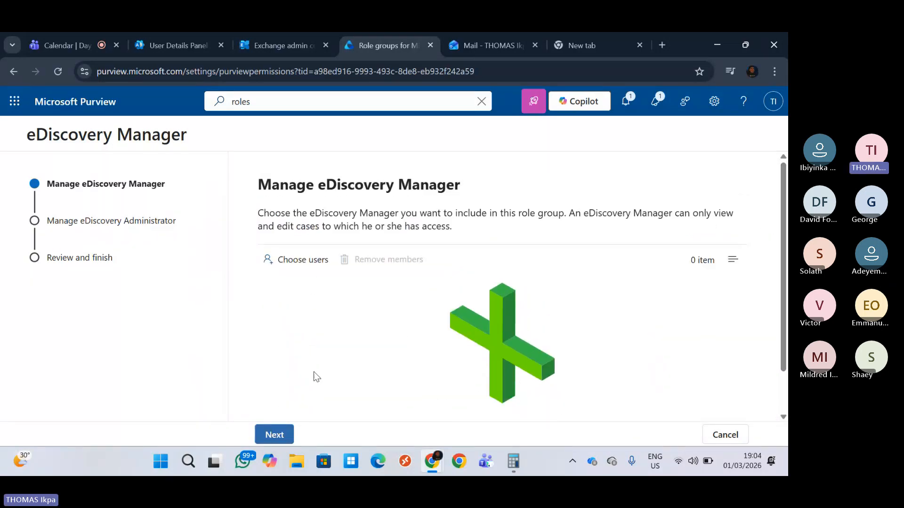
pyautogui.click(308, 263)
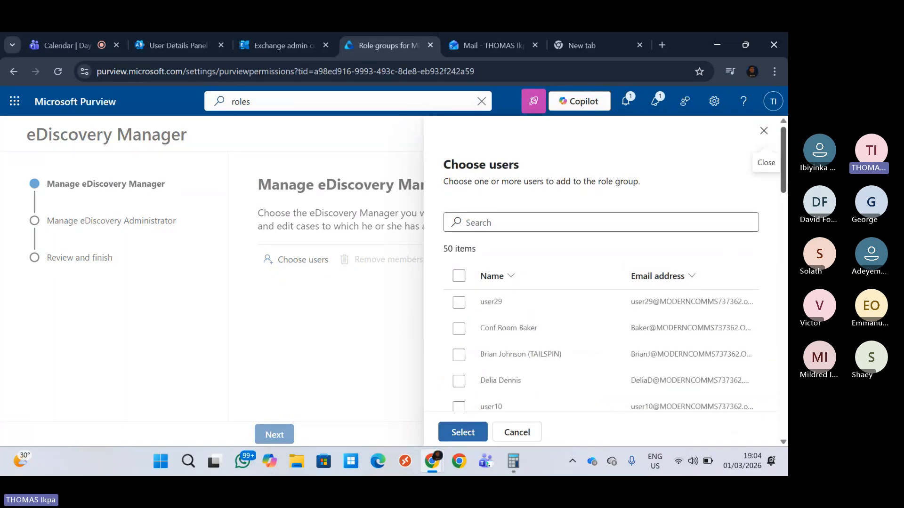
pyautogui.click(678, 216)
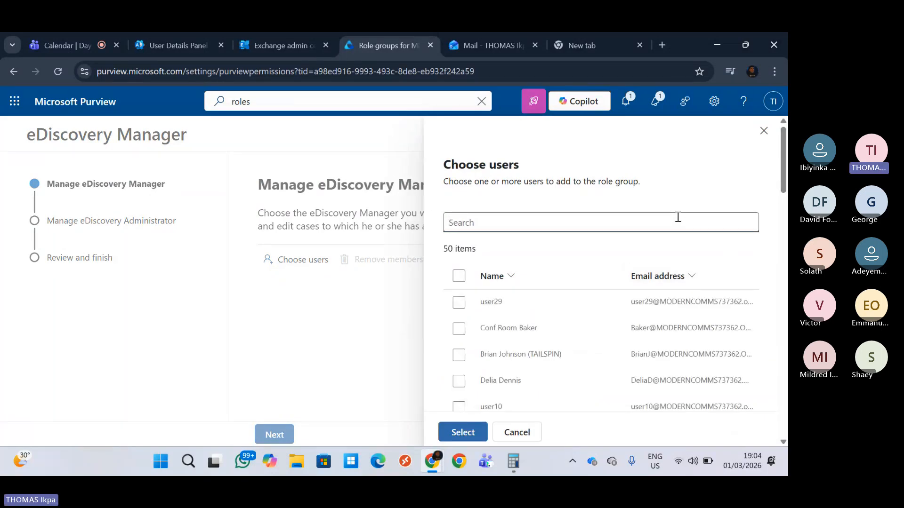
pyautogui.write('thomas')
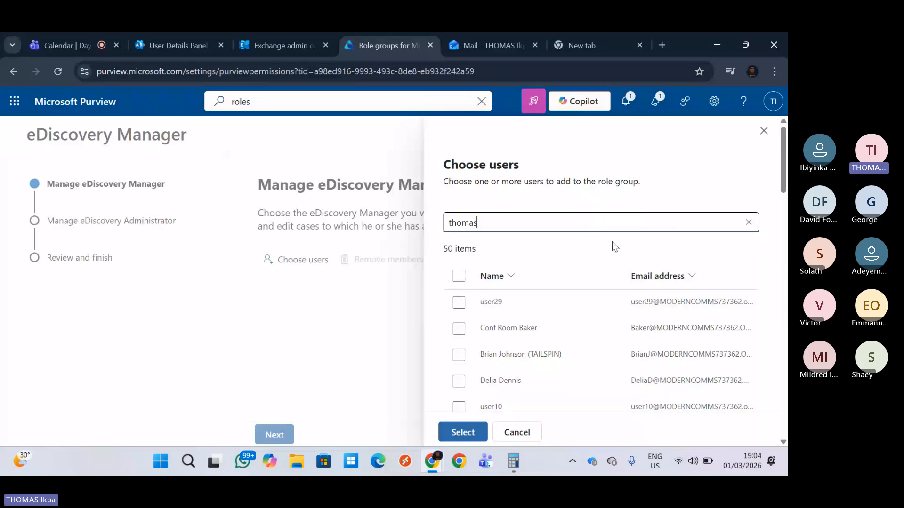
pyautogui.press('Return')
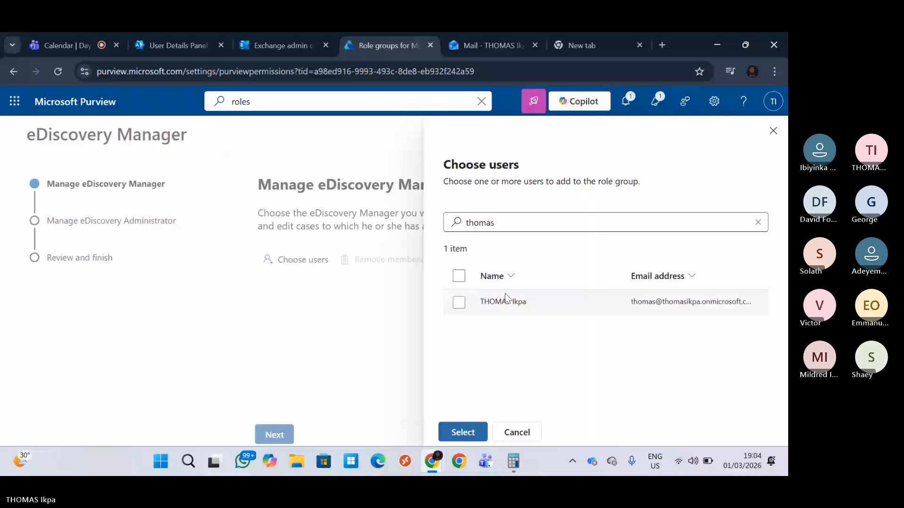
pyautogui.click(459, 302)
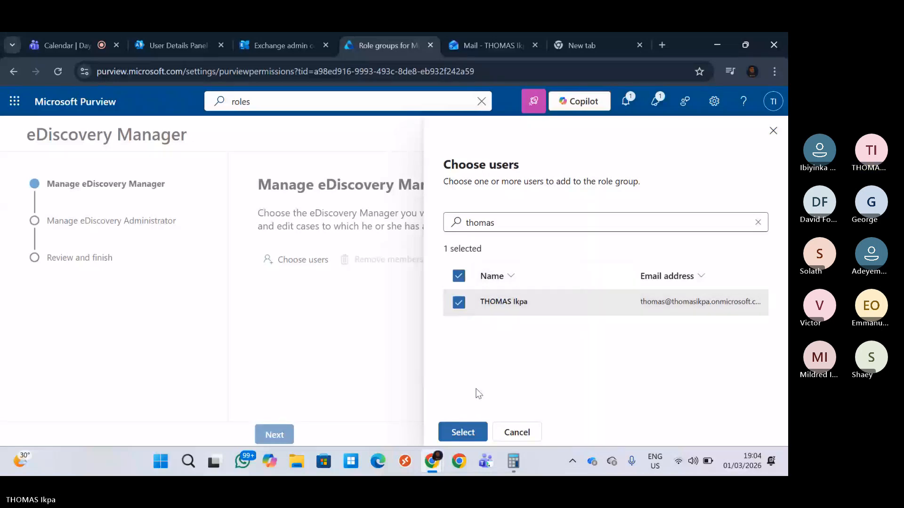
pyautogui.click(475, 436)
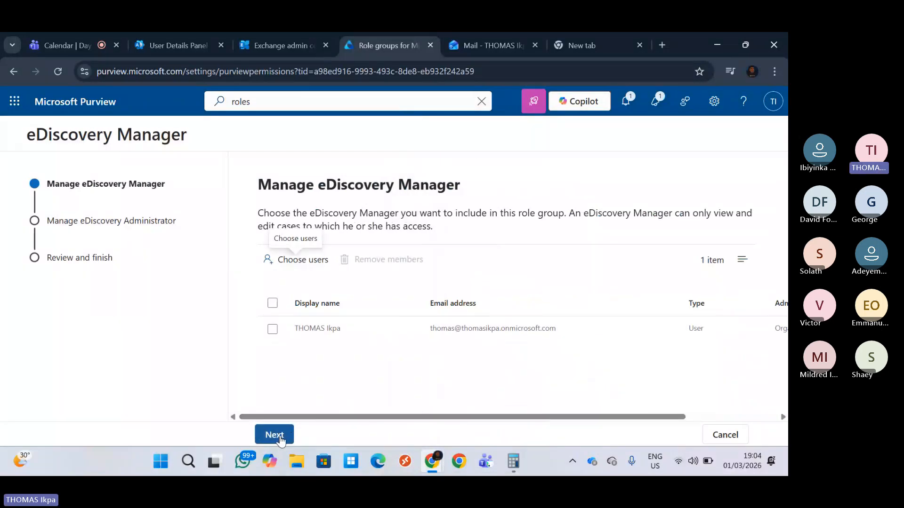
# Leave the eDiscovery Administrator members empty, review the role group and save it
pyautogui.click(275, 434)
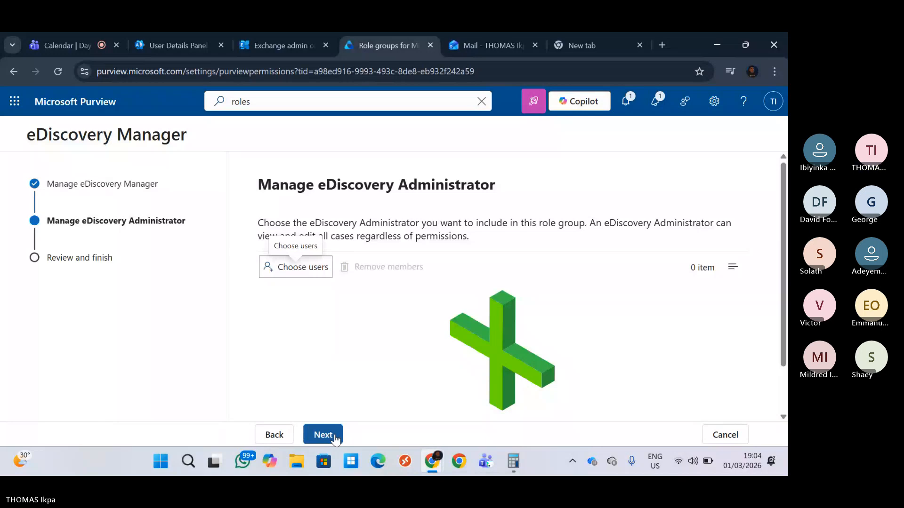
pyautogui.click(322, 435)
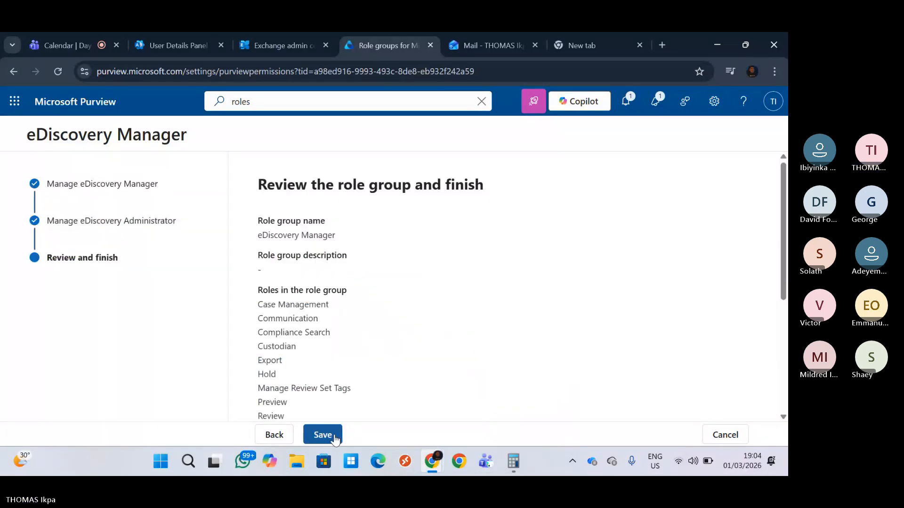
pyautogui.scroll(-5, 771, 261)
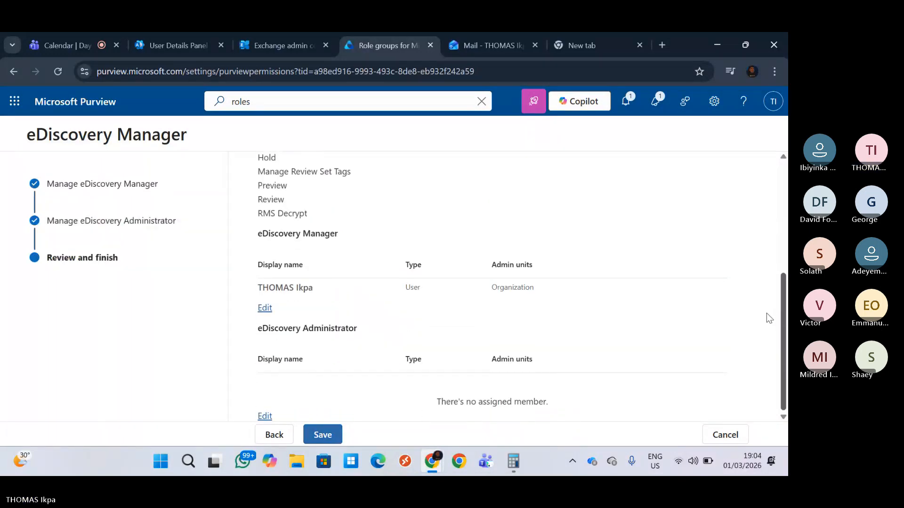
pyautogui.click(339, 432)
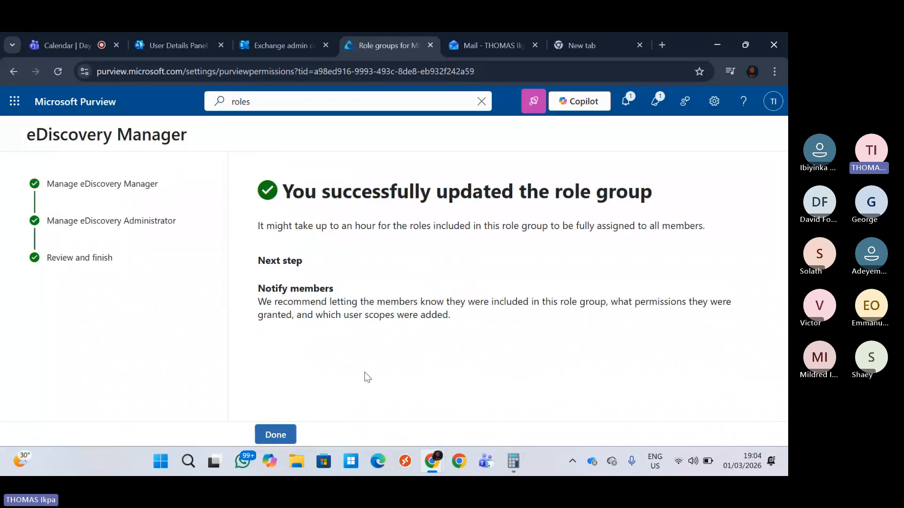
pyautogui.click(276, 434)
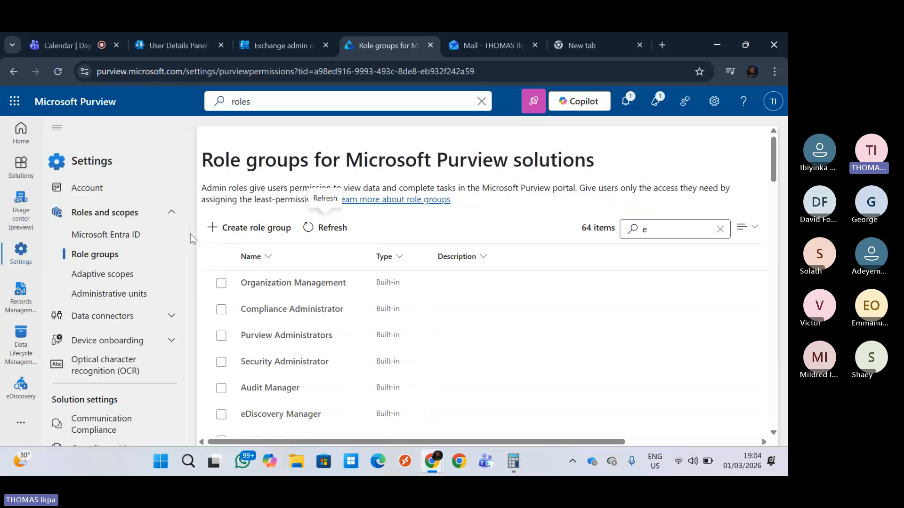
# Return to the user's eDiscovery case, open its existing search and check the progress of the case's exports
pyautogui.click(21, 387)
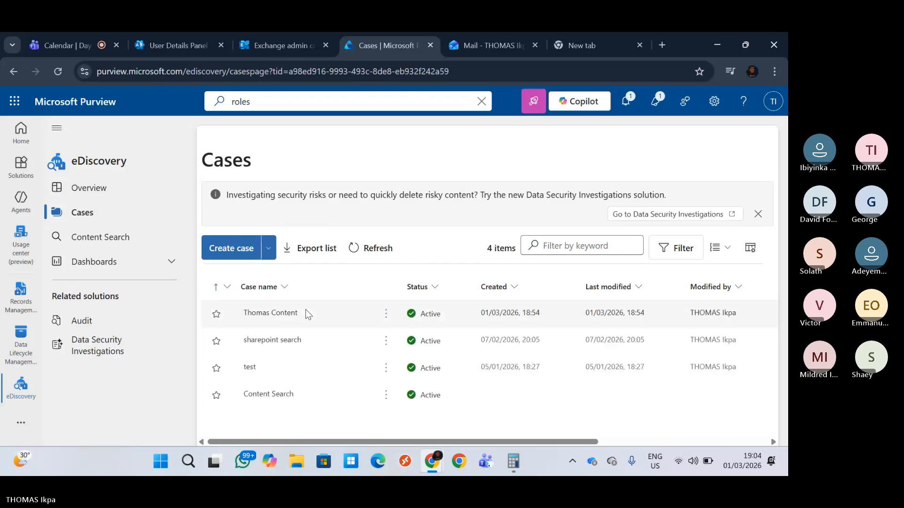
pyautogui.click(271, 314)
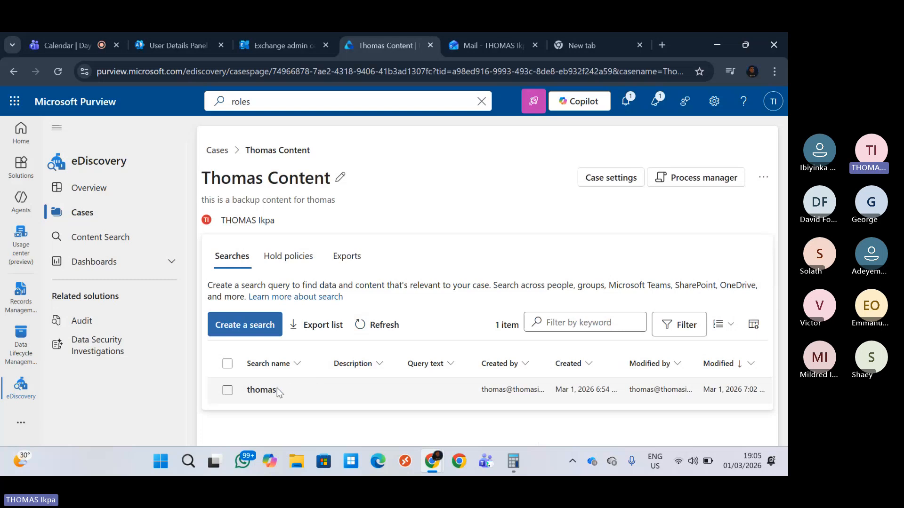
pyautogui.click(262, 389)
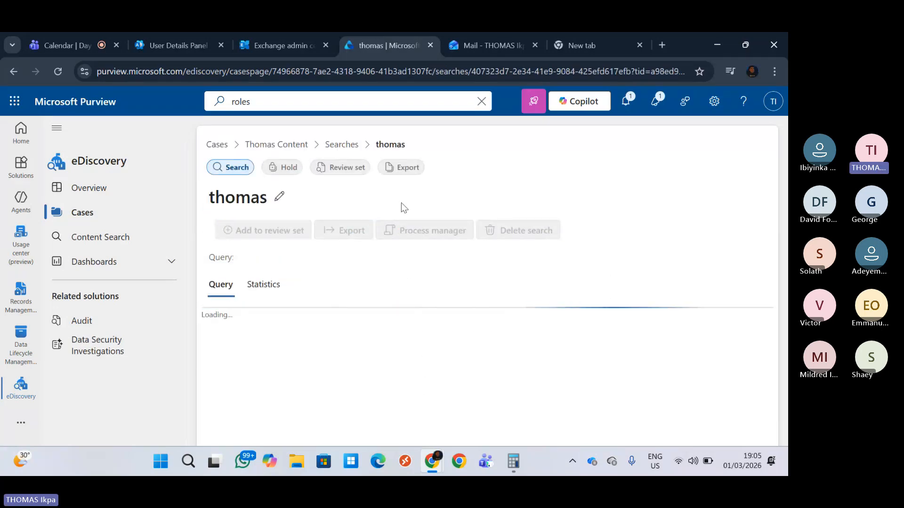
pyautogui.click(399, 173)
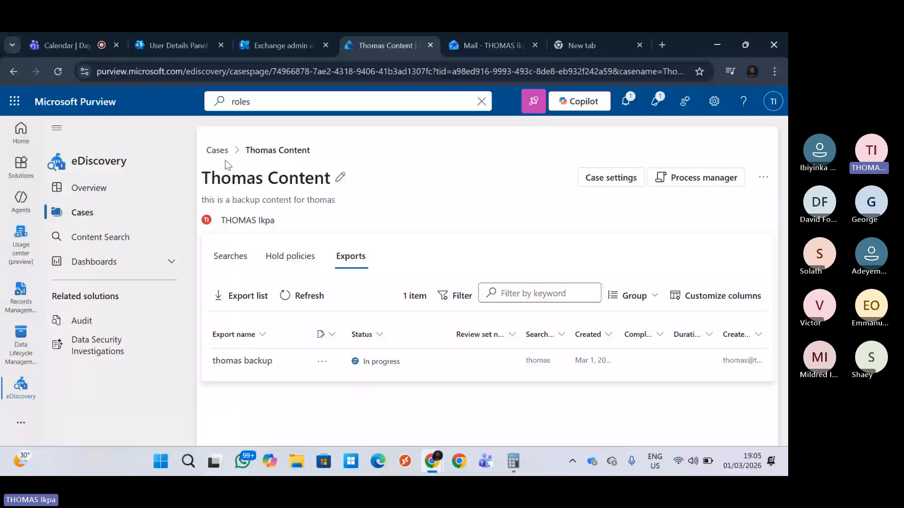
# Create a new search in the user's case, named with the user's first name followed by "onedrive files"
pyautogui.click(214, 150)
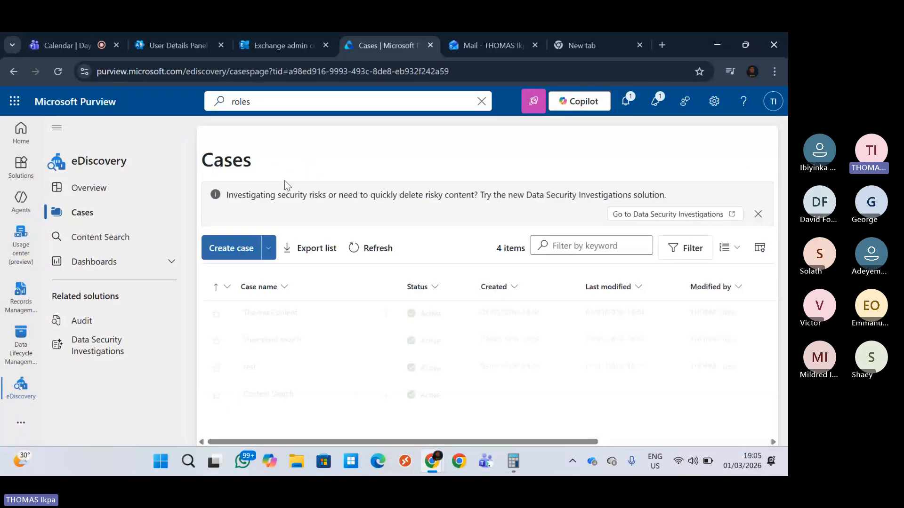
pyautogui.click(273, 314)
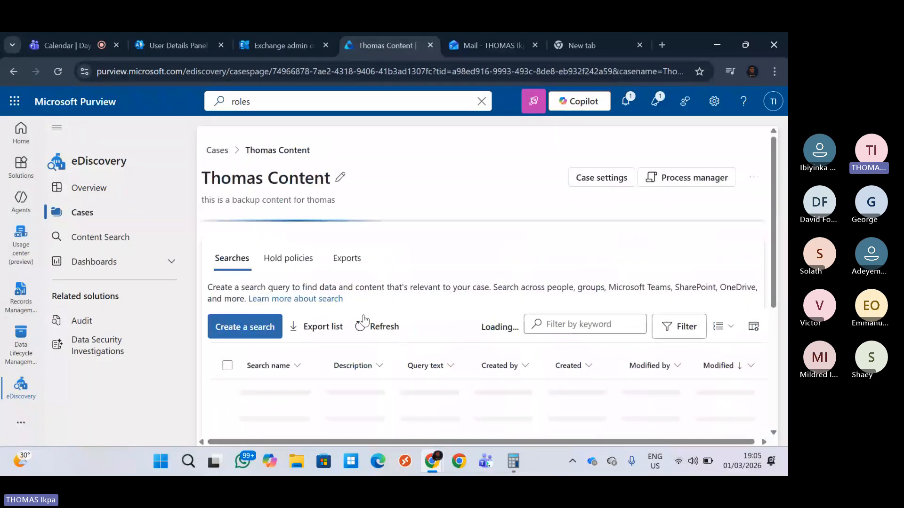
pyautogui.click(266, 330)
pyautogui.click(401, 237)
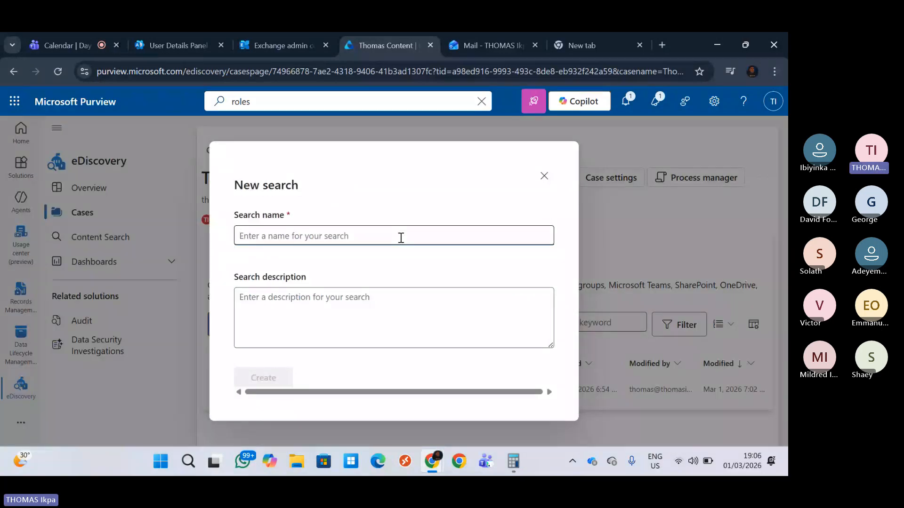
pyautogui.write('Tho')
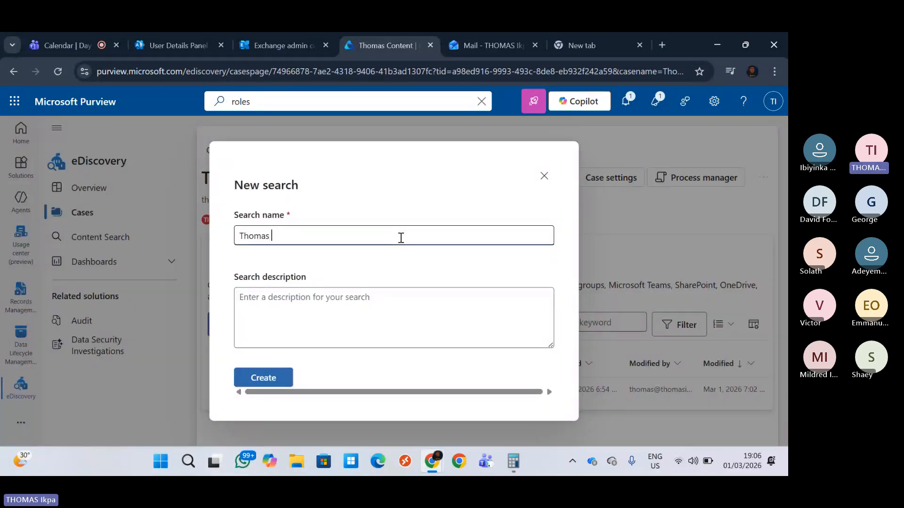
pyautogui.write('mas ')
pyautogui.write('o')
pyautogui.write('nedreiv')
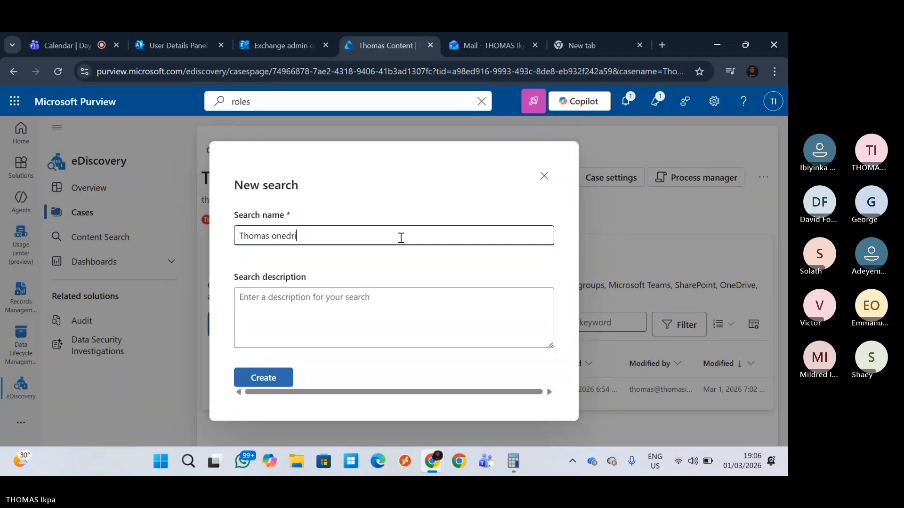
pyautogui.write('files')
pyautogui.click(302, 365)
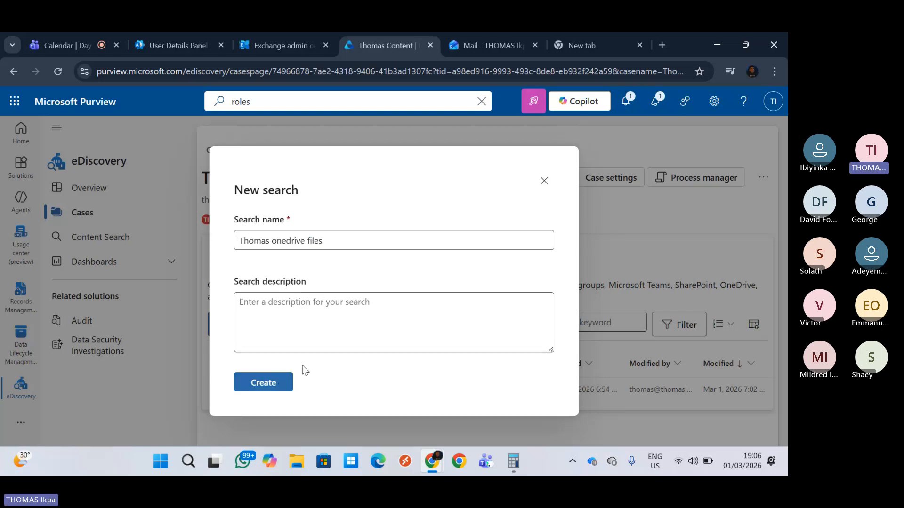
pyautogui.click(286, 385)
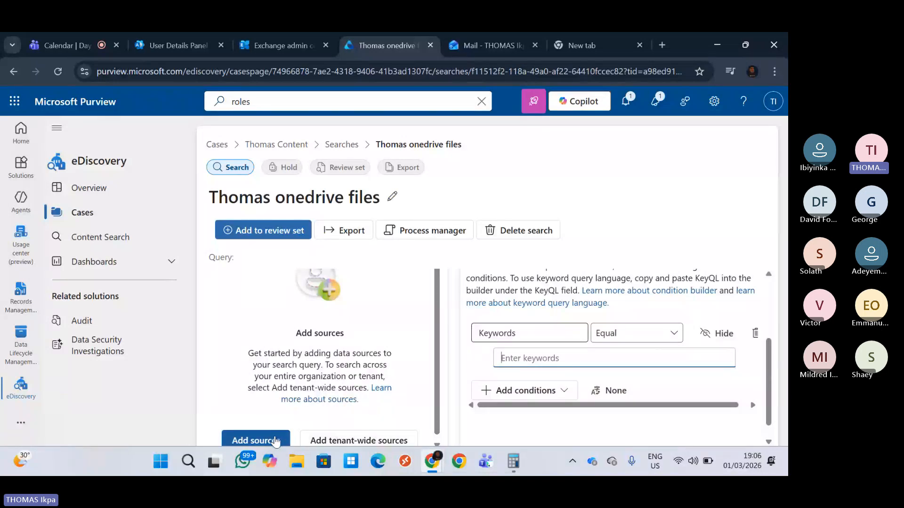
# Find the user by first name and add their account as a data source of the OneDrive files search
pyautogui.click(286, 442)
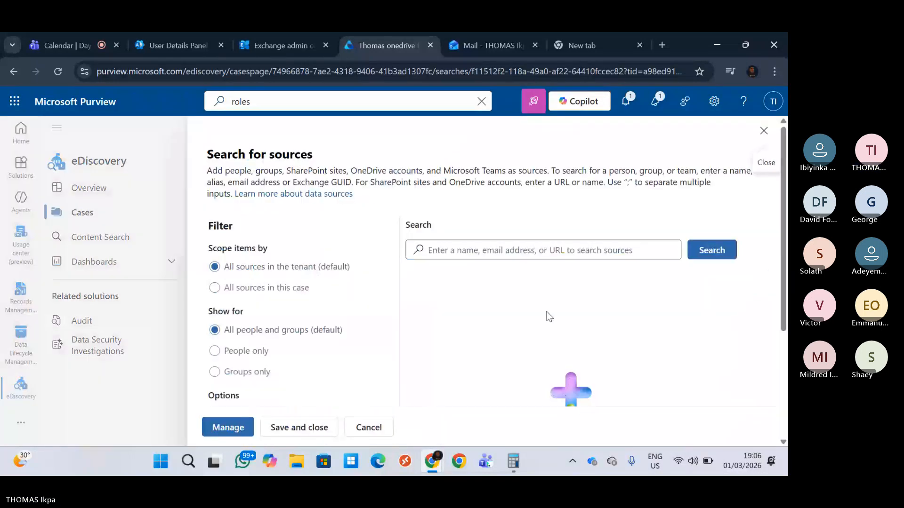
pyautogui.click(543, 249)
pyautogui.write('thoma')
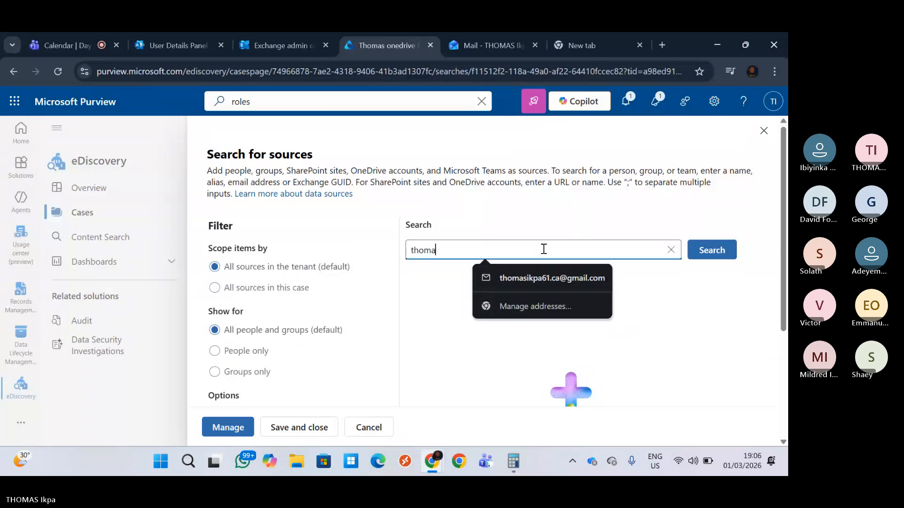
pyautogui.write('s')
pyautogui.press('Return')
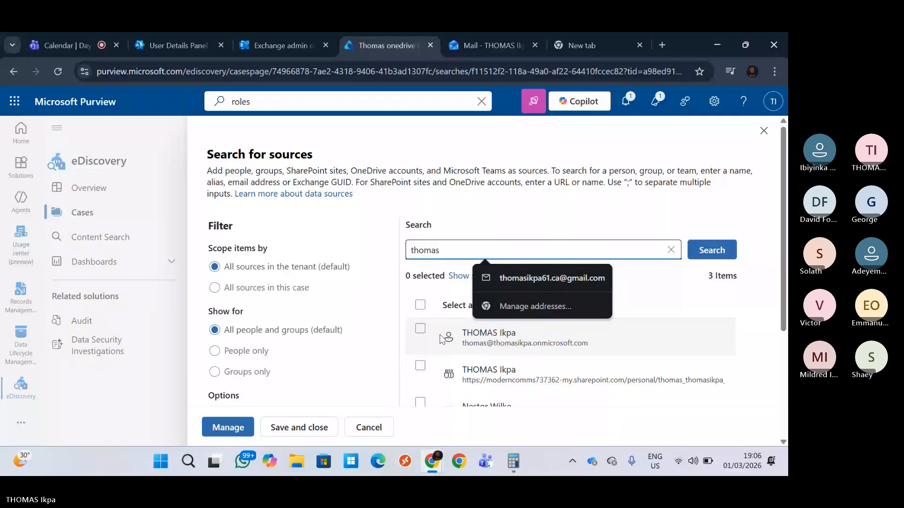
pyautogui.click(420, 328)
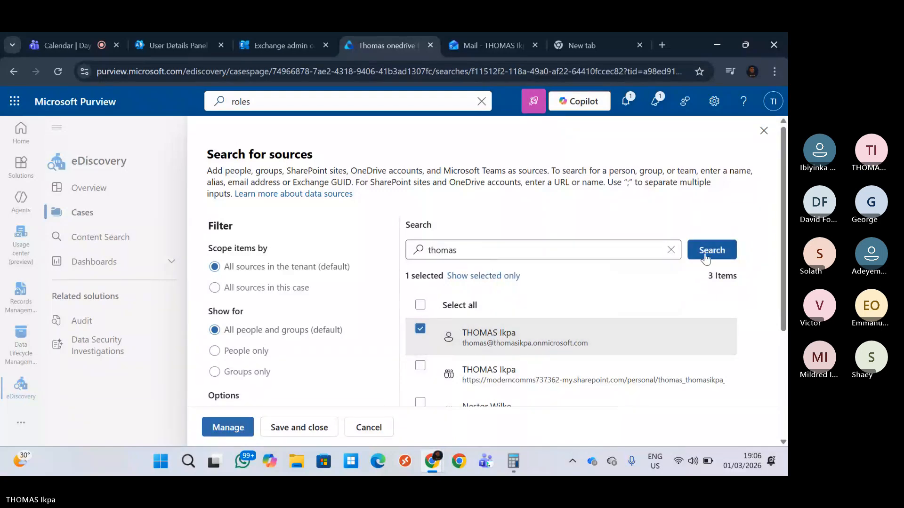
pyautogui.click(297, 427)
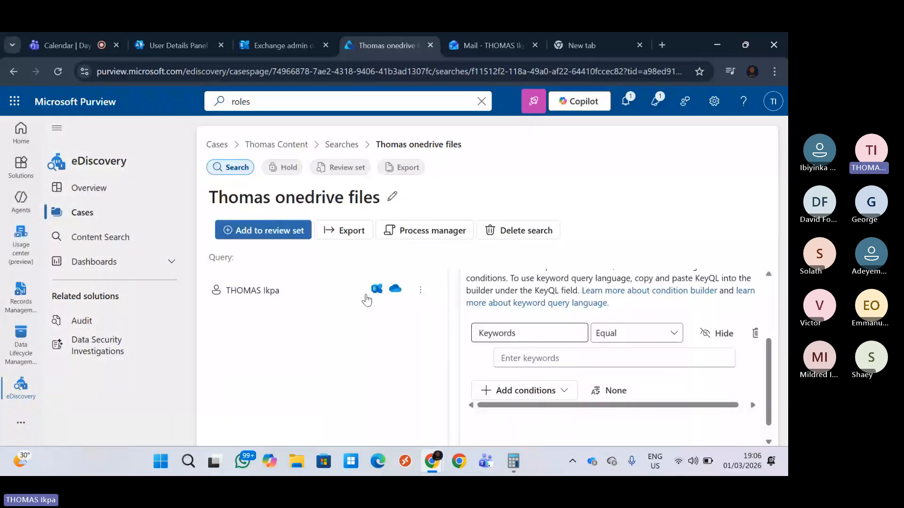
# Remove the mailbox from the user's data source so only OneDrive is searched, and run the query with the default result options
pyautogui.click(420, 290)
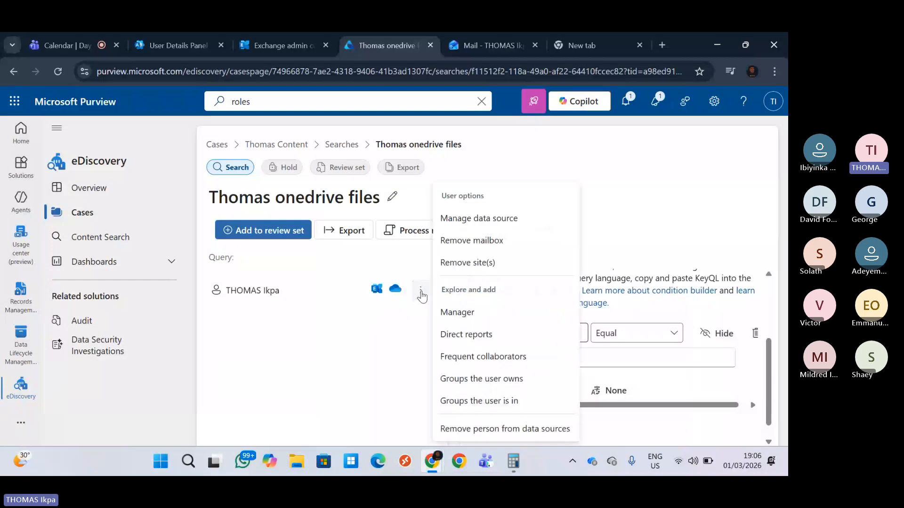
pyautogui.click(469, 241)
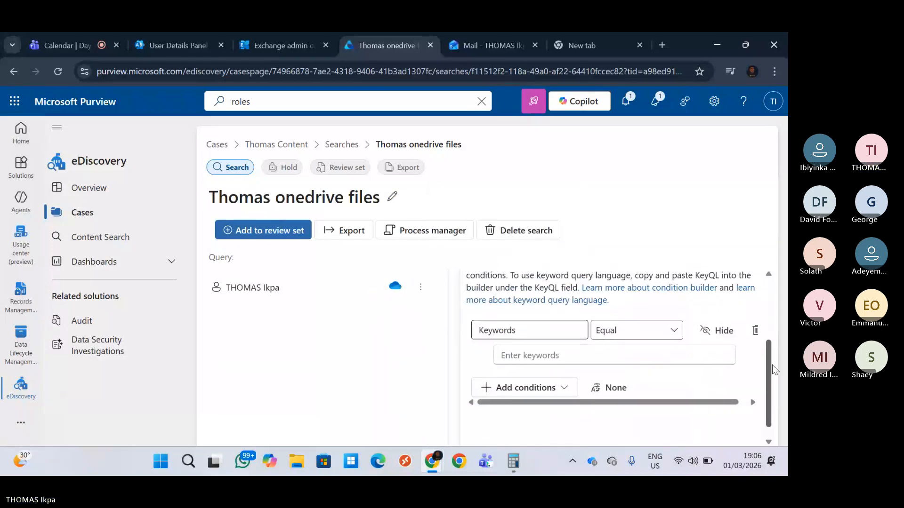
pyautogui.moveTo(771, 367); pyautogui.dragTo(771, 304)
pyautogui.click(734, 313)
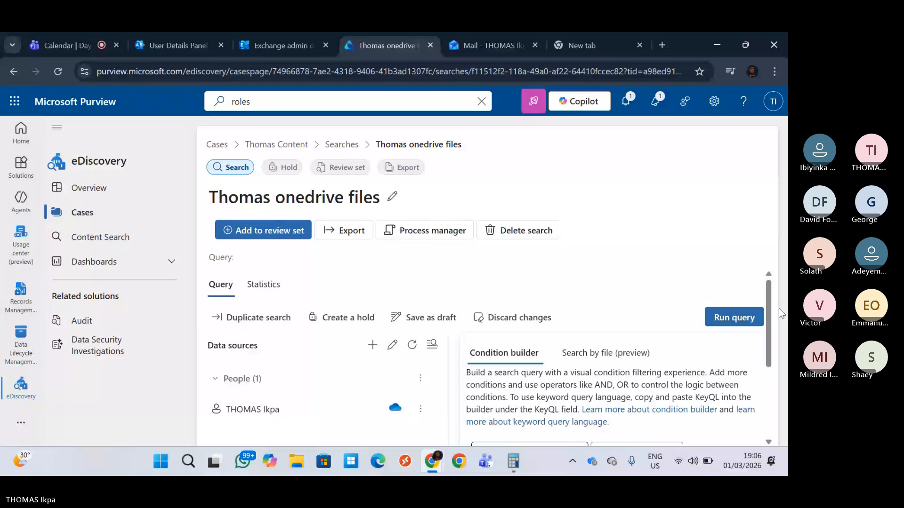
pyautogui.scroll(-3, 774, 339)
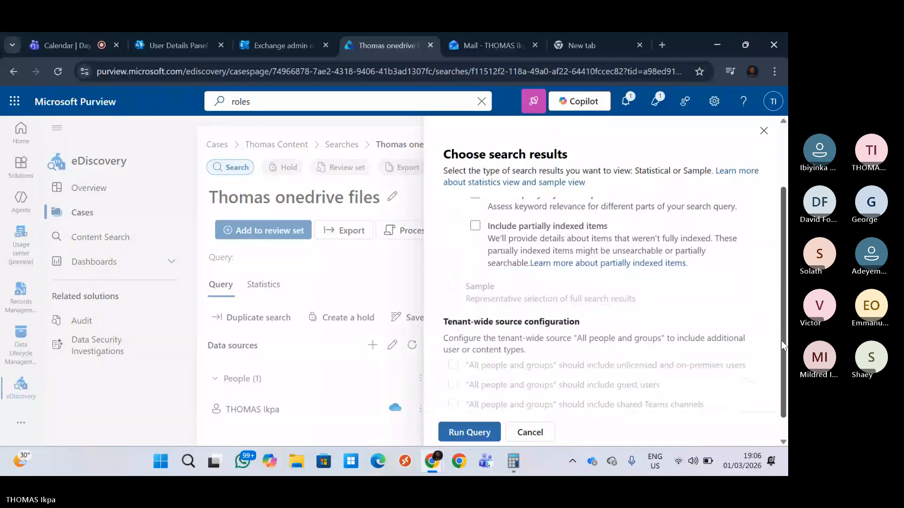
pyautogui.click(480, 432)
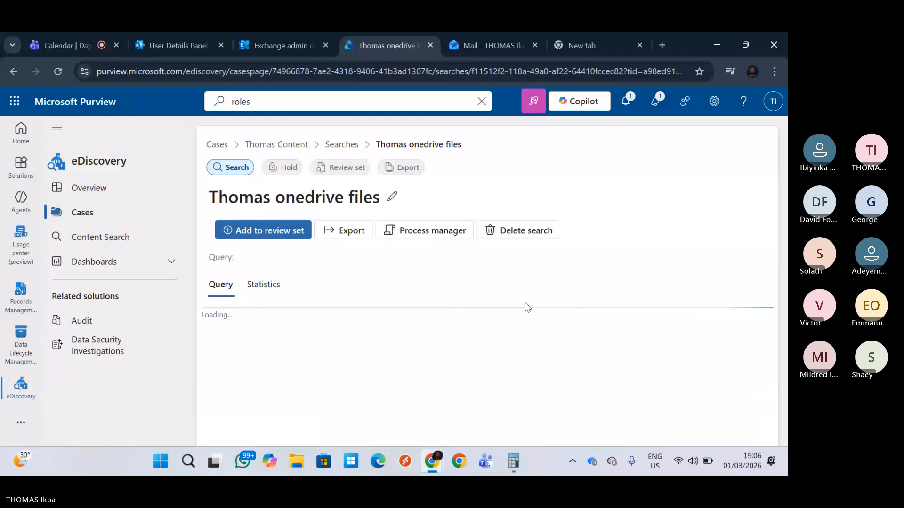
# In a duplicate browser tab, go through the case's mailbox search to its exports and open the details of the completed backup export
pyautogui.rightClick(389, 44)
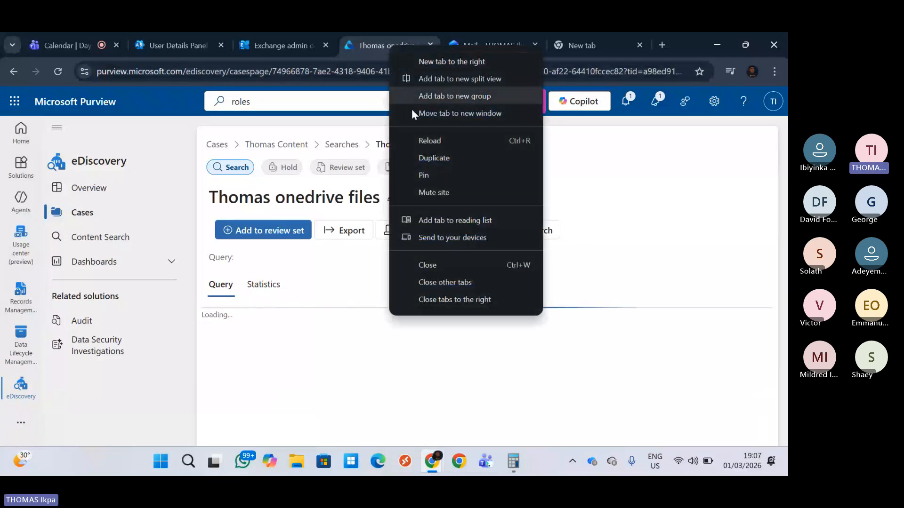
pyautogui.press('Escape')
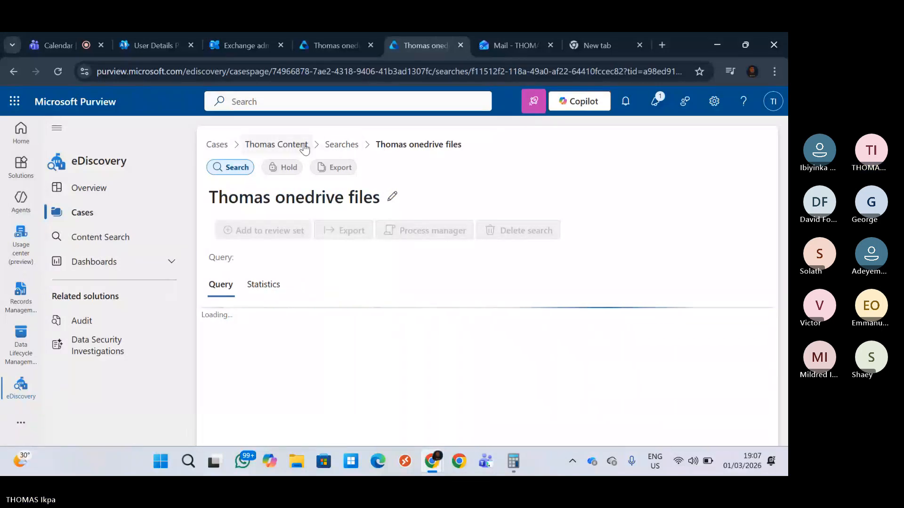
pyautogui.click(340, 144)
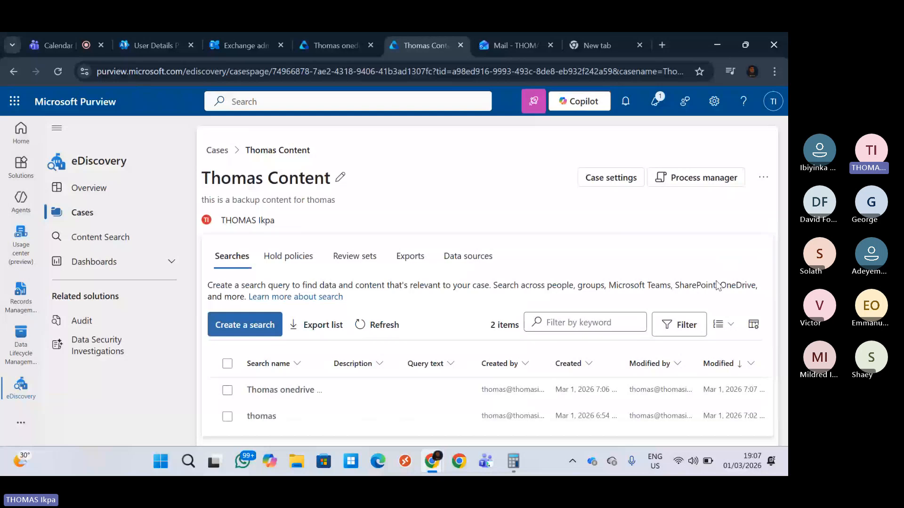
pyautogui.click(262, 416)
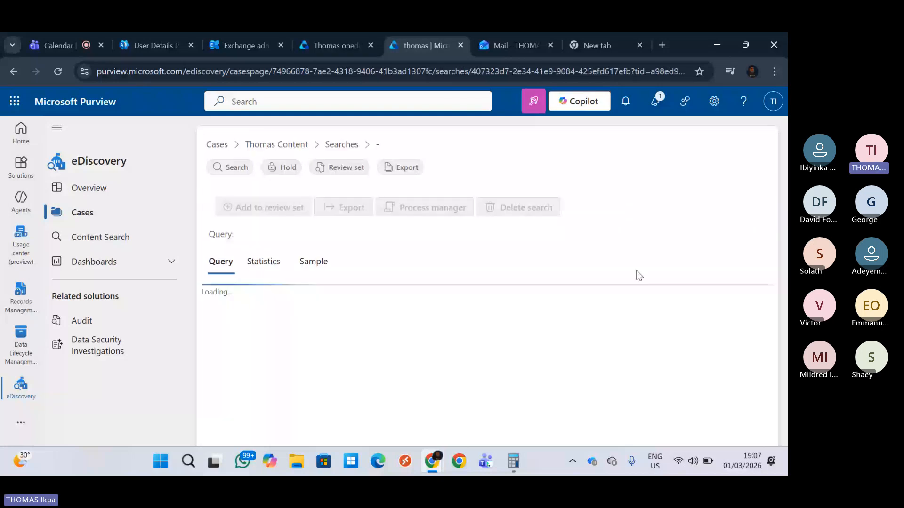
pyautogui.click(401, 167)
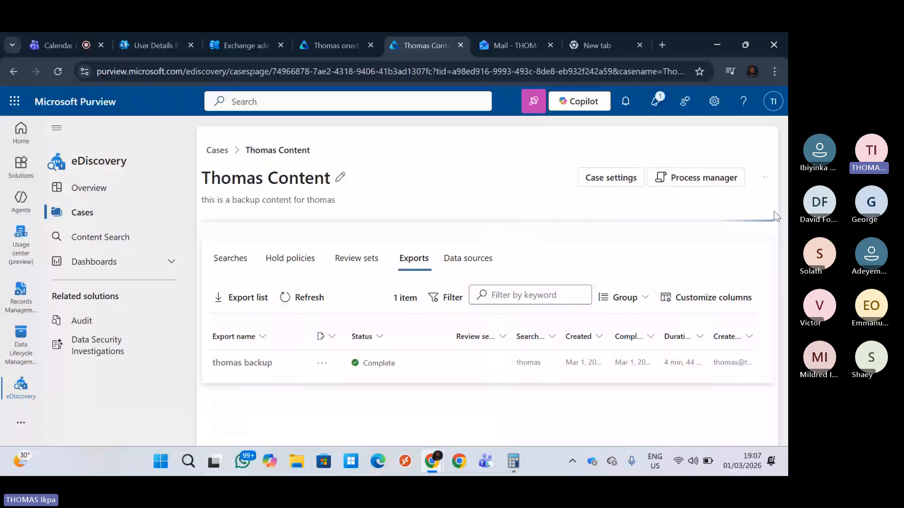
pyautogui.click(322, 361)
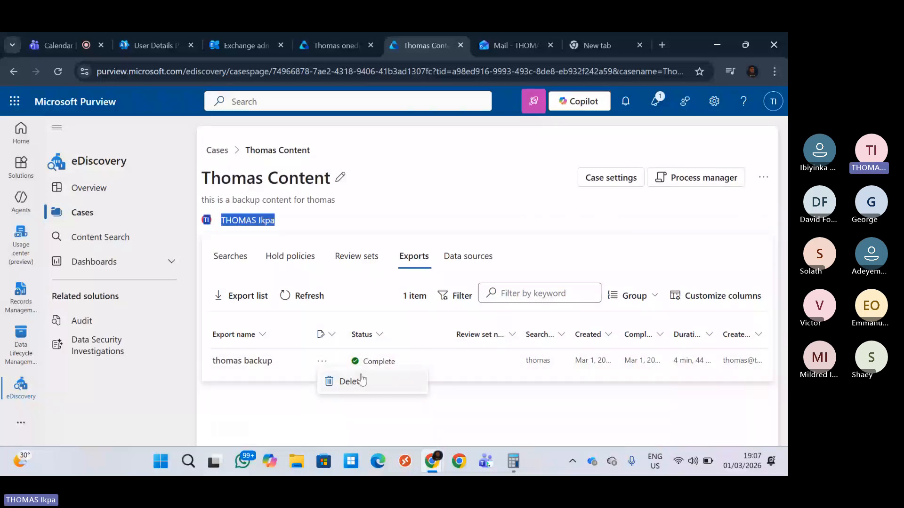
pyautogui.click(263, 361)
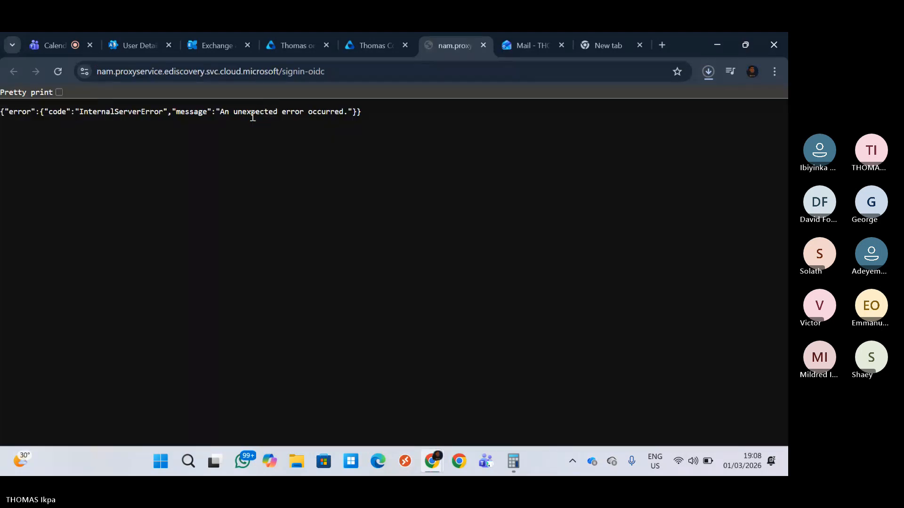
# Retry the eDiscovery proxy service page by resubmitting its form, and close that browser tab
pyautogui.click(58, 72)
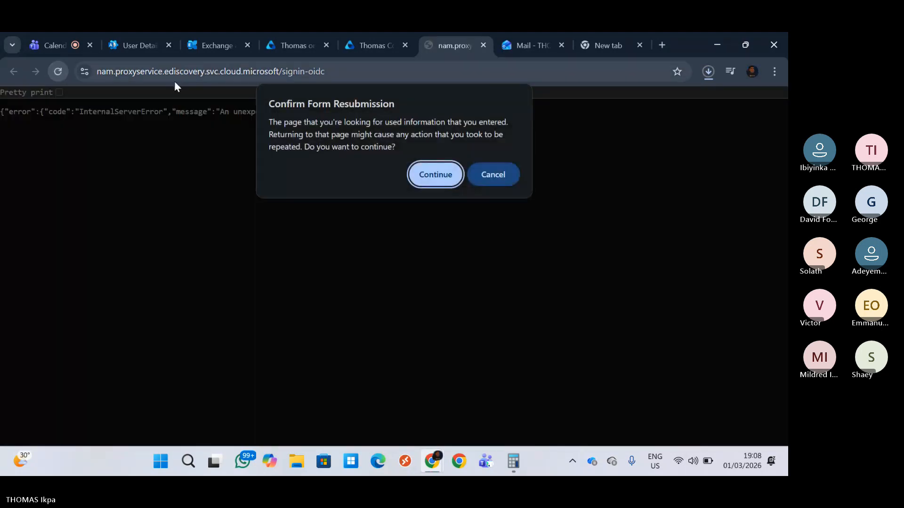
pyautogui.click(435, 174)
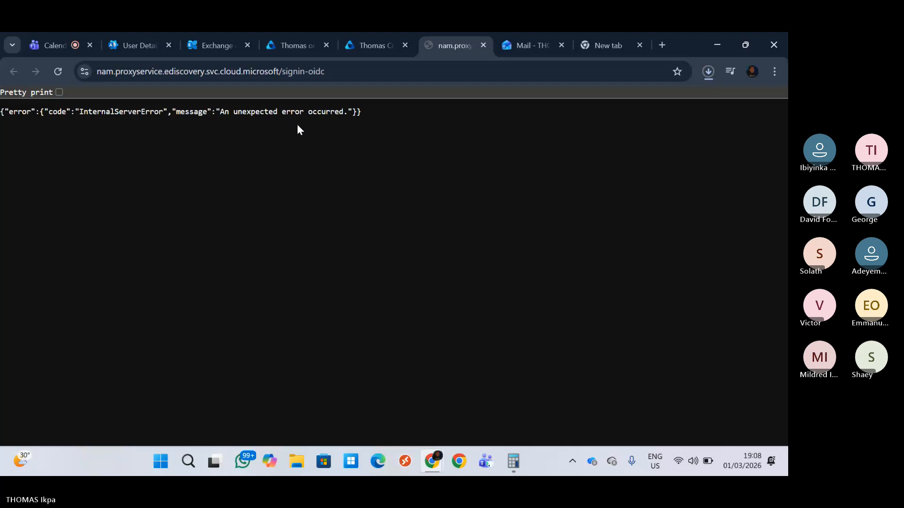
pyautogui.click(481, 46)
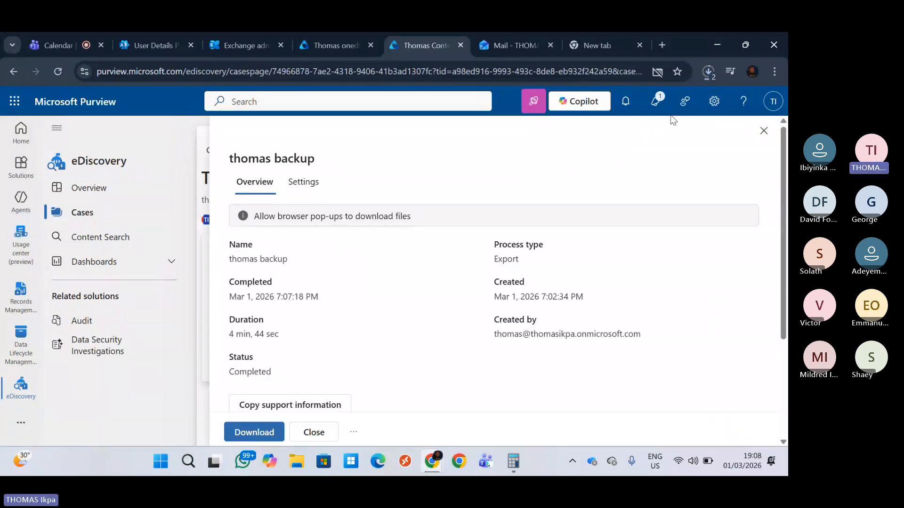
# Open the downloaded PSTs archive, examine the mailbox data file in its Exchange folder, and close the export details
pyautogui.click(708, 75)
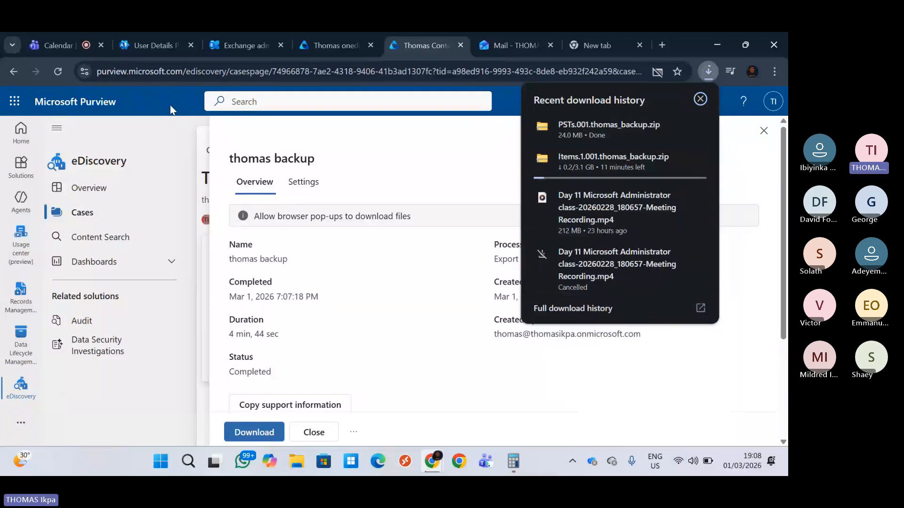
pyautogui.moveTo(637, 159)
pyautogui.moveTo(624, 135)
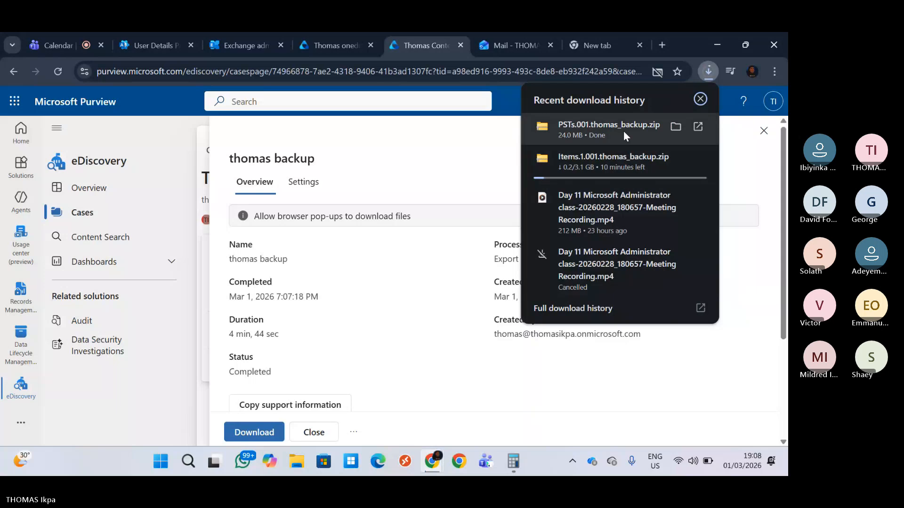
pyautogui.click(585, 129)
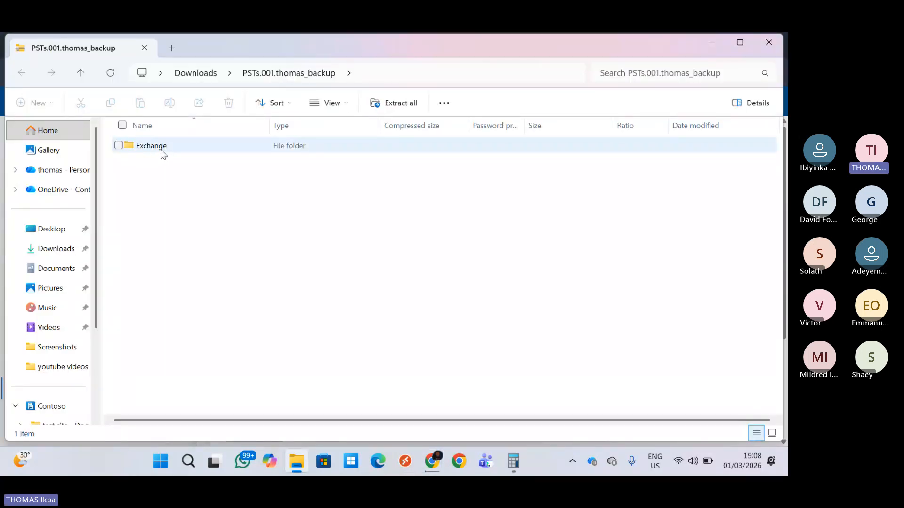
pyautogui.doubleClick(160, 149)
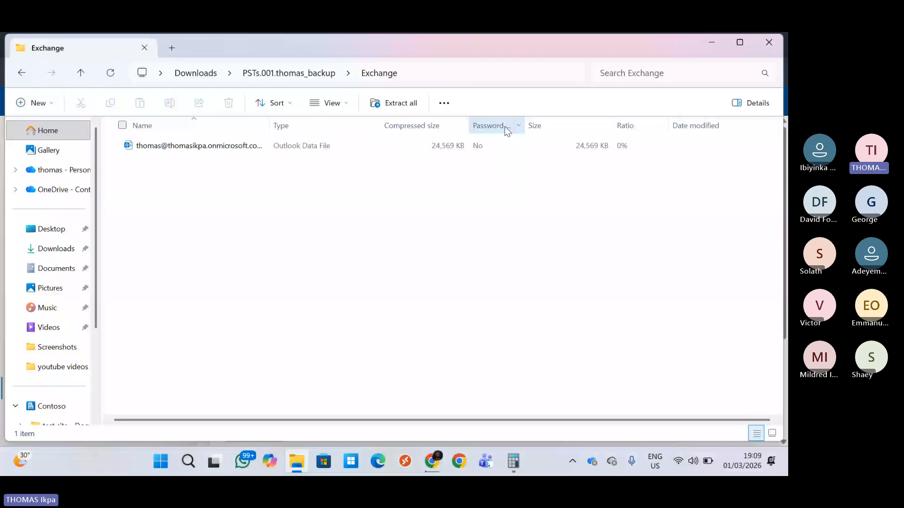
pyautogui.click(712, 43)
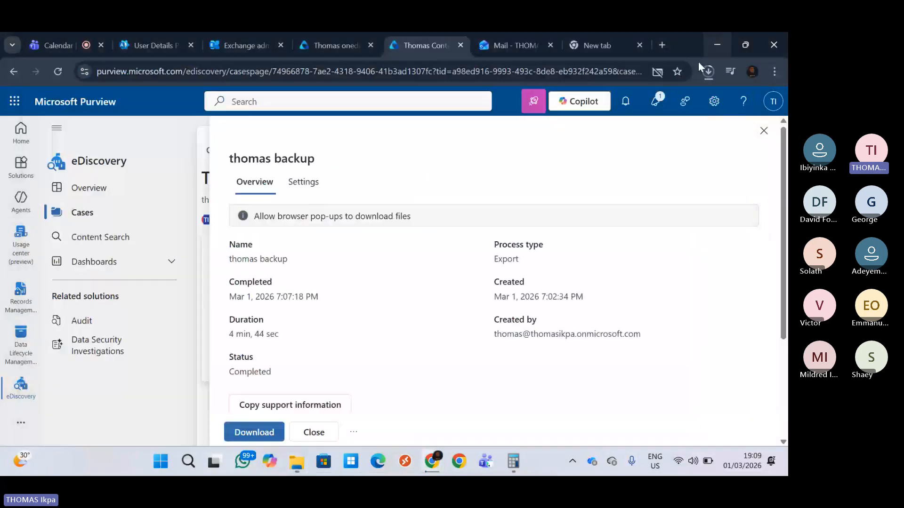
pyautogui.click(764, 131)
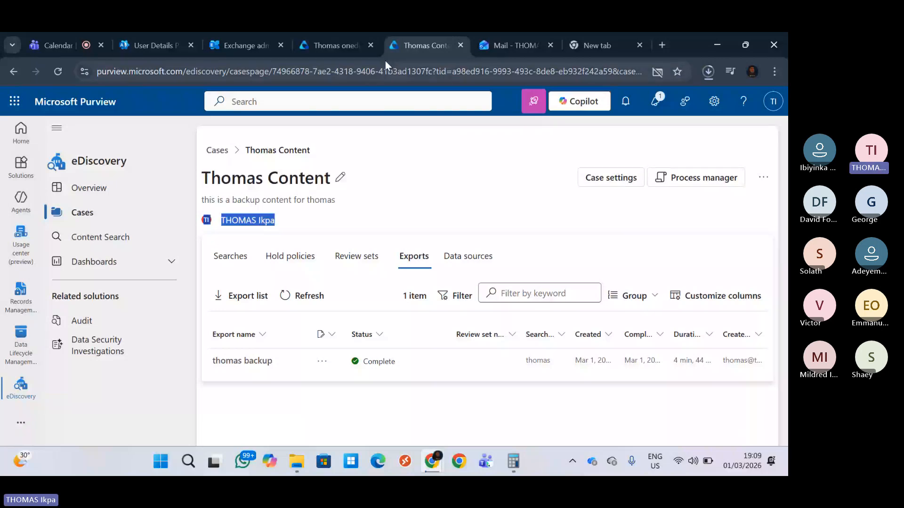
# Return to the OneDrive files search, review its statistics and start an export named with the user's first name followed by "export"
pyautogui.moveTo(231, 45)
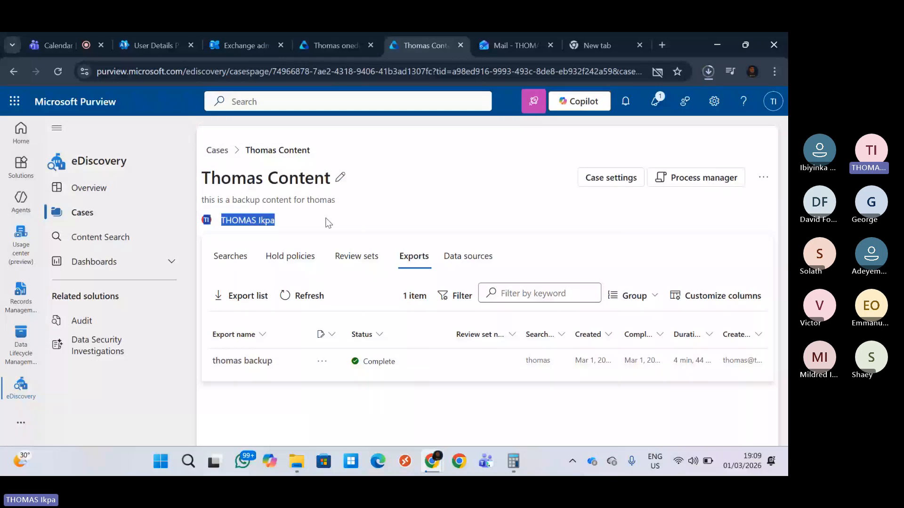
pyautogui.click(335, 45)
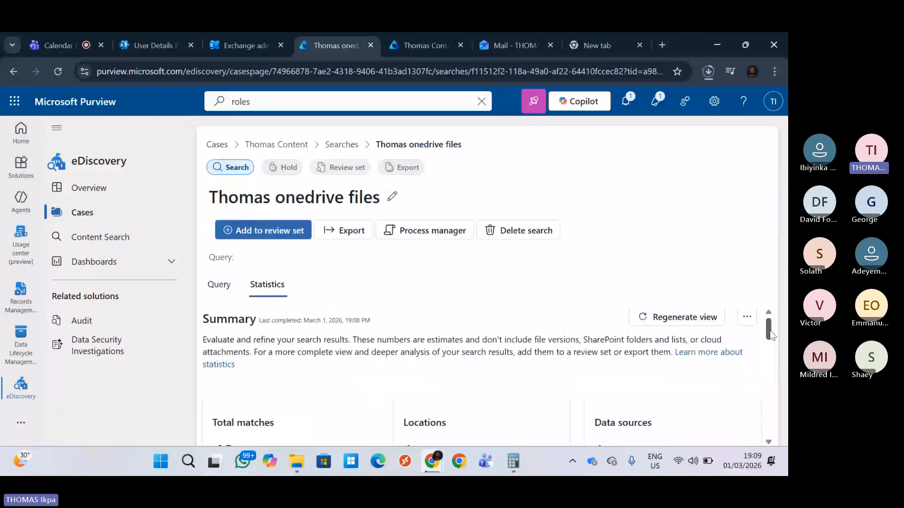
pyautogui.scroll(-2, 291, 331)
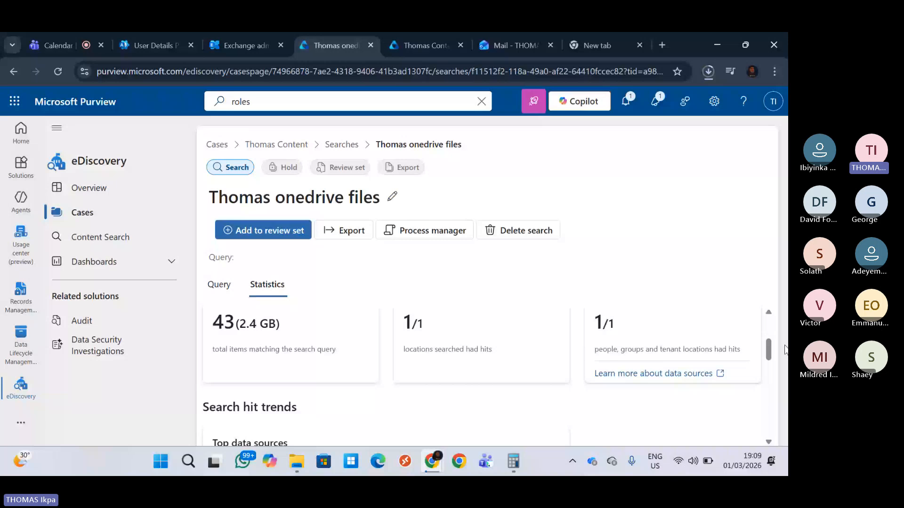
pyautogui.click(347, 230)
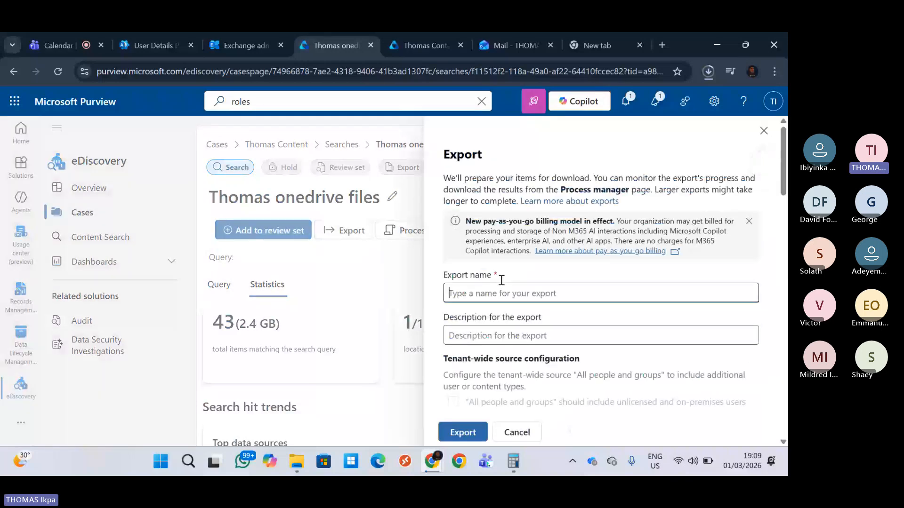
pyautogui.write('thomas e')
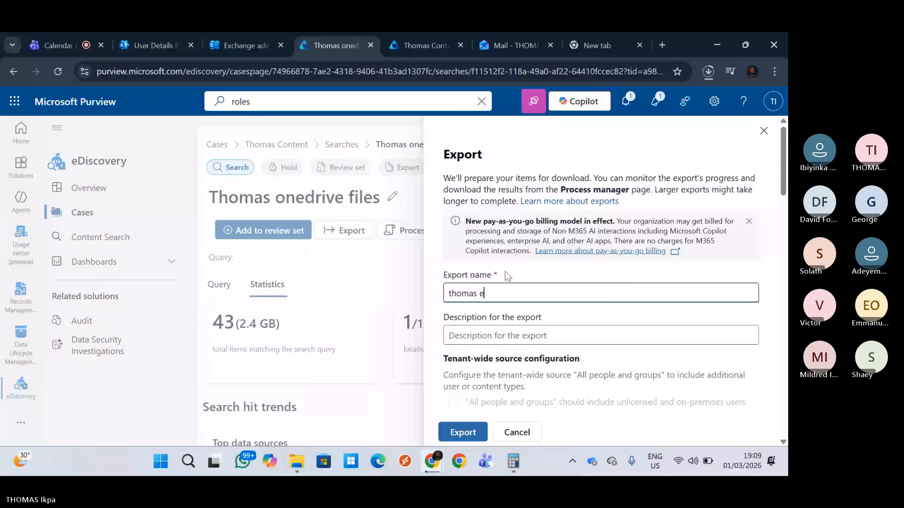
pyautogui.write('xport')
pyautogui.press('Return')
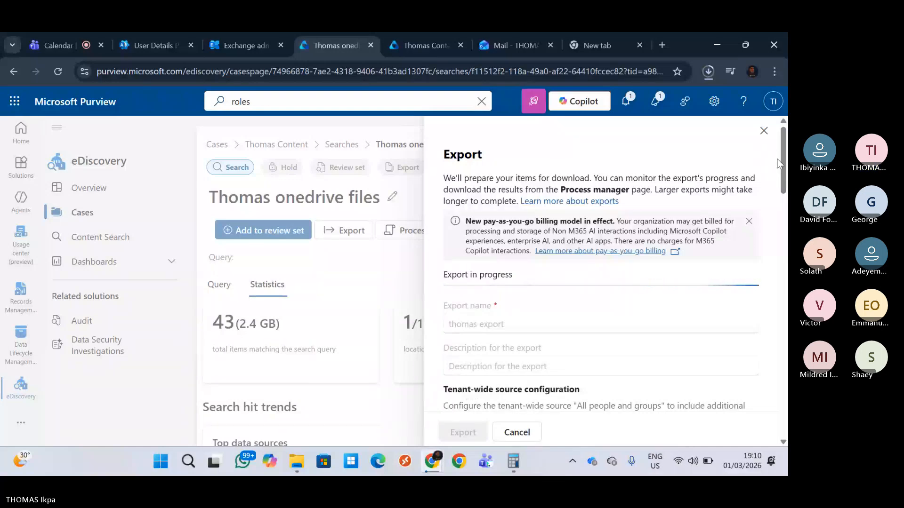
pyautogui.moveTo(779, 159)
pyautogui.mouseDown()
pyautogui.moveTo(785, 210)
pyautogui.moveTo(783, 173)
pyautogui.mouseUp()
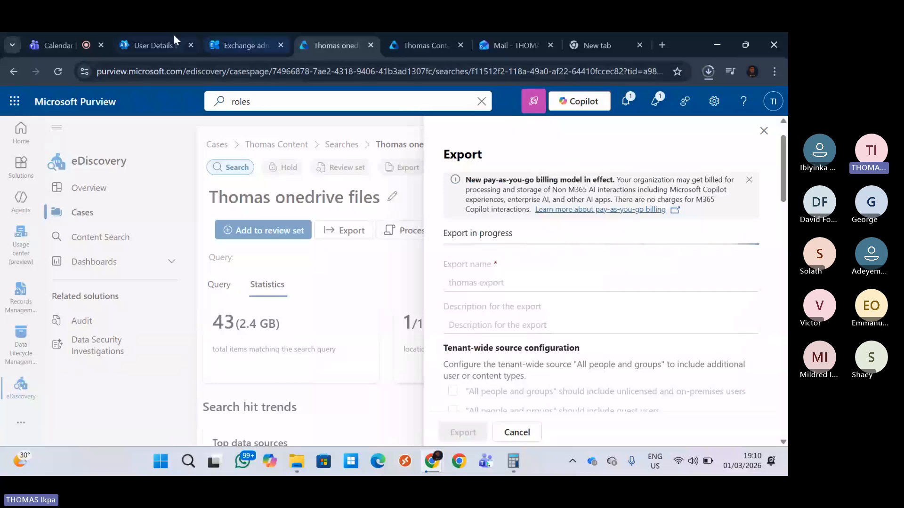
pyautogui.click(72, 46)
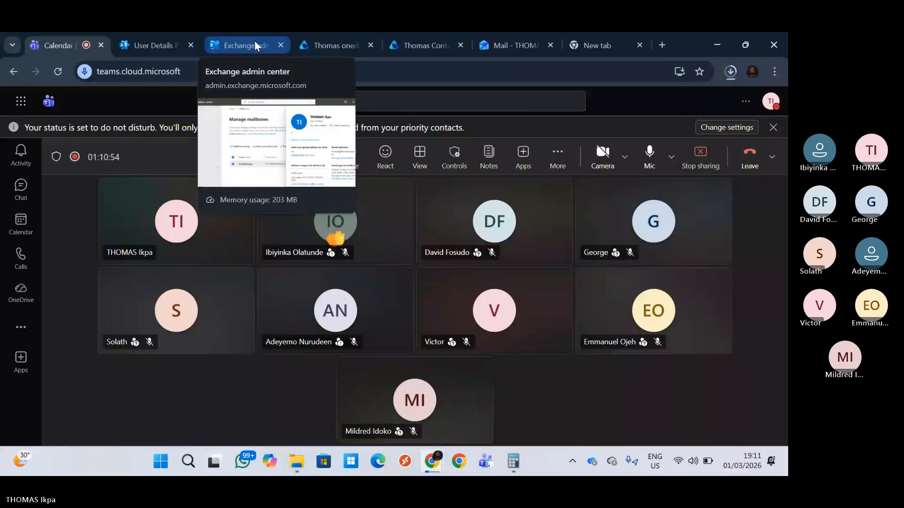
pyautogui.click(333, 47)
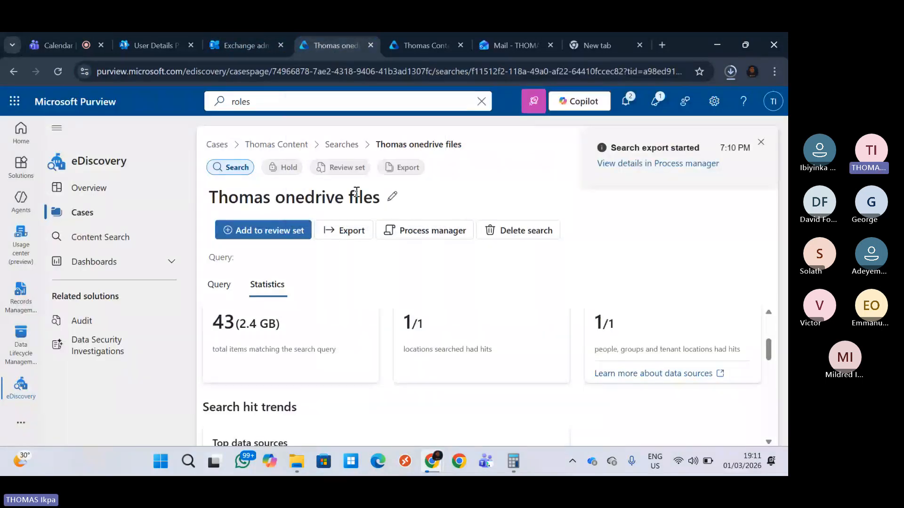
# Go to the case's exports and check the progress of the Items backup archive download from the user's admin page
pyautogui.click(398, 169)
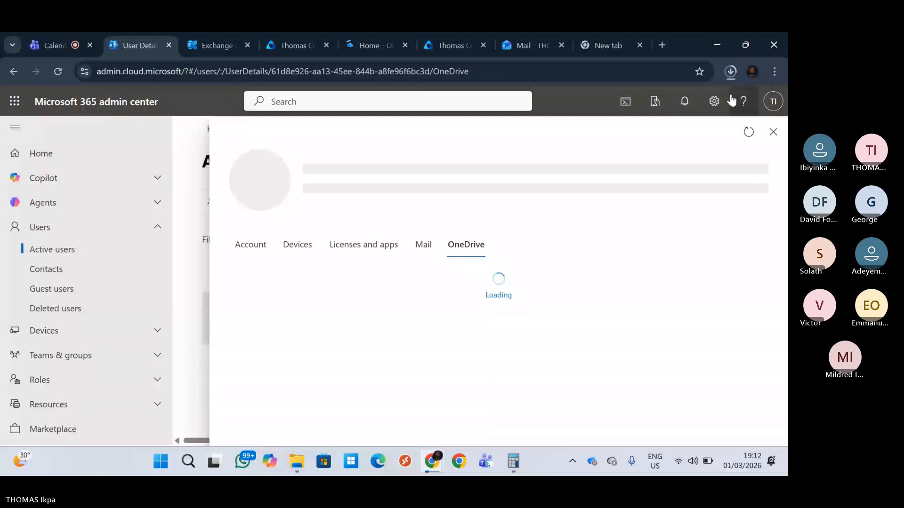
pyautogui.click(731, 78)
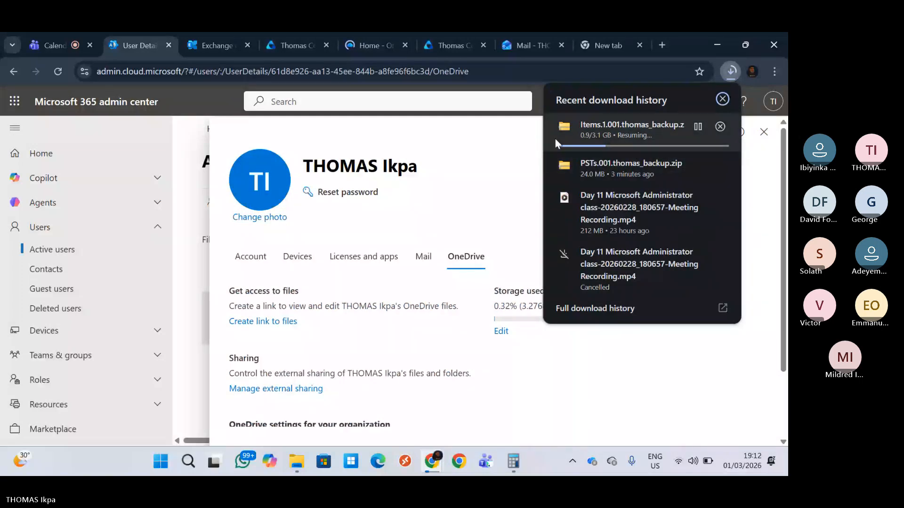
pyautogui.click(527, 142)
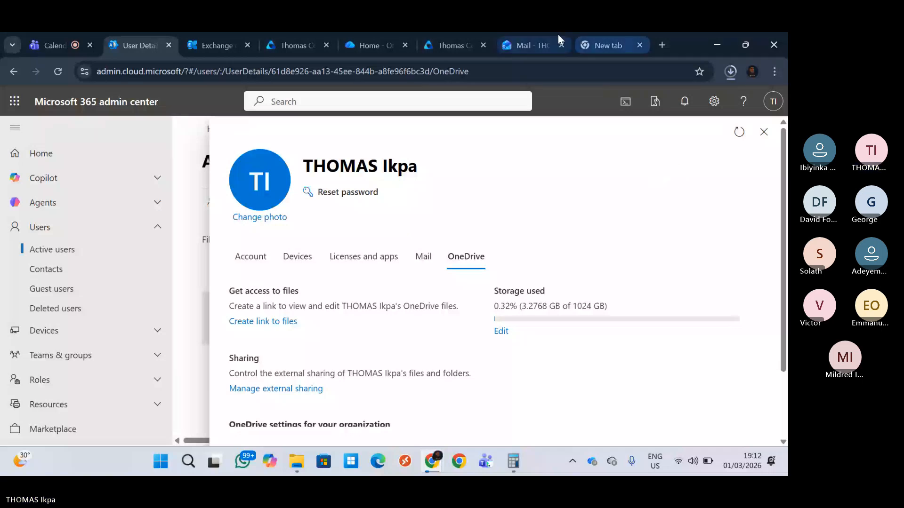
# View the My files list in OneDrive, and refresh the list of exports in the eDiscovery case
pyautogui.click(376, 45)
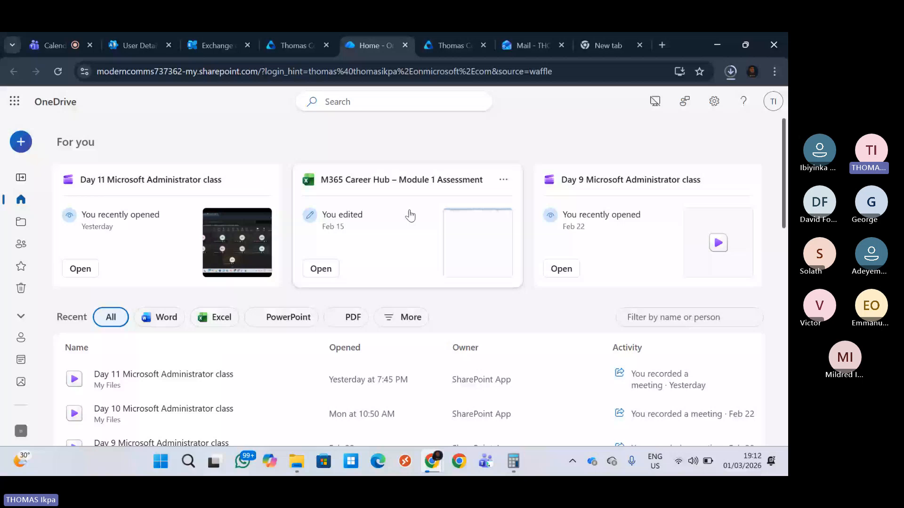
pyautogui.click(21, 222)
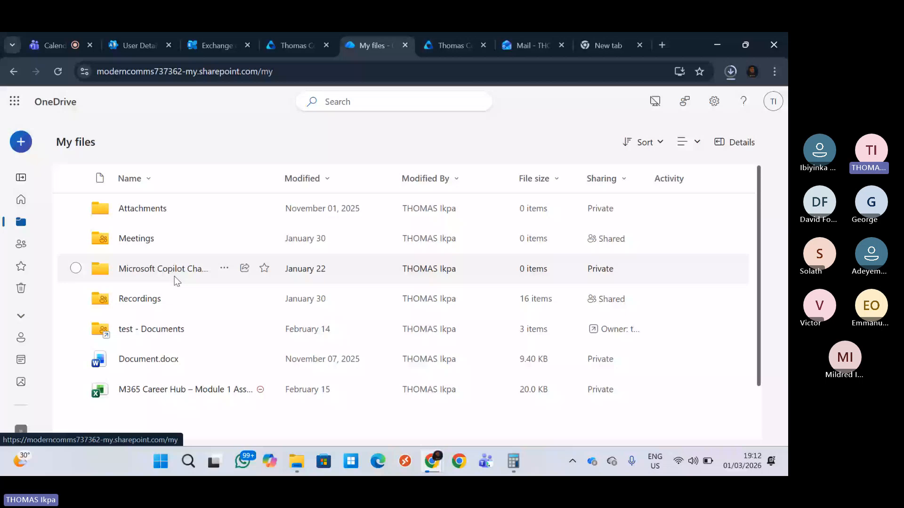
pyautogui.click(292, 45)
pyautogui.click(302, 301)
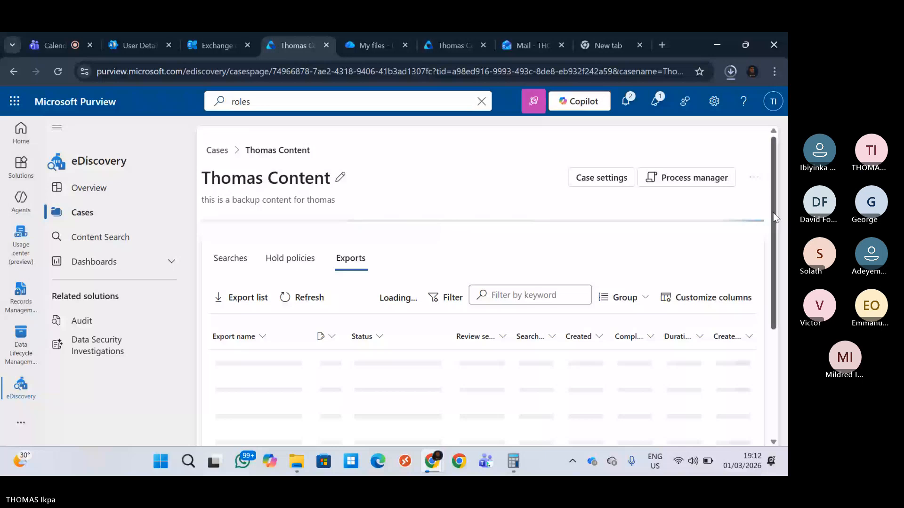
pyautogui.scroll(-2, 774, 218)
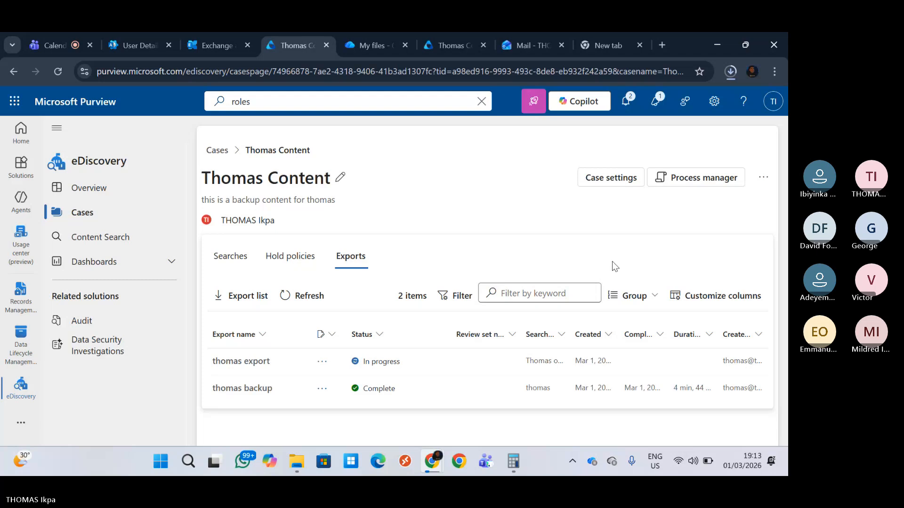
pyautogui.click(359, 272)
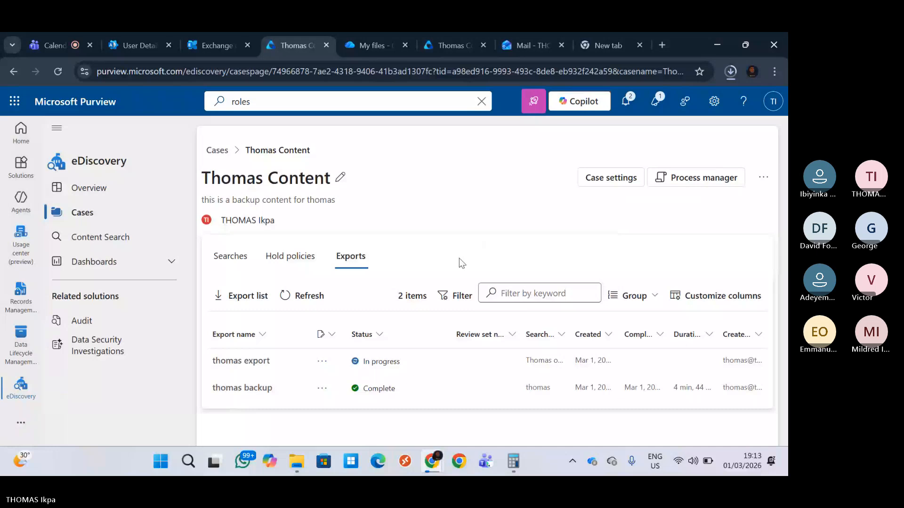
# Pause and cancel the running download of the Items archive from the mailbox backup, and close the download history
pyautogui.click(731, 71)
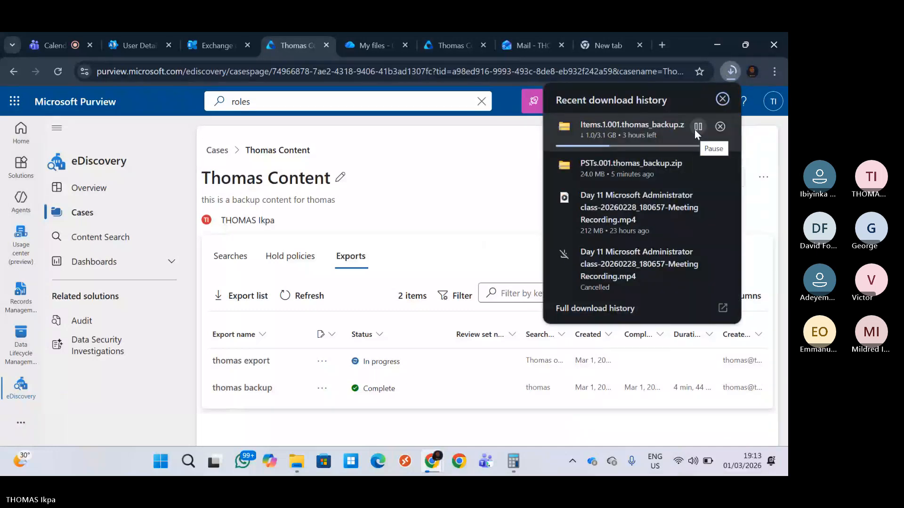
pyautogui.click(694, 130)
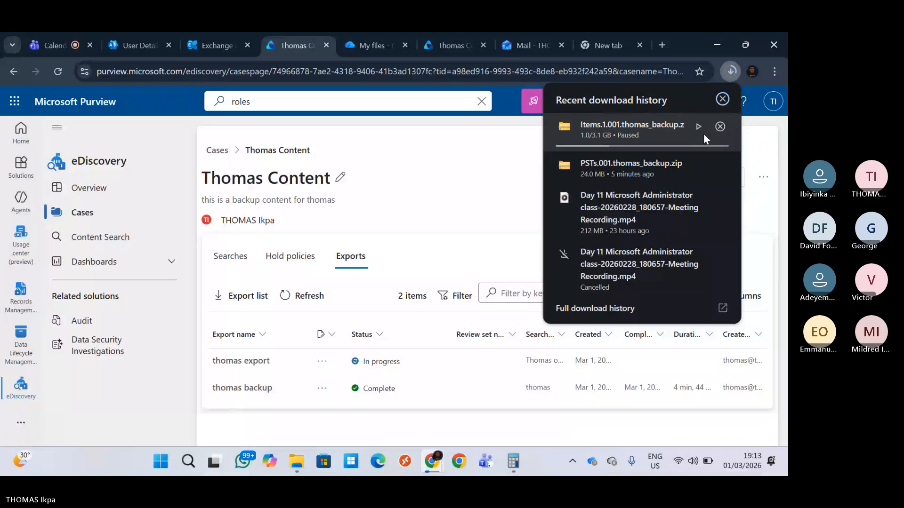
pyautogui.click(718, 128)
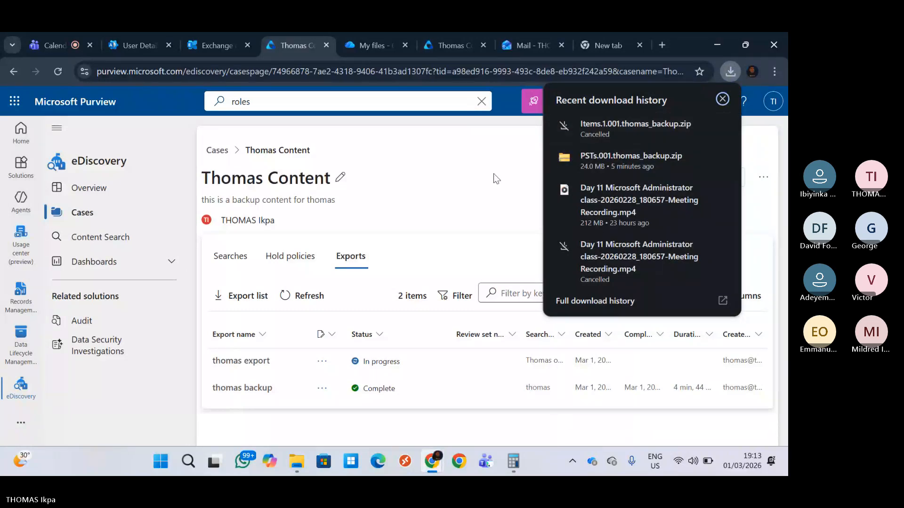
pyautogui.click(722, 99)
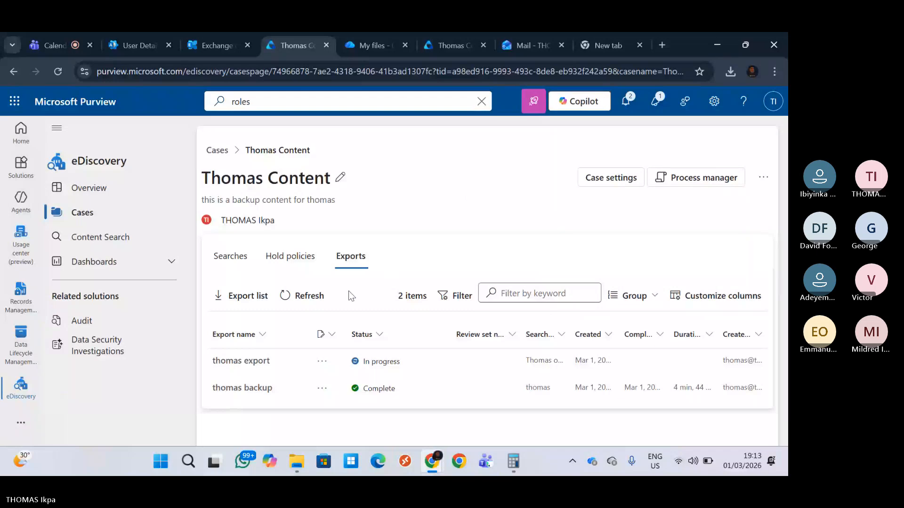
# Refresh the case's exports list repeatedly to check the status of the OneDrive export
pyautogui.click(303, 296)
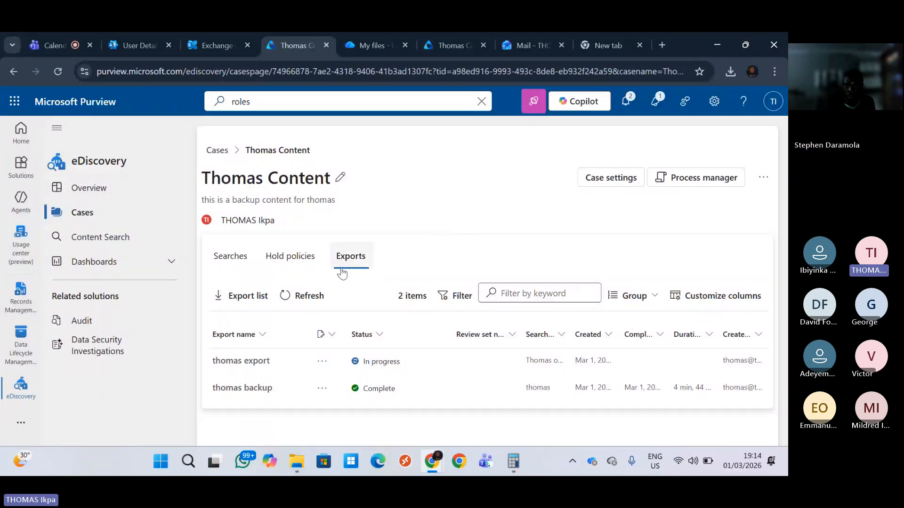
pyautogui.click(301, 299)
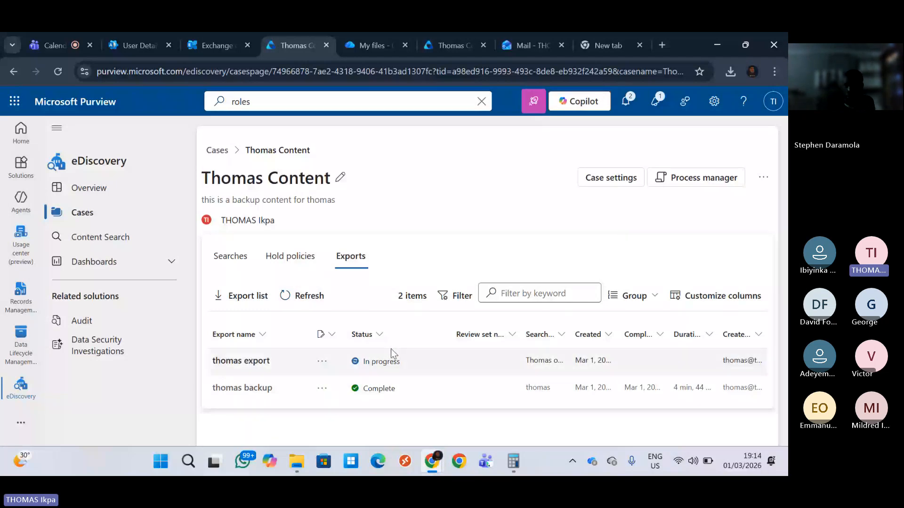
pyautogui.click(292, 292)
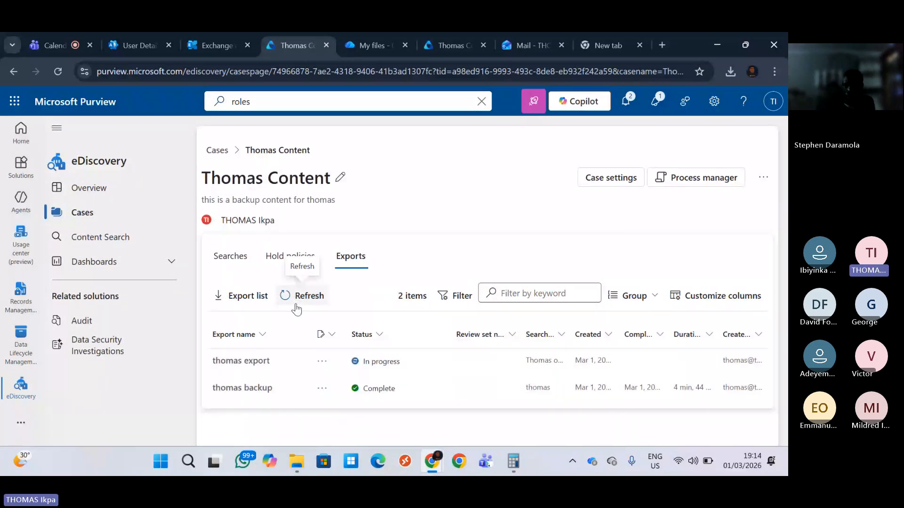
pyautogui.click(304, 307)
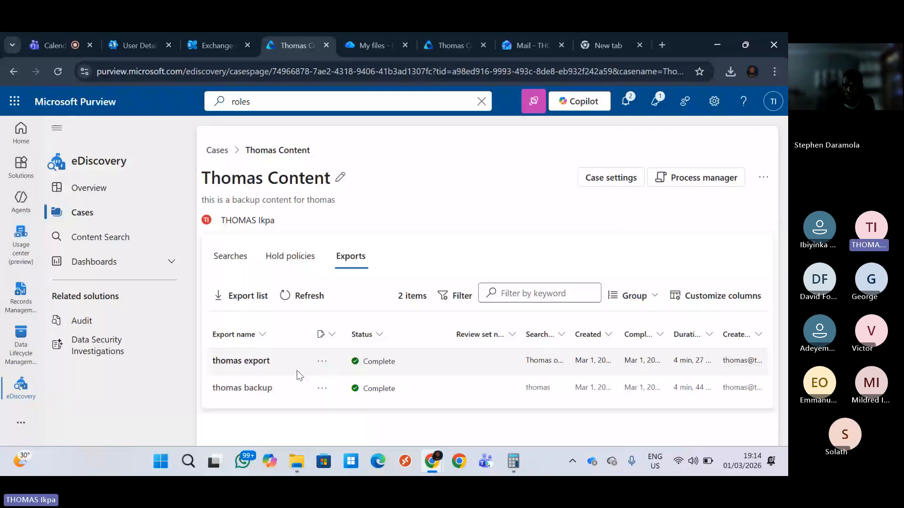
# Download all packages of the completed OneDrive export, and check the download progress from the OneDrive My files page
pyautogui.click(242, 363)
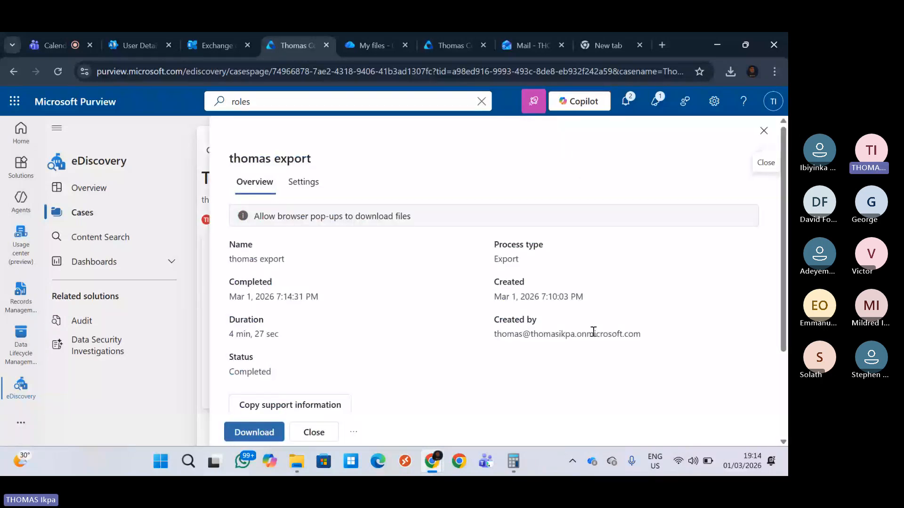
pyautogui.scroll(-3, 593, 332)
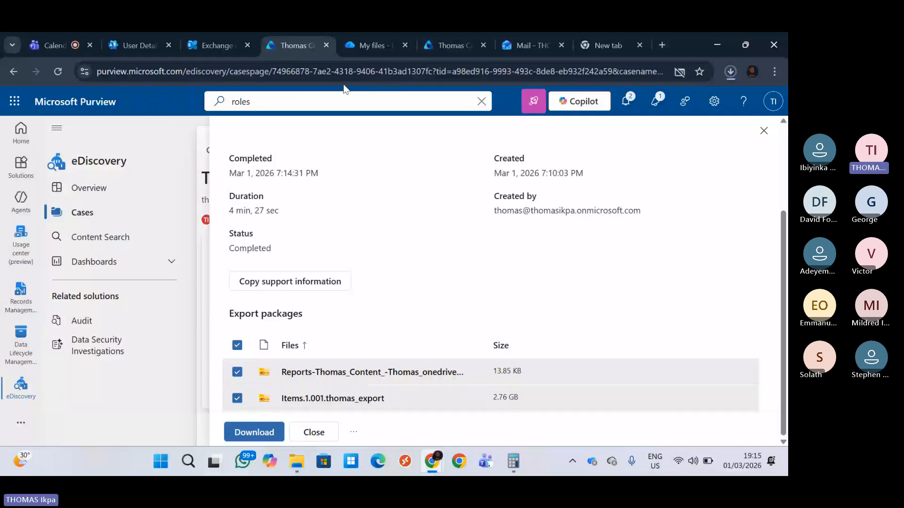
pyautogui.click(367, 46)
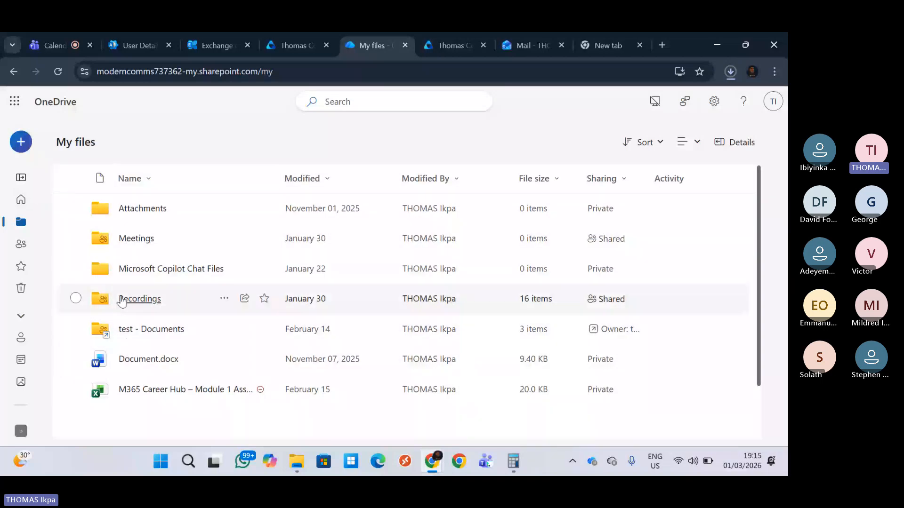
pyautogui.click(730, 72)
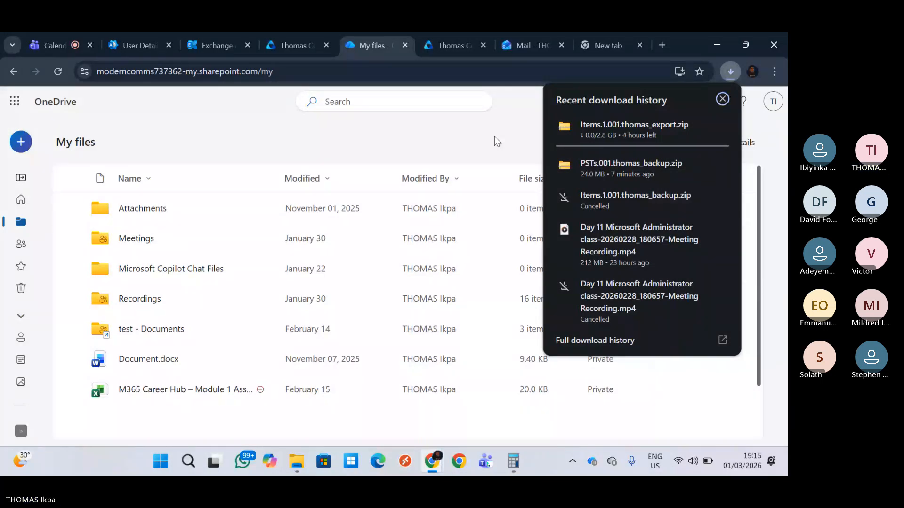
pyautogui.click(661, 44)
pyautogui.write('test')
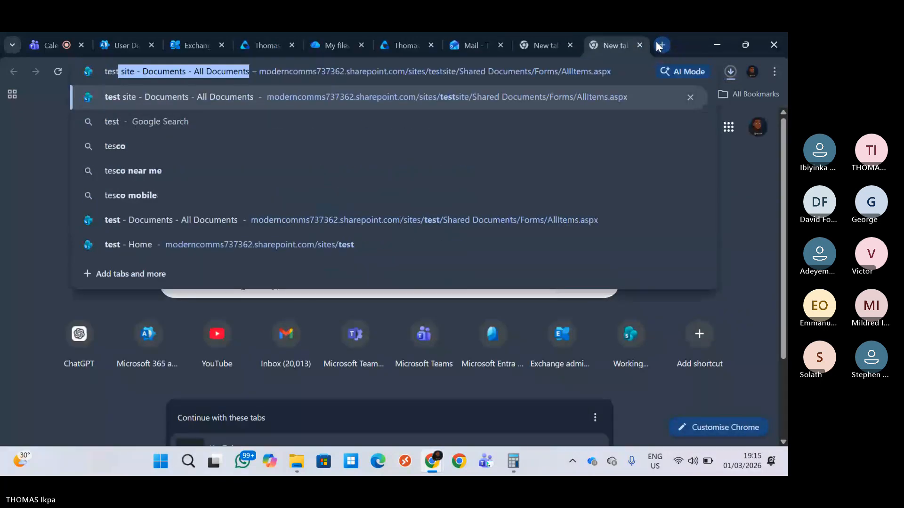
pyautogui.write(' sp')
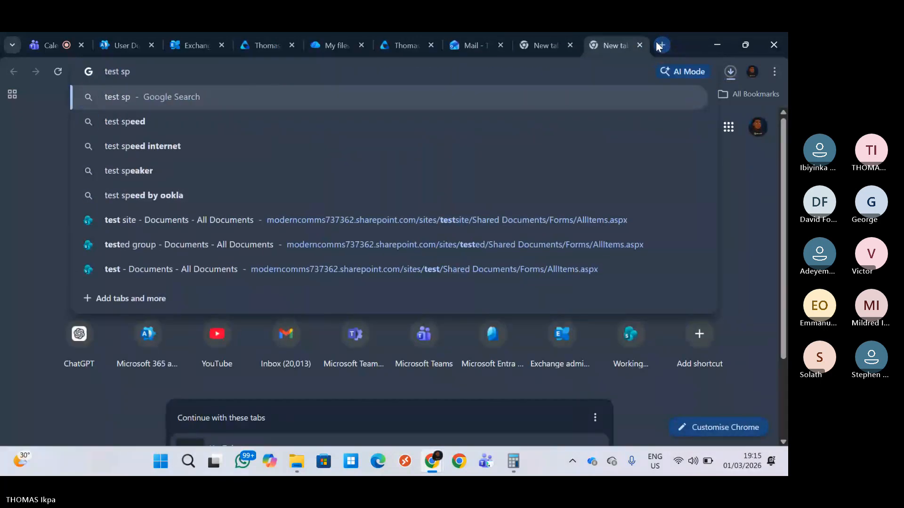
pyautogui.press('BackSpace')
pyautogui.press('BackSpace')
pyautogui.press('BackSpace')
pyautogui.press('BackSpace')
pyautogui.press('BackSpace')
pyautogui.press('BackSpace')
pyautogui.press('BackSpace')
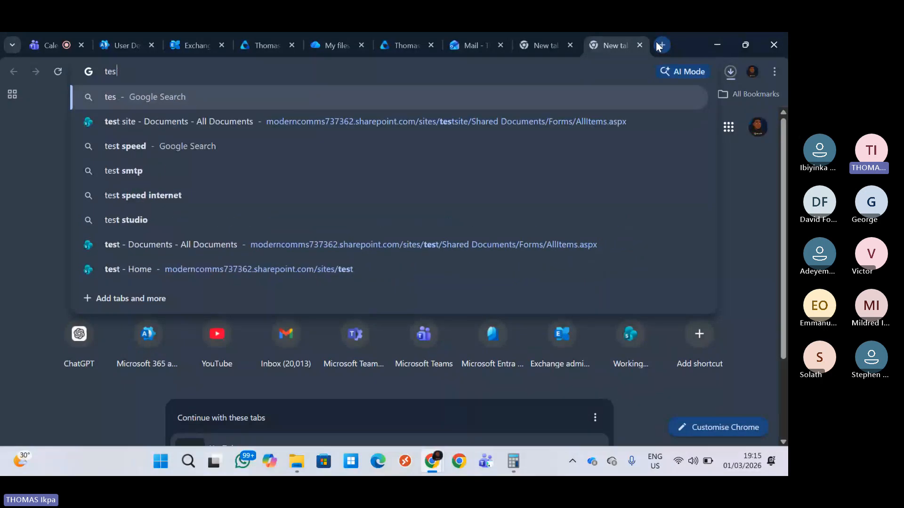
# Open speedtest.net in a new incognito window
pyautogui.click(775, 71)
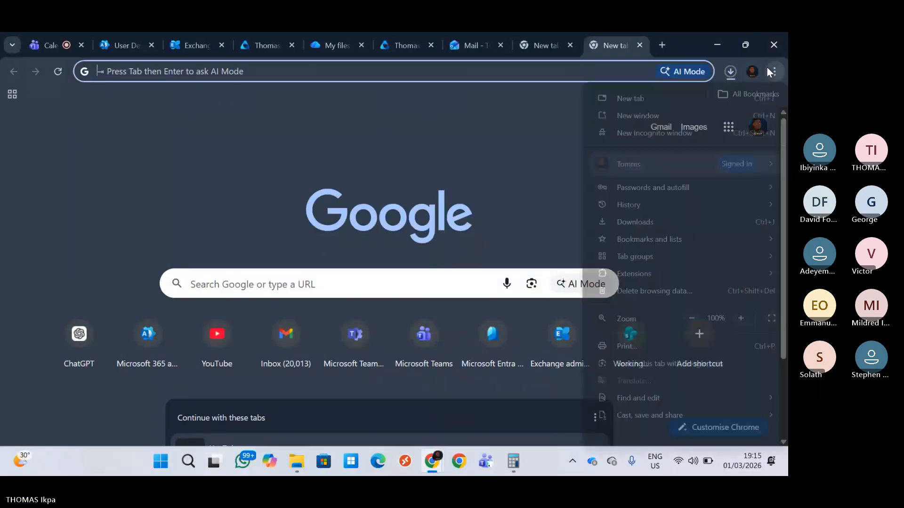
pyautogui.click(699, 133)
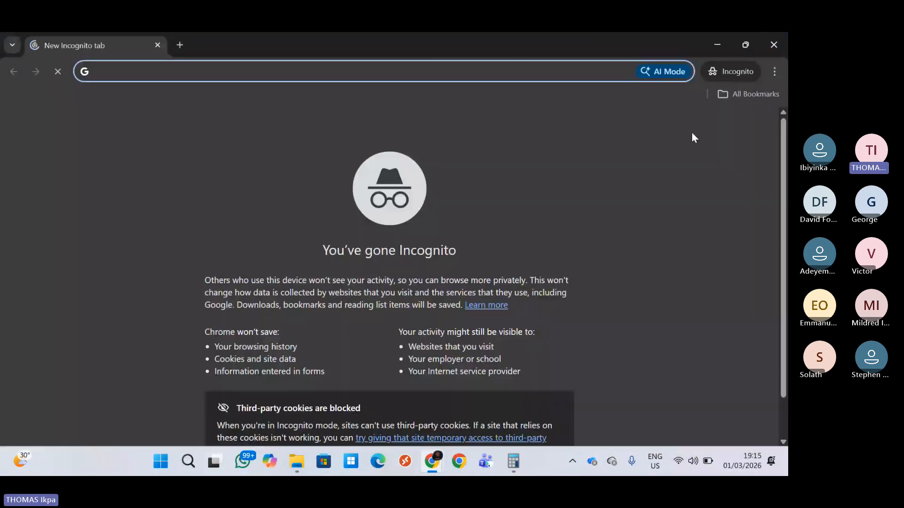
pyautogui.write('spe')
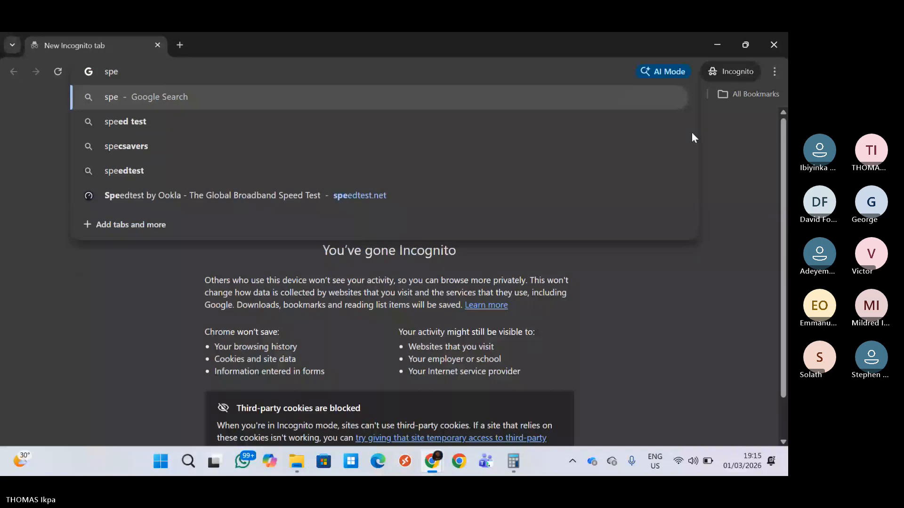
pyautogui.write('ed')
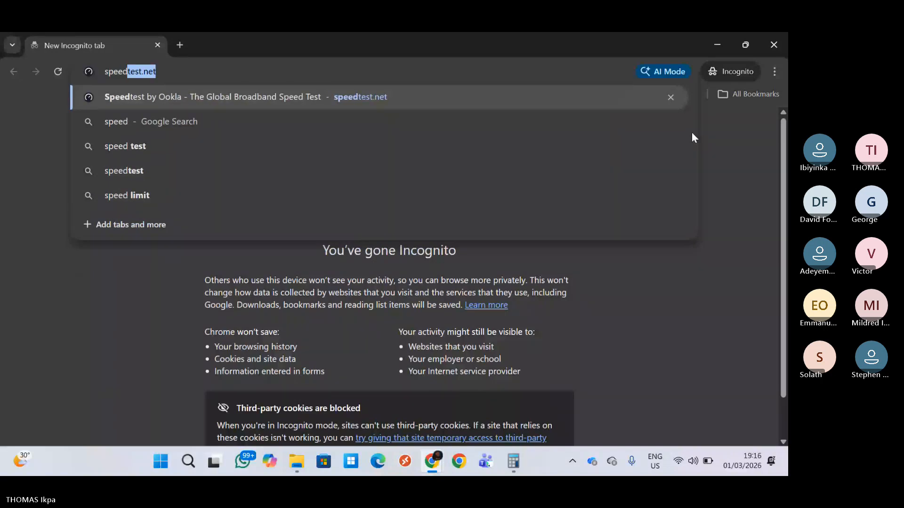
pyautogui.press('Return')
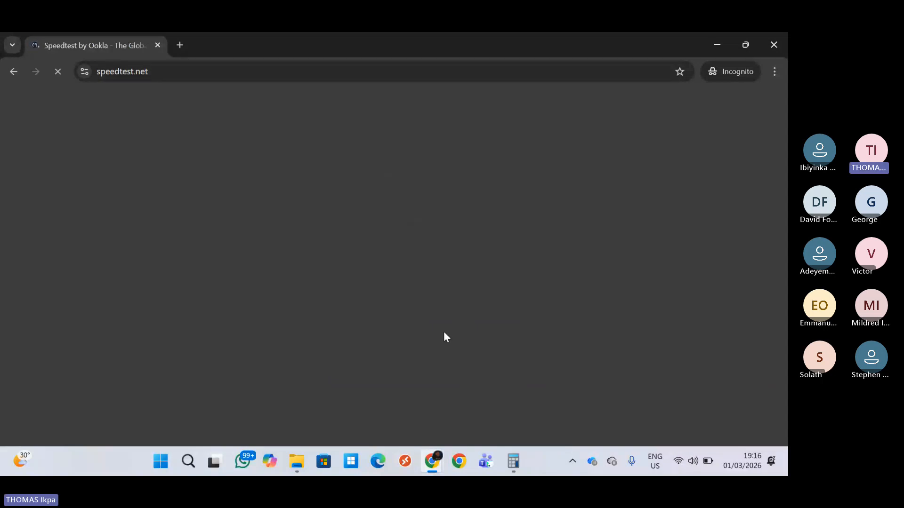
# Keep the Speedtest window in front and accept its privacy notice
pyautogui.moveTo(434, 461)
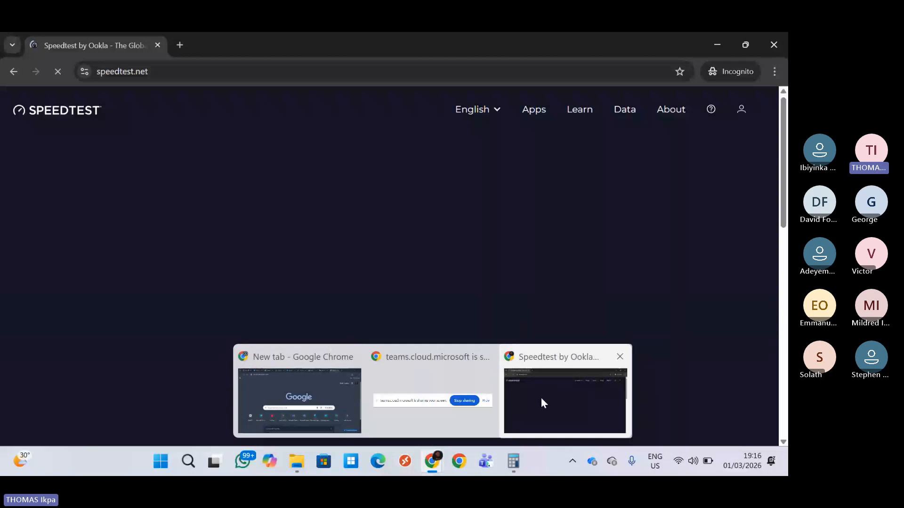
pyautogui.click(540, 397)
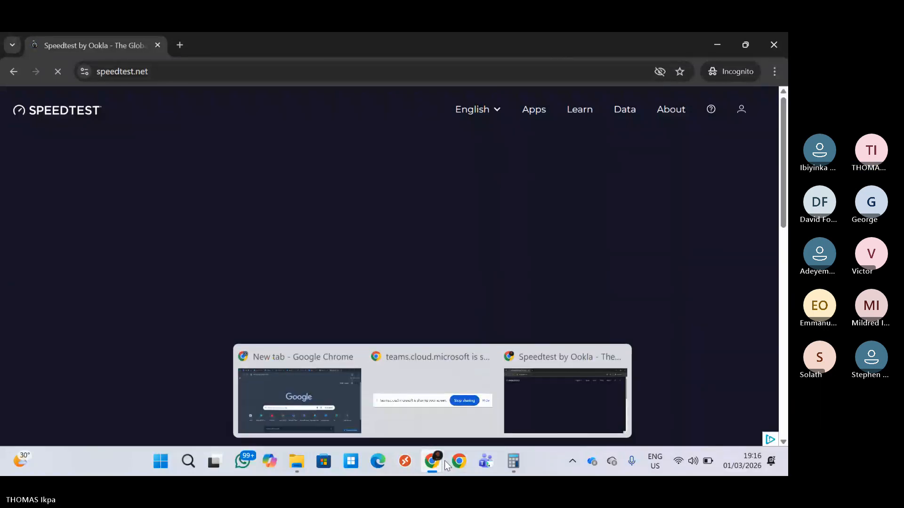
pyautogui.click(676, 462)
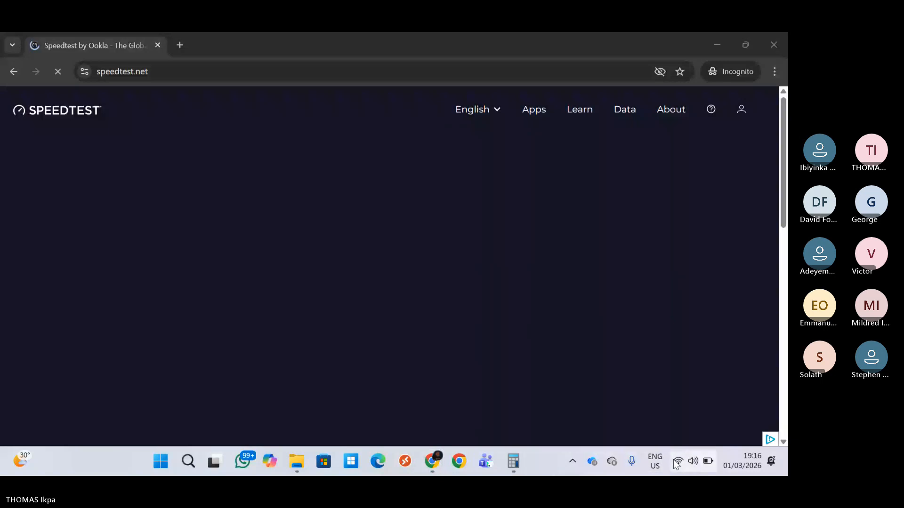
pyautogui.click(432, 381)
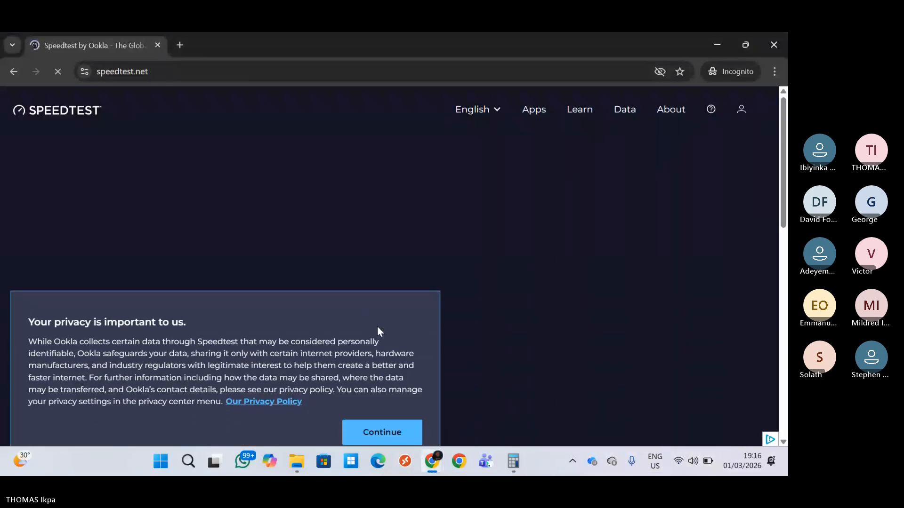
pyautogui.click(382, 414)
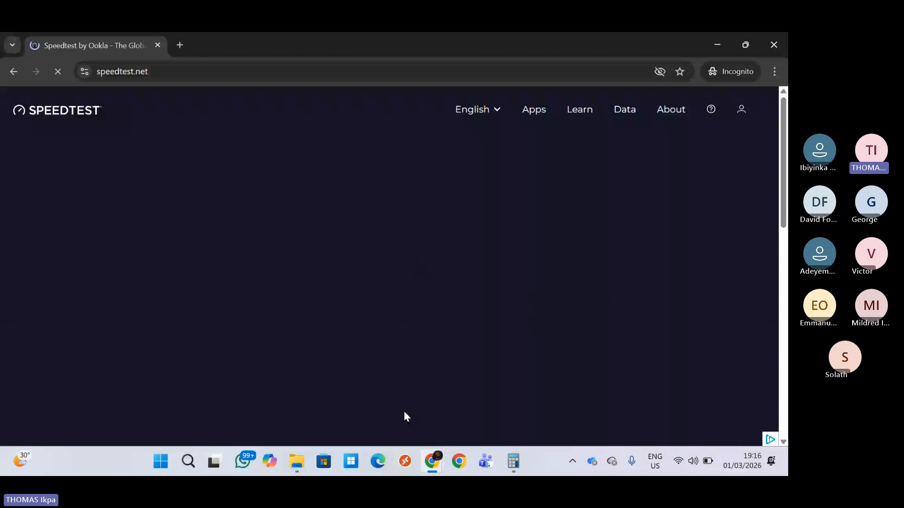
# Return to the main browser window and check the progress of the OneDrive export download
pyautogui.moveTo(431, 456)
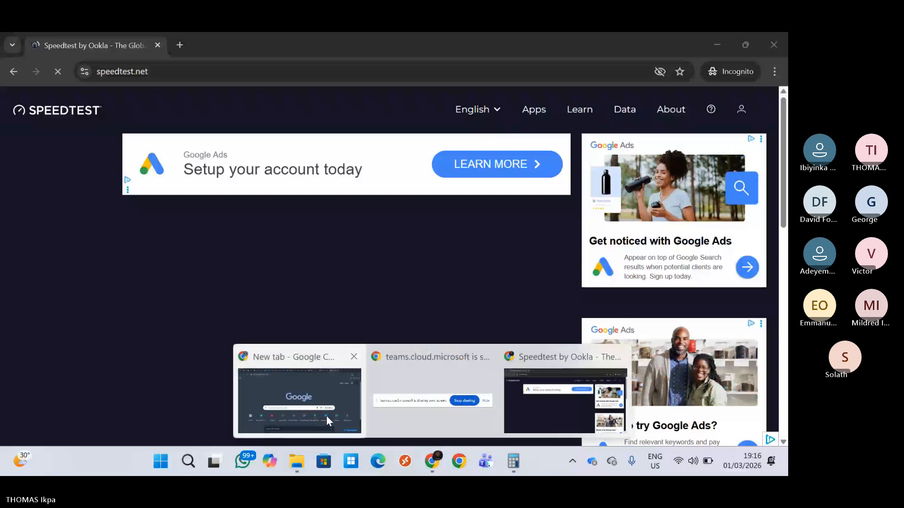
pyautogui.click(326, 416)
pyautogui.click(725, 70)
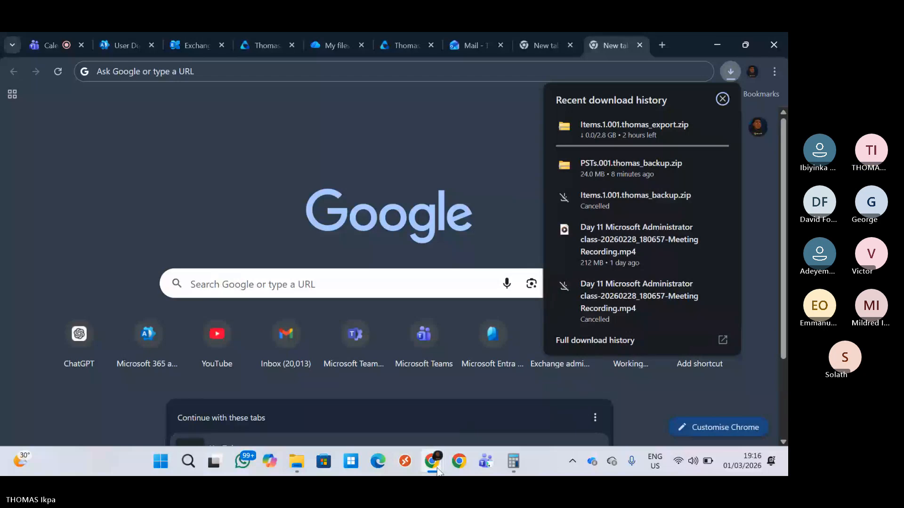
# Run a connection speed test in the incognito Speedtest window, allowing the site location access while visiting
pyautogui.moveTo(466, 470)
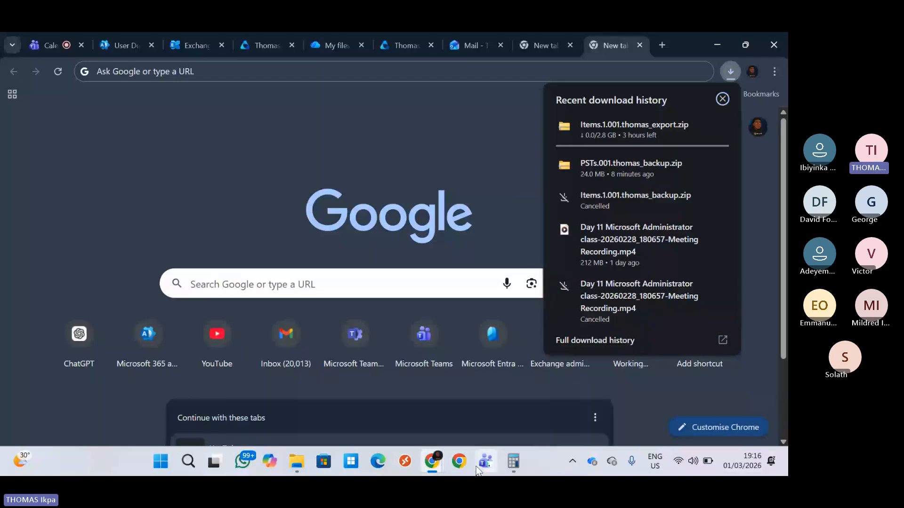
pyautogui.moveTo(439, 464)
pyautogui.click(541, 410)
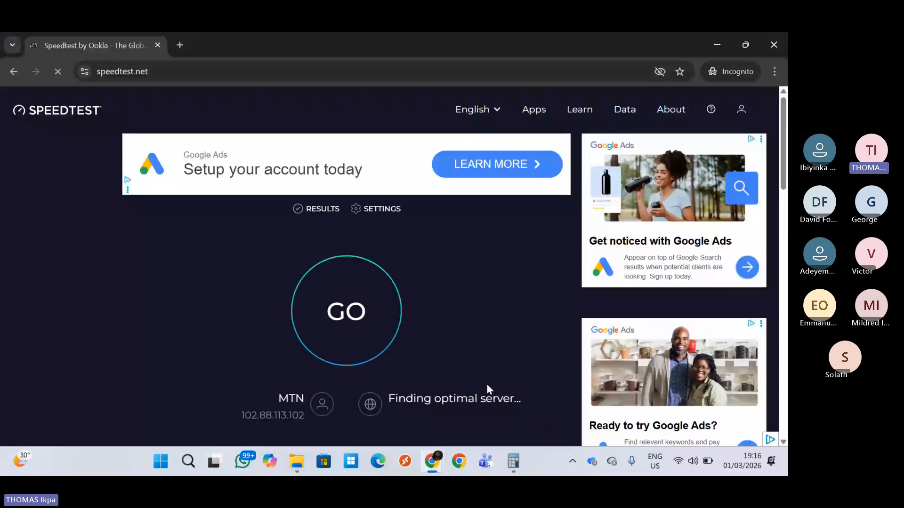
pyautogui.click(384, 343)
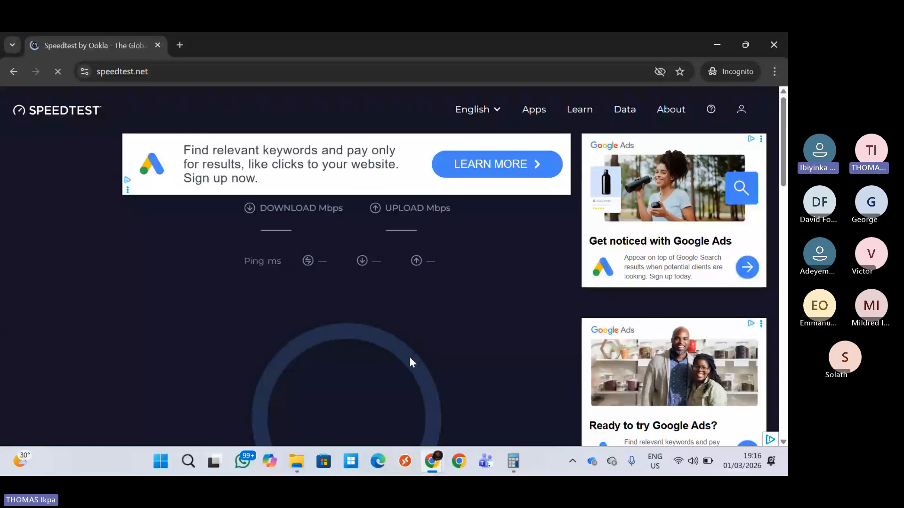
pyautogui.moveTo(784, 178); pyautogui.dragTo(785, 204)
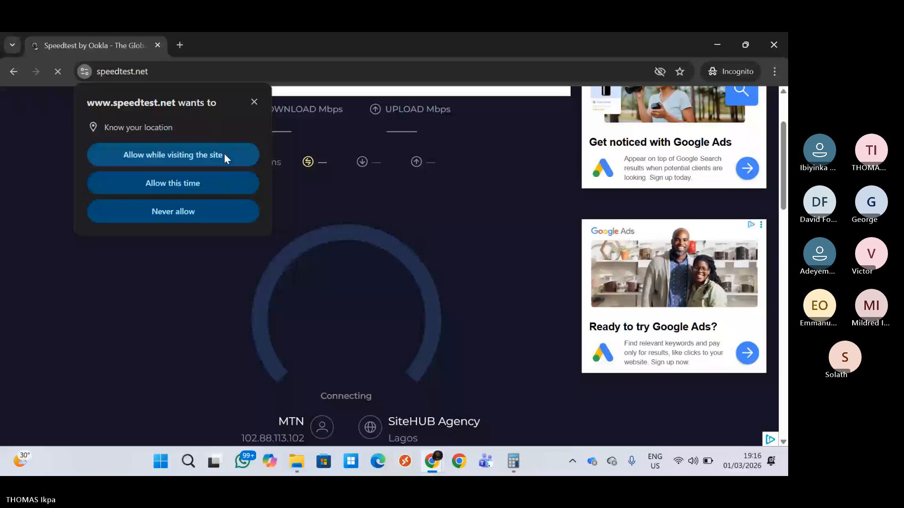
pyautogui.click(224, 156)
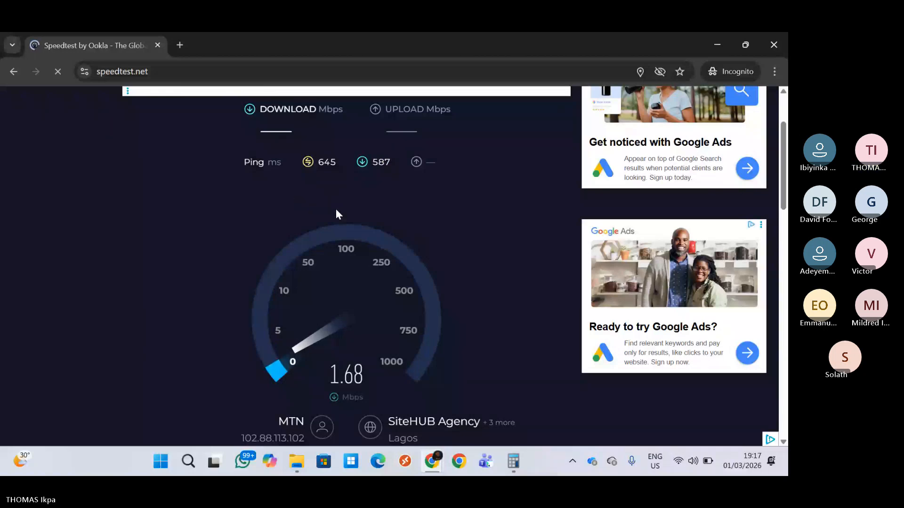
# Return to the main browser window and close the two empty new tabs
pyautogui.hotkey('alt', 'Tab')
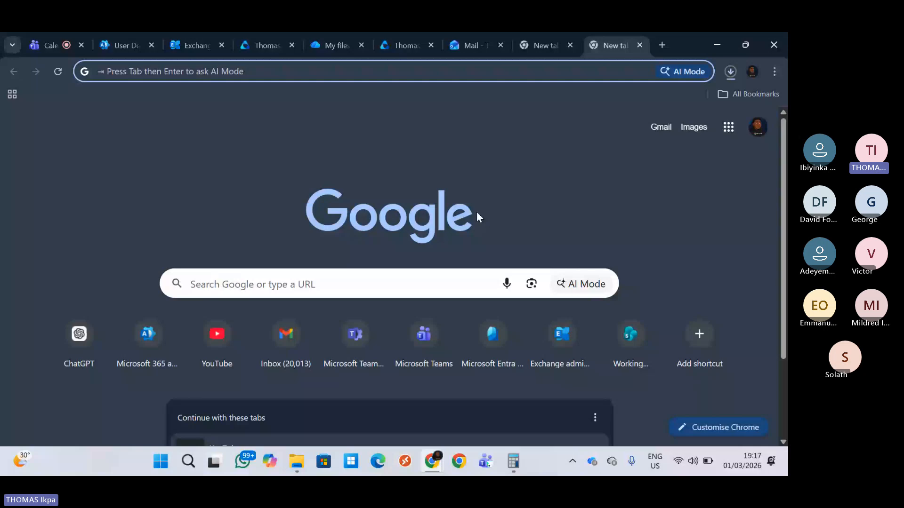
pyautogui.hotkey('ctrl', 'w')
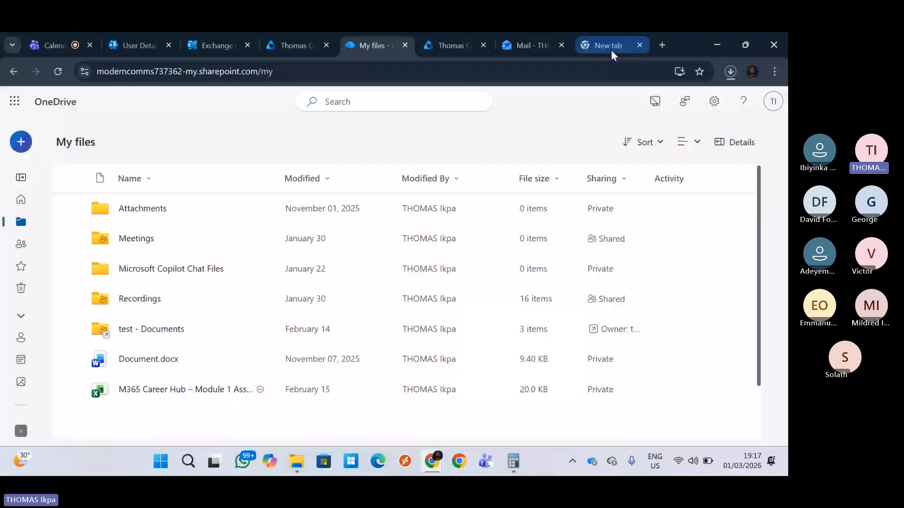
pyautogui.click(637, 48)
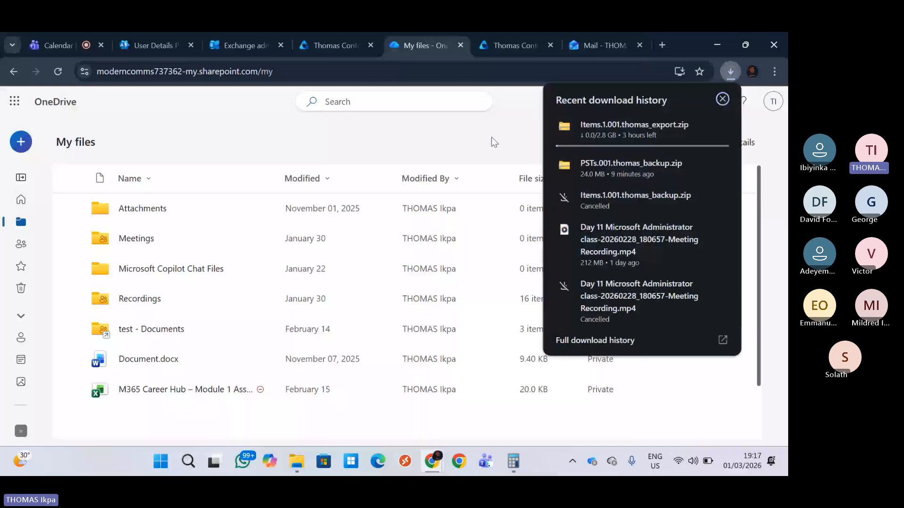
# Pause and cancel the running download of the OneDrive export archive, and close the download history
pyautogui.moveTo(581, 133)
pyautogui.click(699, 126)
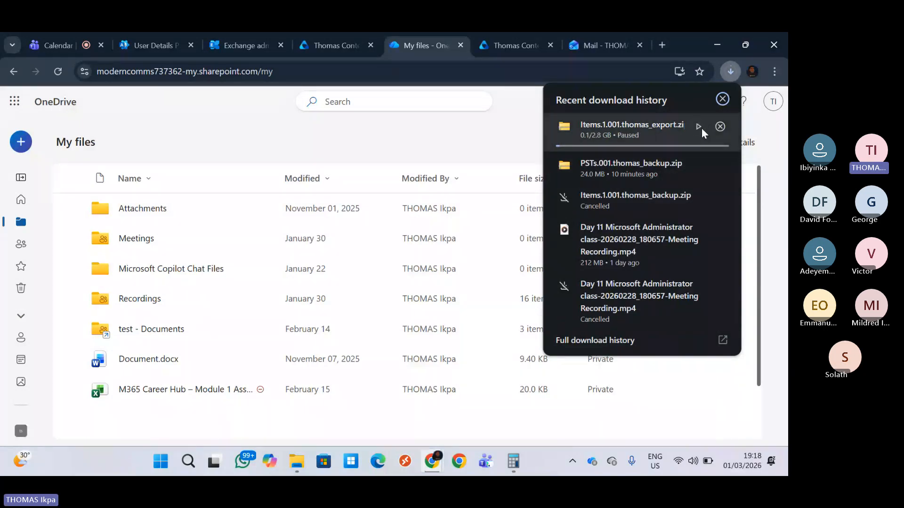
pyautogui.click(720, 127)
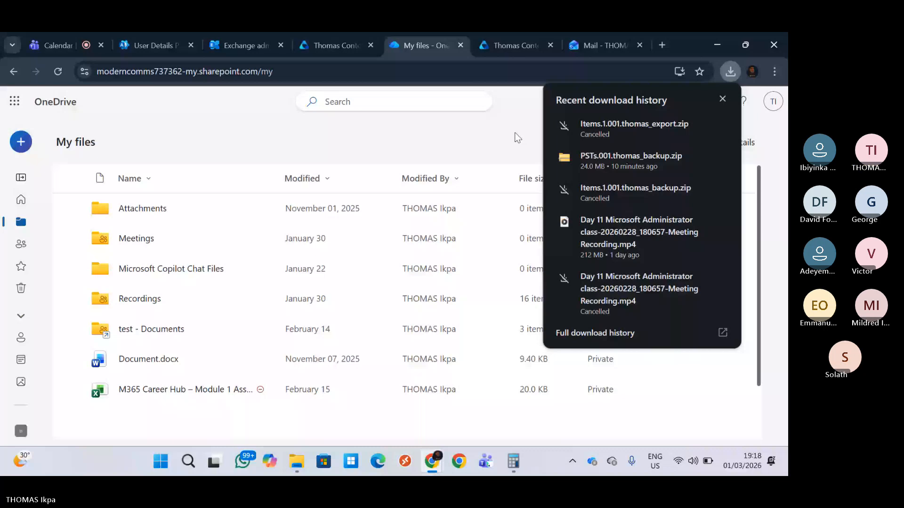
pyautogui.click(515, 131)
# Switch to Teams and open the Day 12 Microsoft Administrator class chat at its newest message
pyautogui.click(66, 40)
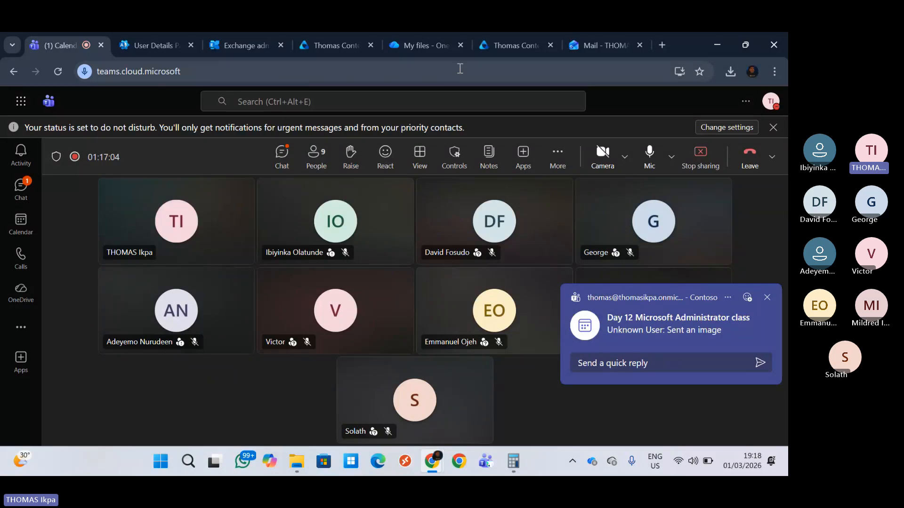
pyautogui.click(38, 188)
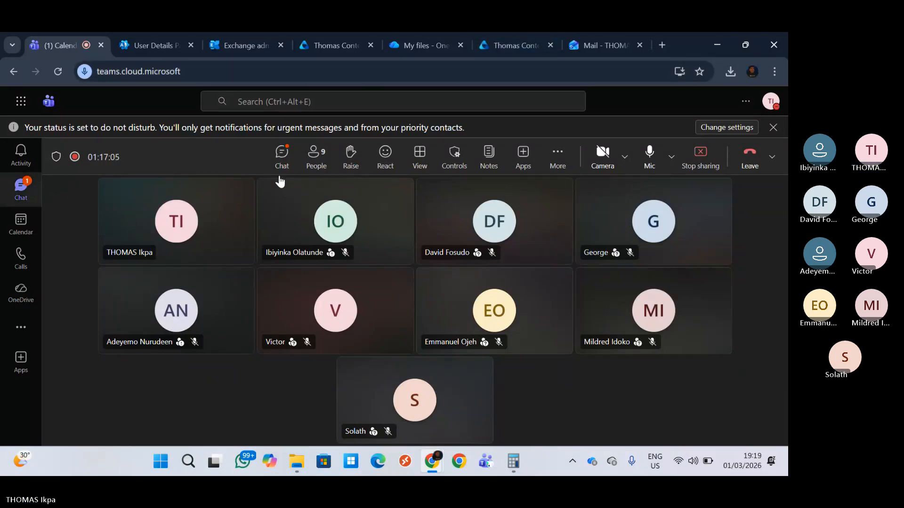
pyautogui.click(32, 196)
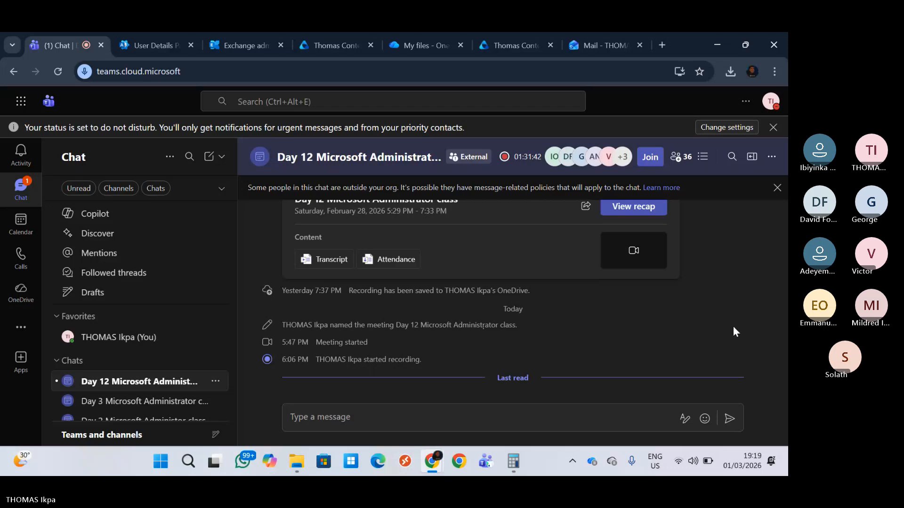
pyautogui.scroll(-4, 737, 327)
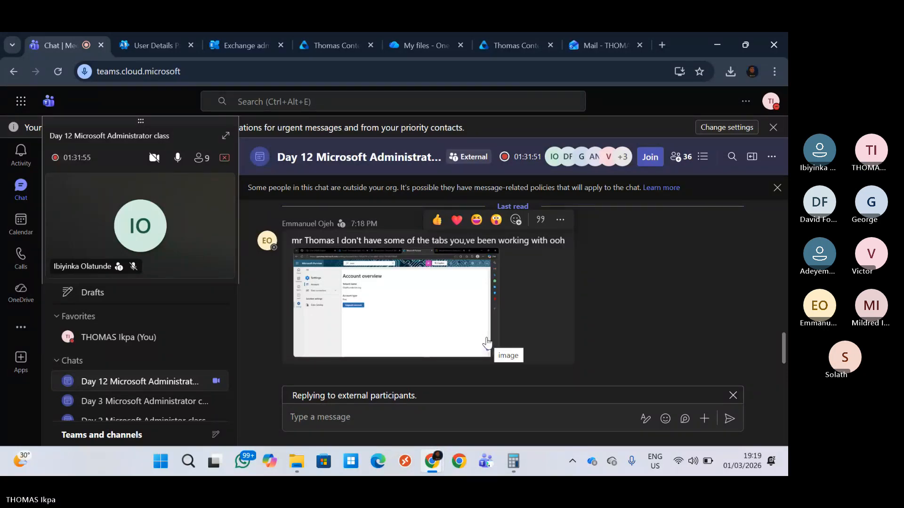
# View the shared Purview screenshot enlarged, and return to the full meeting view without the chat notification
pyautogui.click(460, 346)
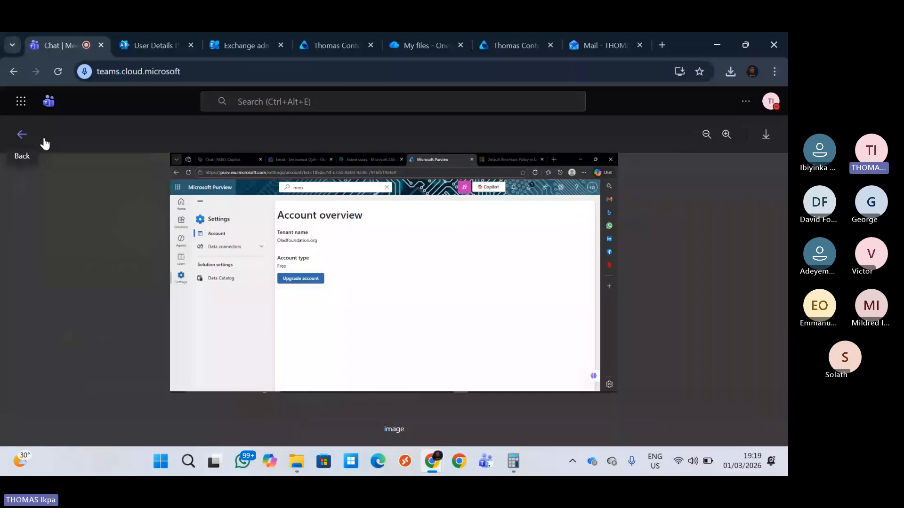
pyautogui.click(22, 135)
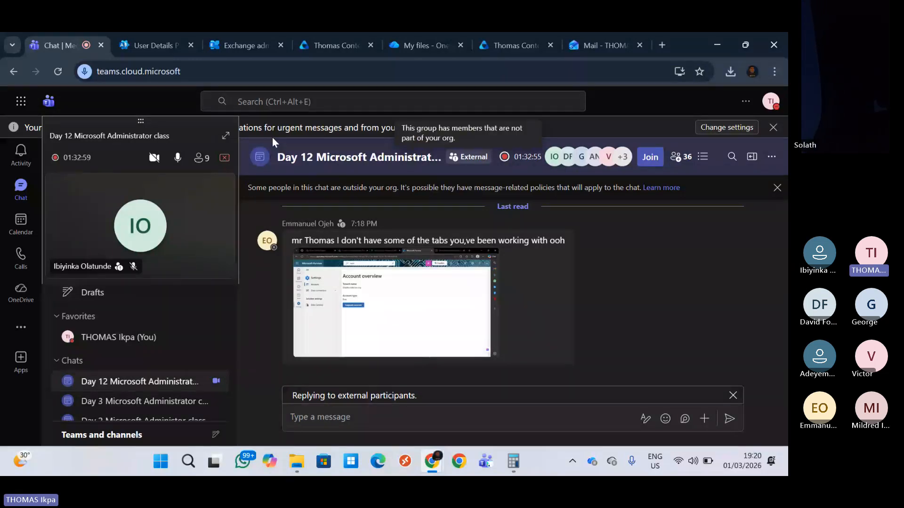
pyautogui.click(225, 136)
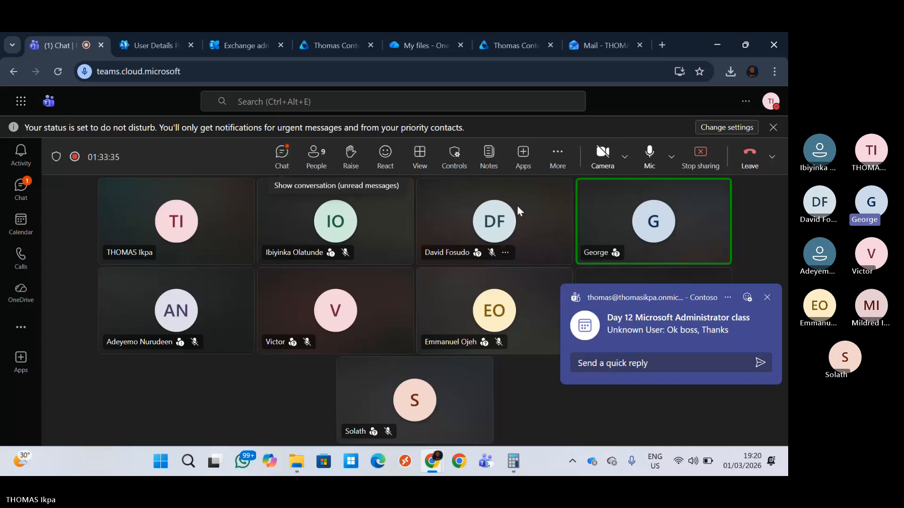
pyautogui.click(765, 298)
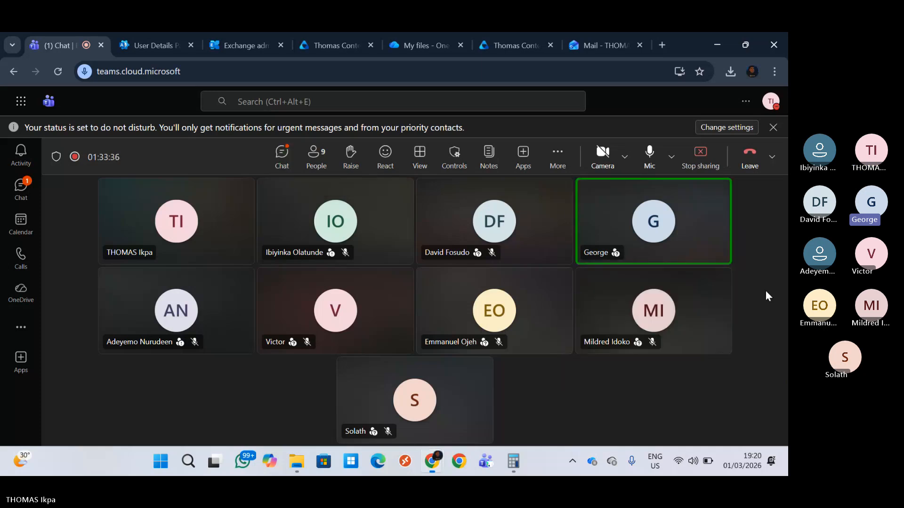
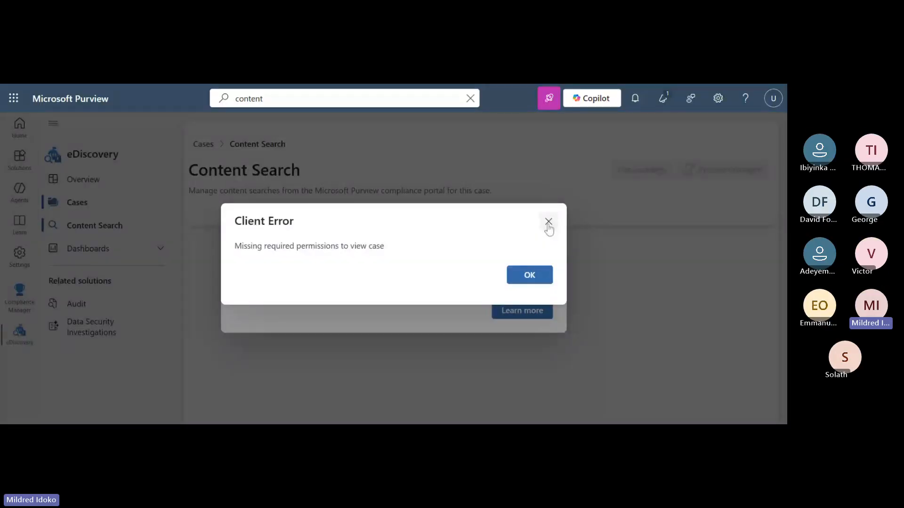
# Dismiss the error dialogs on the Content Search page and try opening Content Search again from the Cases page
pyautogui.click(548, 222)
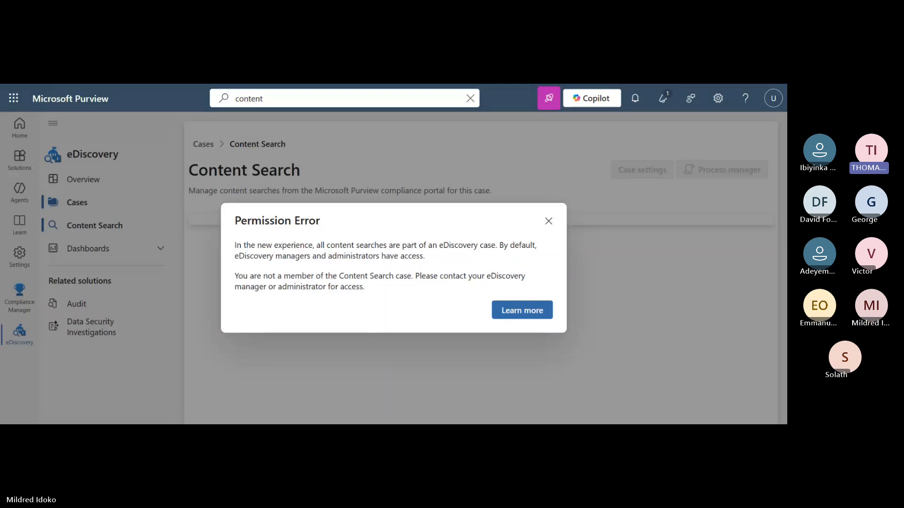
pyautogui.click(548, 222)
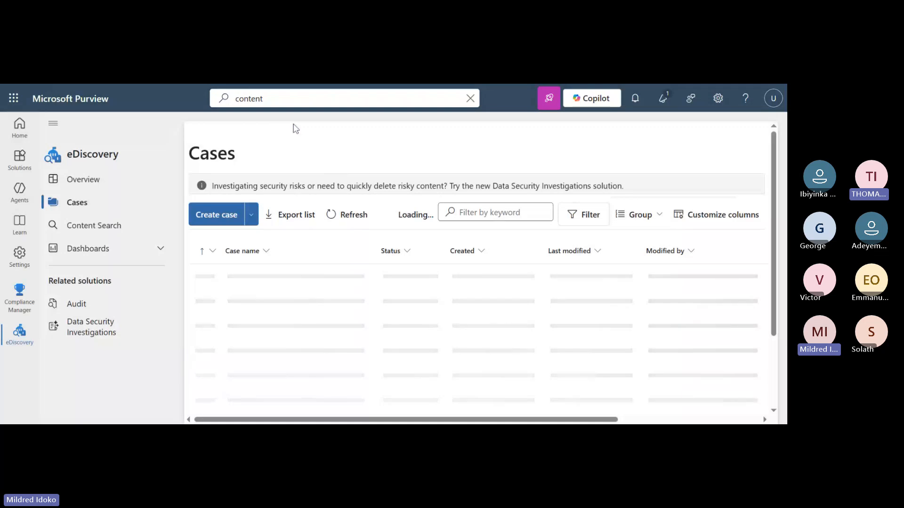
pyautogui.click(117, 229)
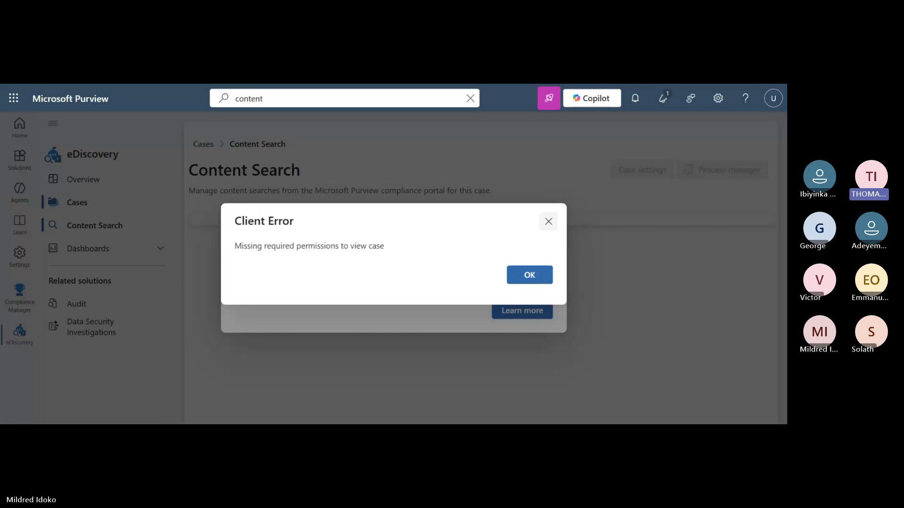
pyautogui.click(548, 225)
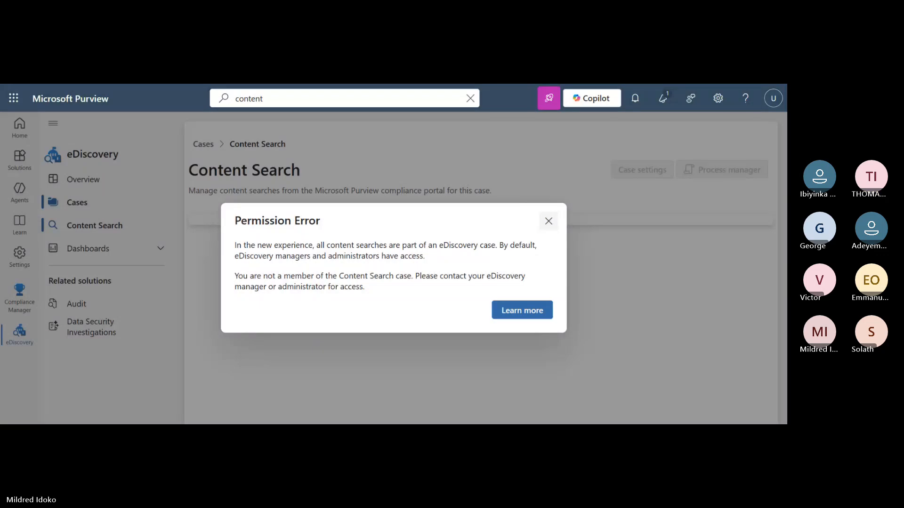
pyautogui.click(548, 222)
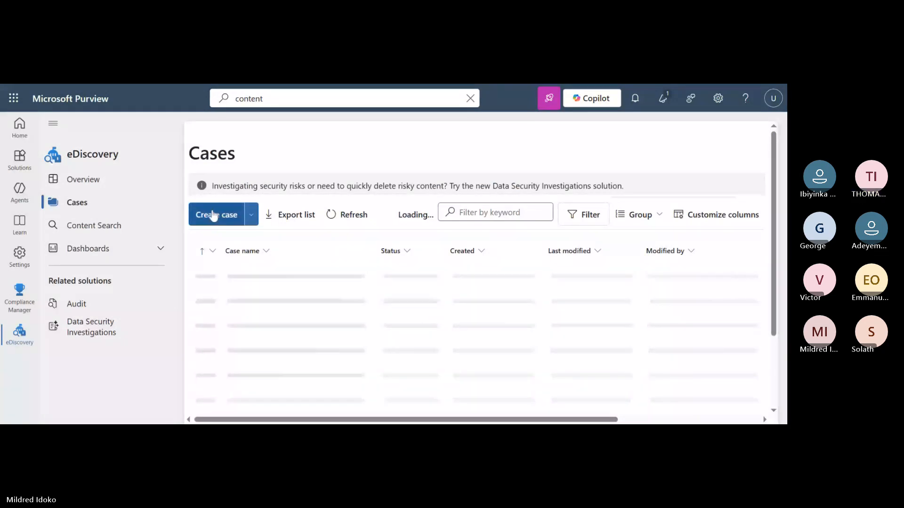
# Open the form for a new eDiscovery case and close it without creating a case
pyautogui.click(213, 214)
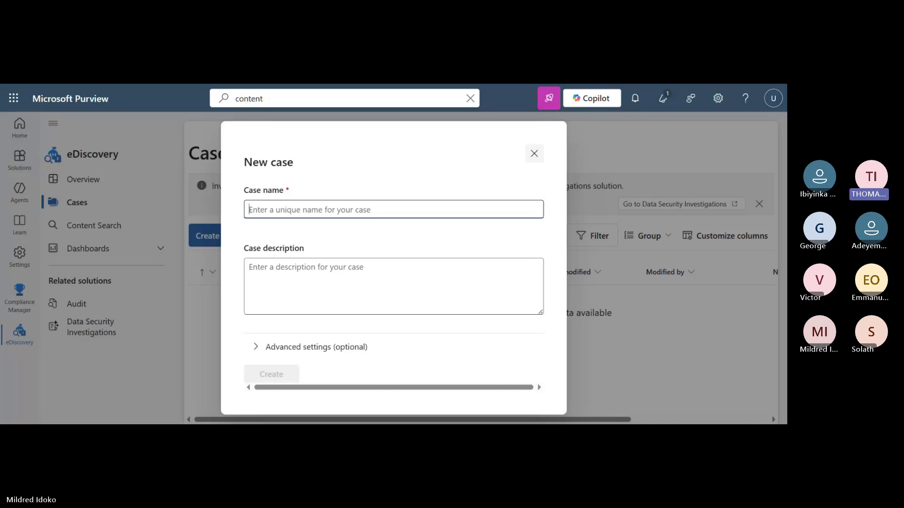
pyautogui.click(531, 158)
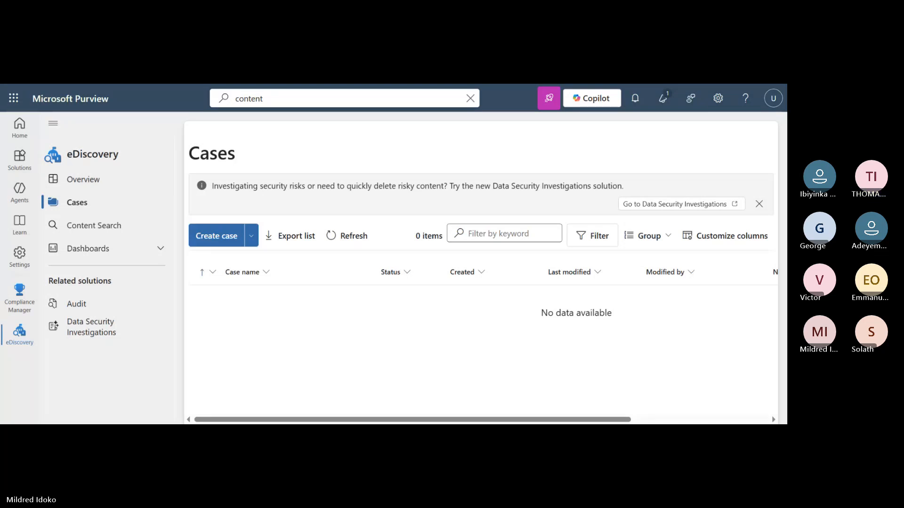
# Replace the term in the Purview search with "roles" to look for role settings
pyautogui.click(273, 98)
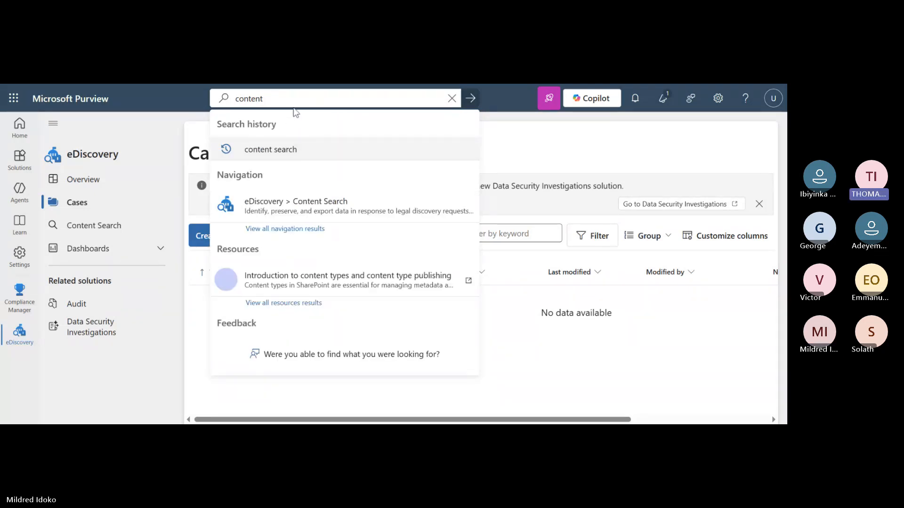
pyautogui.press('BackSpace')
pyautogui.press('BackSpace')
pyautogui.press('BackSpace')
pyautogui.press('BackSpace')
pyautogui.press('BackSpace')
pyautogui.press('BackSpace')
pyautogui.press('BackSpace')
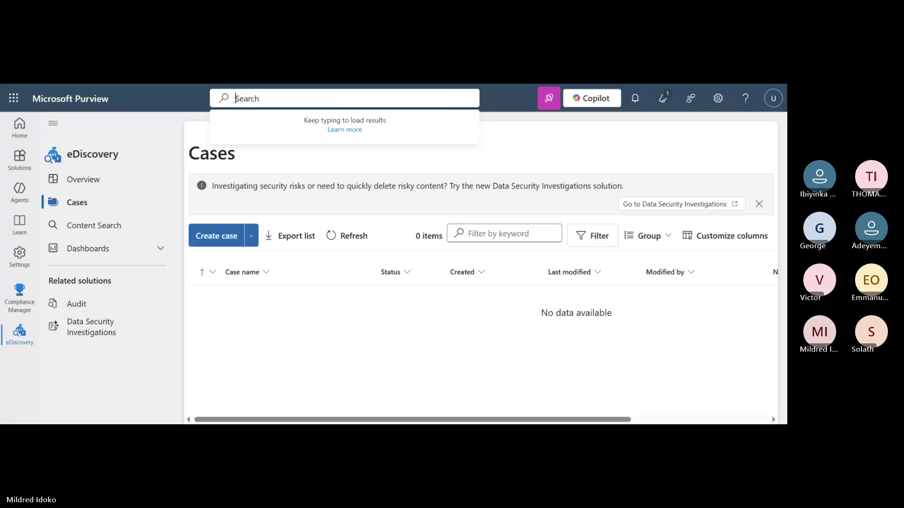
pyautogui.write('roles')
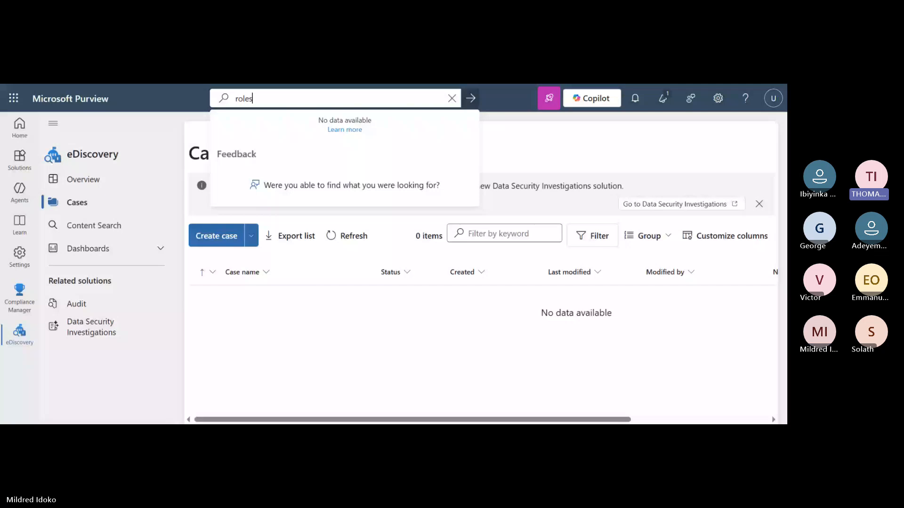
# Clear the Purview search and search for "mrm" instead
pyautogui.press('BackSpace')
pyautogui.press('BackSpace')
pyautogui.press('BackSpace')
pyautogui.press('BackSpace')
pyautogui.press('BackSpace')
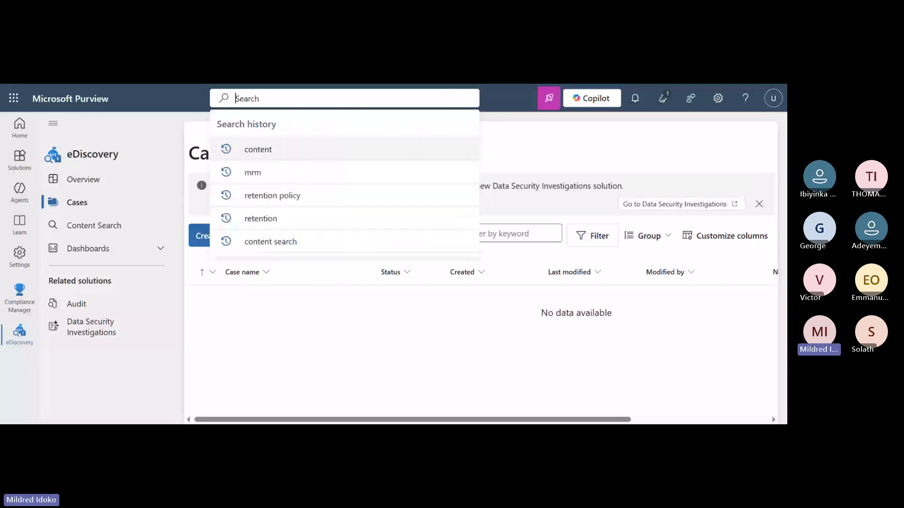
pyautogui.write('mrm')
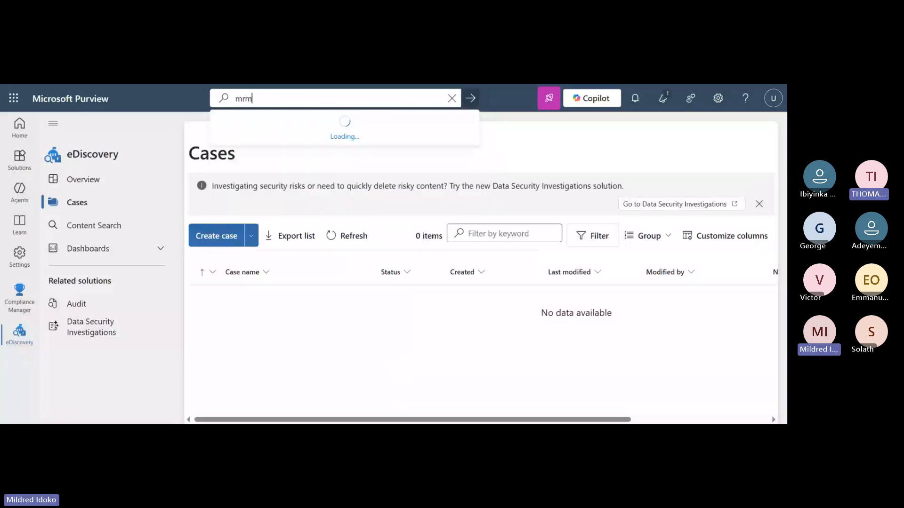